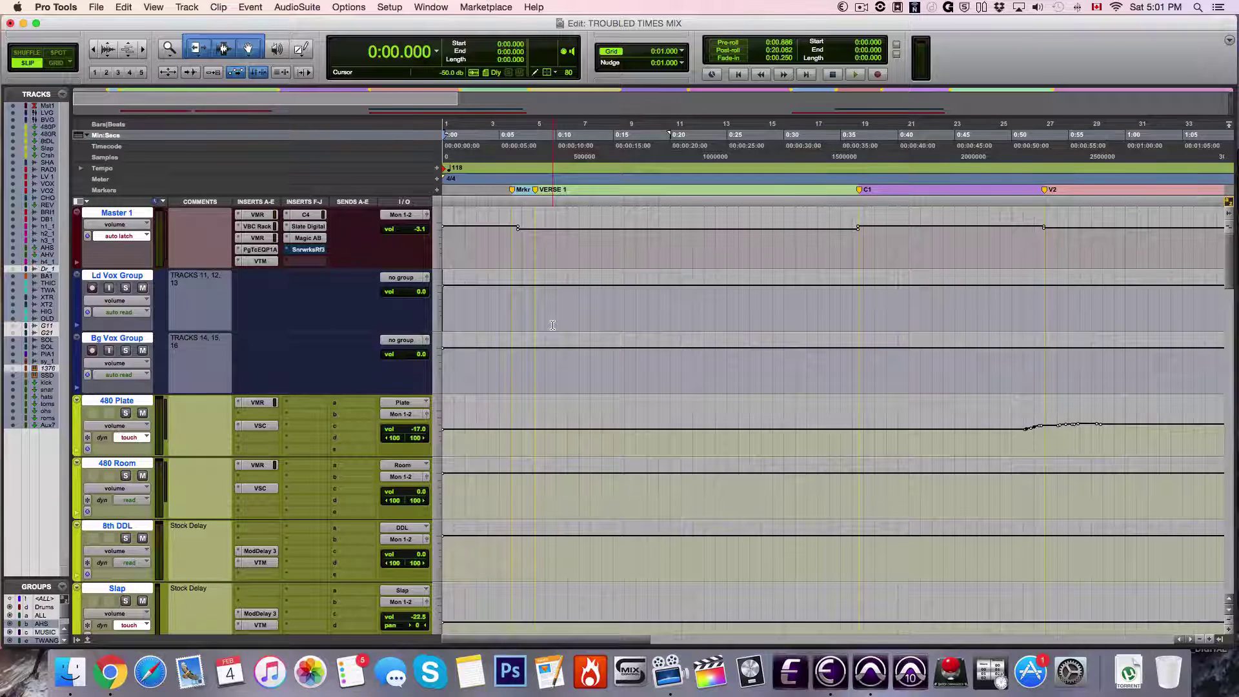
Examine the section markers and the Master 1 and 480 Plate volume automation across the full song timeline.
{"action": "key", "text": "super+bracketleft"}
{"action": "key", "text": "super+bracketleft"}
{"action": "key", "text": "super+bracketleft"}
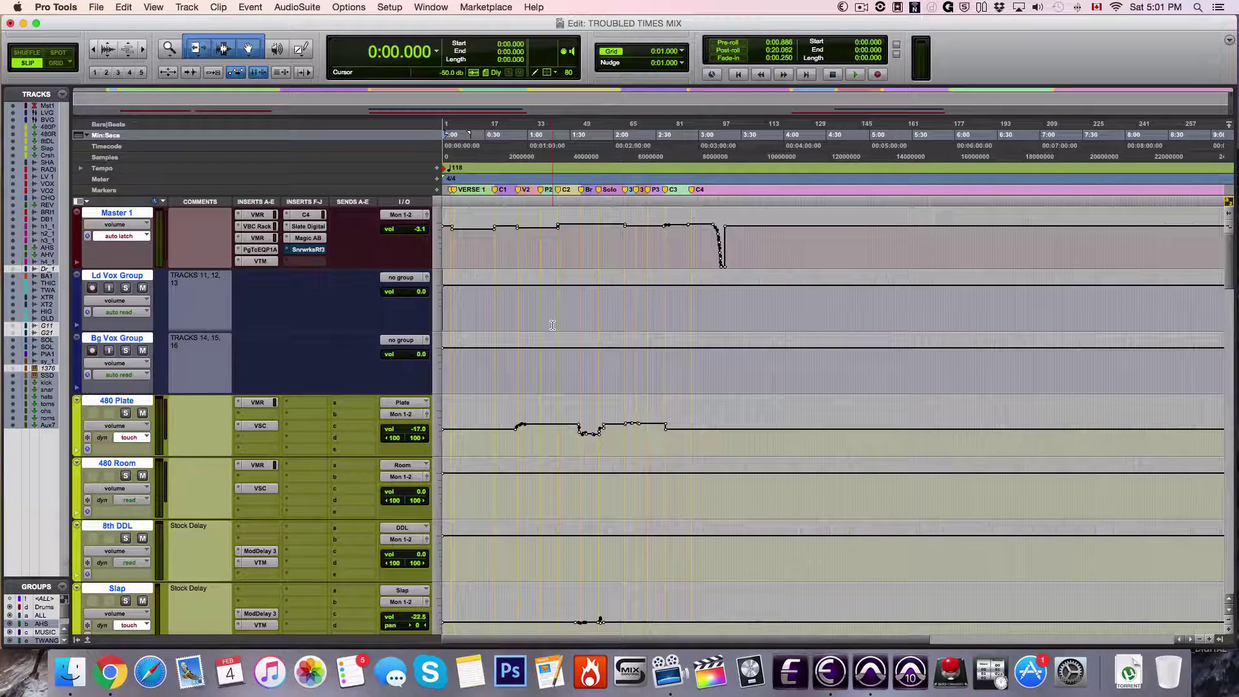
{"action": "key", "text": "super+bracketright"}
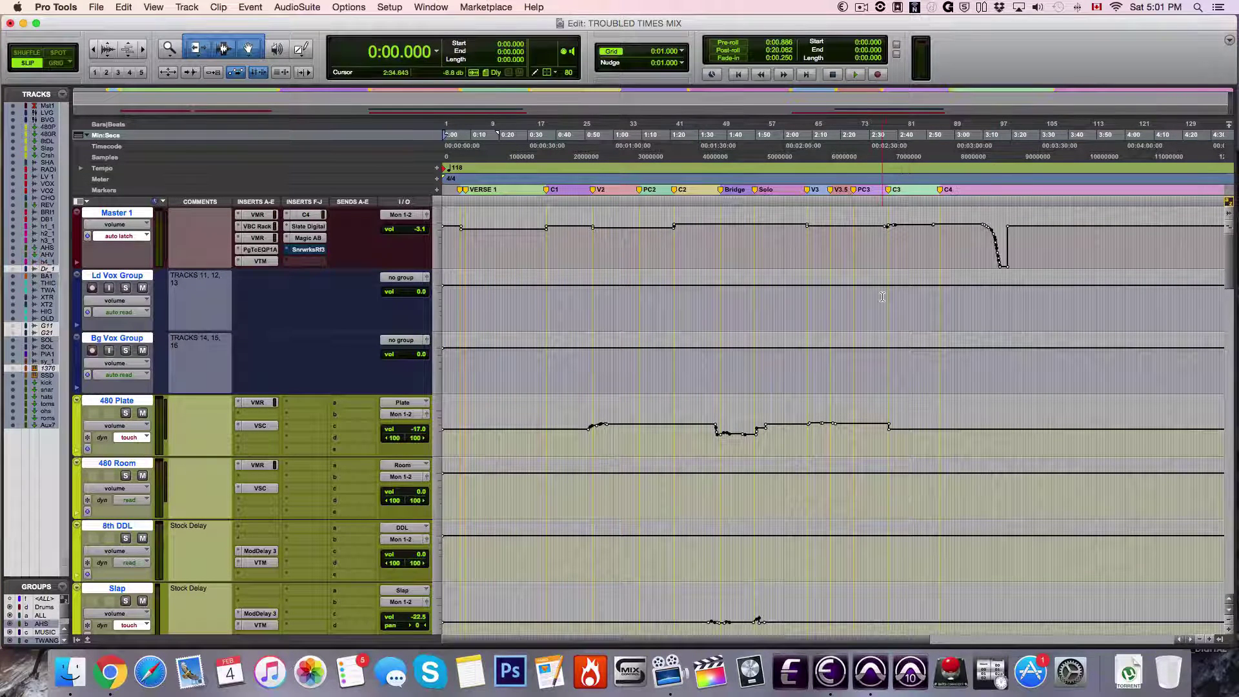
{"action": "key", "text": "super+bracketright"}
{"action": "key", "text": "super+bracketright"}
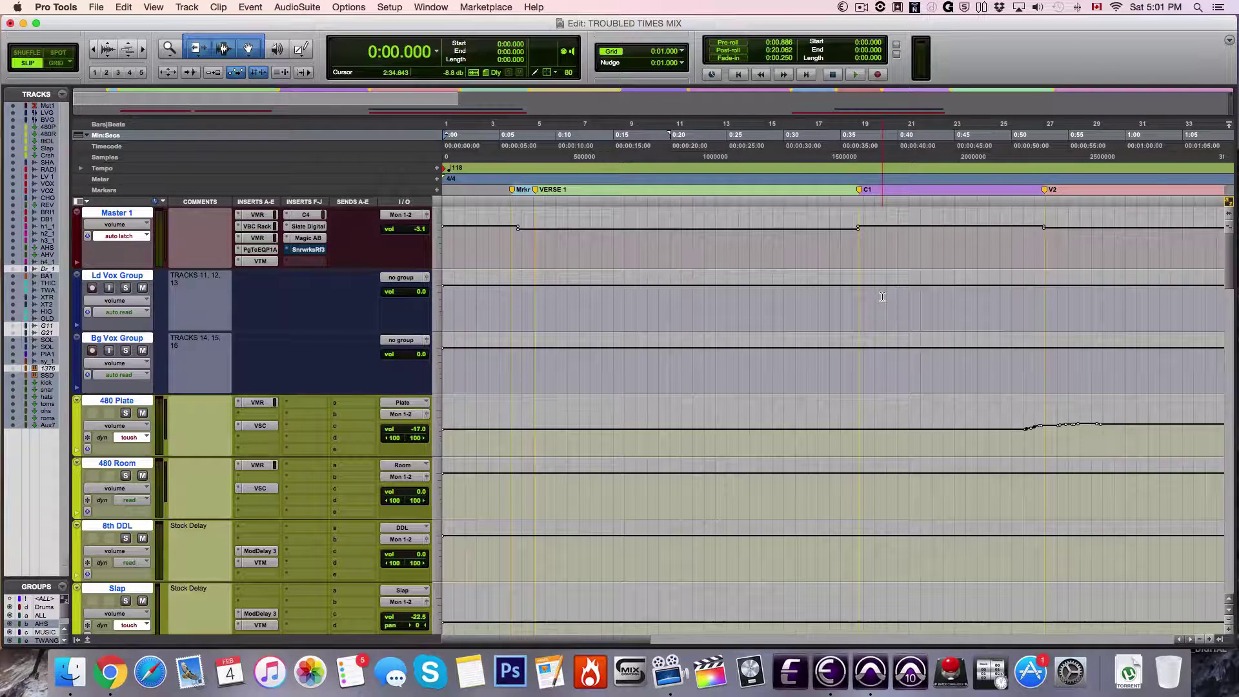
{"action": "key", "text": "super+bracketleft"}
{"action": "key", "text": "super+bracketleft"}
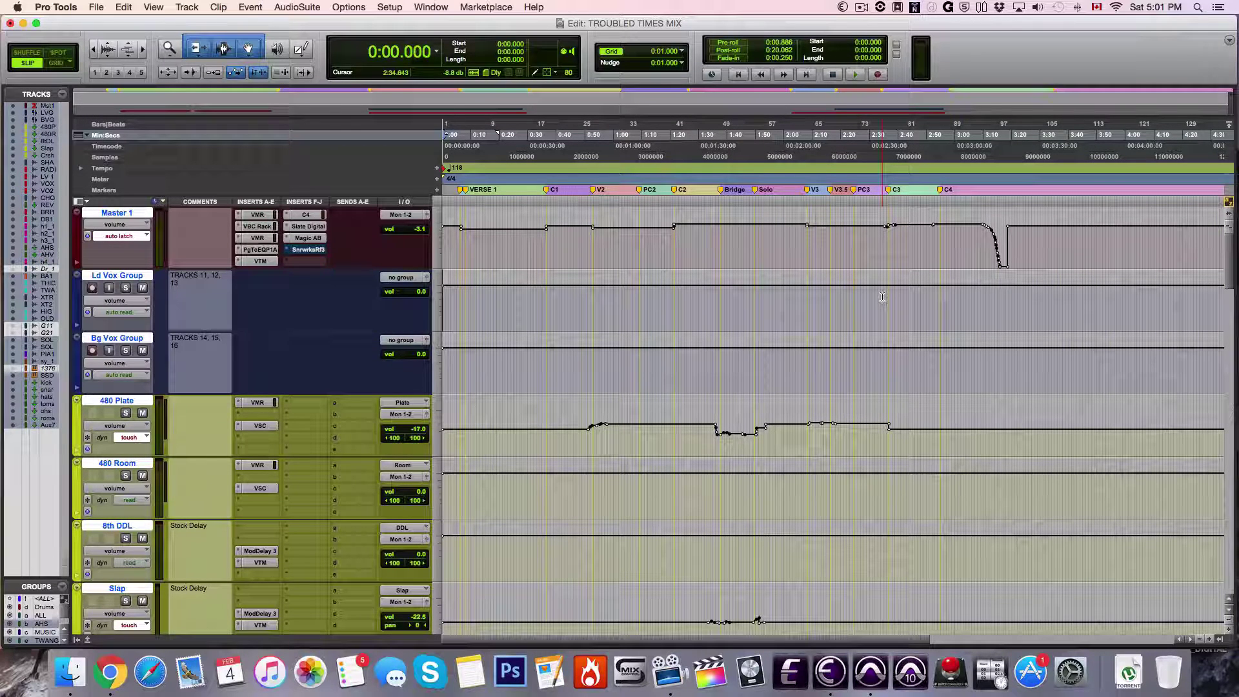
{"action": "key", "text": "super+bracketright"}
{"action": "key", "text": "super+bracketright"}
{"action": "key", "text": "super+bracketright"}
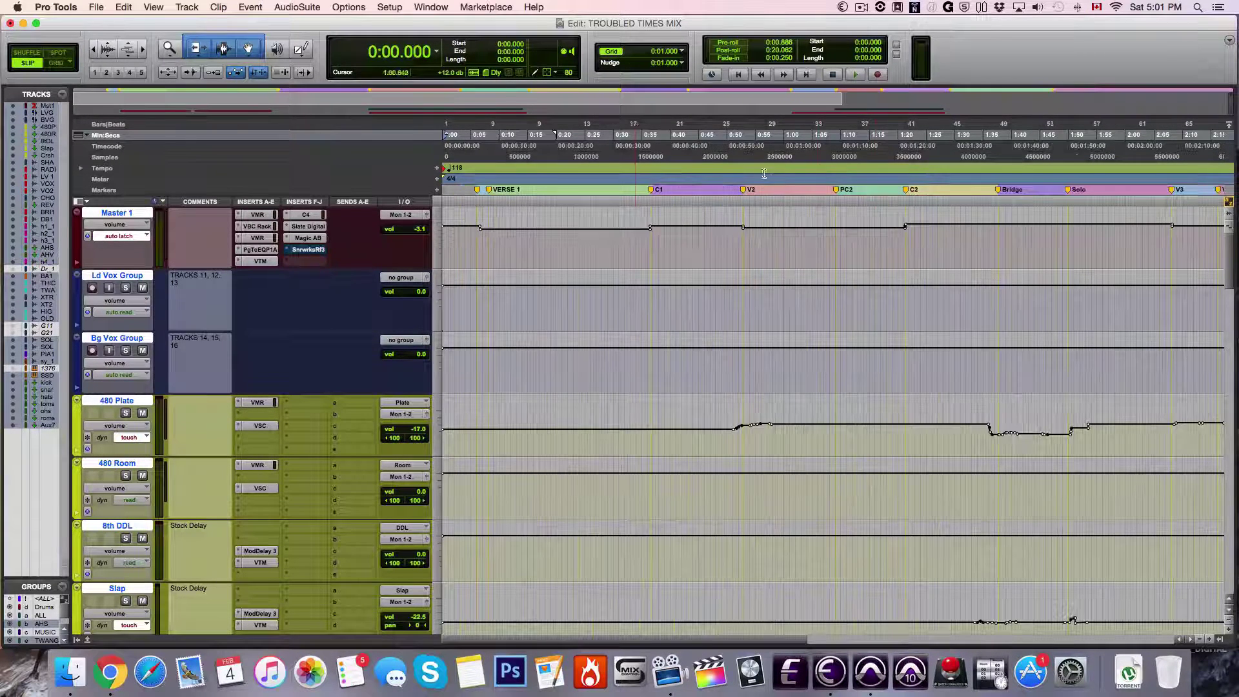
Place the playback start at about 0:07.6, just before the VERSE 1 marker, and play the full mix.
{"action": "left_click", "coordinate": [617, 160]}
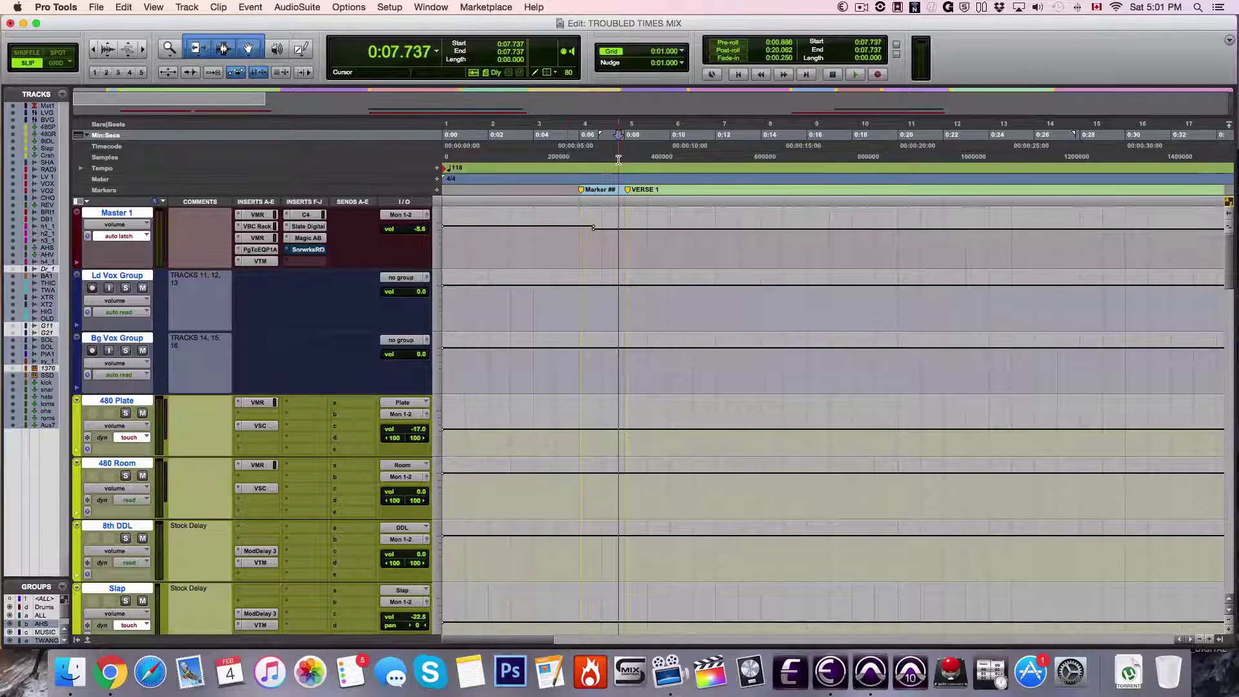
{"action": "left_click", "coordinate": [617, 162]}
{"action": "left_click", "coordinate": [616, 163]}
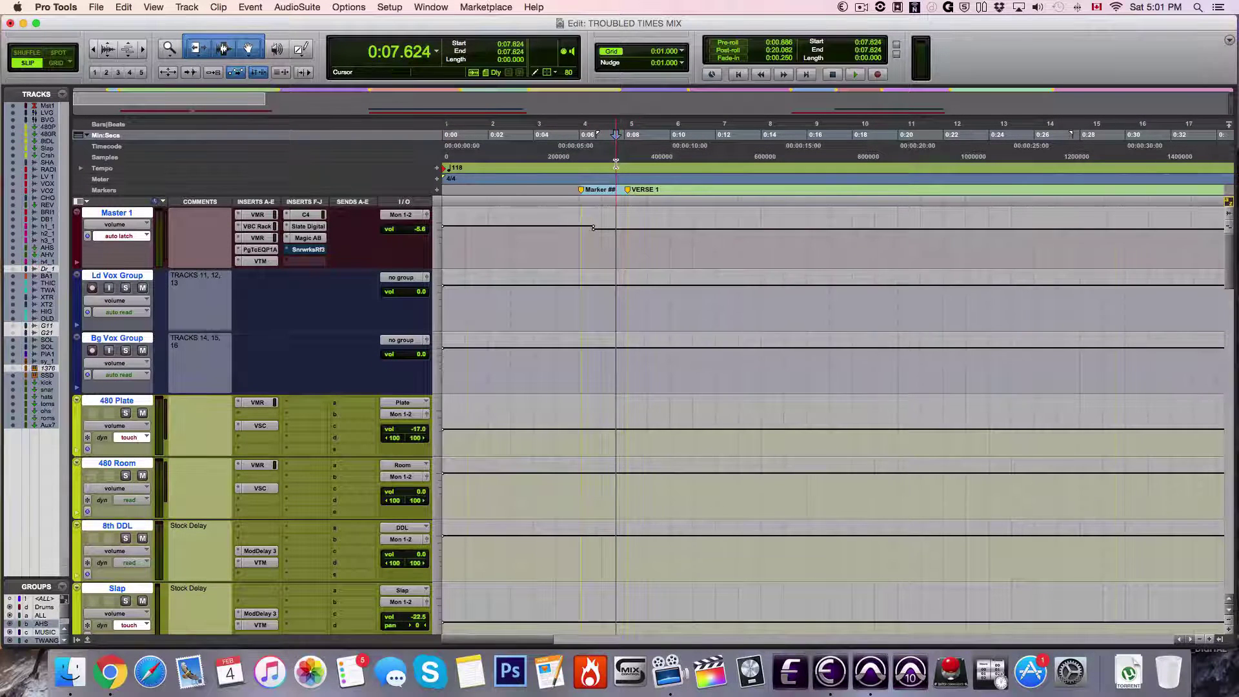
{"action": "key", "text": "space"}
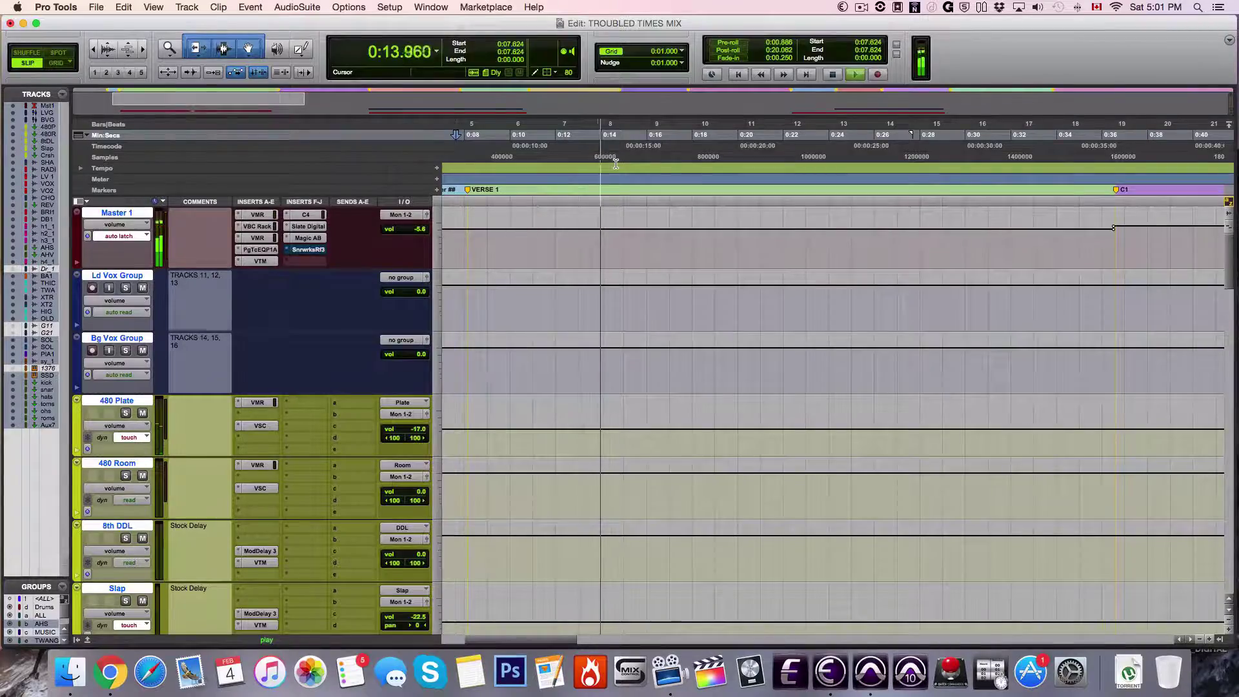
Show the Mix window and look over the channel strips through to Aux 7.
{"action": "key", "text": "super+equal"}
{"action": "scroll", "coordinate": [616, 166], "scroll_direction": "right", "scroll_amount": 6}
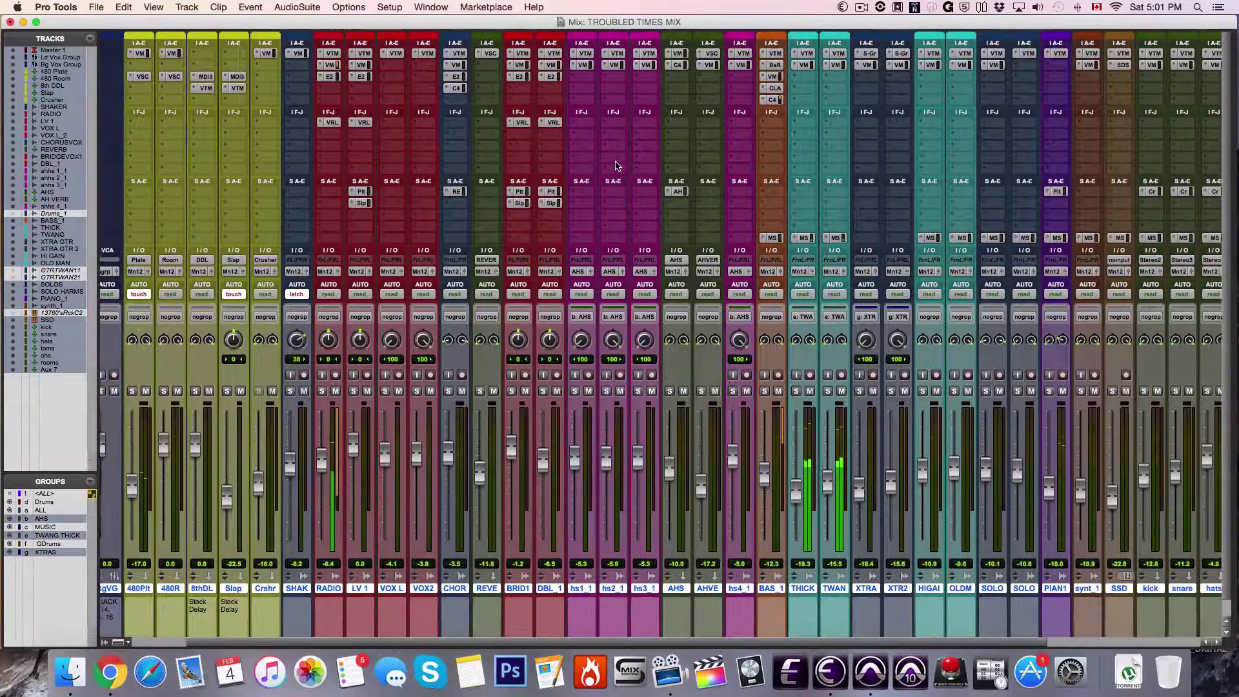
{"action": "scroll", "coordinate": [616, 165], "scroll_direction": "right", "scroll_amount": 1}
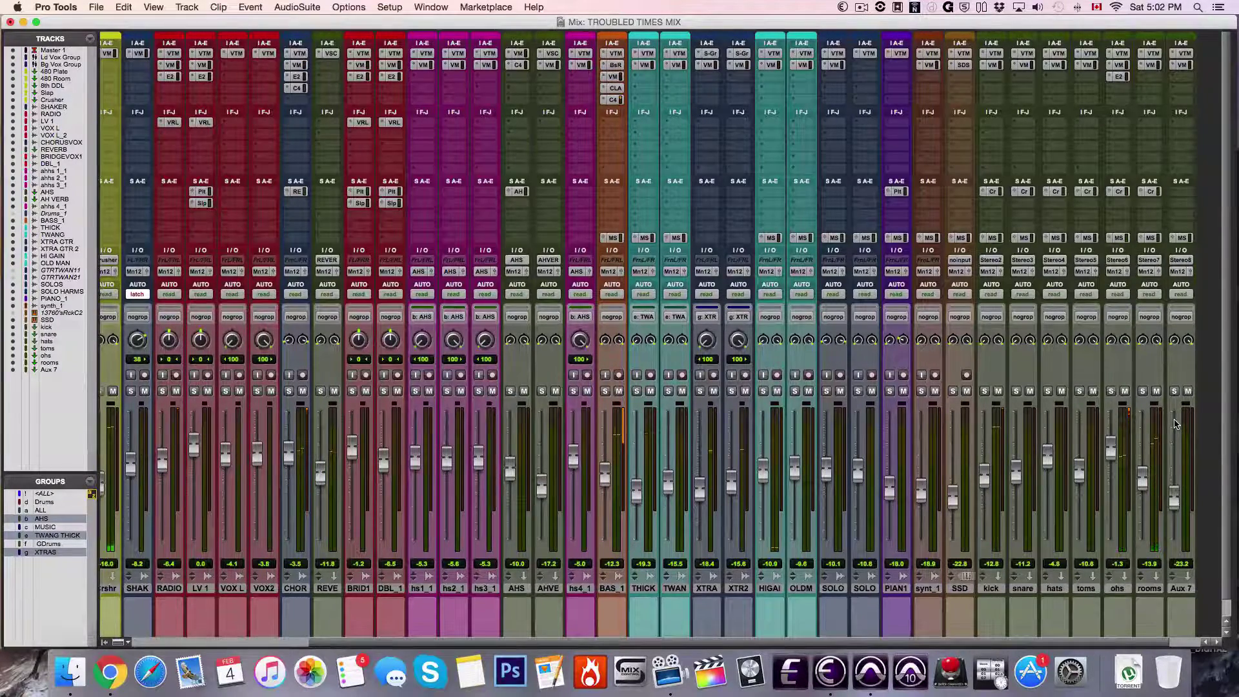
Return to the Edit window, review the tracks from Master 1 through the synth and drum returns, and select the RADIO vocal track.
{"action": "key", "text": "super+equal"}
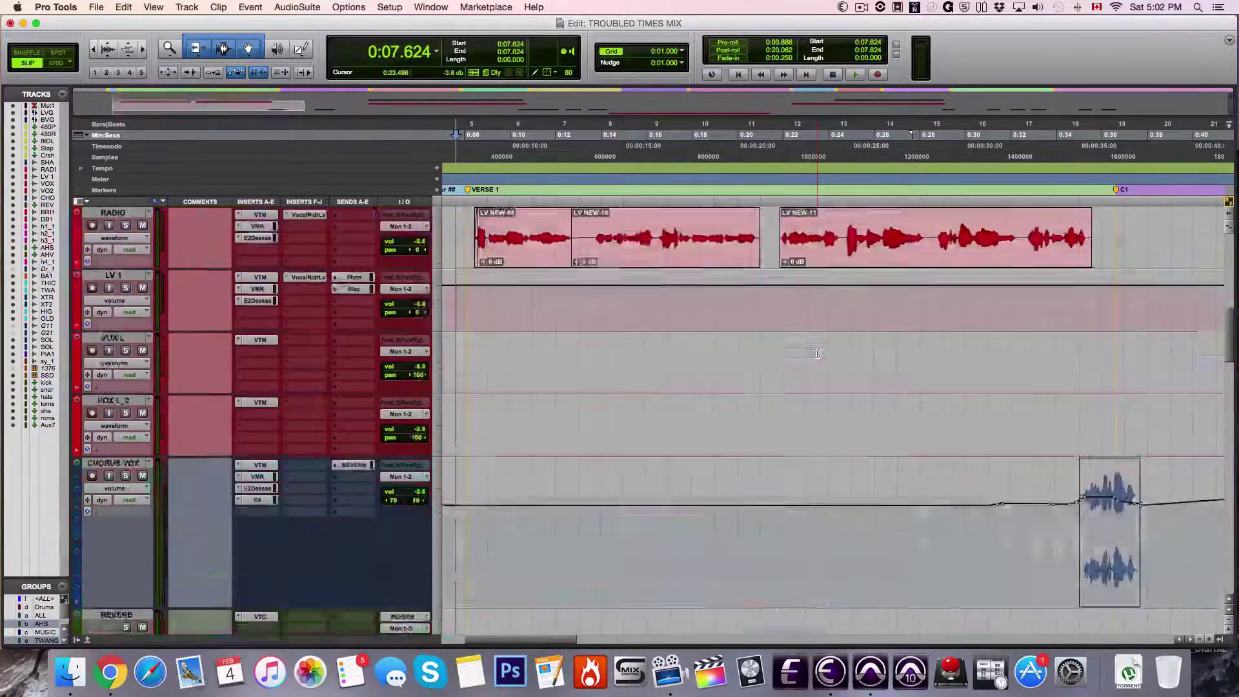
{"action": "scroll", "coordinate": [817, 354], "scroll_direction": "down", "scroll_amount": 15}
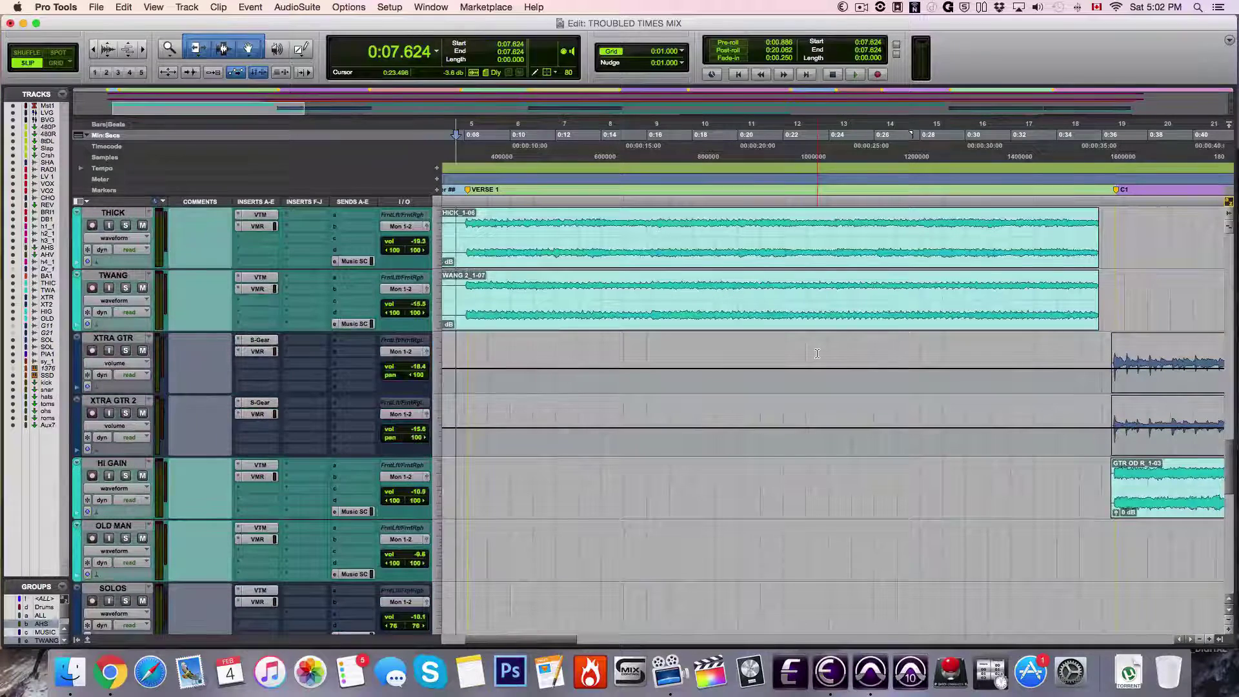
{"action": "scroll", "coordinate": [816, 354], "scroll_direction": "up", "scroll_amount": 18}
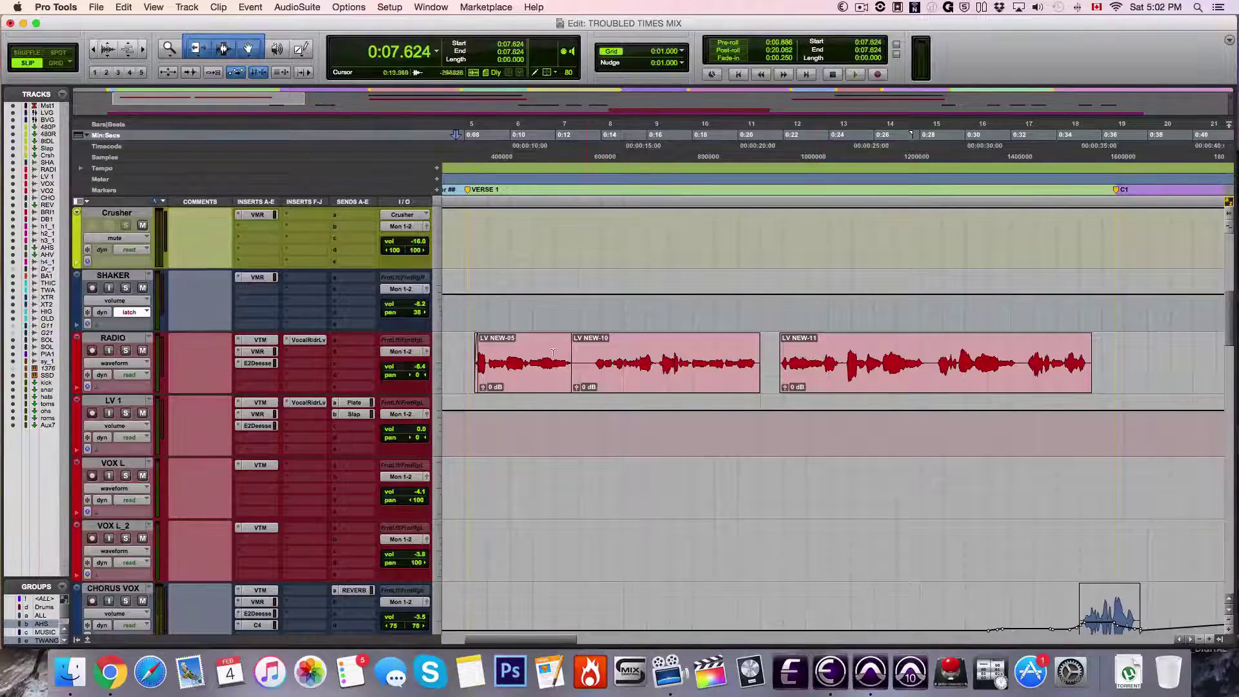
{"action": "scroll", "coordinate": [903, 367], "scroll_direction": "down", "scroll_amount": 12}
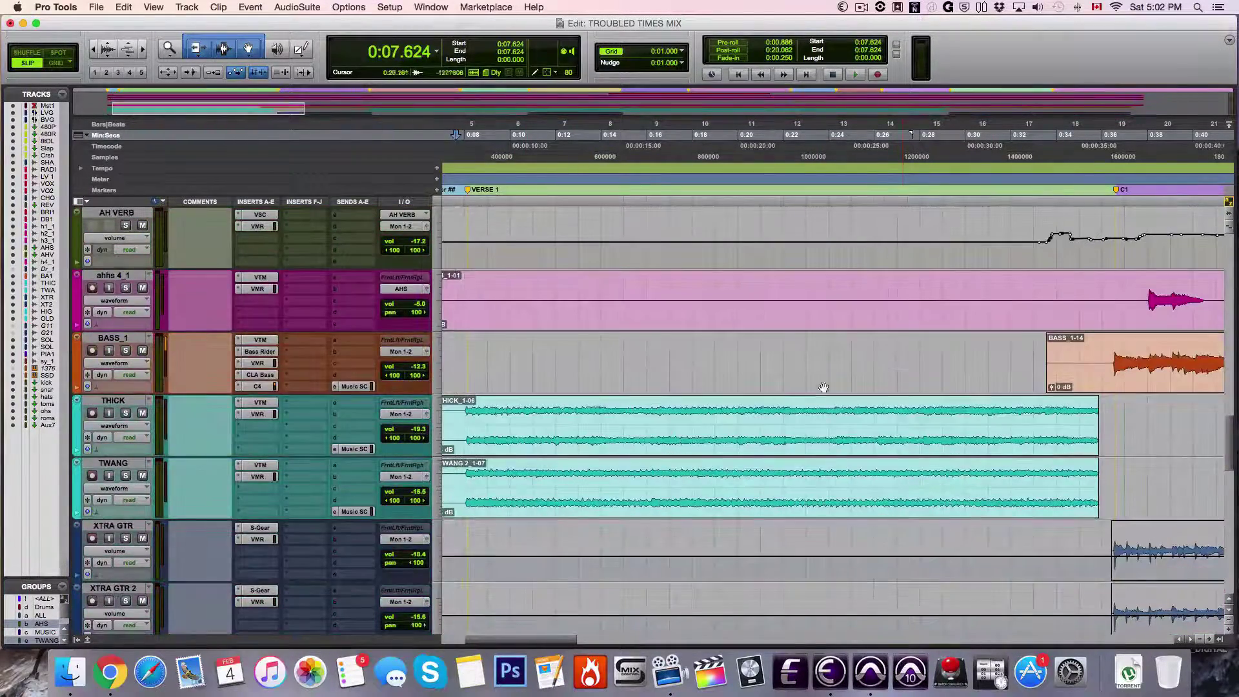
{"action": "scroll", "coordinate": [571, 462], "scroll_direction": "down", "scroll_amount": 10}
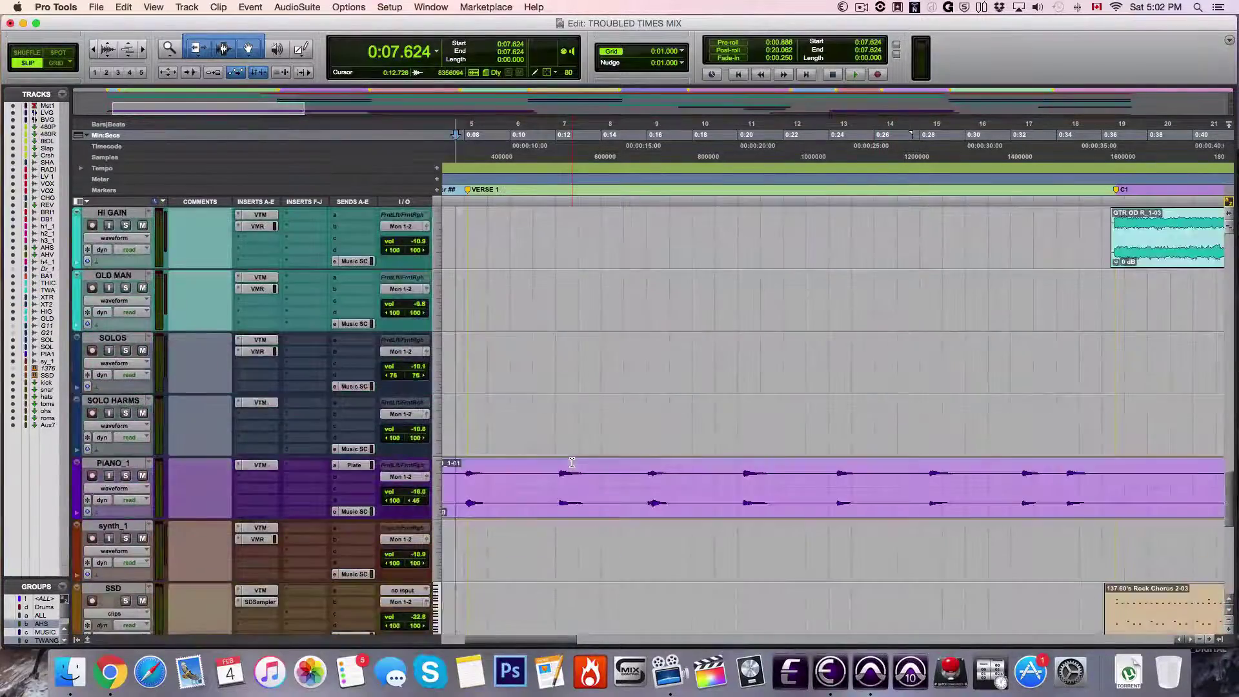
{"action": "scroll", "coordinate": [571, 462], "scroll_direction": "up", "scroll_amount": 12}
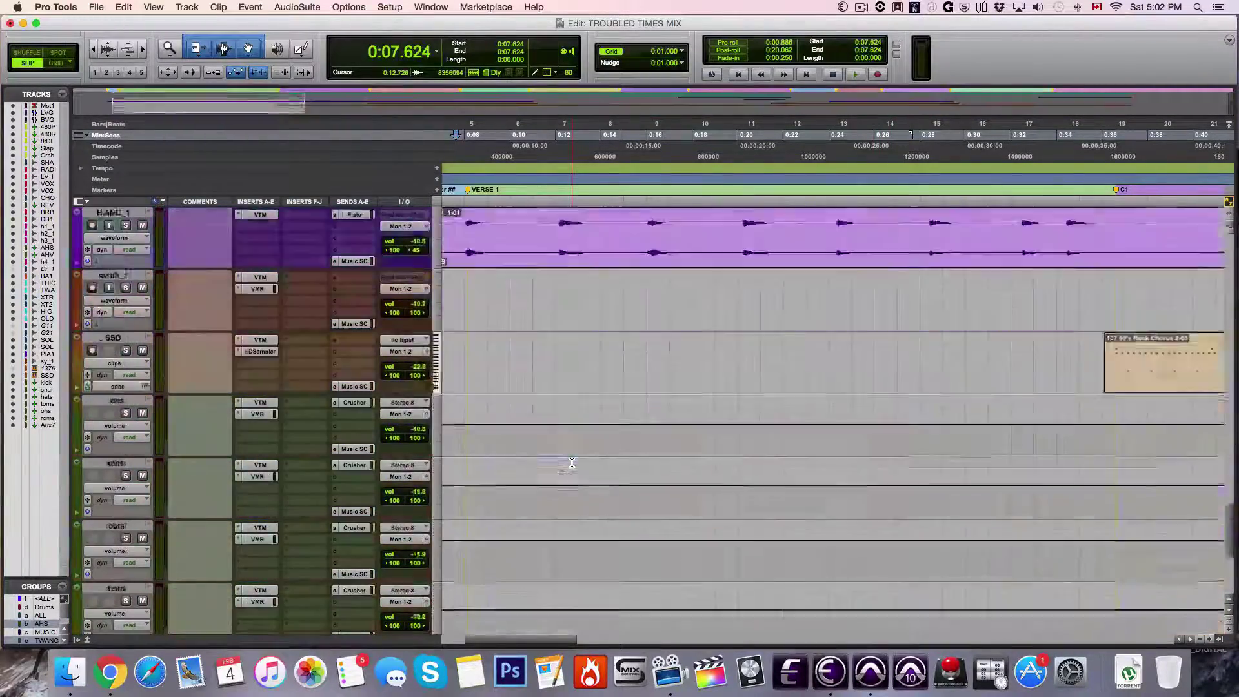
{"action": "scroll", "coordinate": [572, 462], "scroll_direction": "up", "scroll_amount": 15}
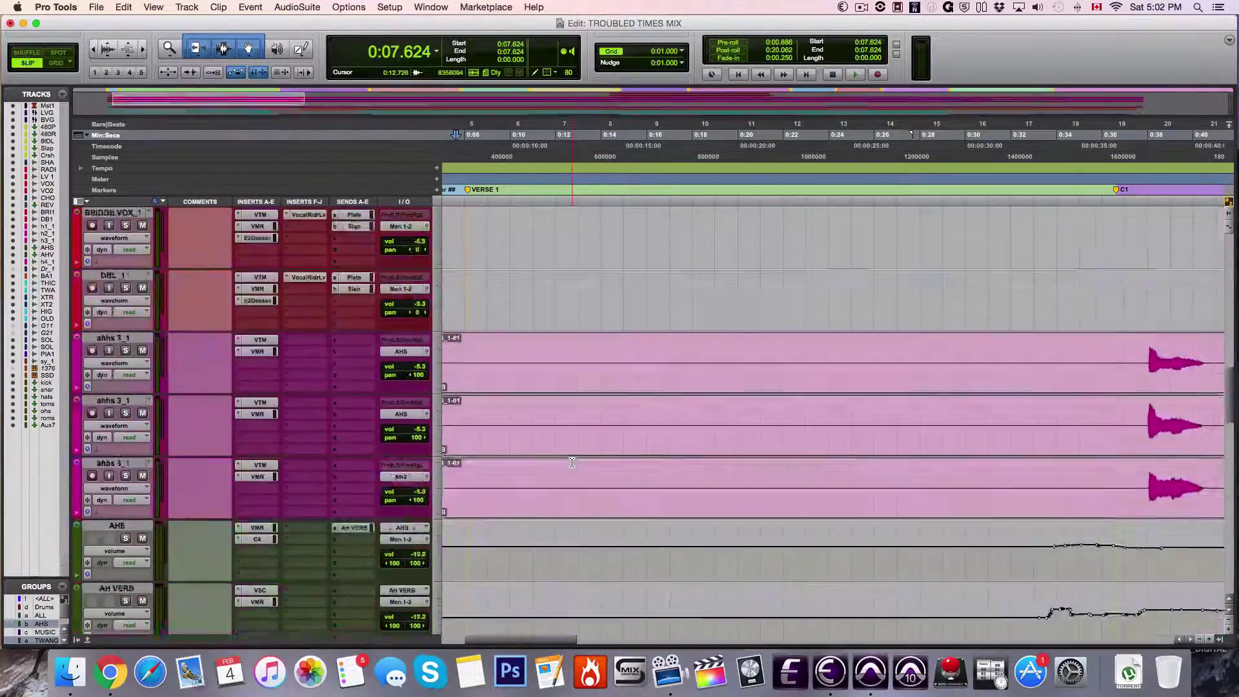
{"action": "scroll", "coordinate": [572, 462], "scroll_direction": "up", "scroll_amount": 8}
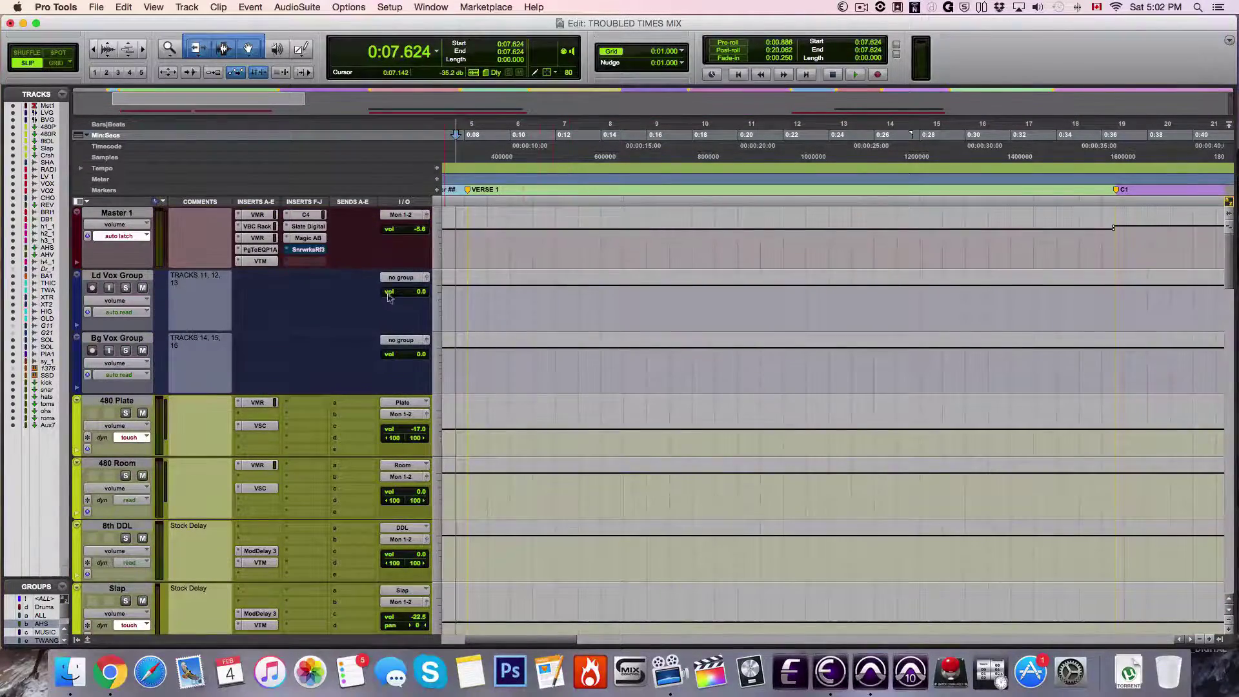
{"action": "scroll", "coordinate": [553, 402], "scroll_direction": "down", "scroll_amount": 8}
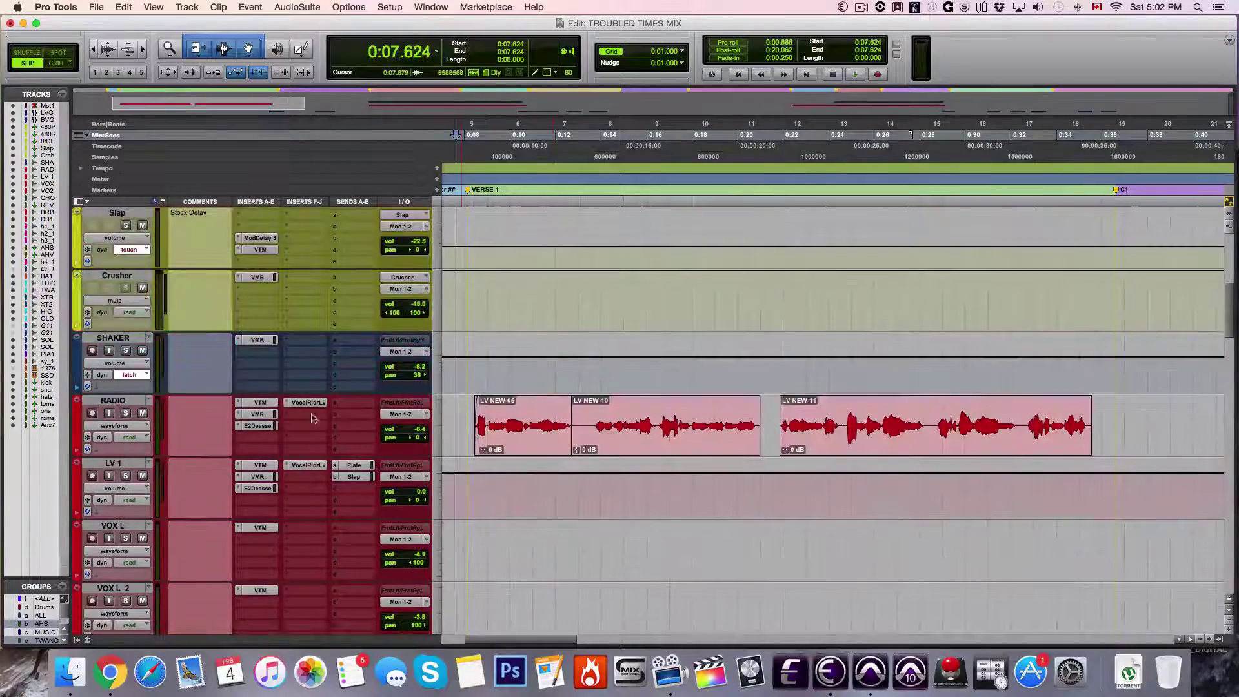
{"action": "left_click", "coordinate": [121, 402]}
Solo the THICK and TWANG guitar tracks together and audition them from about 0:07.9, just before VERSE 1.
{"action": "scroll", "coordinate": [318, 475], "scroll_direction": "down", "scroll_amount": 15}
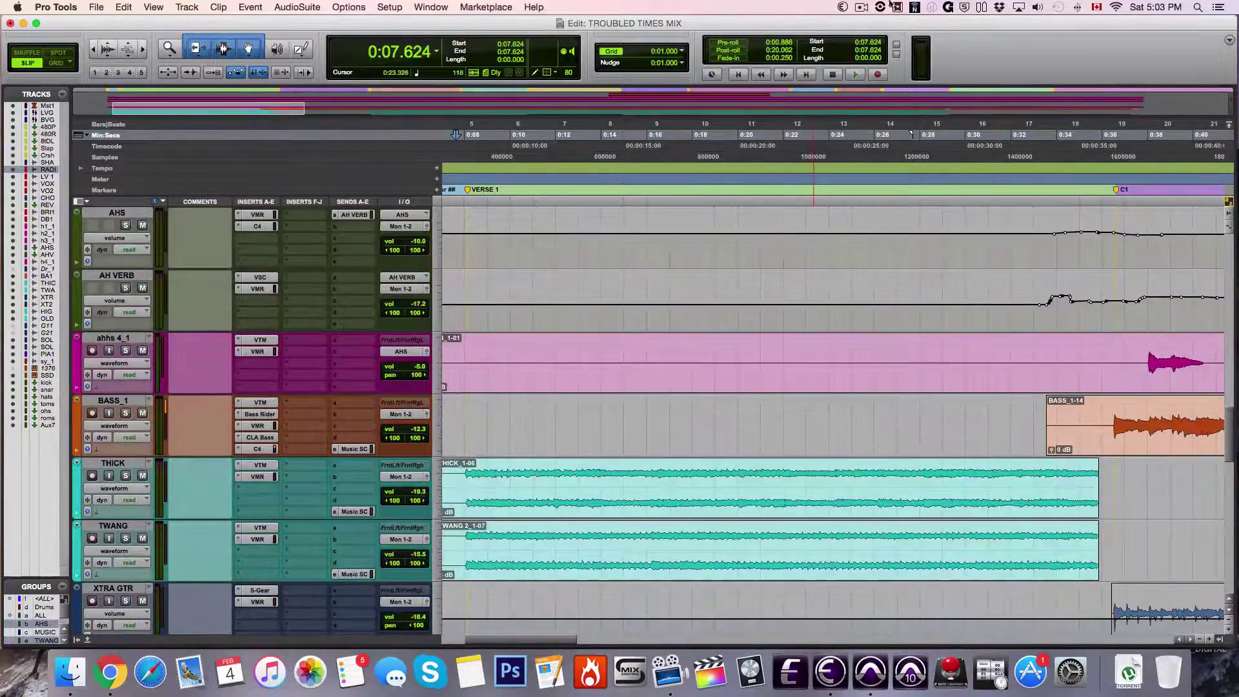
{"action": "left_click", "coordinate": [123, 467]}
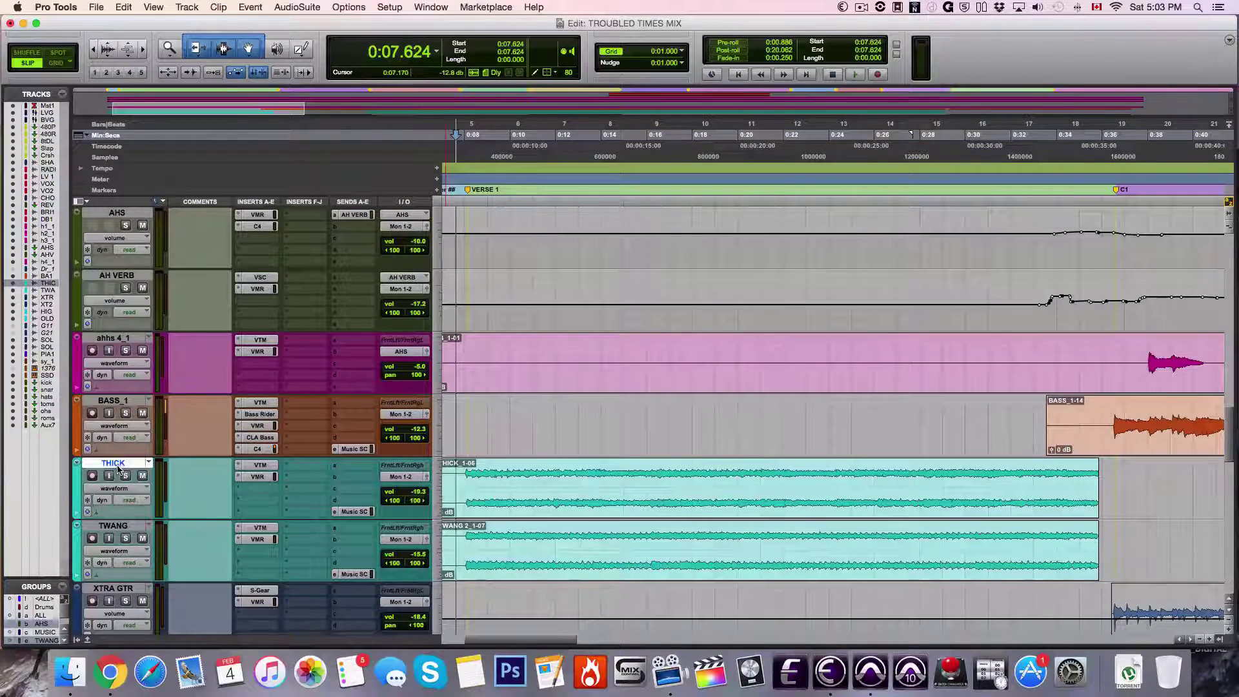
{"action": "left_click", "coordinate": [461, 476]}
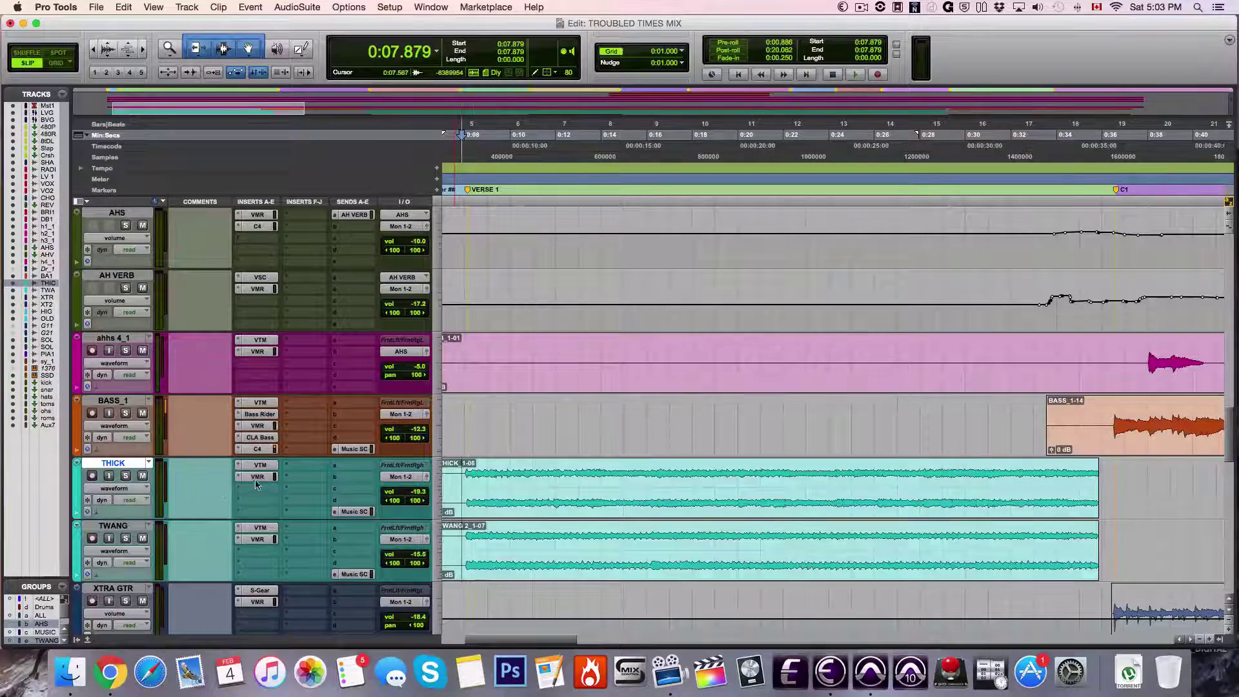
{"action": "scroll", "coordinate": [62, 613], "scroll_direction": "down", "scroll_amount": 2}
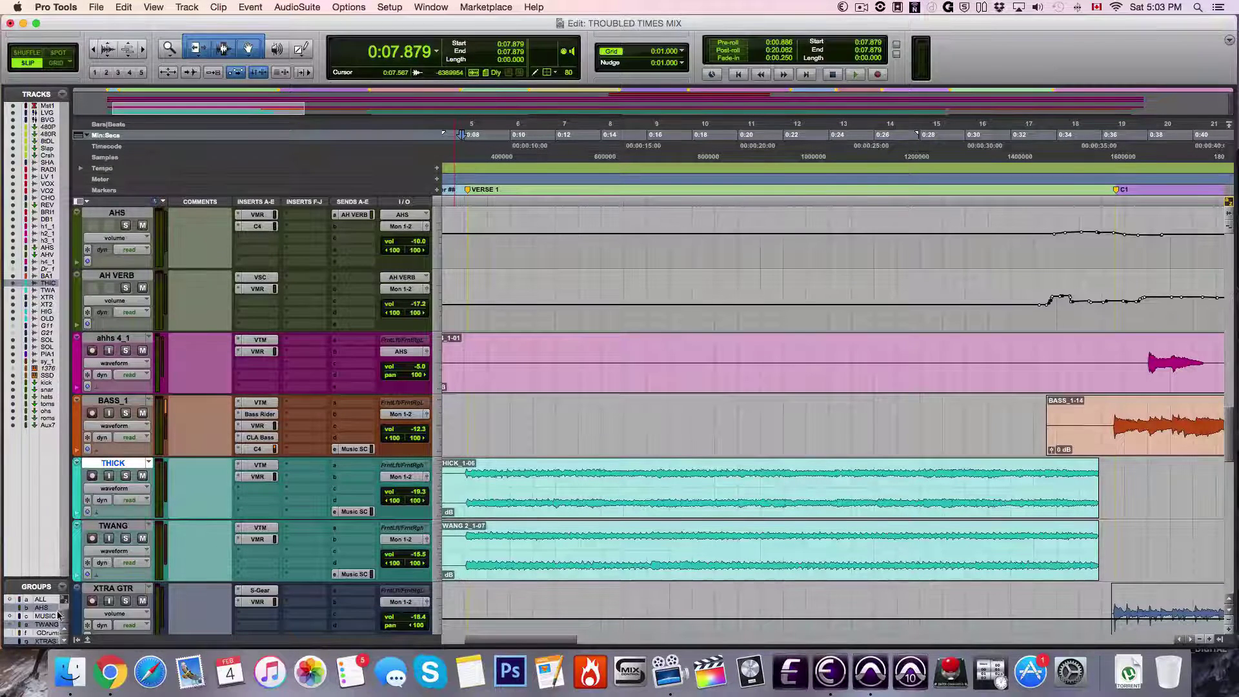
{"action": "left_click", "coordinate": [125, 475]}
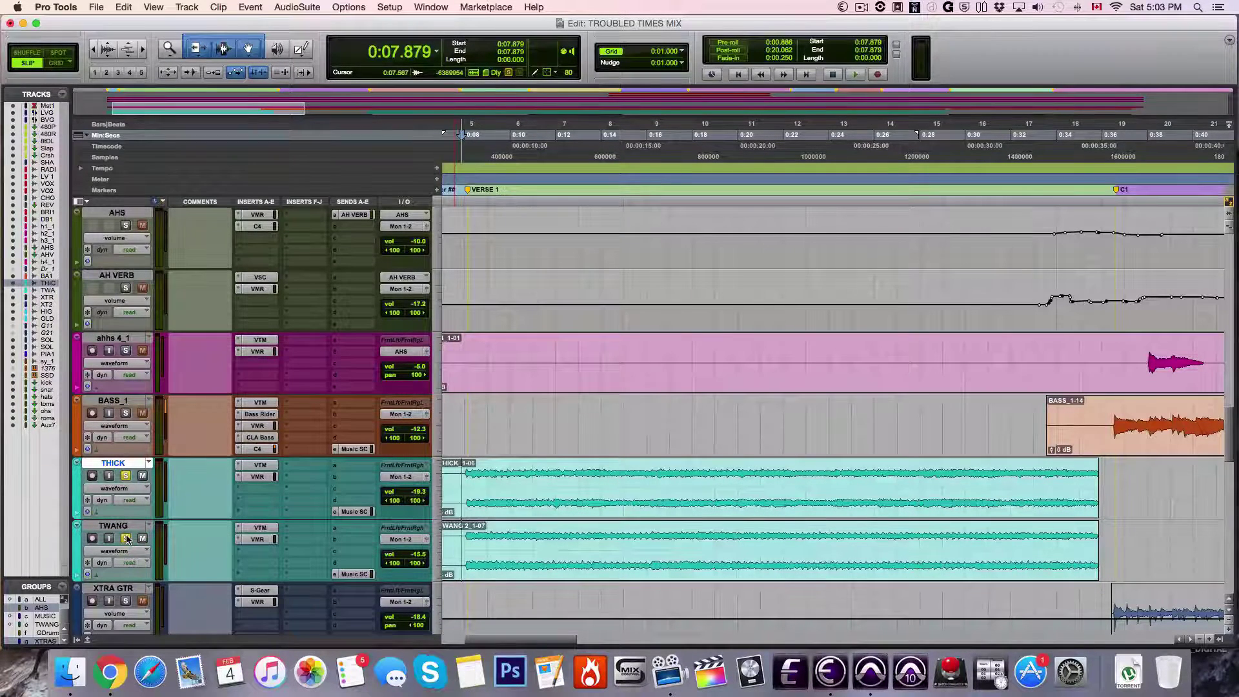
{"action": "key", "text": "space"}
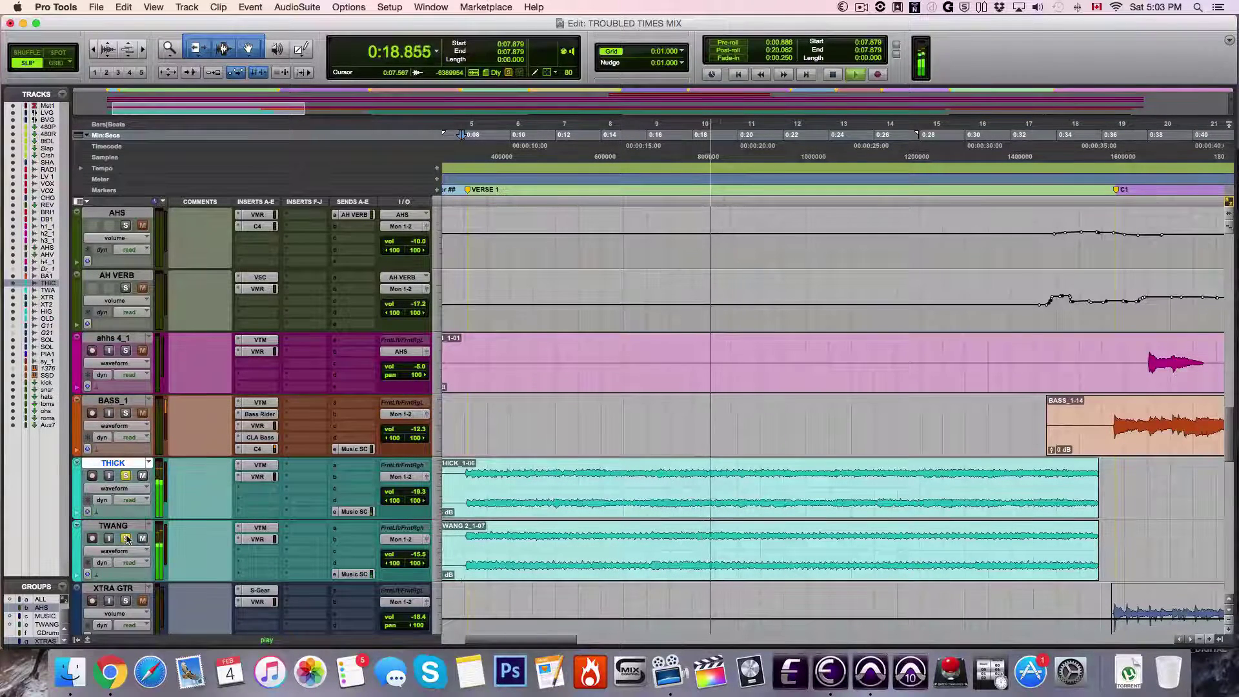
{"action": "key", "text": "space"}
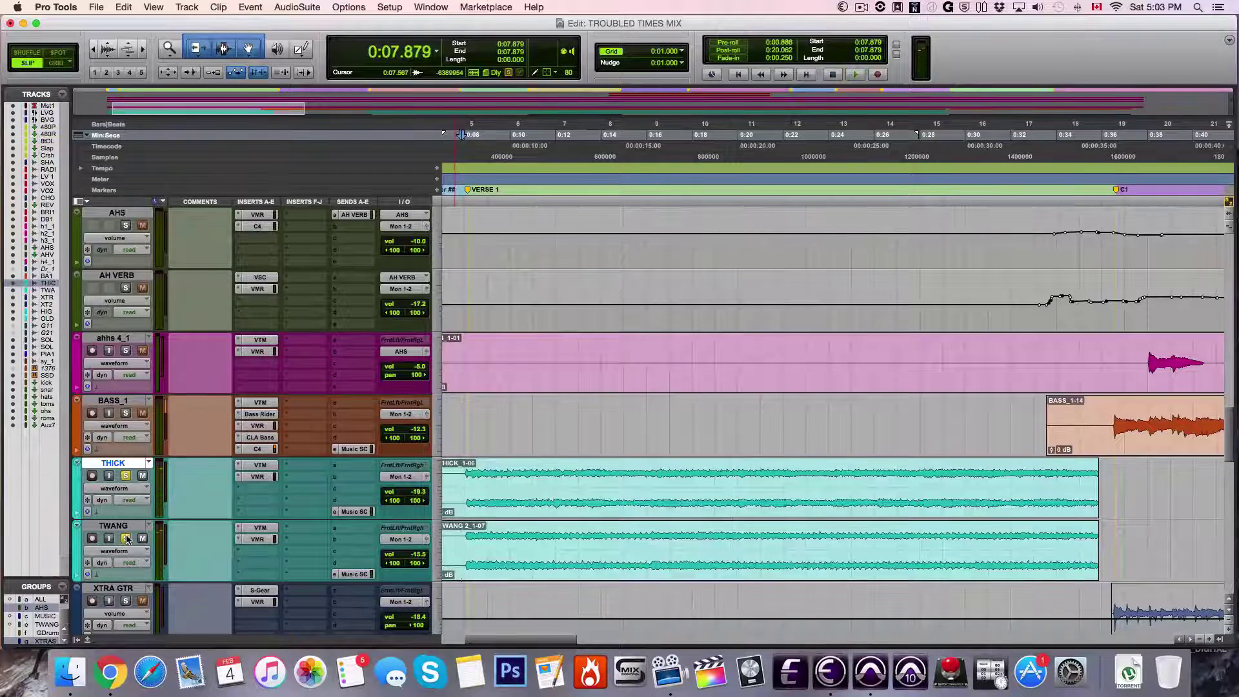
Clear the joint guitar solo, solo only the TWANG track, and play from the start of the selected GTR THICK clip.
{"action": "left_click", "coordinate": [127, 539]}
{"action": "left_click", "coordinate": [123, 528]}
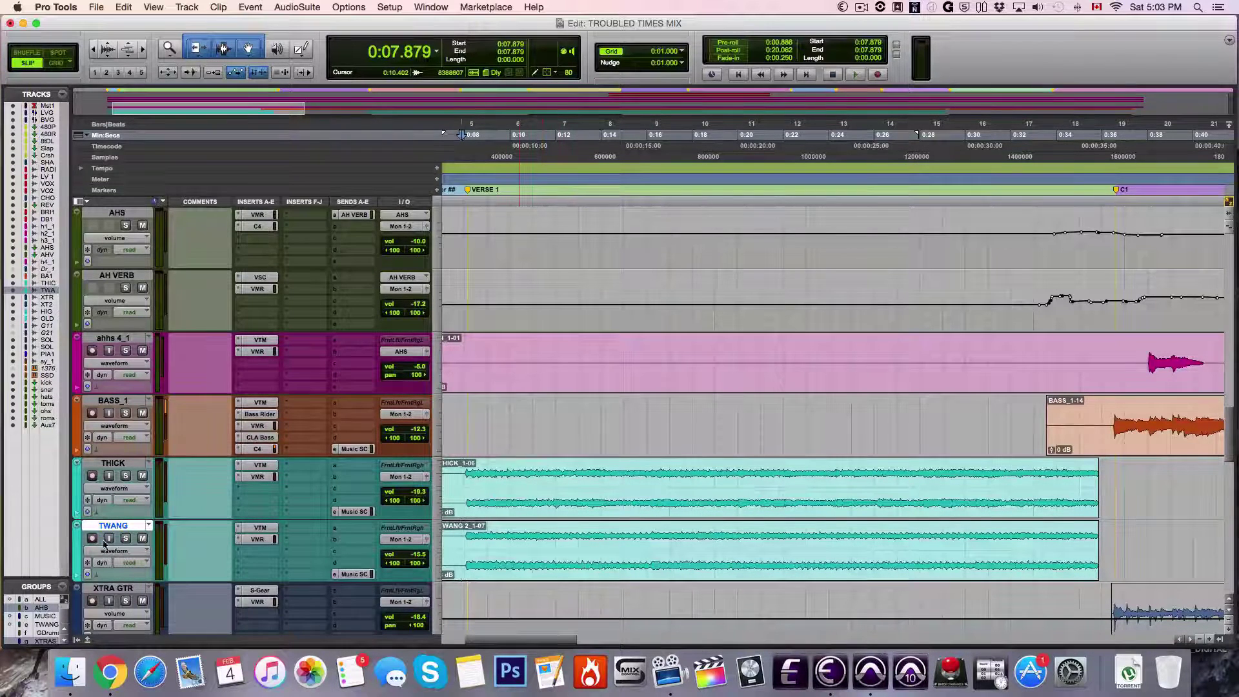
{"action": "left_click", "coordinate": [126, 538]}
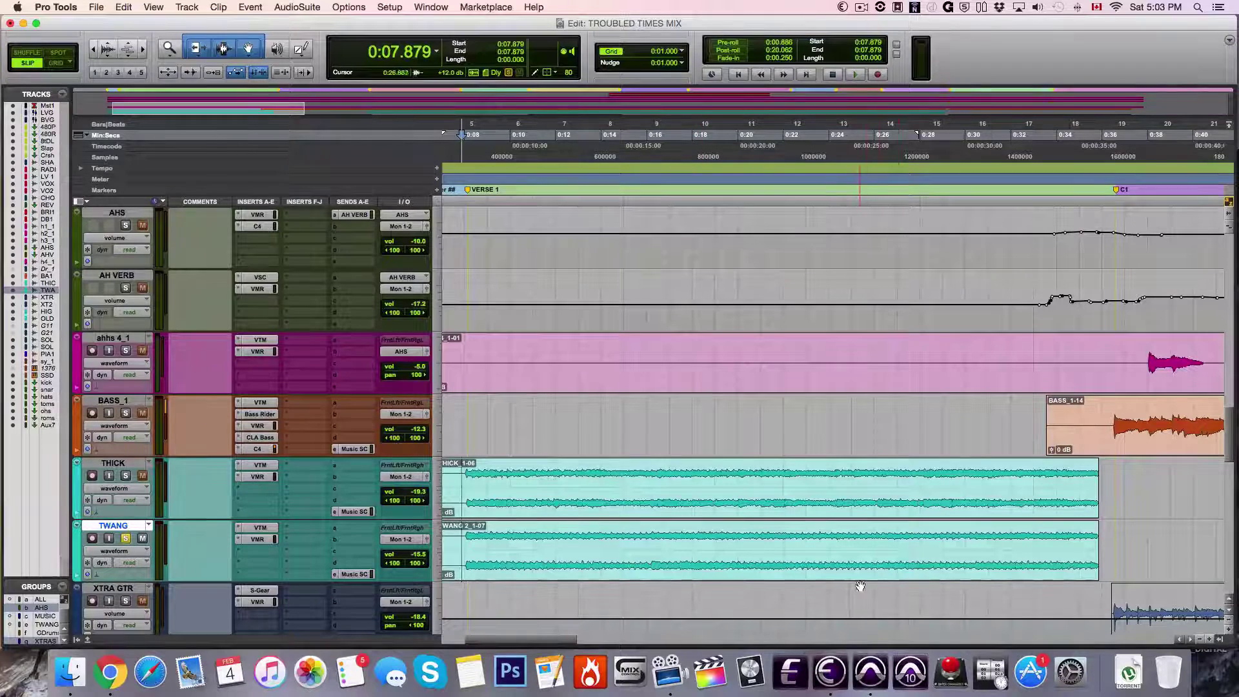
{"action": "left_click", "coordinate": [972, 514]}
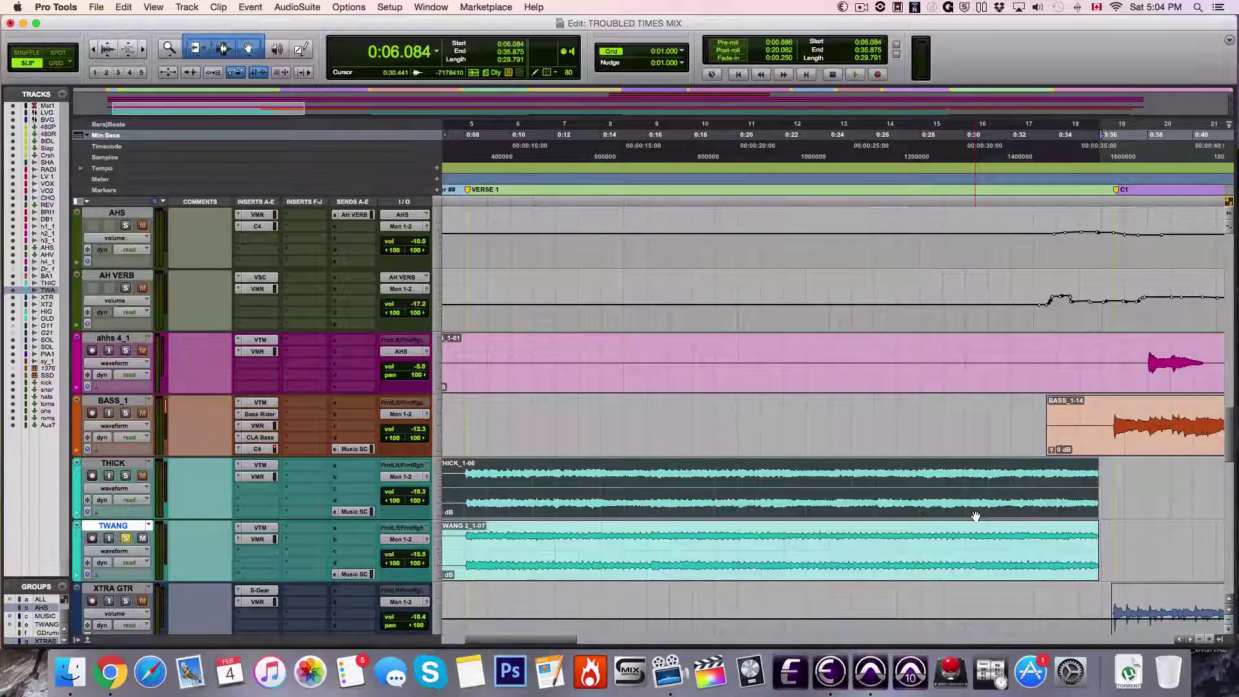
{"action": "key", "text": "space"}
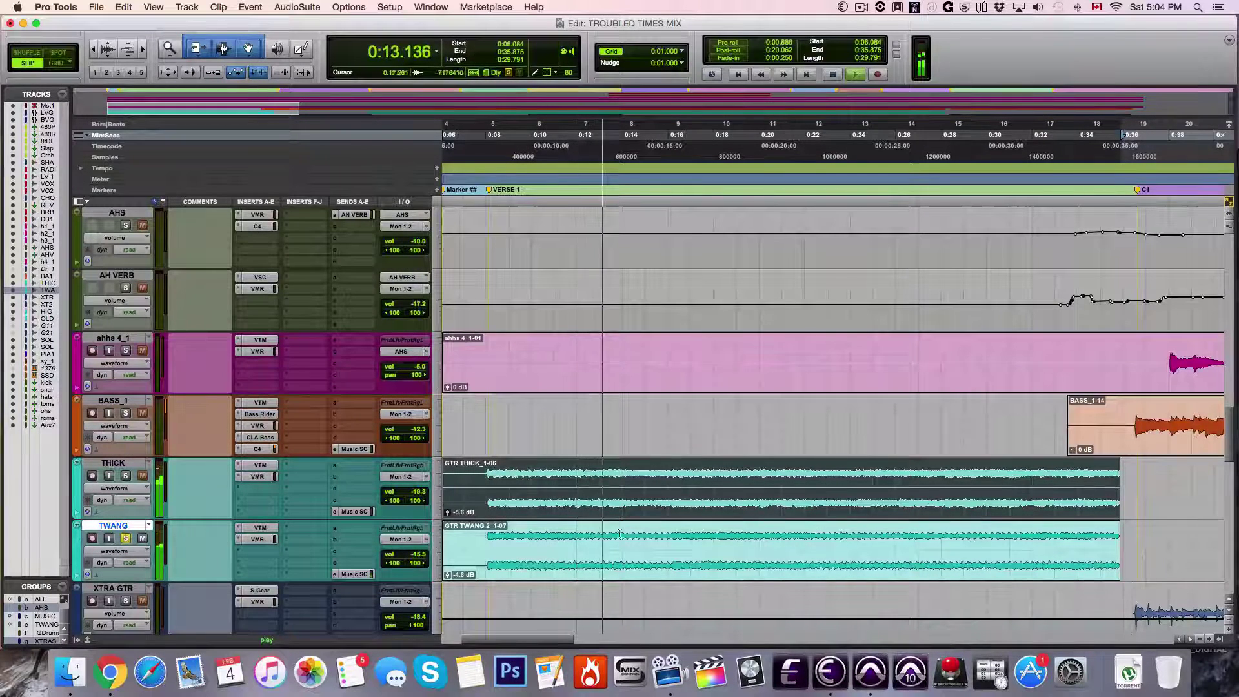
Inspect the Virtual Tape Machines insert on the TWANG track, close its window and stop playback.
{"action": "left_click", "coordinate": [257, 538]}
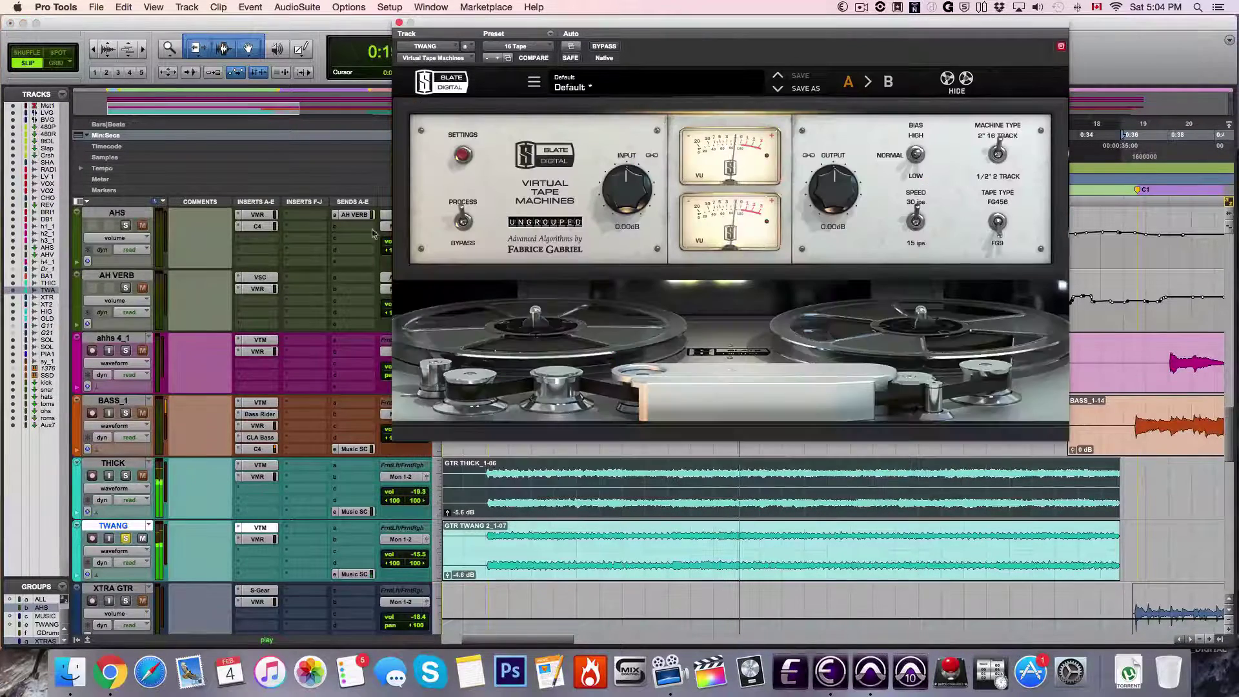
{"action": "left_click", "coordinate": [399, 24]}
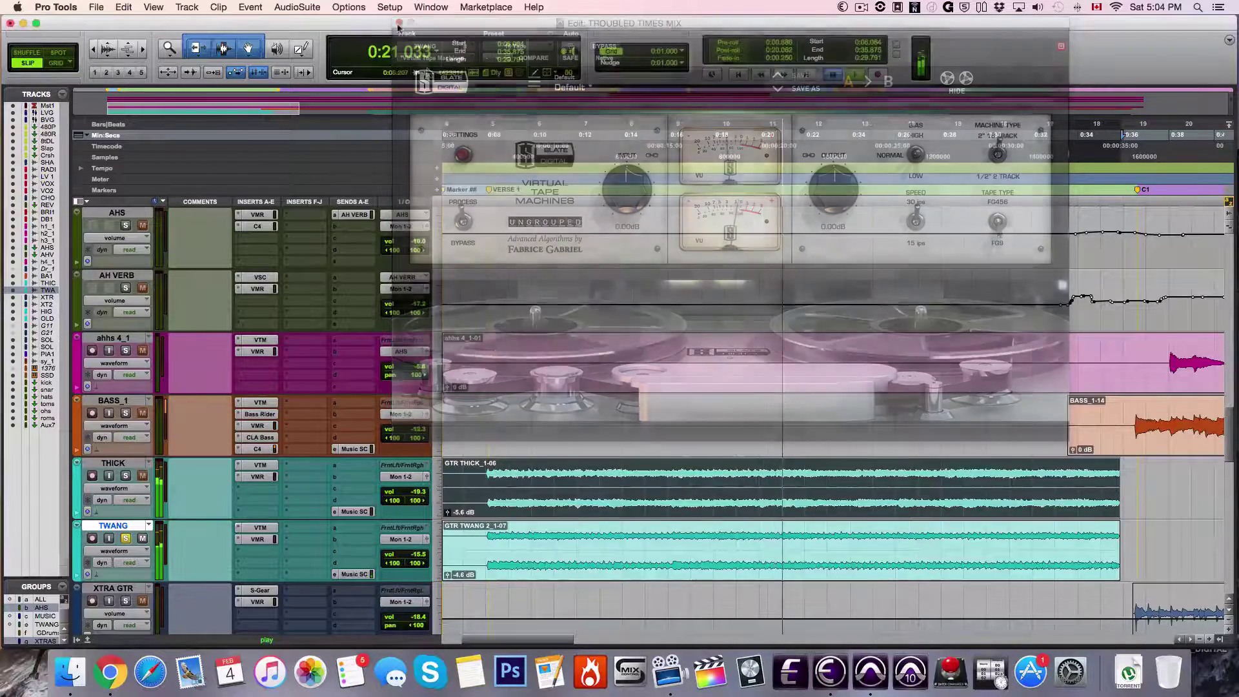
{"action": "key", "text": "space"}
Switch the solo from TWANG to THICK and play it from about 0:07.6, just before VERSE 1.
{"action": "left_click", "coordinate": [126, 537]}
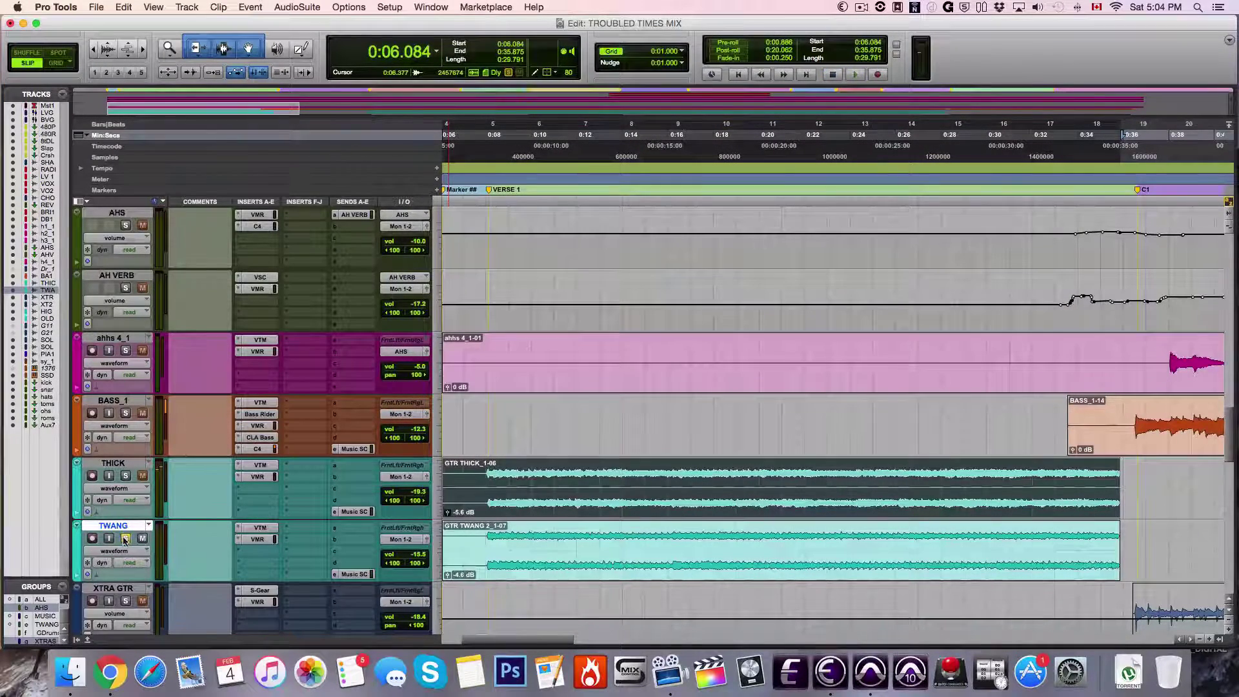
{"action": "left_click", "coordinate": [127, 476]}
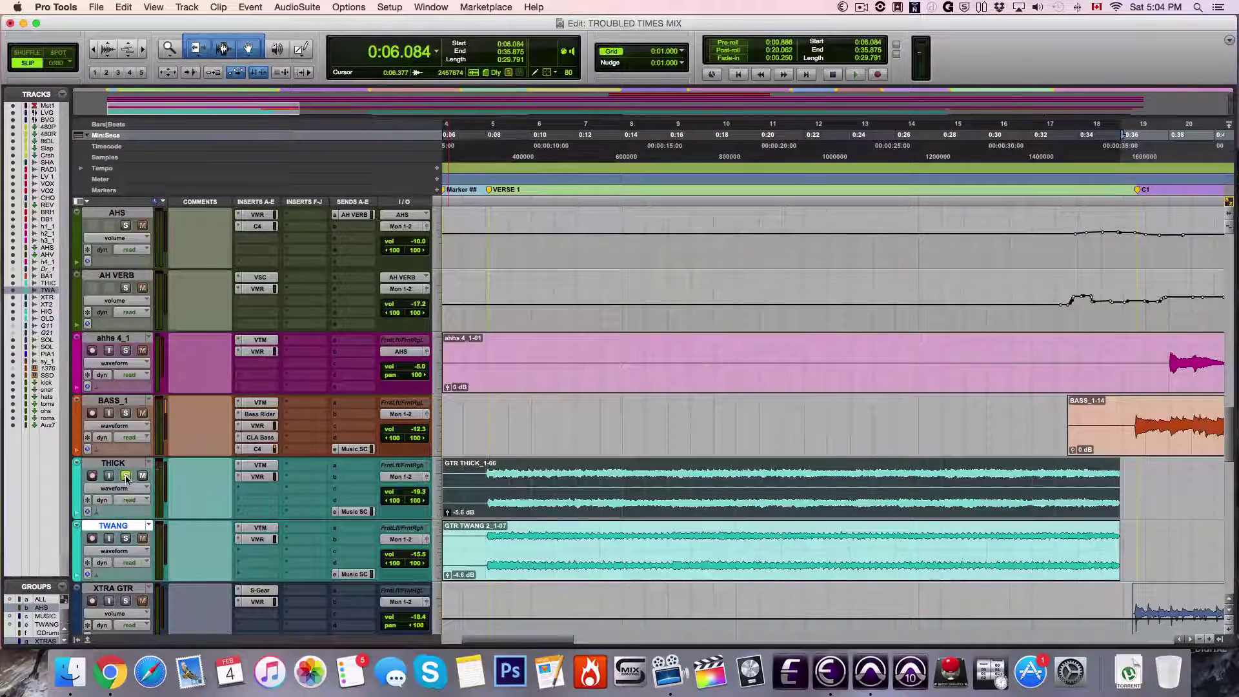
{"action": "left_click", "coordinate": [484, 476]}
{"action": "key", "text": "space"}
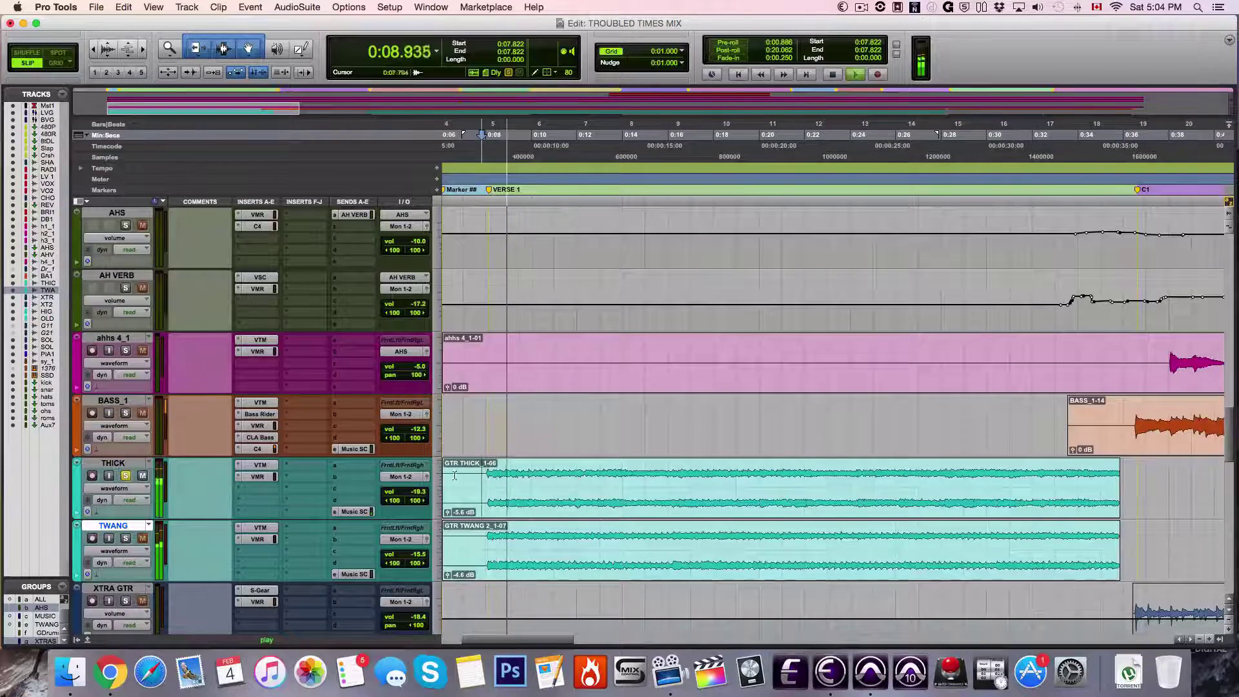
Inspect the Virtual Tape Machines and Virtual Mix Rack inserts on the THICK track, stop playback and close the plug-in window.
{"action": "left_click", "coordinate": [261, 465]}
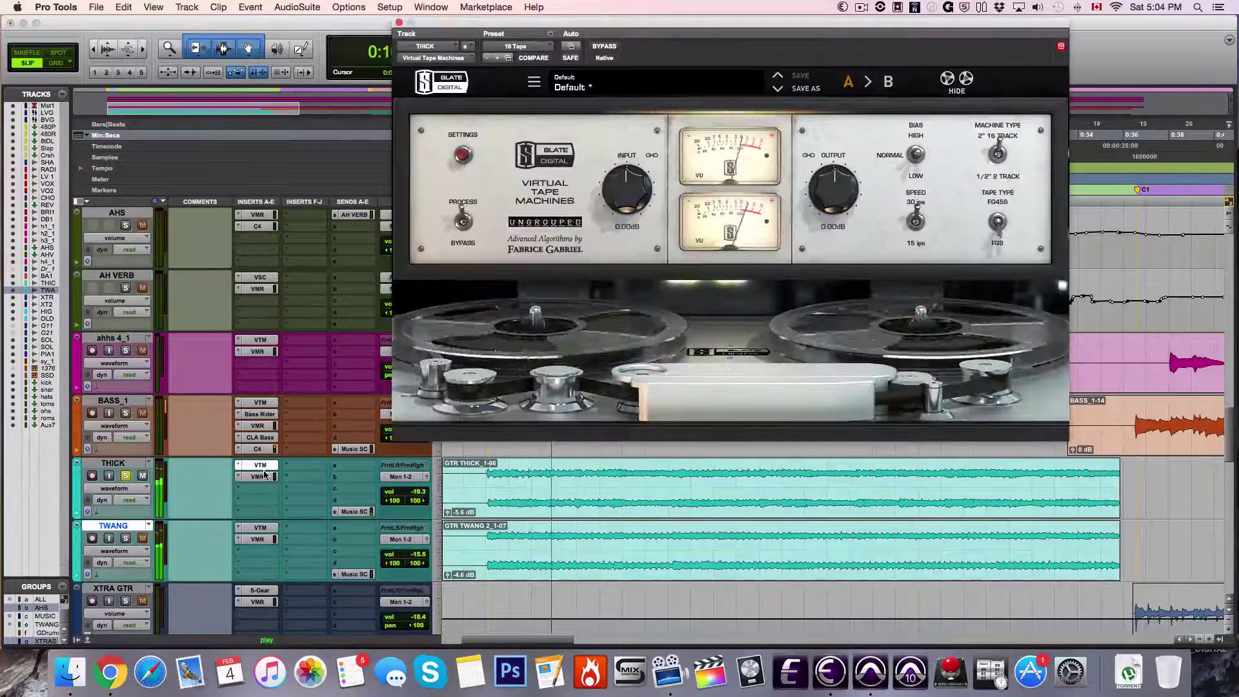
{"action": "left_click", "coordinate": [264, 476]}
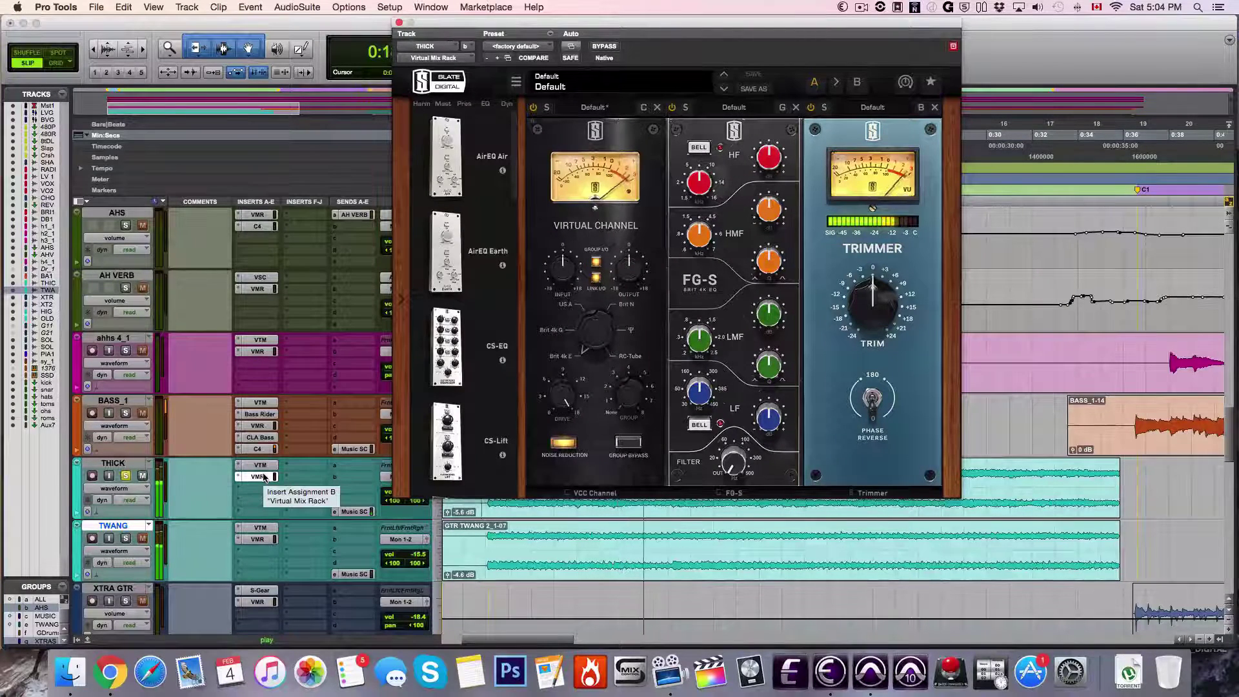
{"action": "key", "text": "space"}
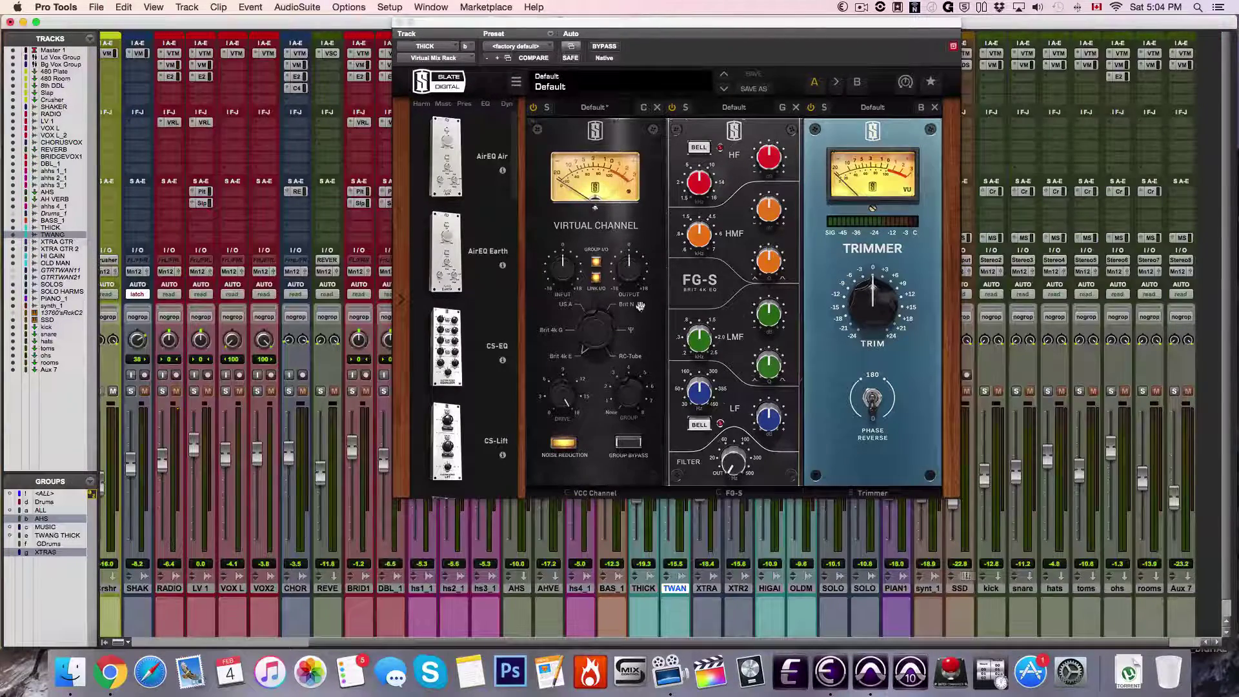
{"action": "left_click", "coordinate": [399, 23]}
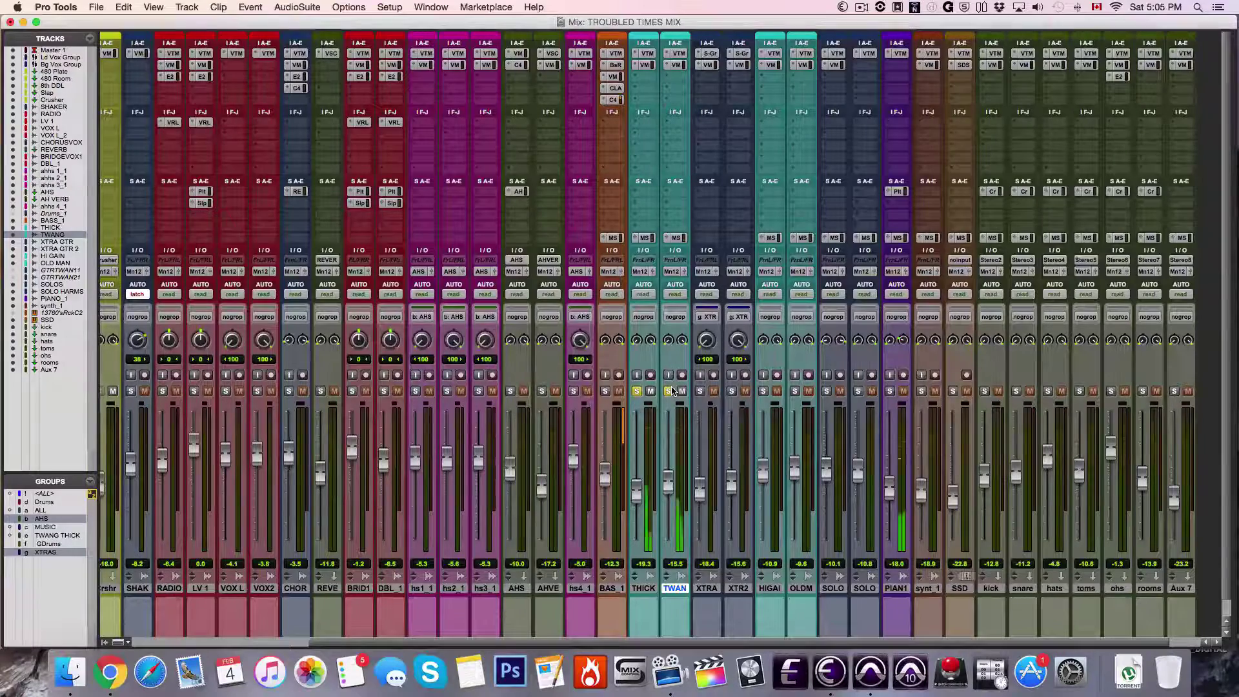
Compare the soloed guitars by switching the THICK solo off and on beside TWANG, and clear all solos.
{"action": "left_click", "coordinate": [637, 392]}
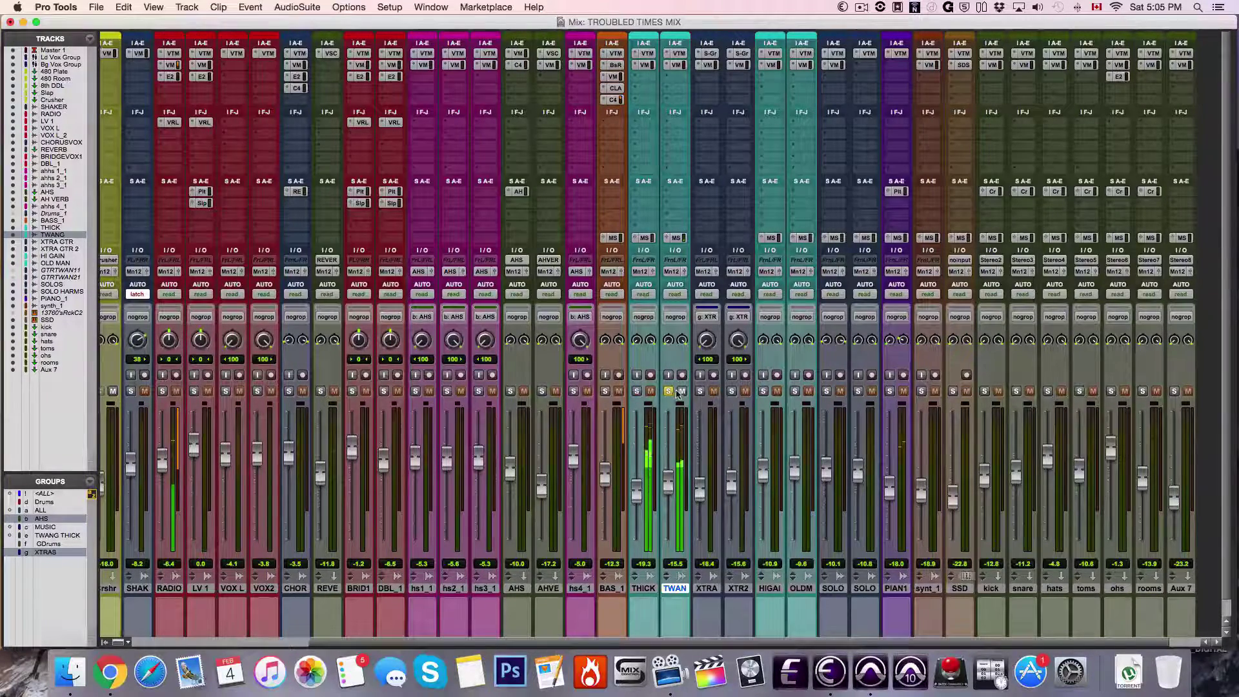
{"action": "left_click", "coordinate": [637, 392]}
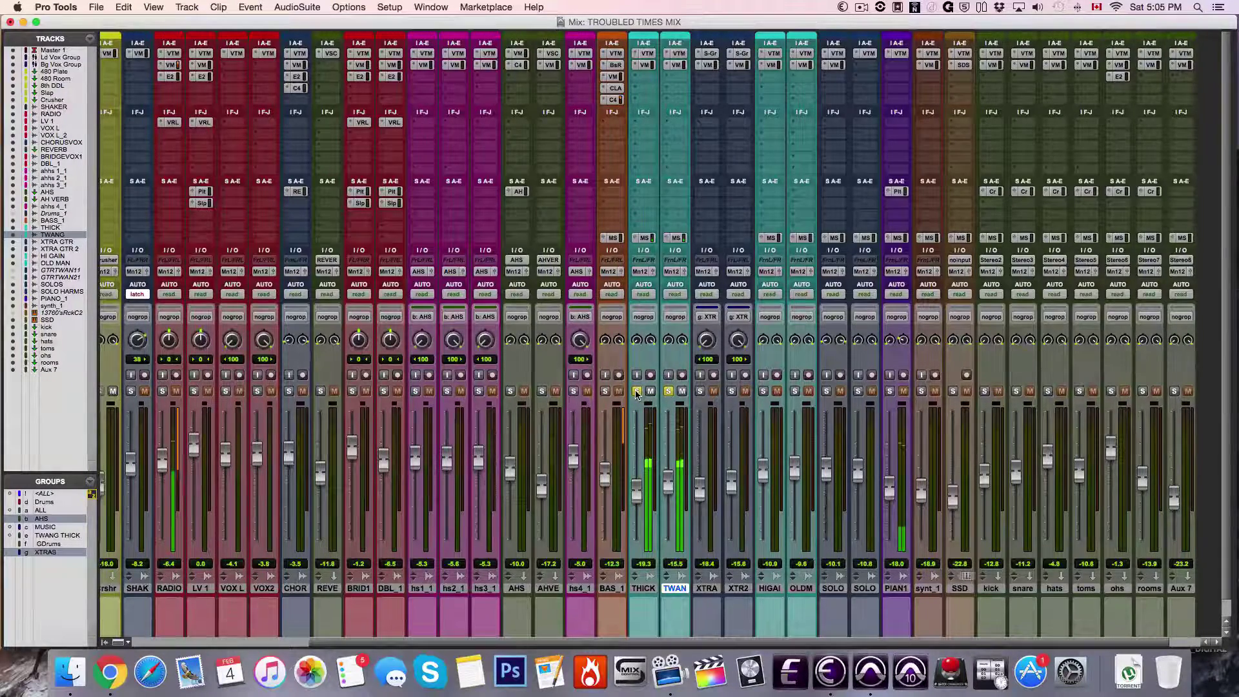
{"action": "left_click", "coordinate": [637, 392], "text": "alt"}
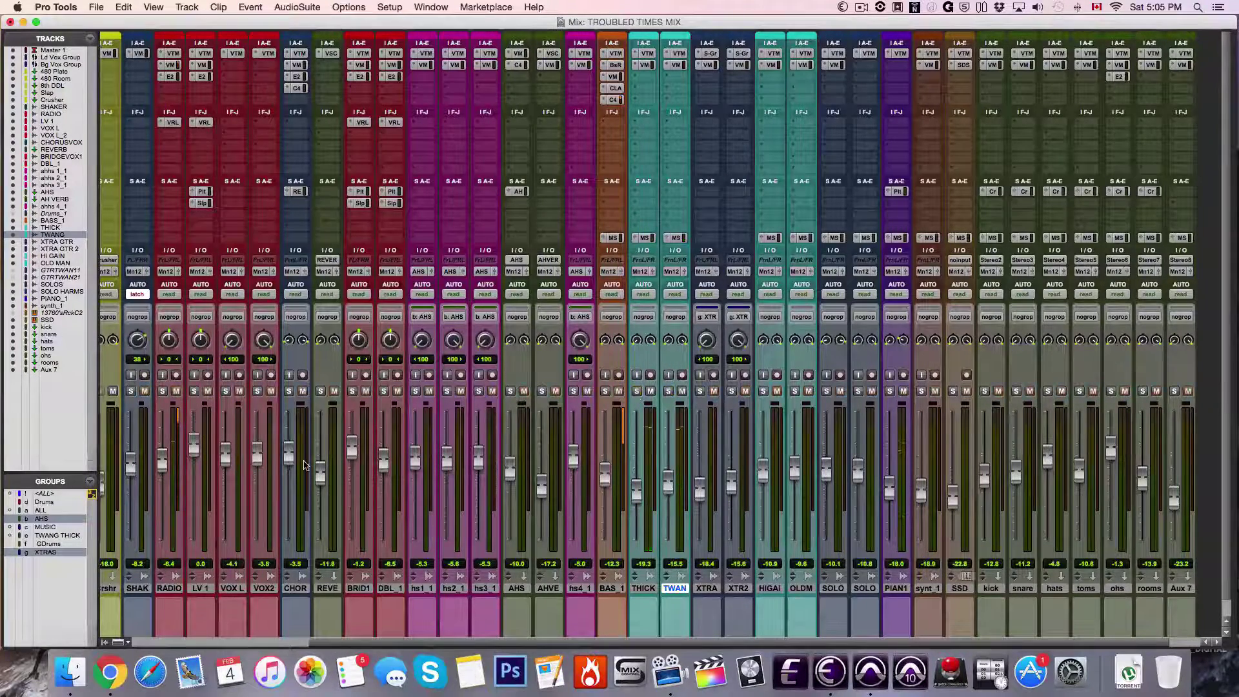
Solo the RADIO vocal track and open its Virtual Tape Machines insert, moving the plug-in window clear of the track's inserts.
{"action": "scroll", "coordinate": [313, 387], "scroll_direction": "left", "scroll_amount": 5}
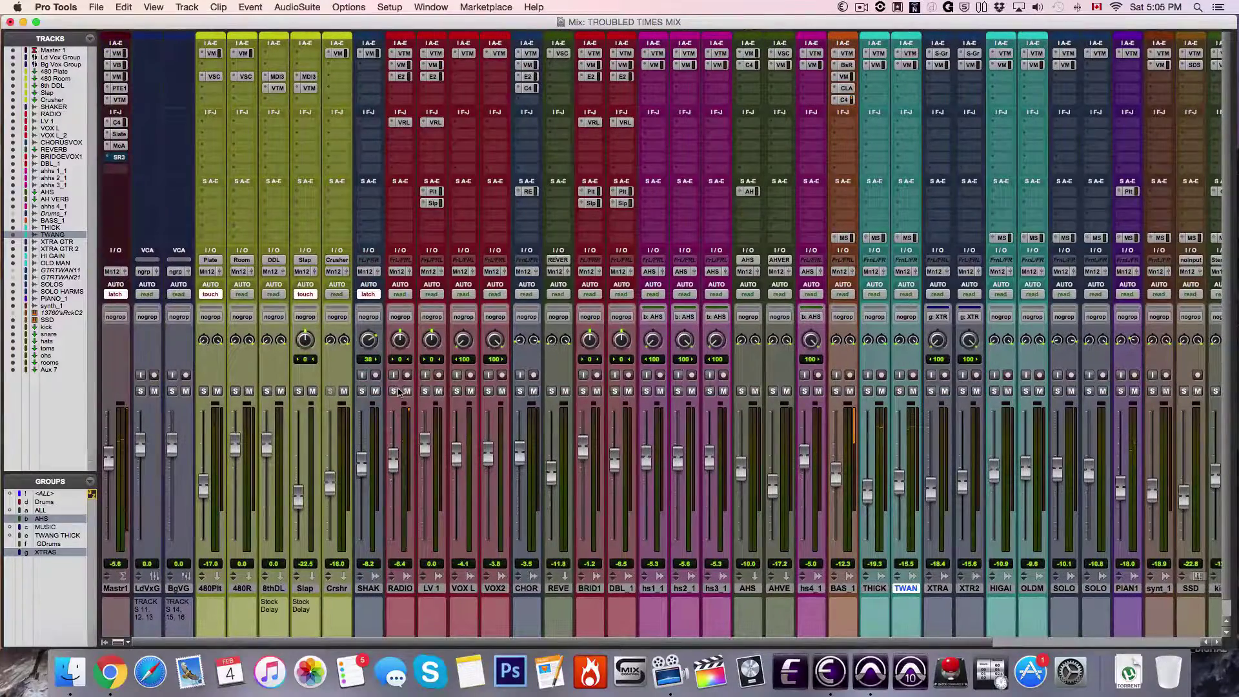
{"action": "left_click", "coordinate": [395, 391]}
{"action": "left_click", "coordinate": [403, 53]}
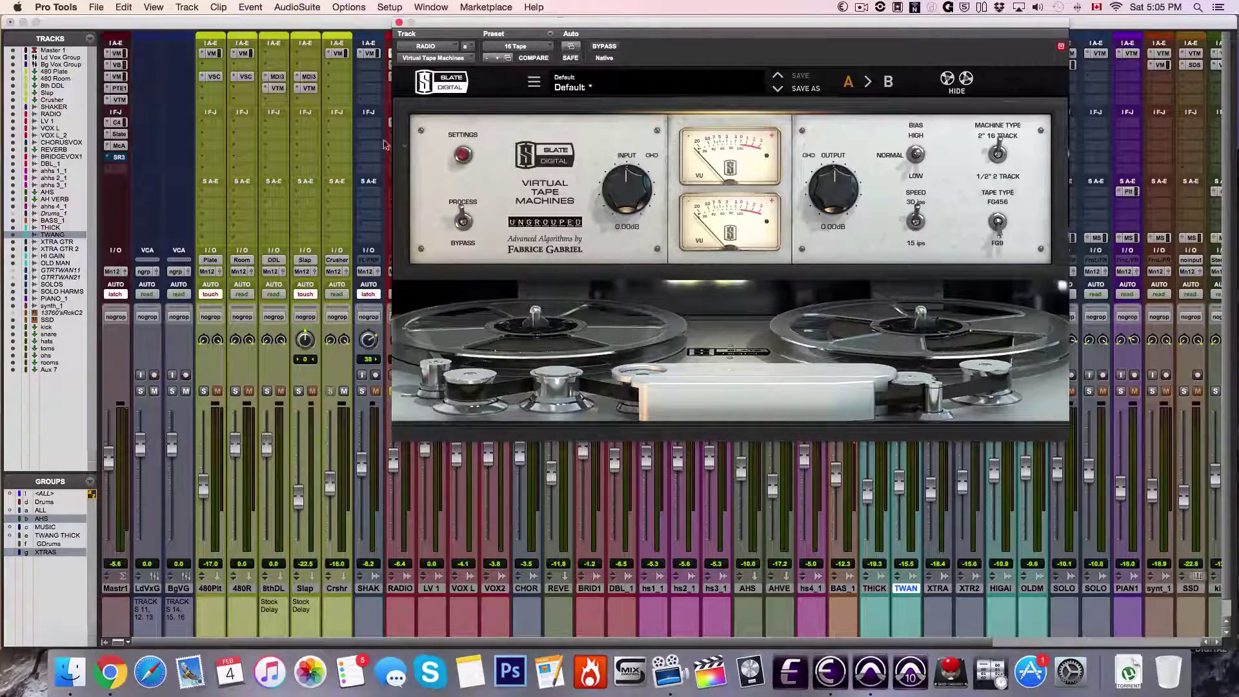
{"action": "left_click_drag", "start_coordinate": [421, 26], "coordinate": [539, 102]}
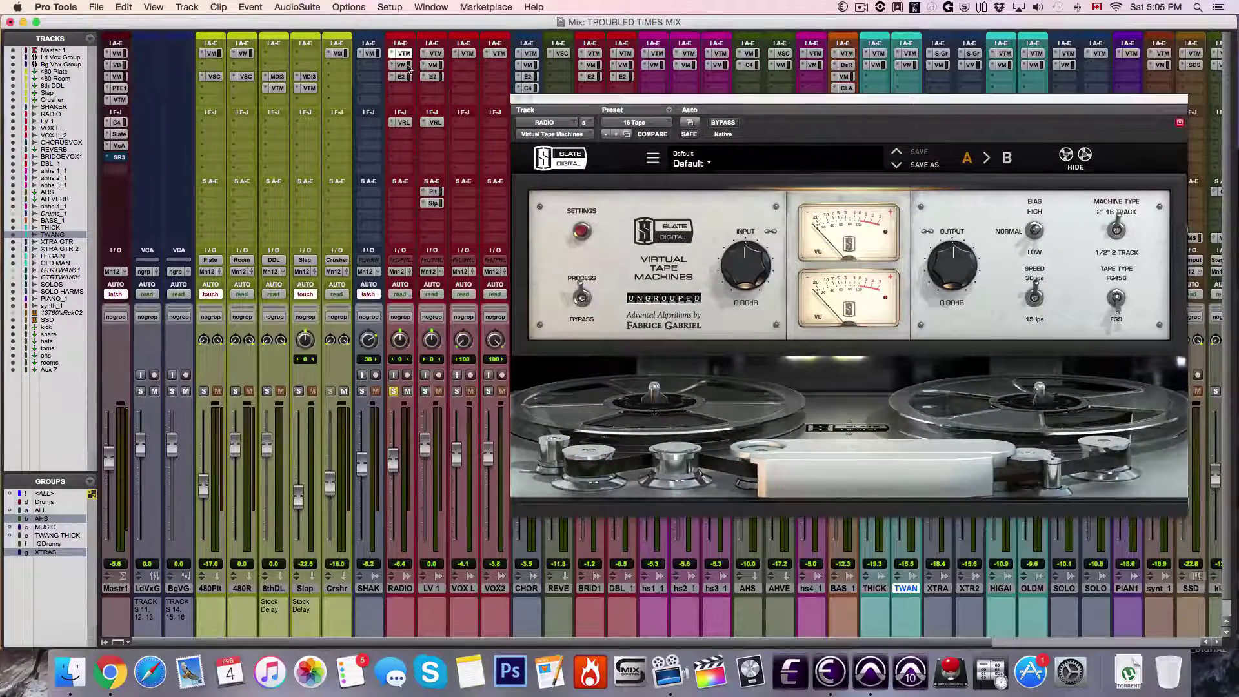
Open the Virtual Mix Rack insert on the RADIO track and review its module chain, moving the window aside.
{"action": "left_click", "coordinate": [403, 65]}
{"action": "left_click_drag", "start_coordinate": [611, 103], "coordinate": [313, 94]}
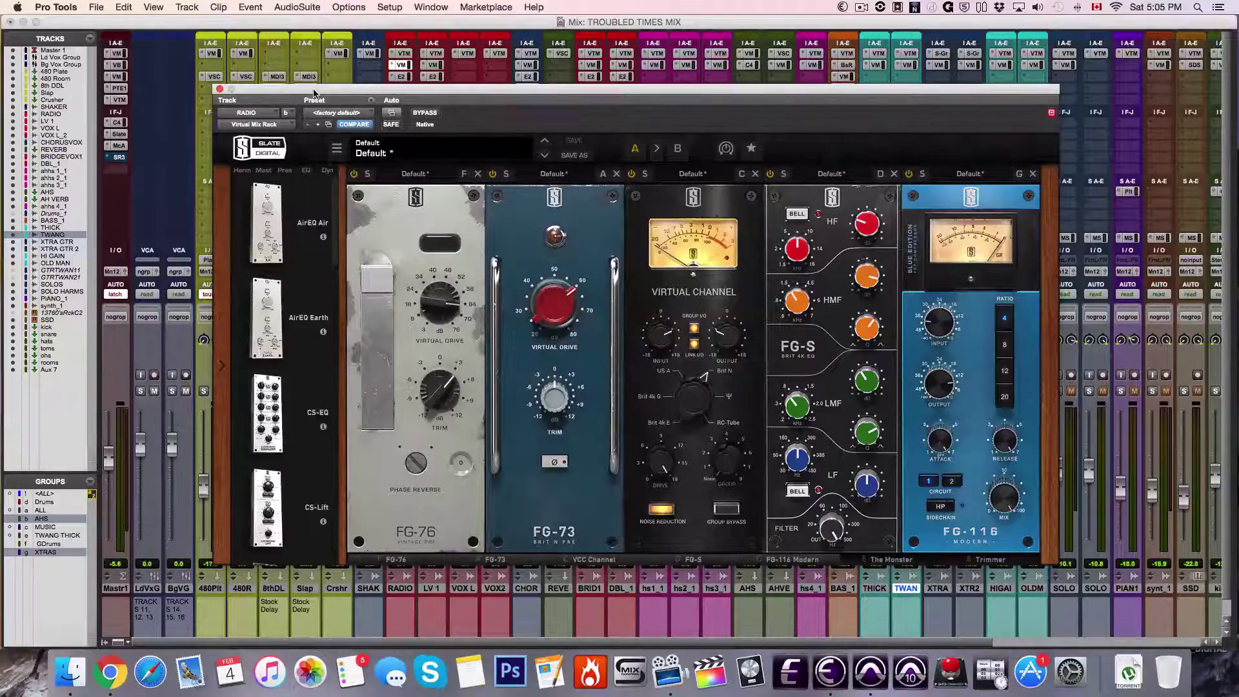
{"action": "left_click_drag", "start_coordinate": [374, 91], "coordinate": [784, 90]}
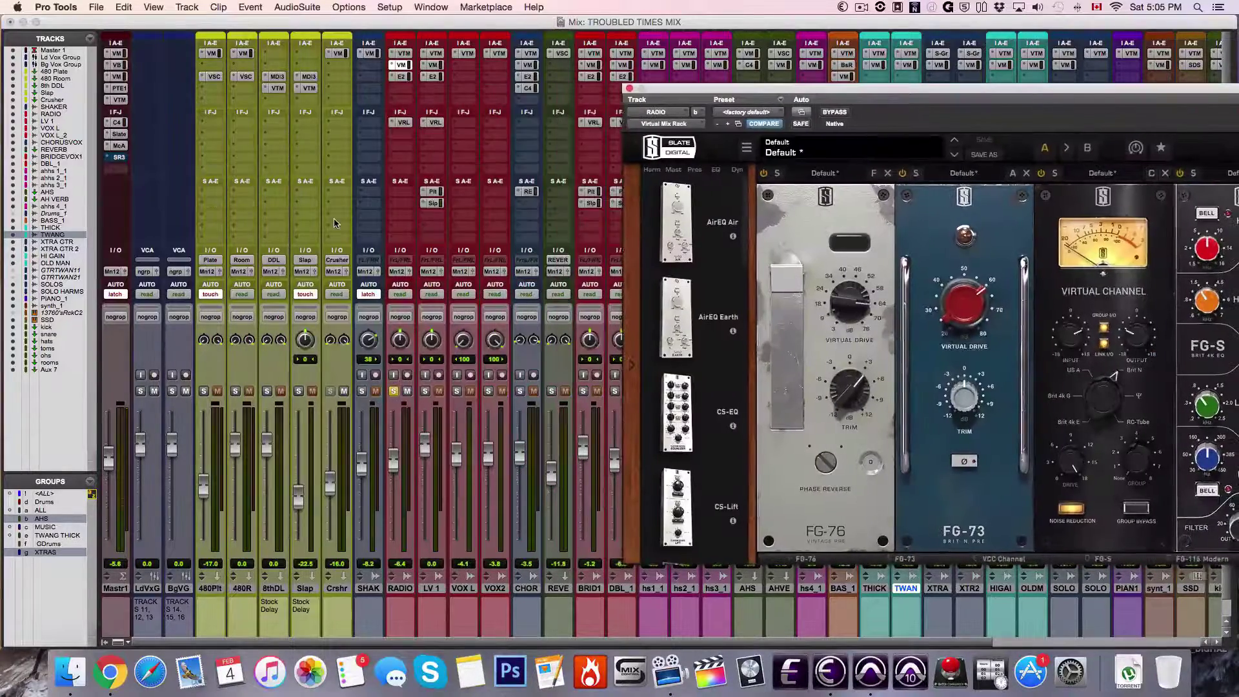
Raise the system volume, select the LV NEW-05 clip on the RADIO track in the Edit window, and audition it with the Virtual Mix Rack active.
{"action": "key", "text": "XF86AudioRaiseVolume"}
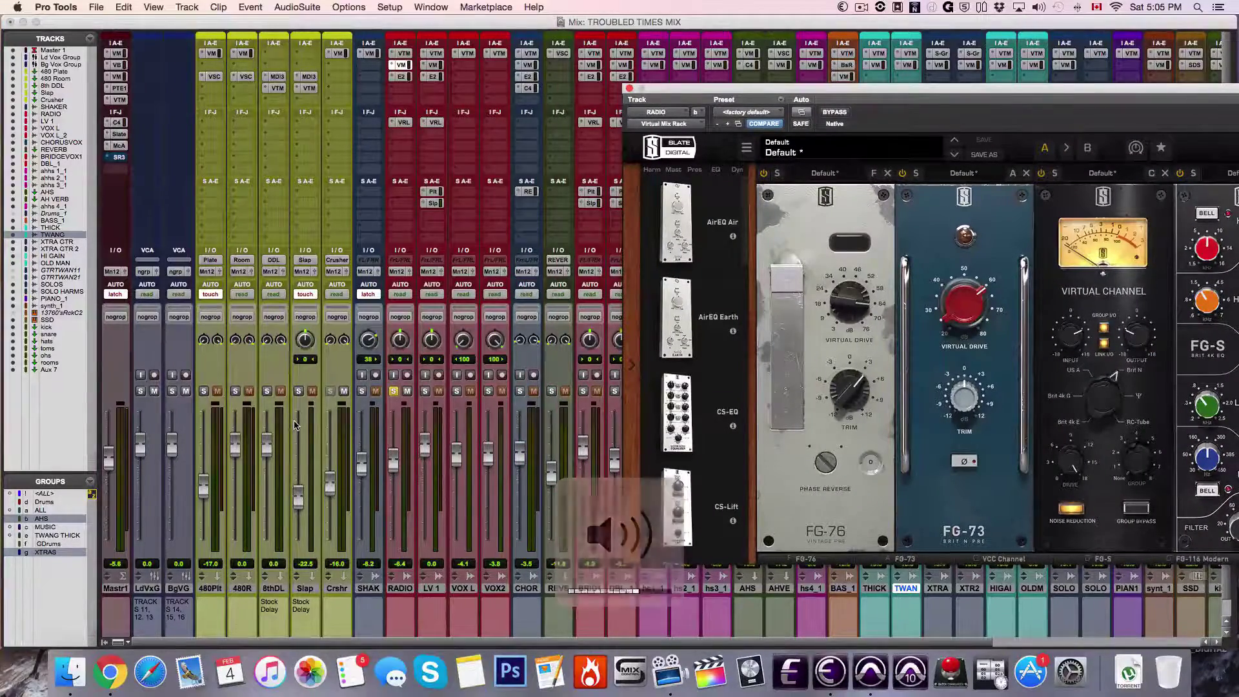
{"action": "key", "text": "super+equal"}
{"action": "scroll", "coordinate": [329, 549], "scroll_direction": "up", "scroll_amount": 10}
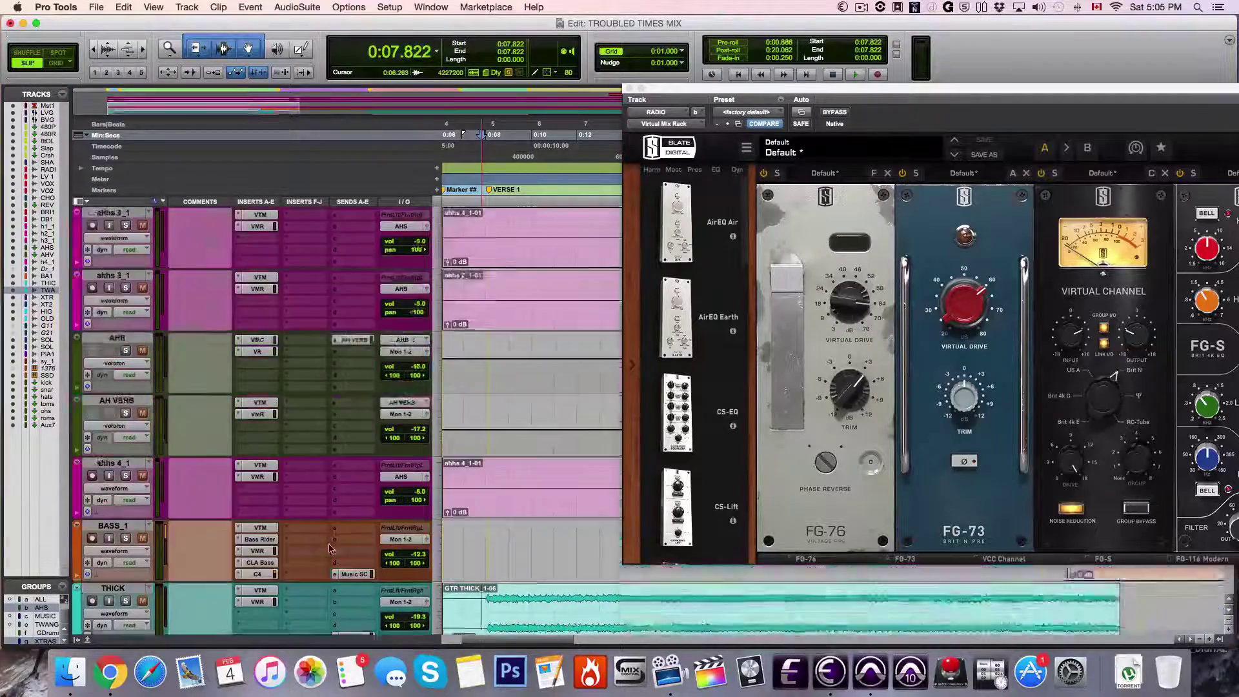
{"action": "scroll", "coordinate": [329, 549], "scroll_direction": "up", "scroll_amount": 2}
{"action": "left_click", "coordinate": [545, 490]}
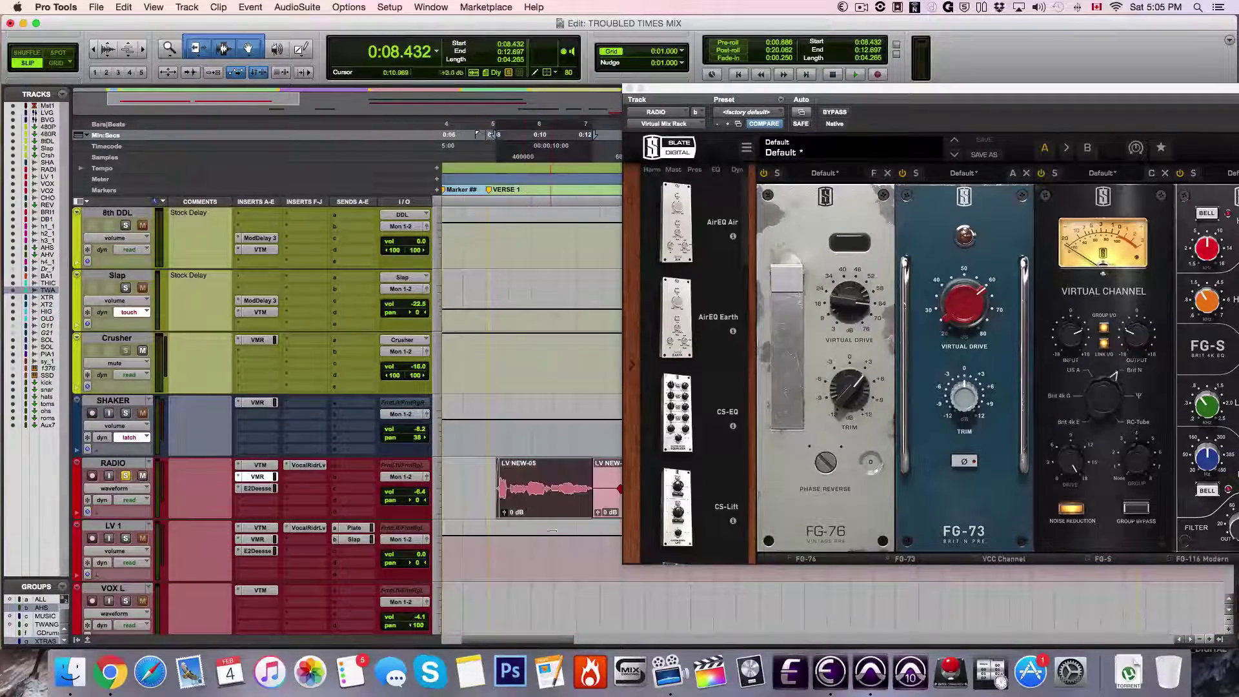
{"action": "key", "text": "space"}
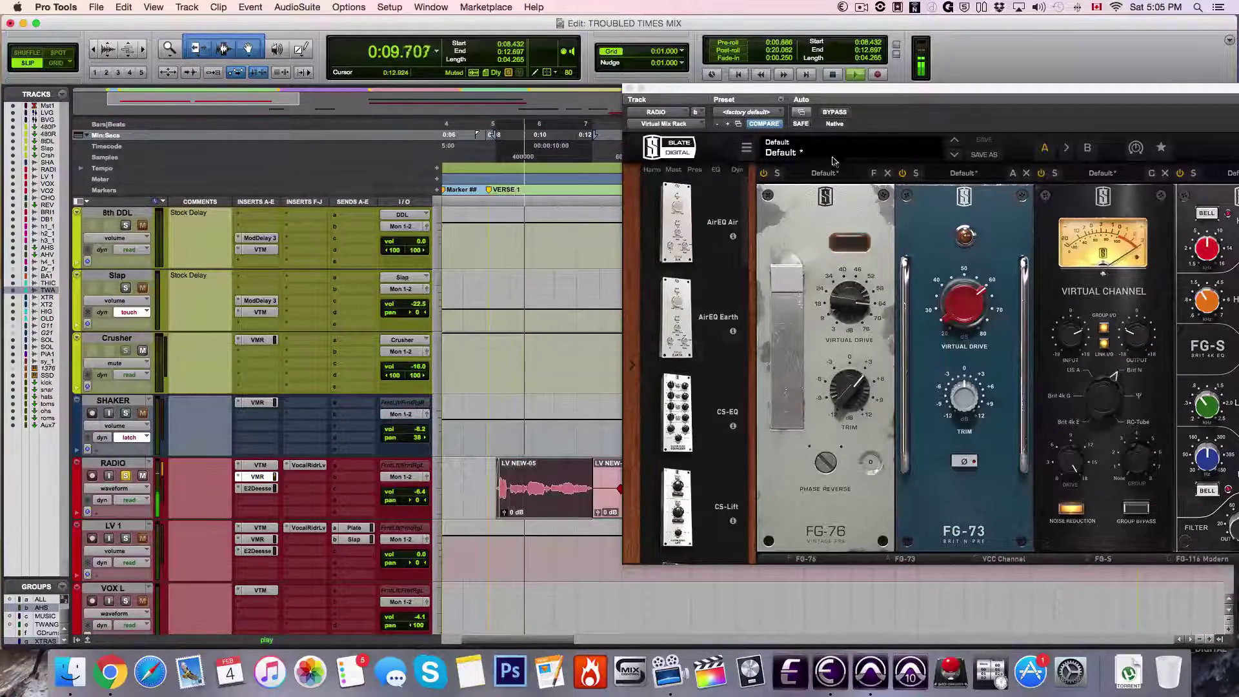
{"action": "left_click_drag", "start_coordinate": [786, 98], "coordinate": [338, 88]}
{"action": "key", "text": "space"}
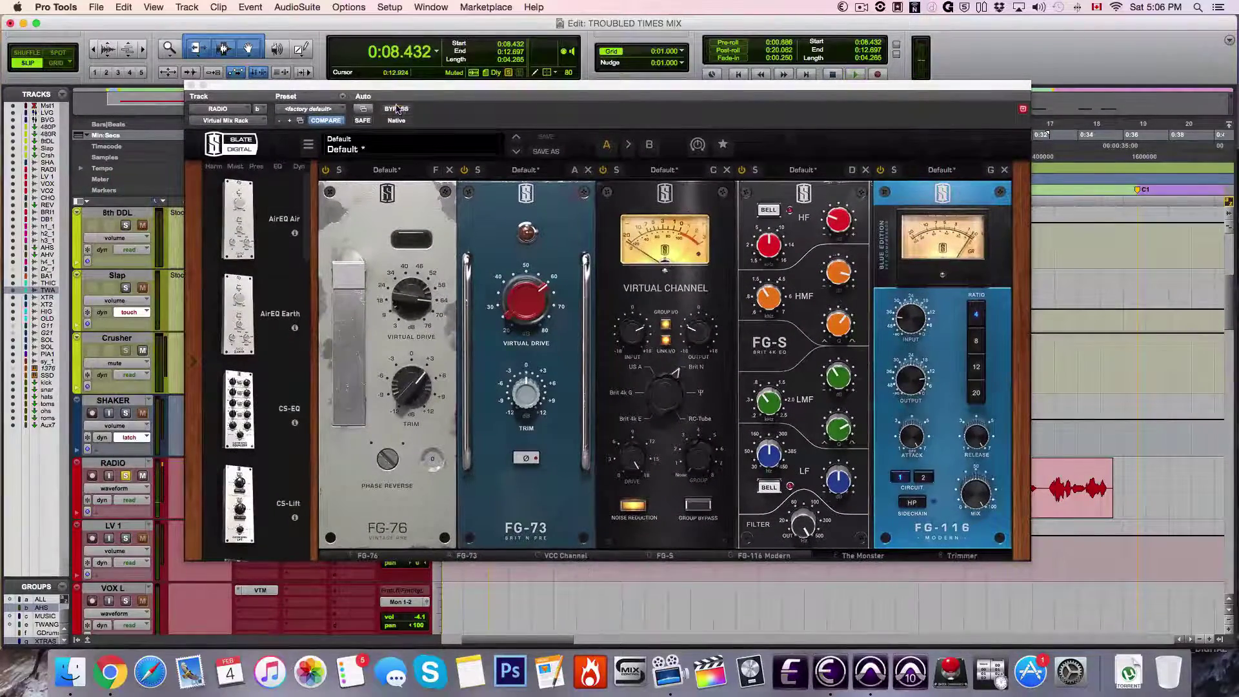
Bypass the RADIO track's Virtual Mix Rack, audition the selected clip without processing, and switch the plug-in back on.
{"action": "left_click", "coordinate": [396, 109]}
{"action": "key", "text": "space"}
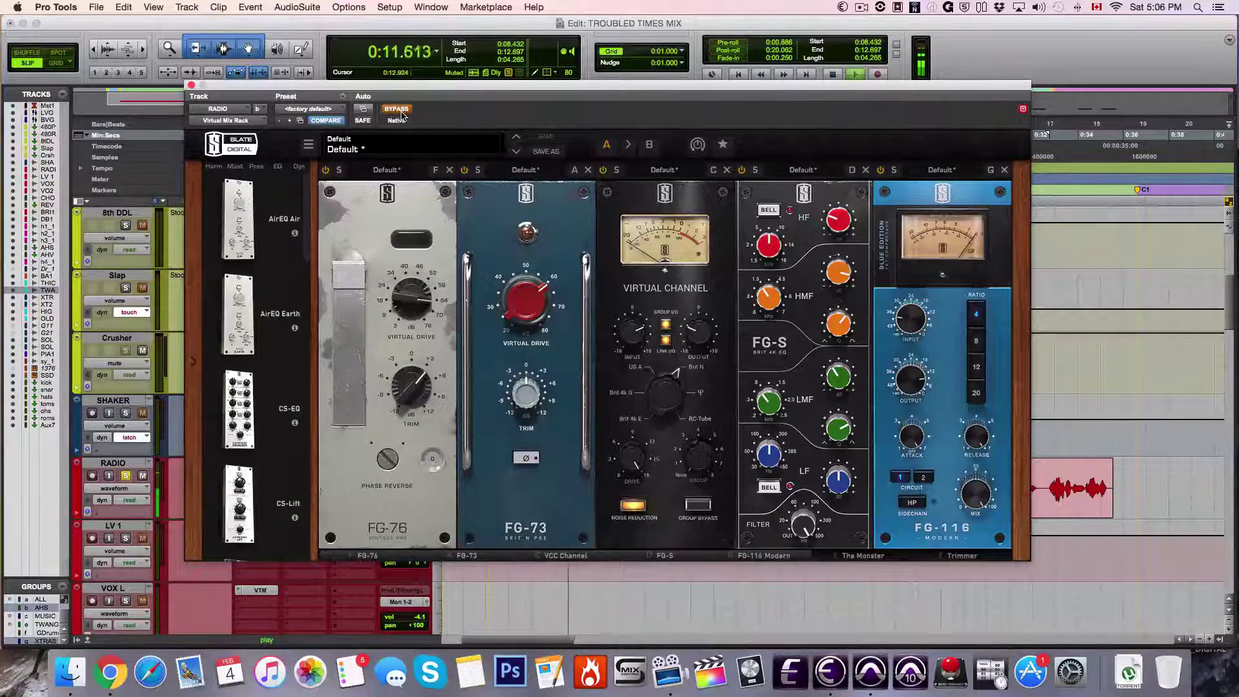
{"action": "key", "text": "space"}
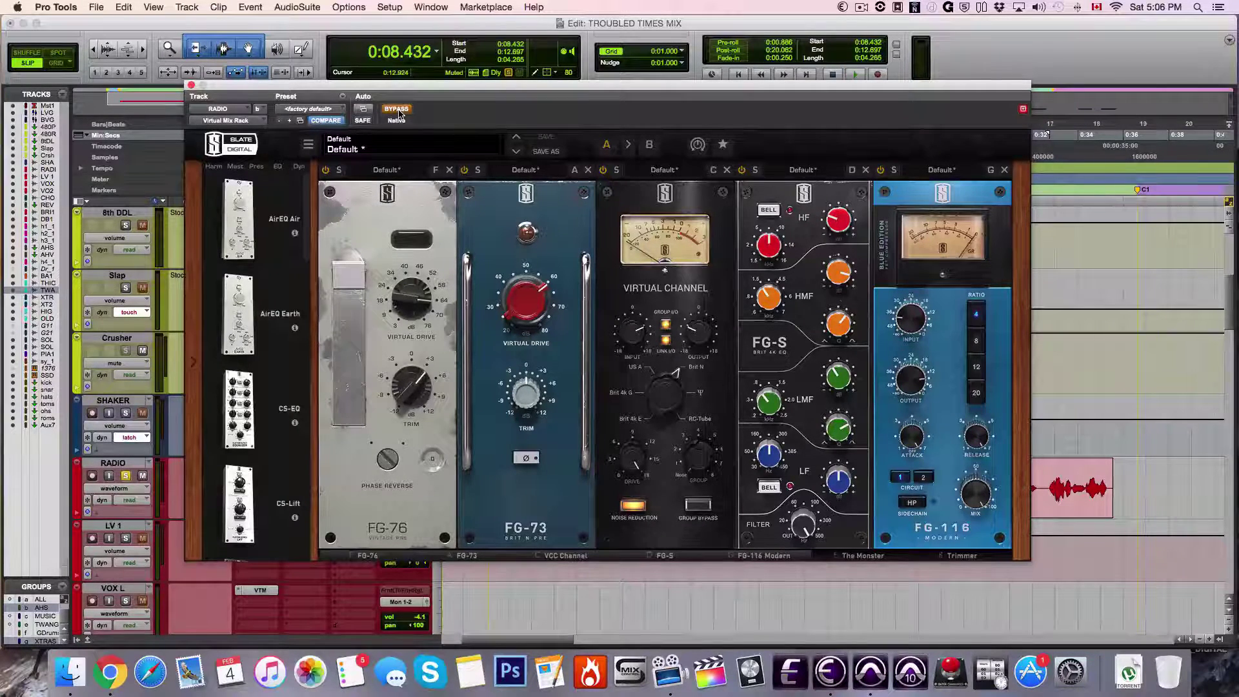
{"action": "key", "text": "space"}
{"action": "key", "text": "space"}
{"action": "left_click", "coordinate": [396, 109]}
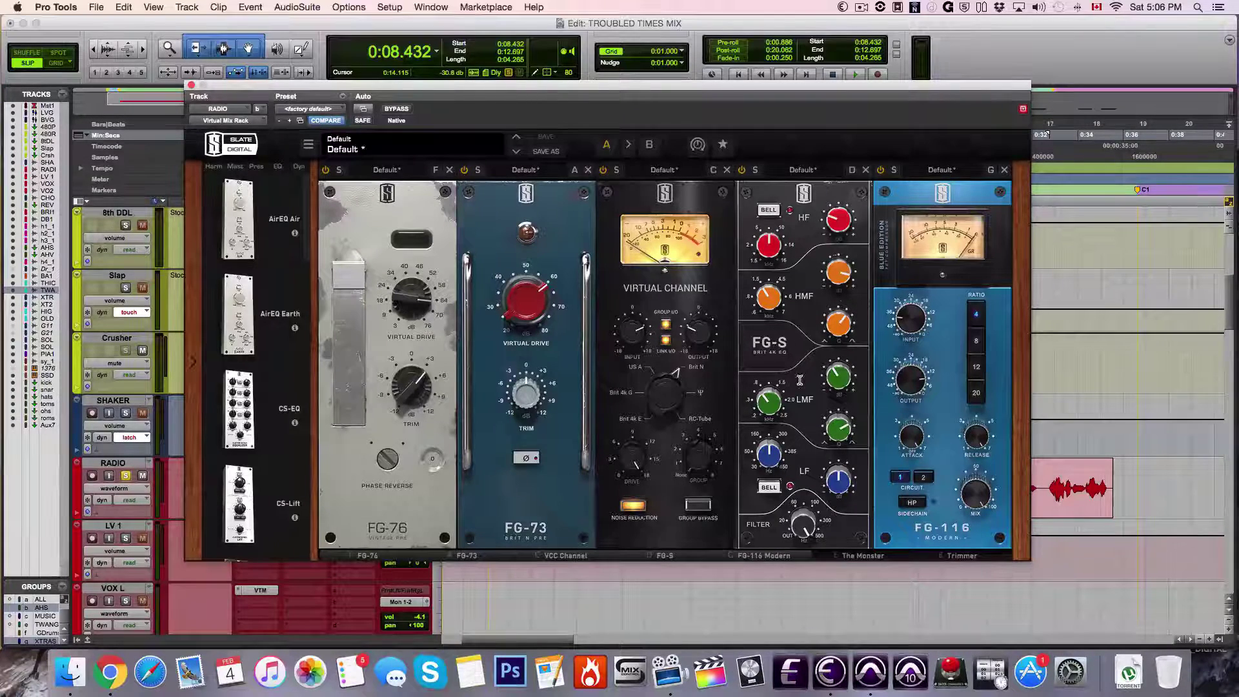
Bring the Trimmer end of the RADIO mix rack into view and examine the FG-S EQ's HF, HMF, LMF and filter settings.
{"action": "left_click", "coordinate": [955, 556]}
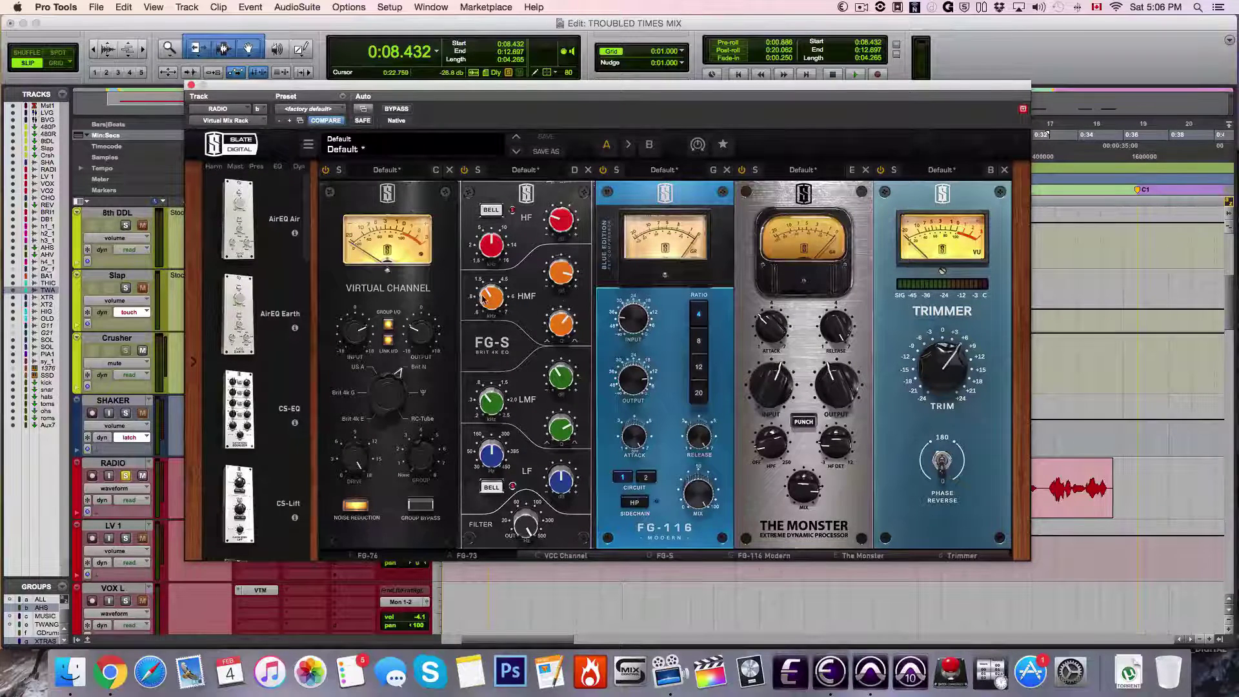
{"action": "mouse_move", "coordinate": [485, 299]}
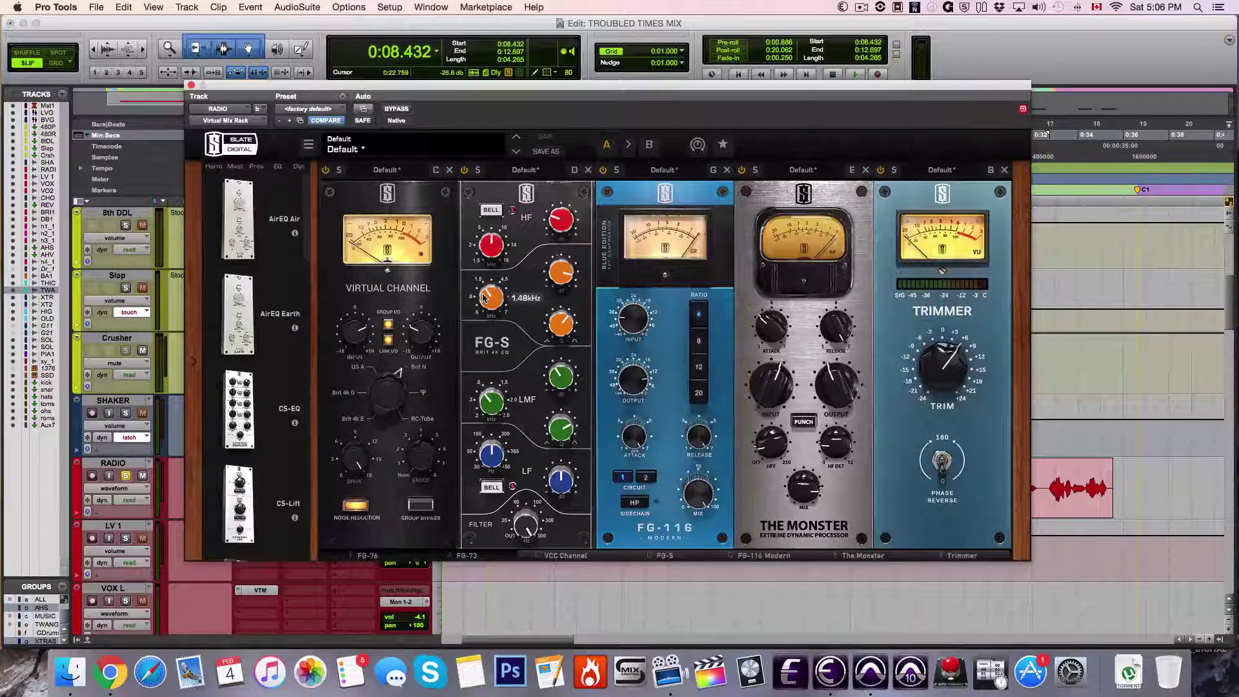
{"action": "mouse_move", "coordinate": [554, 278]}
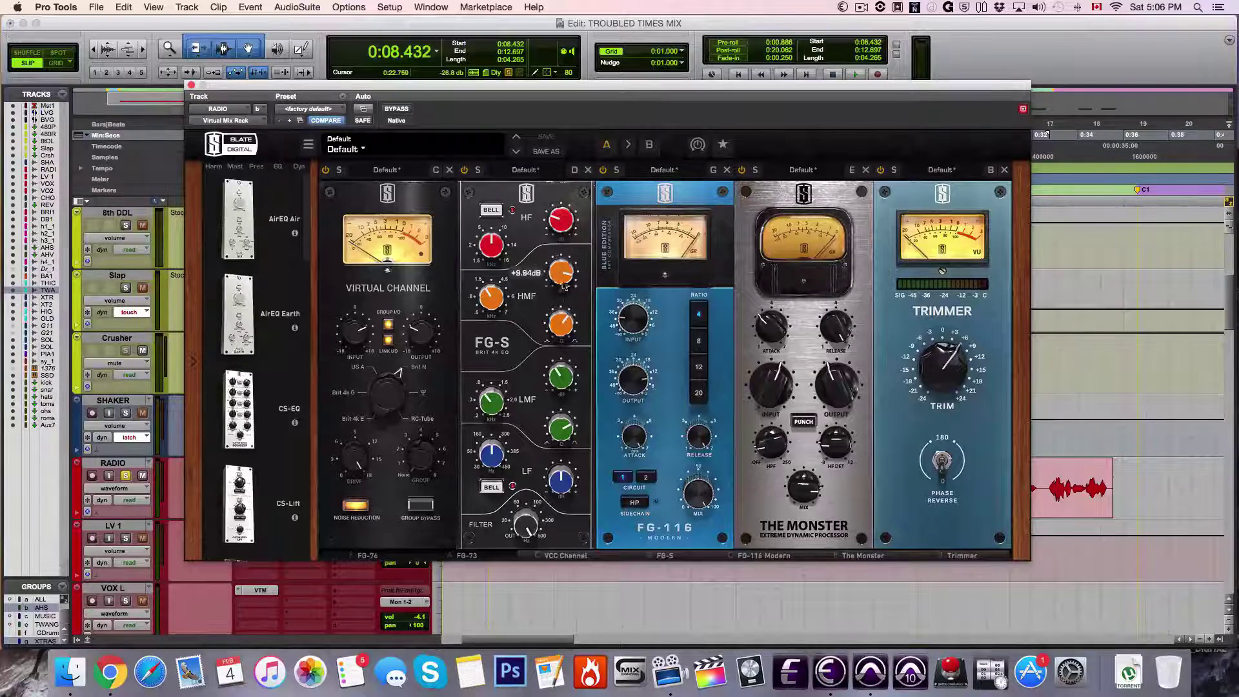
{"action": "mouse_move", "coordinate": [564, 318]}
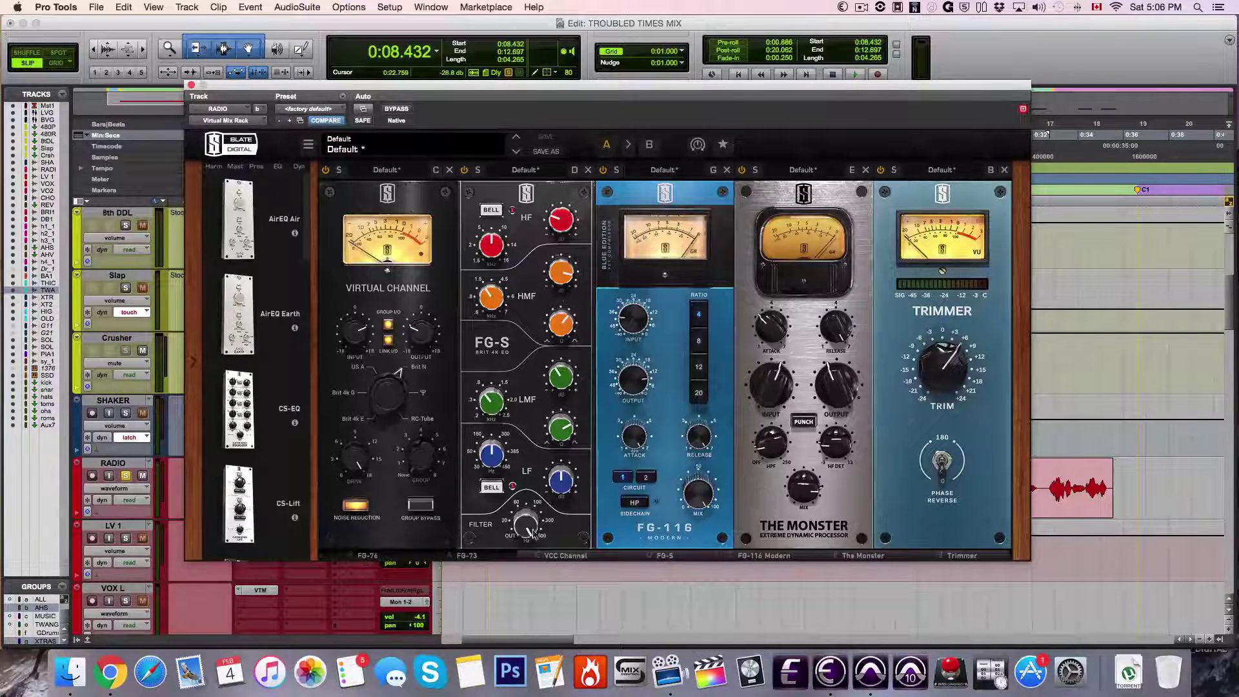
{"action": "mouse_move", "coordinate": [529, 536]}
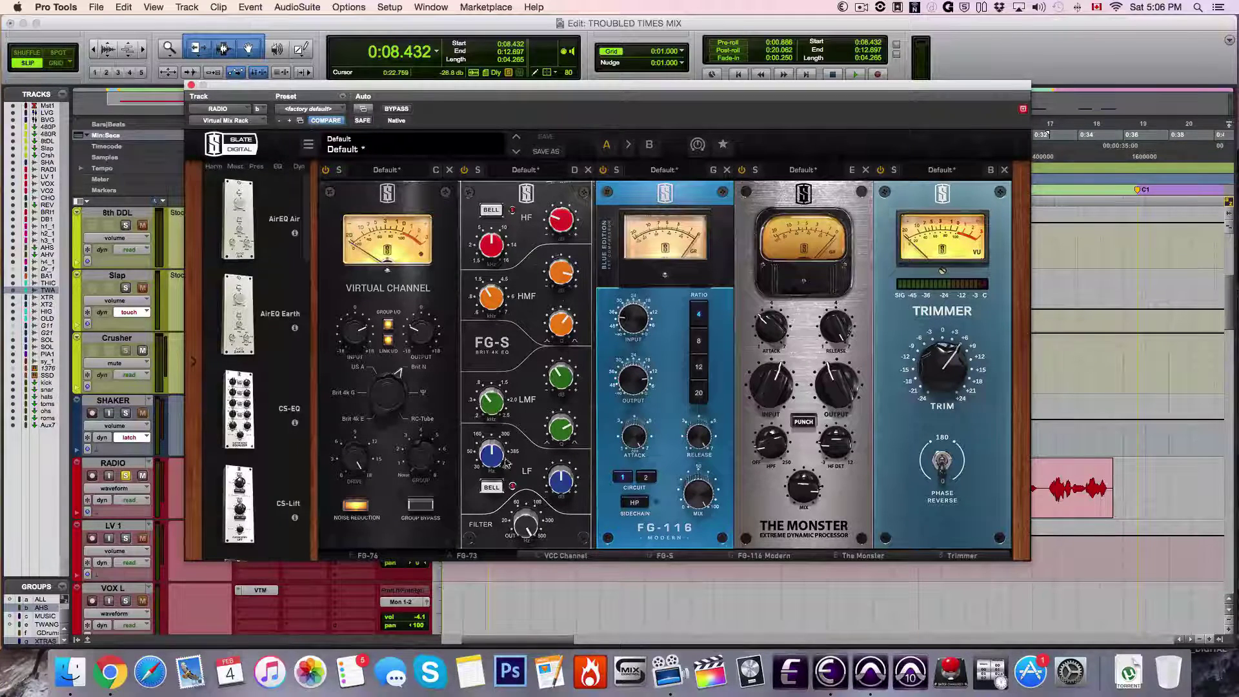
{"action": "mouse_move", "coordinate": [486, 404]}
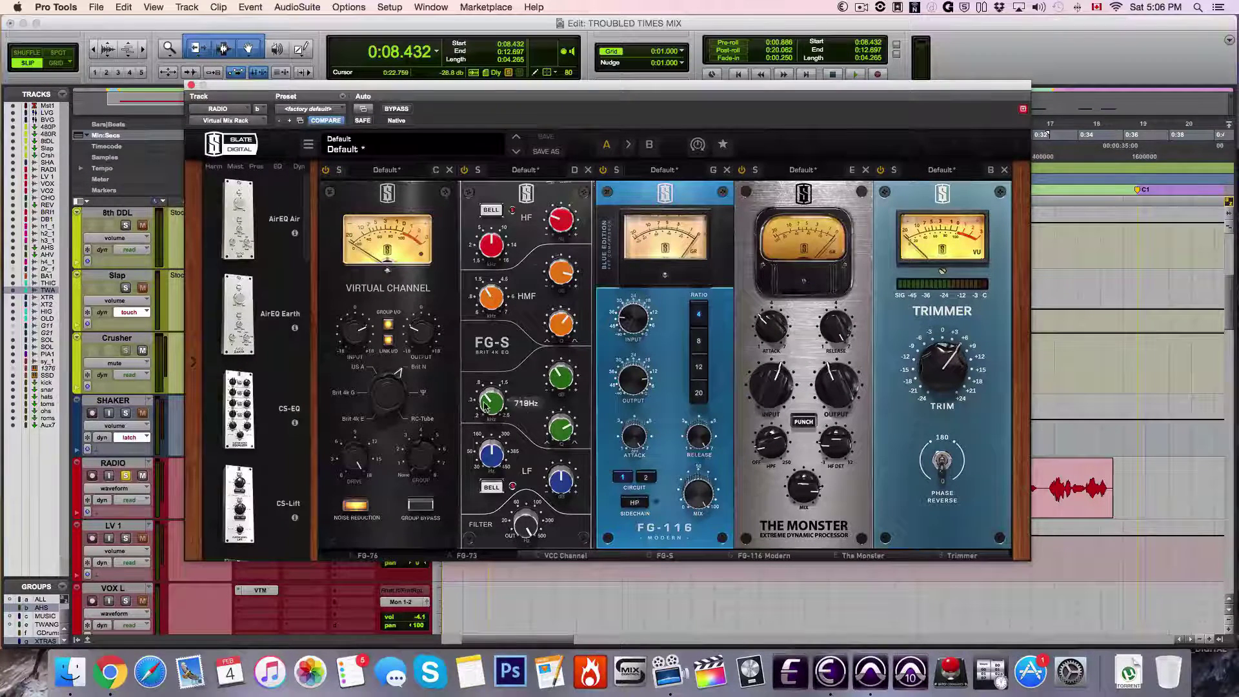
{"action": "mouse_move", "coordinate": [558, 373]}
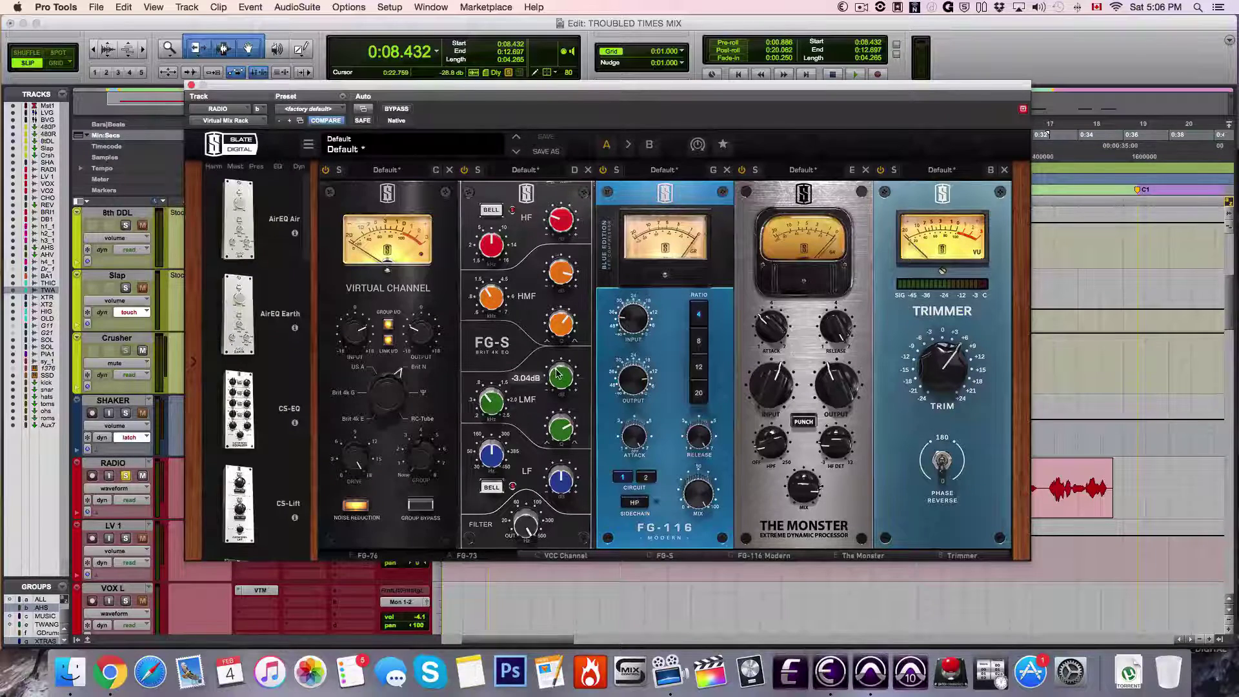
{"action": "scroll", "coordinate": [508, 400], "scroll_direction": "up", "scroll_amount": 2}
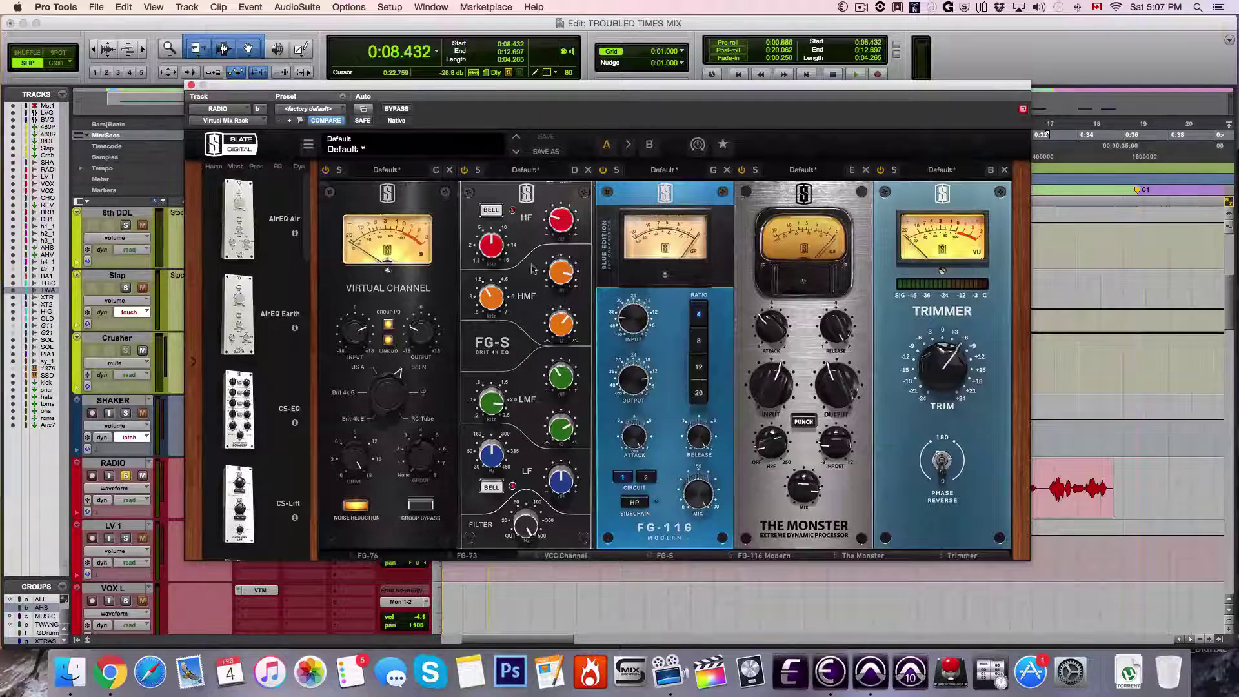
{"action": "left_click_drag", "start_coordinate": [491, 403], "coordinate": [491, 480]}
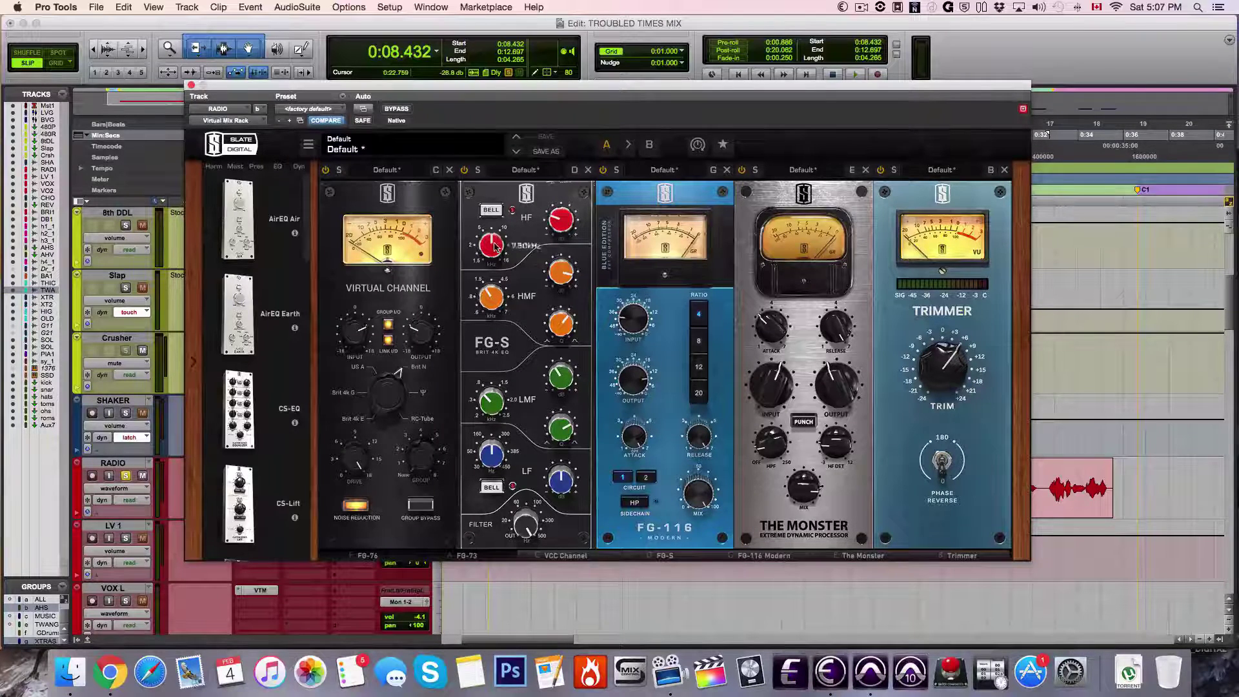
{"action": "mouse_move", "coordinate": [563, 218]}
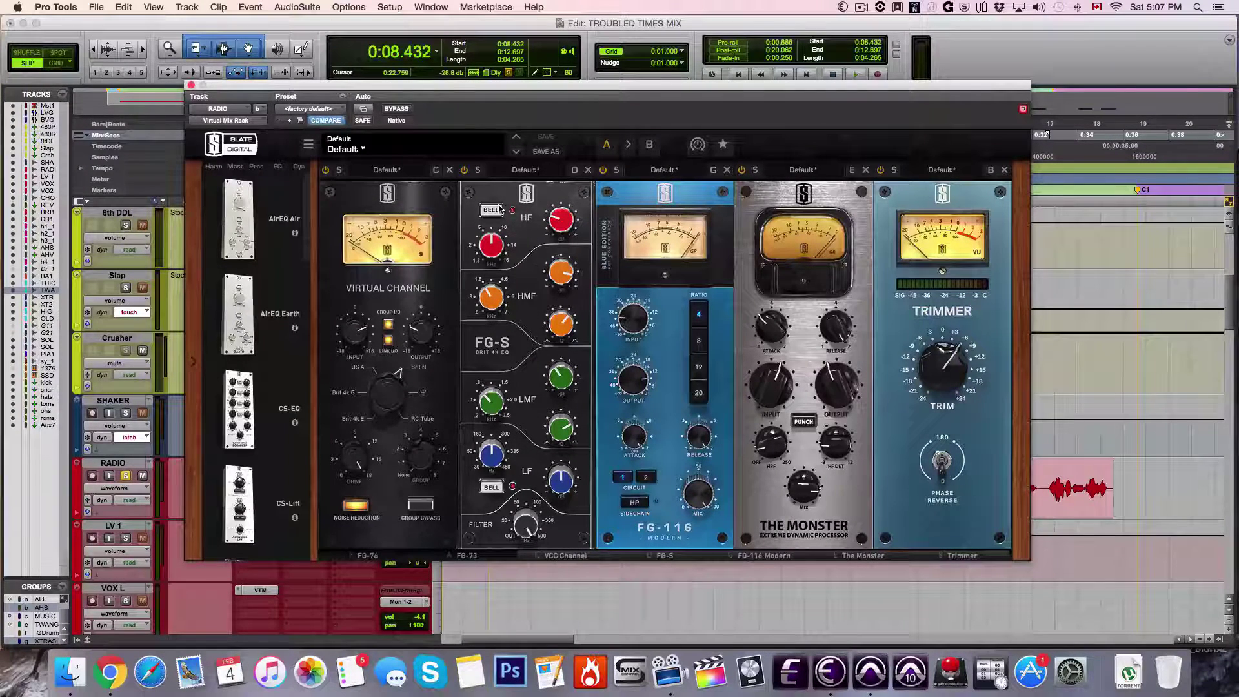
Audition the processed LV NEW-05 clip twice, close the Virtual Mix Rack window and unsolo the RADIO track.
{"action": "key", "text": "space"}
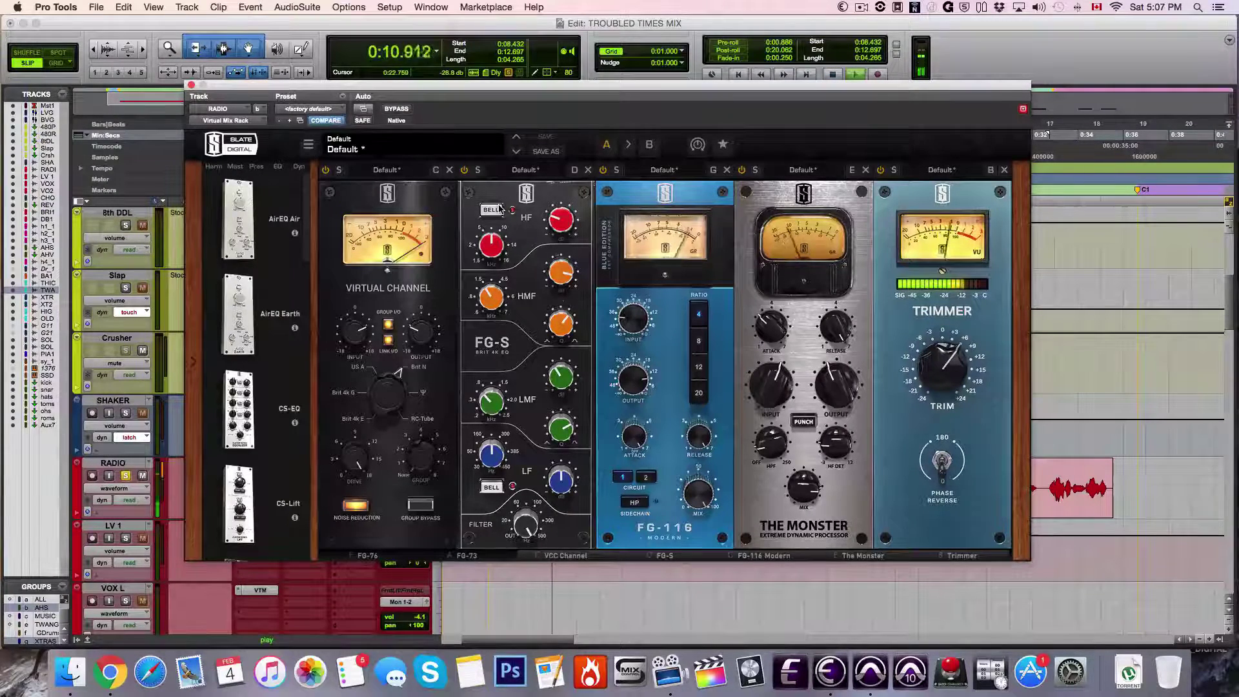
{"action": "key", "text": "space"}
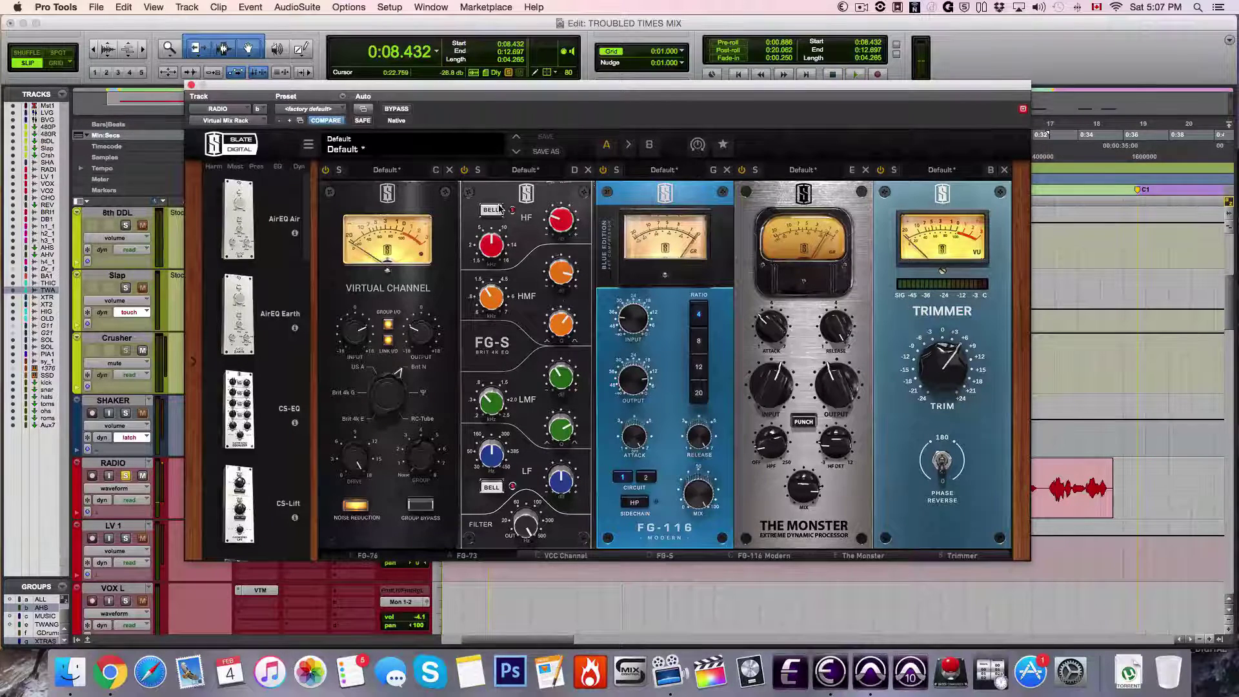
{"action": "key", "text": "space"}
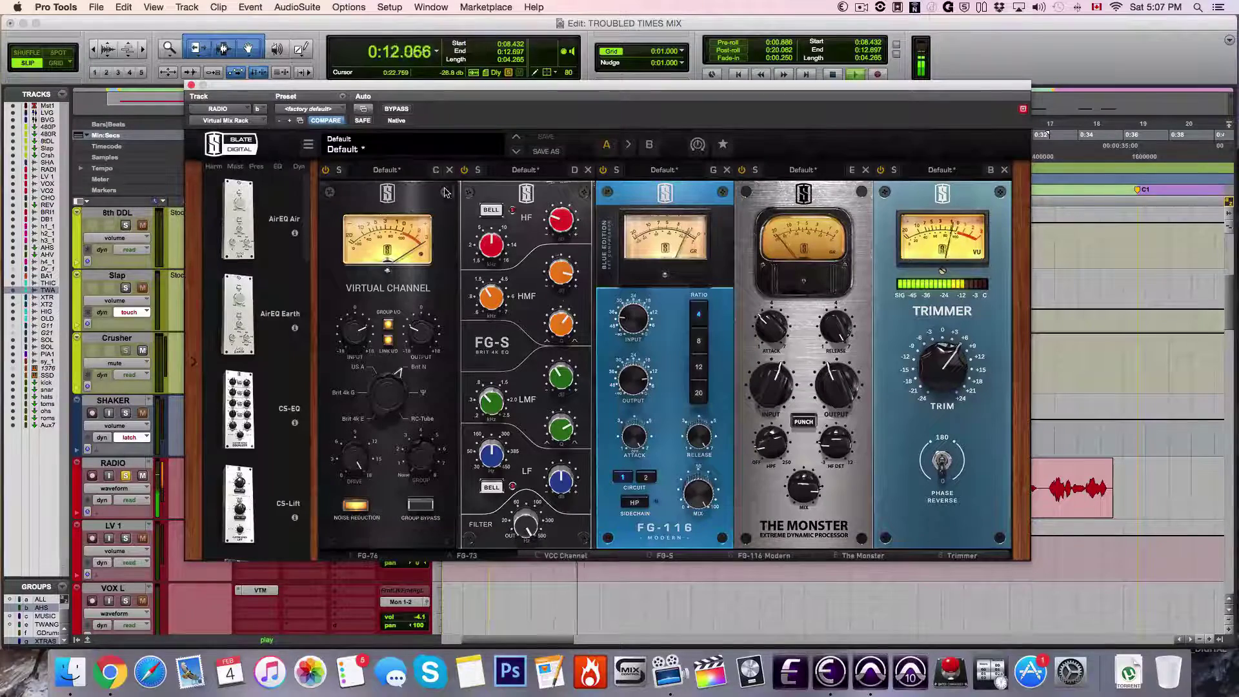
{"action": "left_click", "coordinate": [191, 84]}
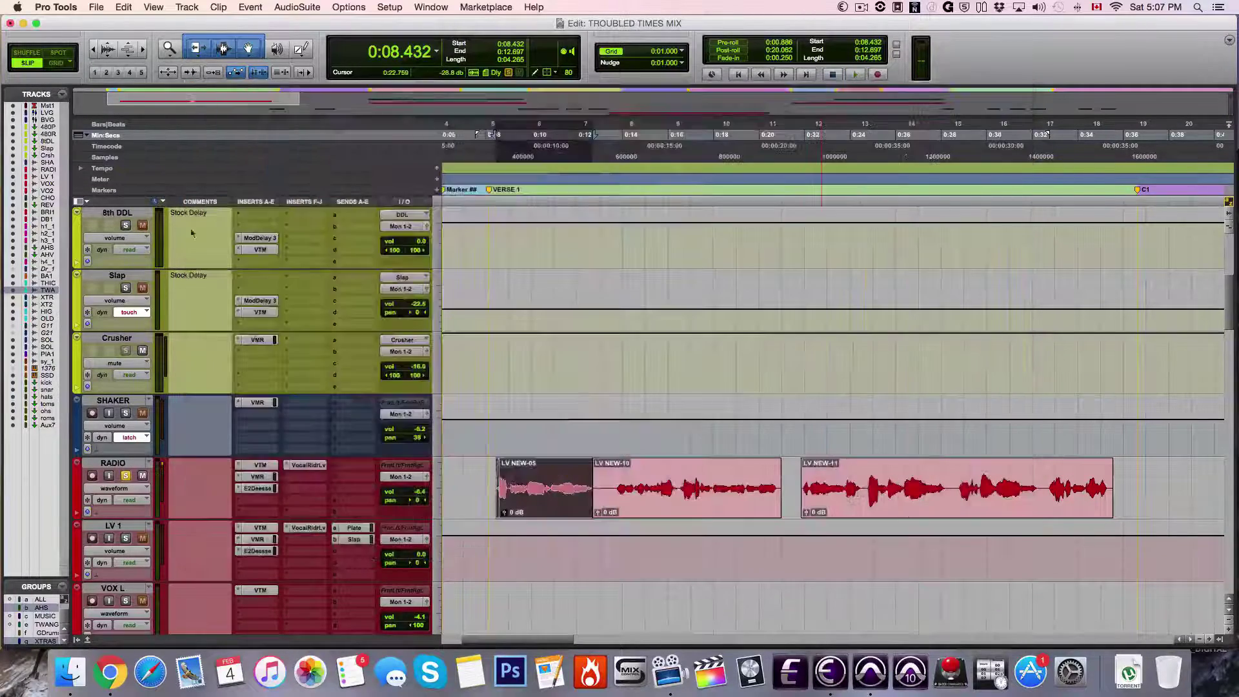
{"action": "left_click", "coordinate": [126, 476]}
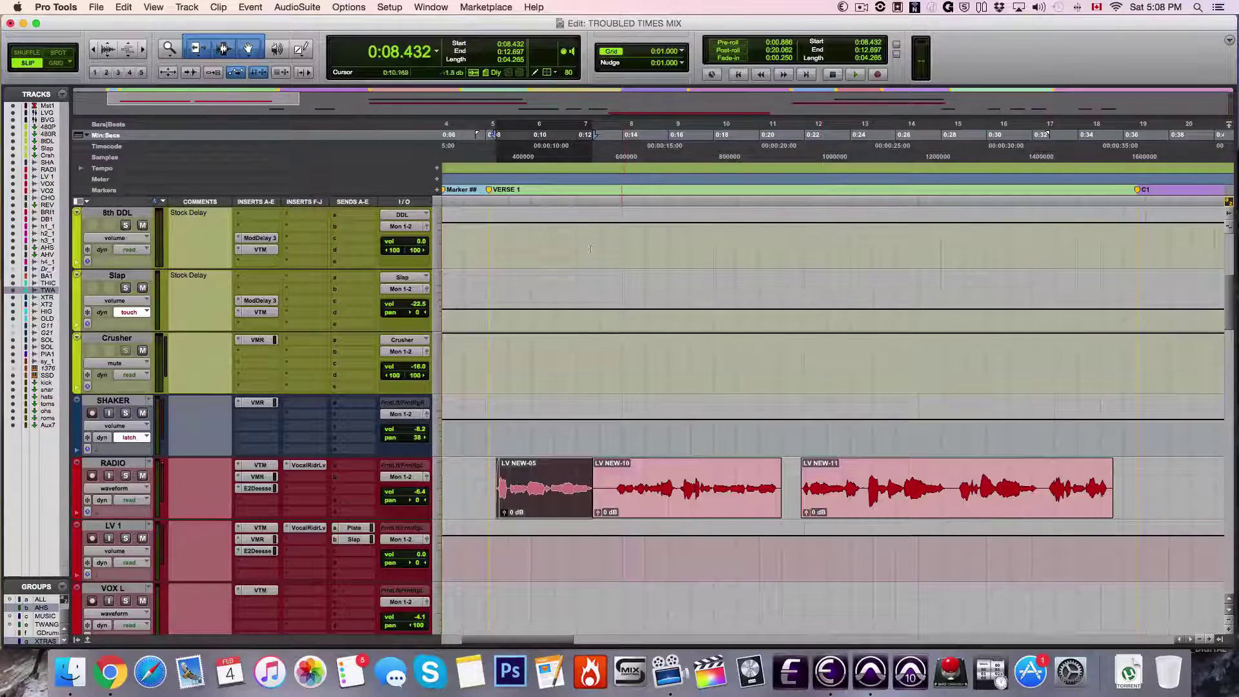
Audition the selected LV NEW-05 clip without solo, open the RADIO track's E2Deesser to view its settings, and close it.
{"action": "key", "text": "space"}
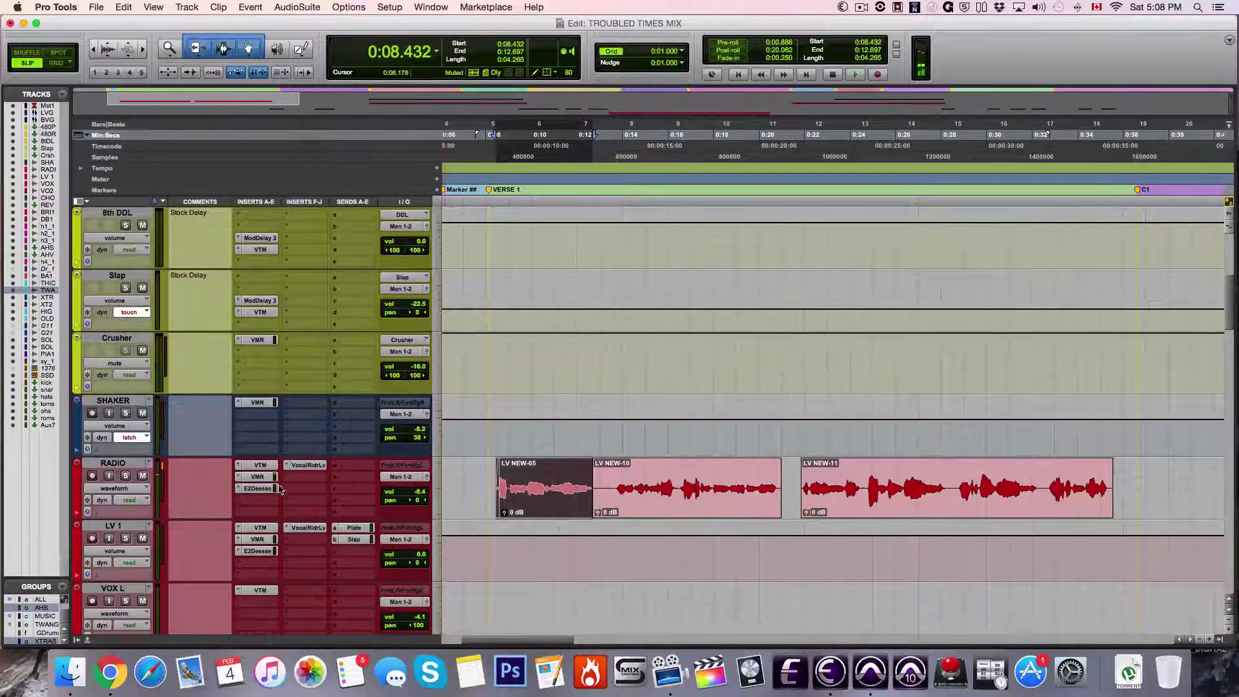
{"action": "left_click", "coordinate": [258, 488]}
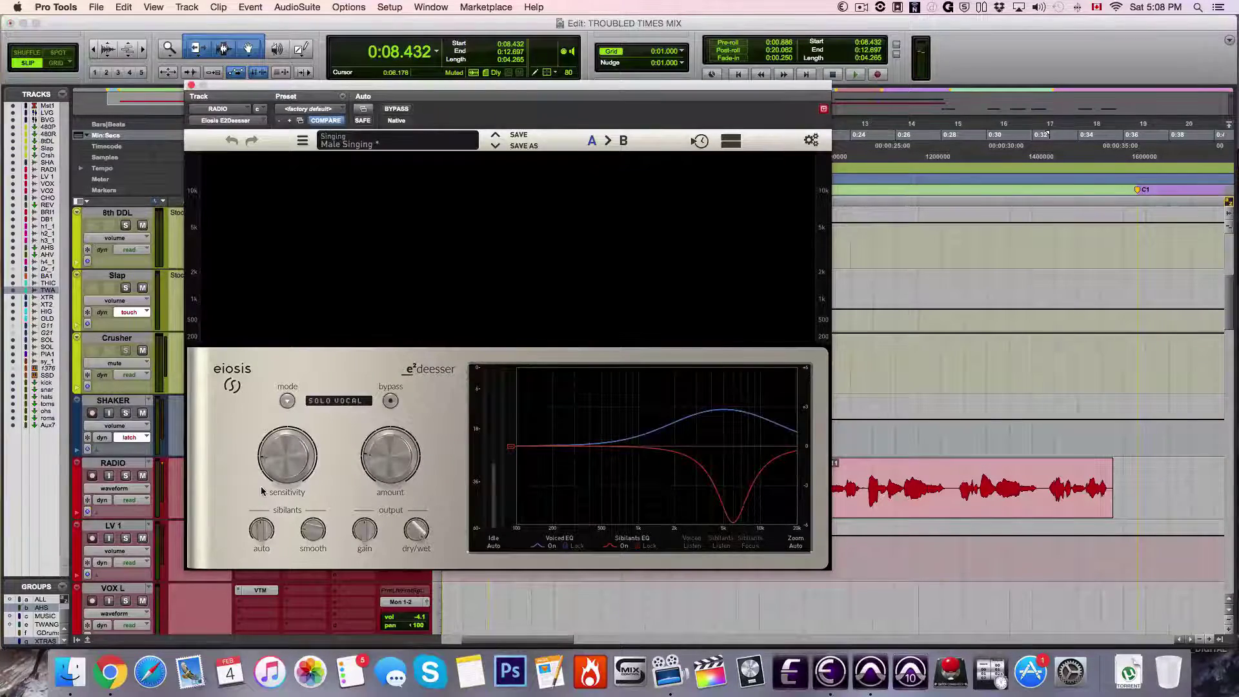
{"action": "left_click", "coordinate": [191, 85]}
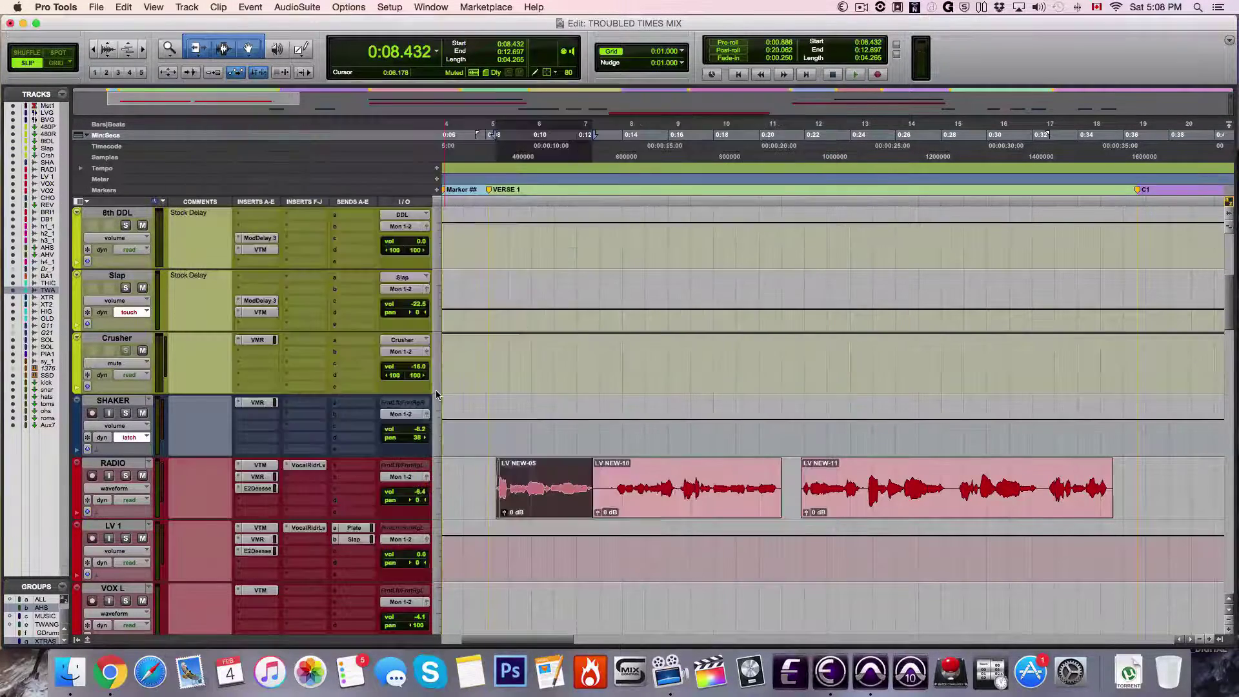
Select the PIANO_1 track through the Mix window, find its clip in the Edit window, and place the playback position just before it.
{"action": "key", "text": "super+equal"}
{"action": "scroll", "coordinate": [645, 452], "scroll_direction": "right", "scroll_amount": 10}
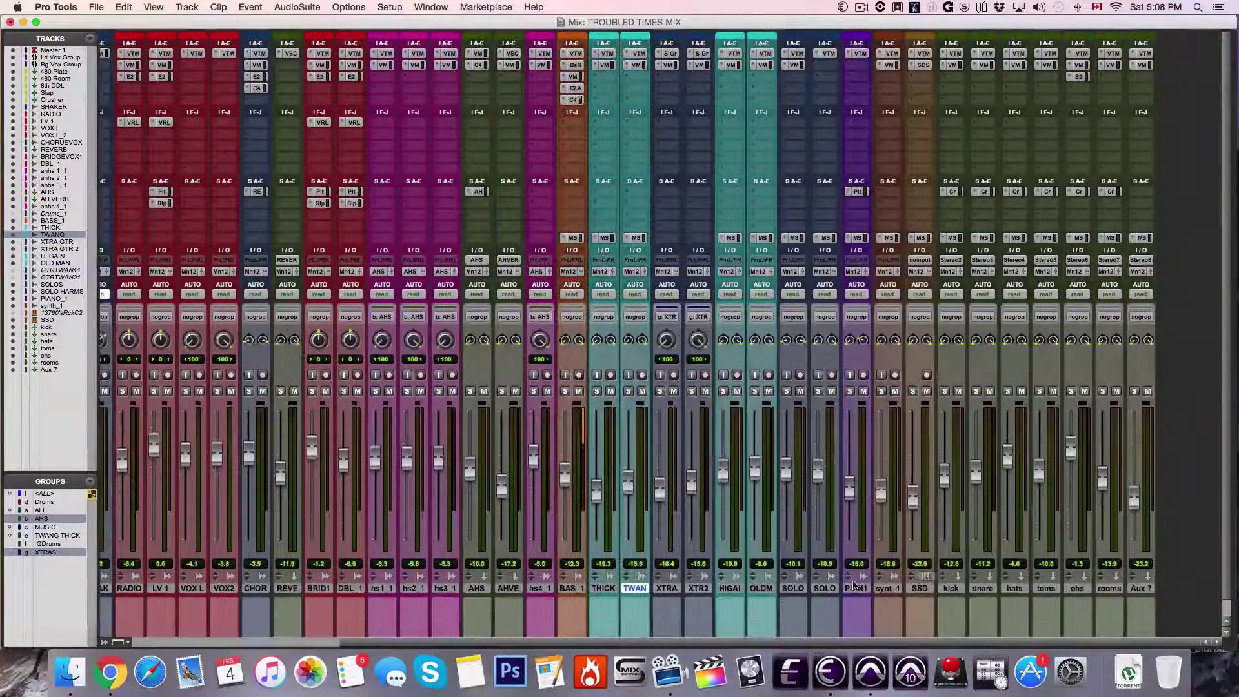
{"action": "left_click", "coordinate": [865, 589]}
{"action": "key", "text": "super+equal"}
{"action": "scroll", "coordinate": [861, 581], "scroll_direction": "down", "scroll_amount": 10}
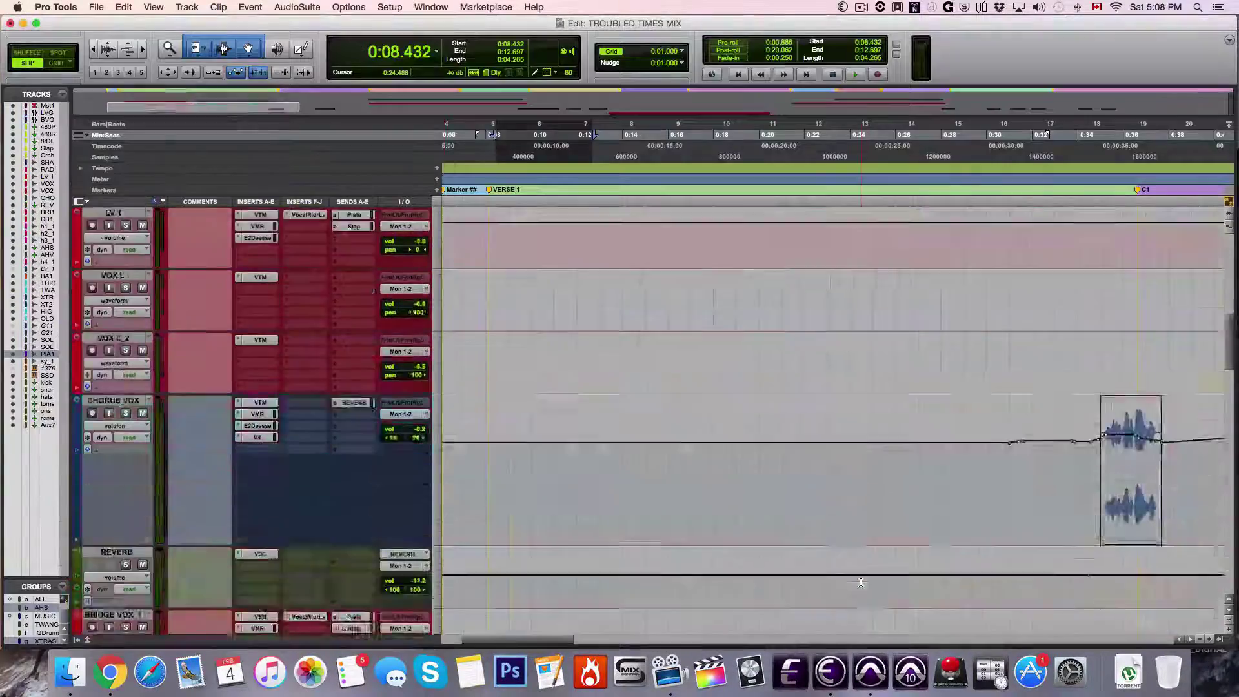
{"action": "scroll", "coordinate": [860, 581], "scroll_direction": "down", "scroll_amount": 9}
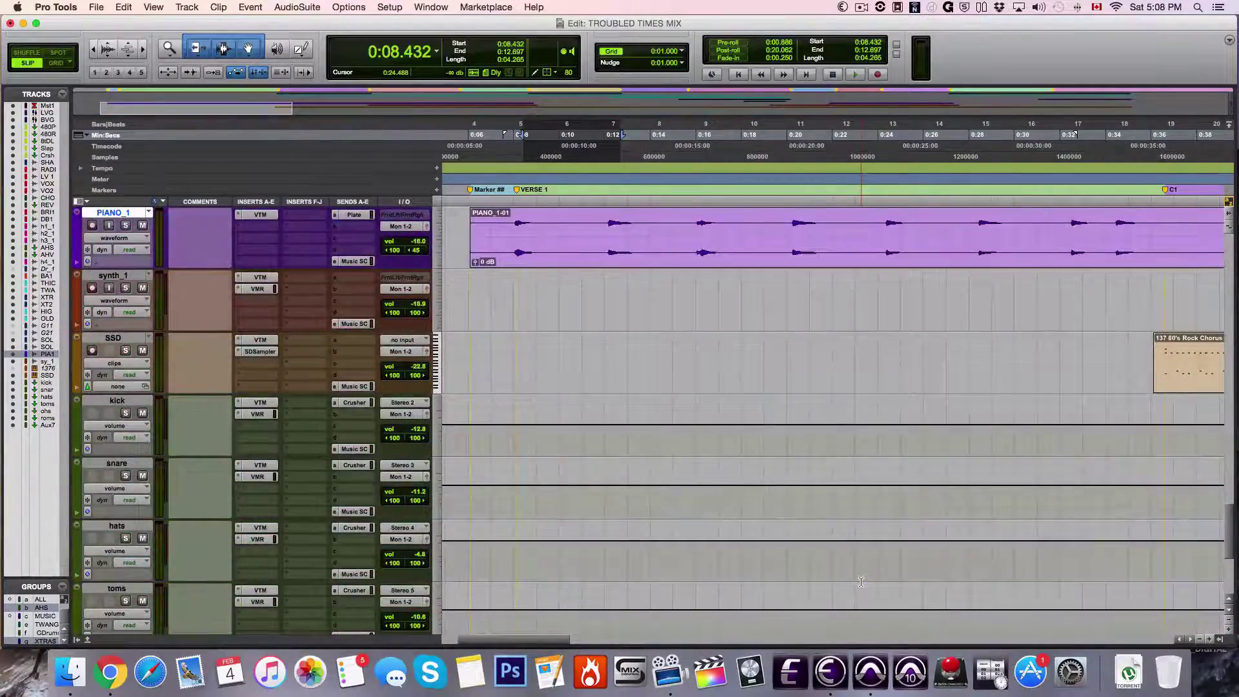
{"action": "scroll", "coordinate": [520, 482], "scroll_direction": "up", "scroll_amount": 4}
{"action": "left_click", "coordinate": [497, 491]}
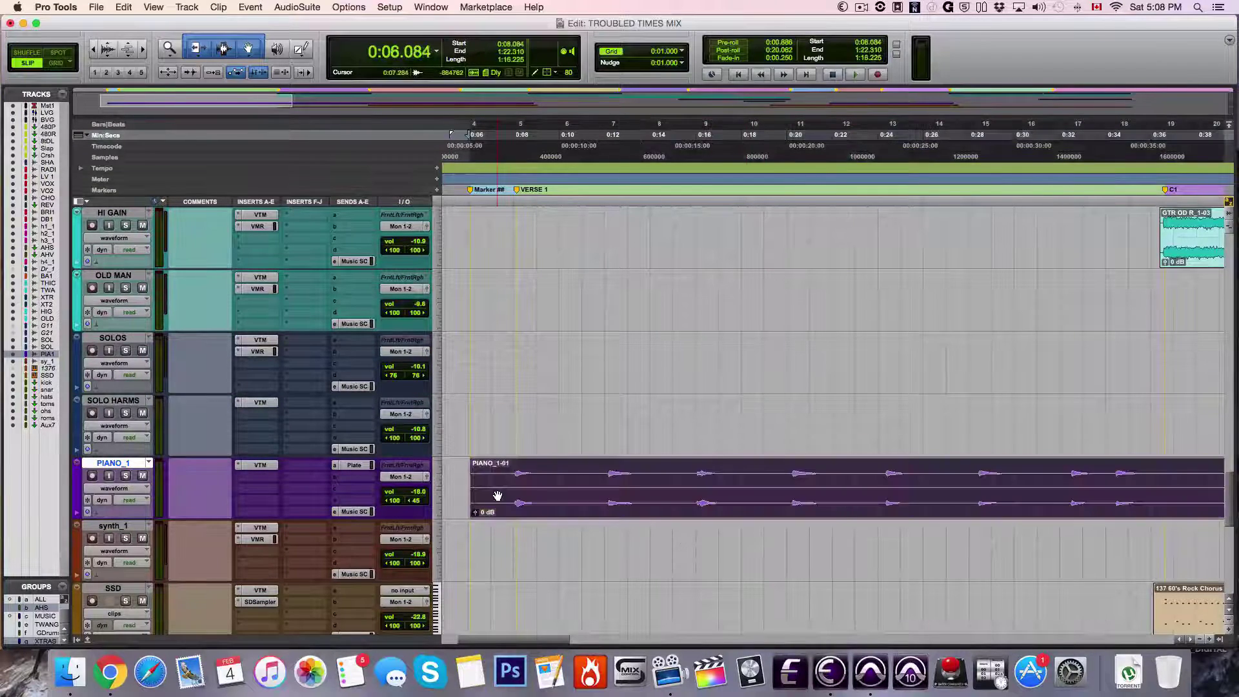
{"action": "left_click", "coordinate": [458, 201]}
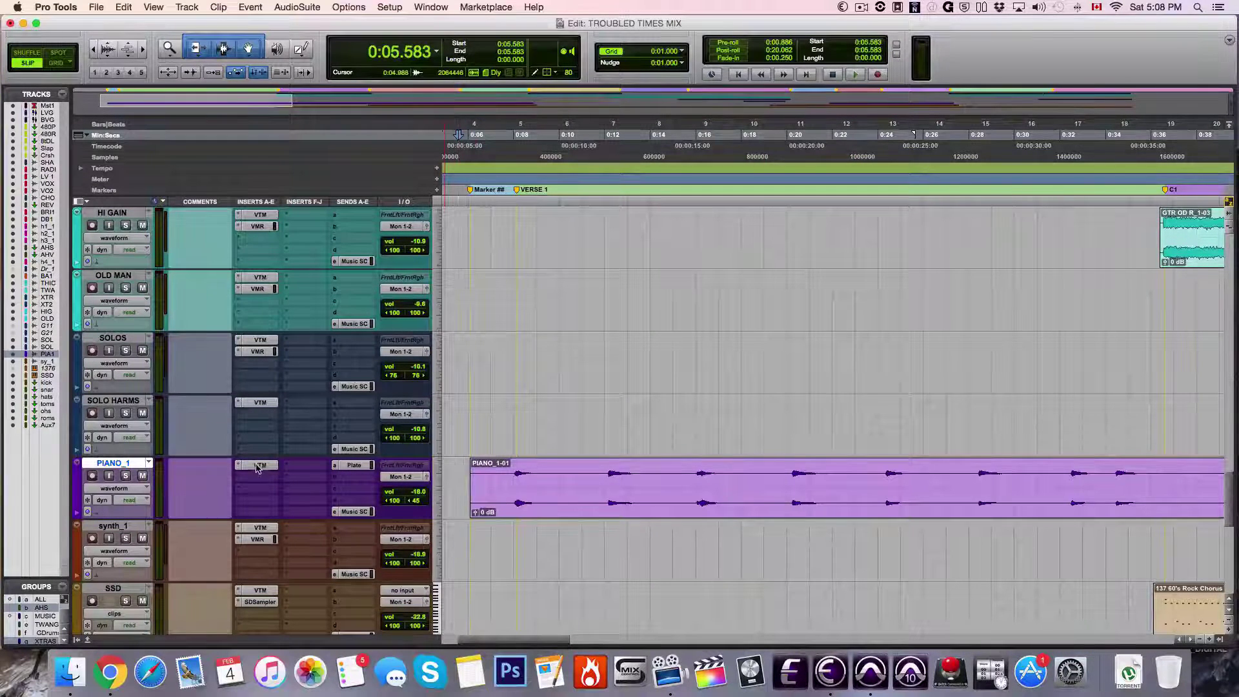
Open the PIANO_1 track's Plate send, solo the piano, audition its opening, and unsolo the track.
{"action": "left_click", "coordinate": [350, 465]}
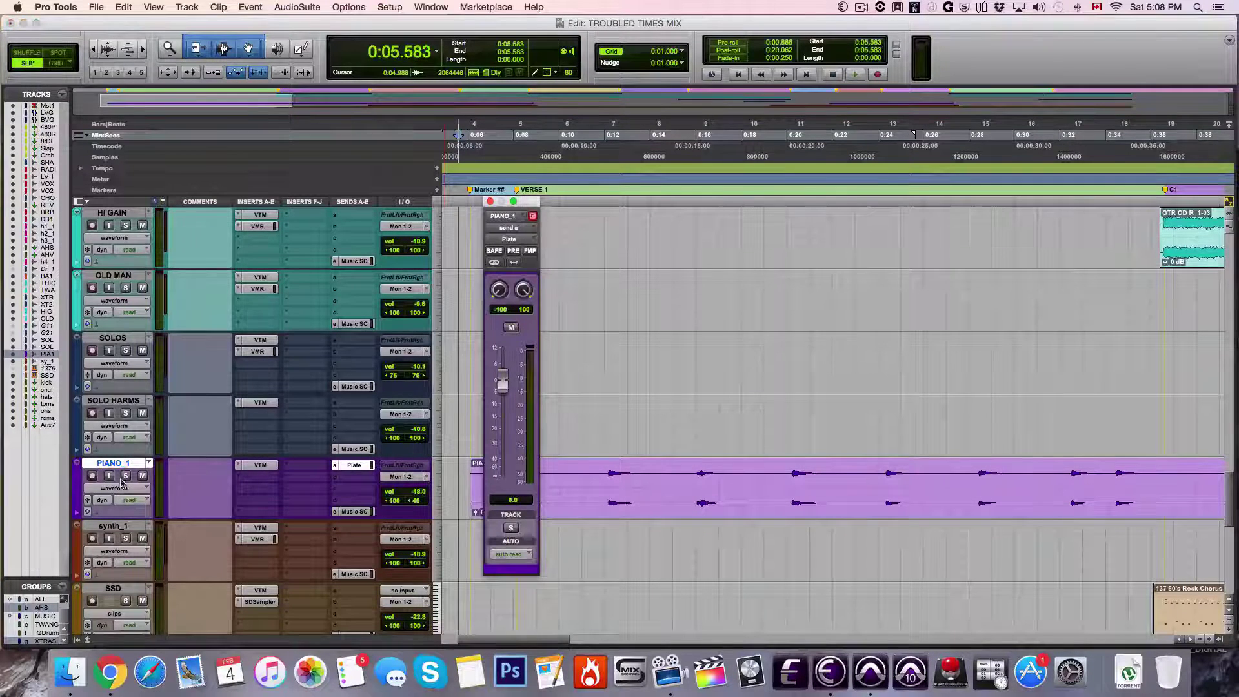
{"action": "left_click", "coordinate": [125, 475]}
{"action": "key", "text": "space"}
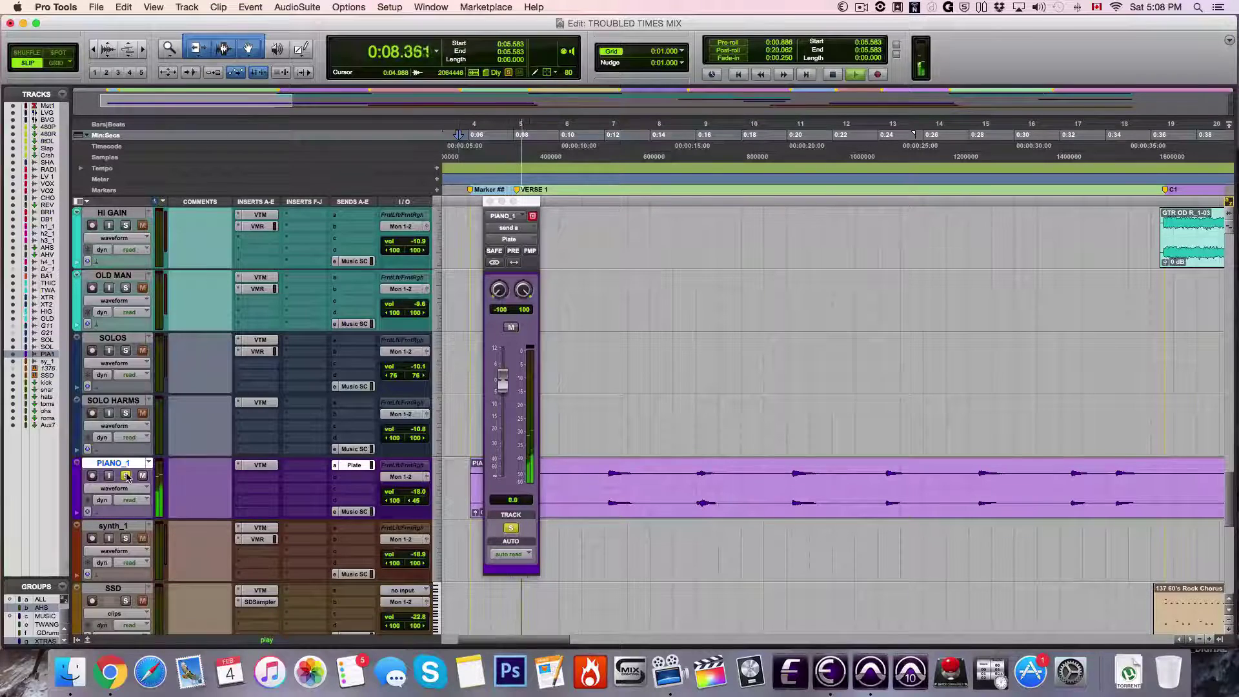
{"action": "key", "text": "space"}
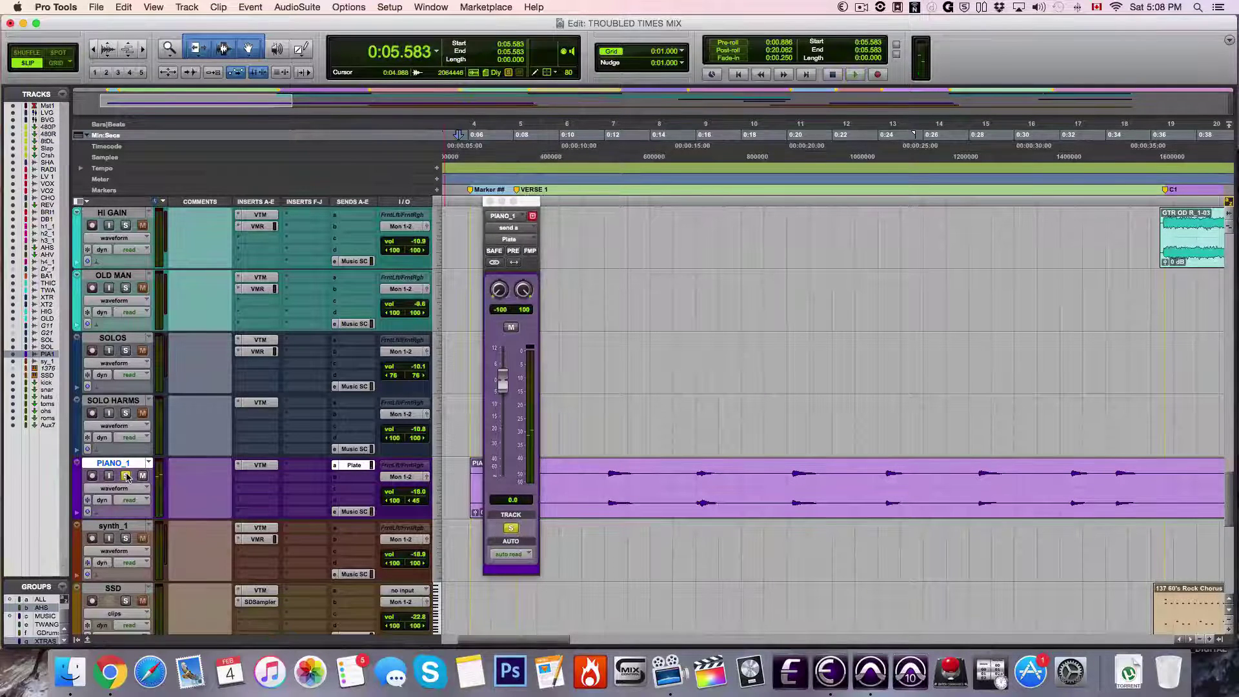
{"action": "left_click", "coordinate": [125, 475]}
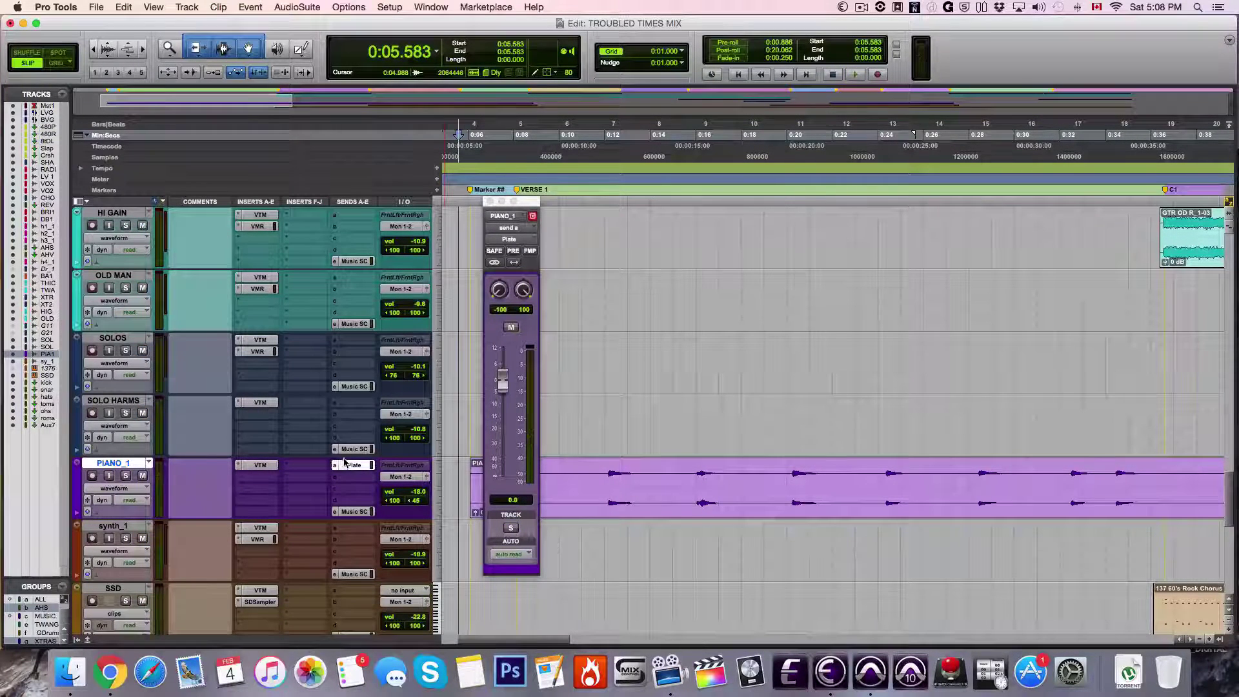
Play the full mix from the start of the piano clip at 0:06.093 through part of Verse 1, and stop playback.
{"action": "left_click", "coordinate": [469, 175]}
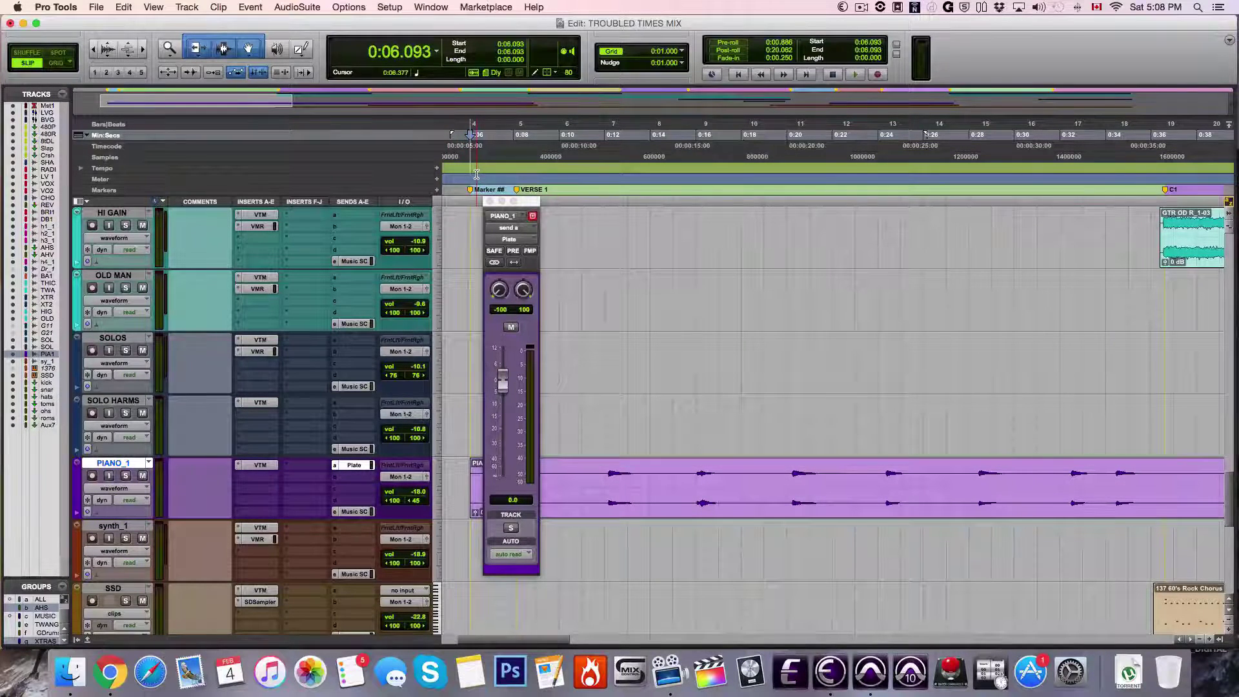
{"action": "key", "text": "space"}
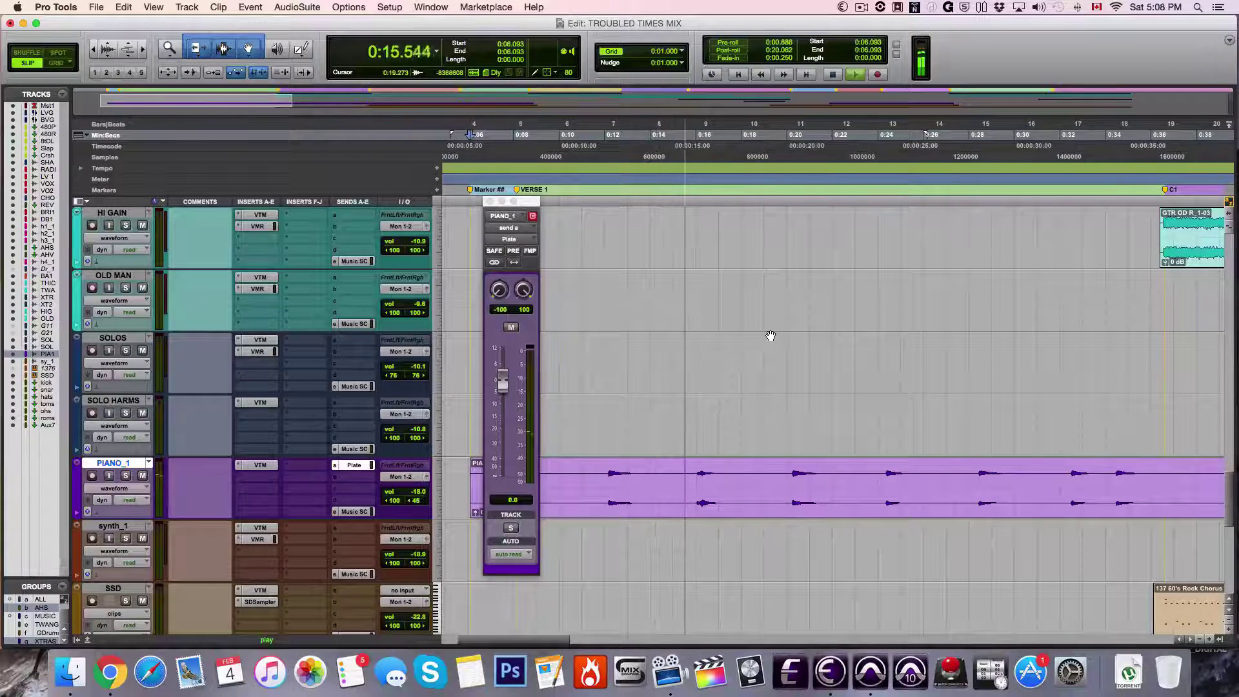
{"action": "key", "text": "space"}
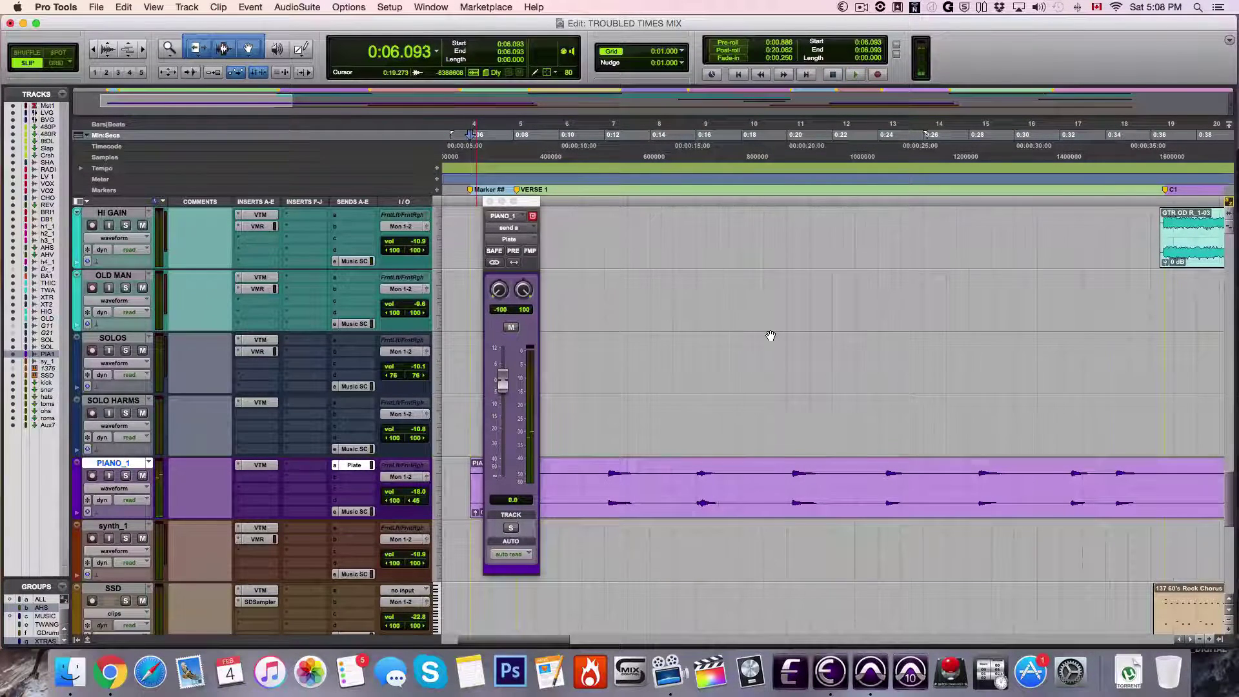
Find the transition into chorus 1 in the Edit window and set the playback position to 0:34.040, shortly before the C1 marker.
{"action": "scroll", "coordinate": [771, 336], "scroll_direction": "right", "scroll_amount": 5}
{"action": "left_click", "coordinate": [957, 186]}
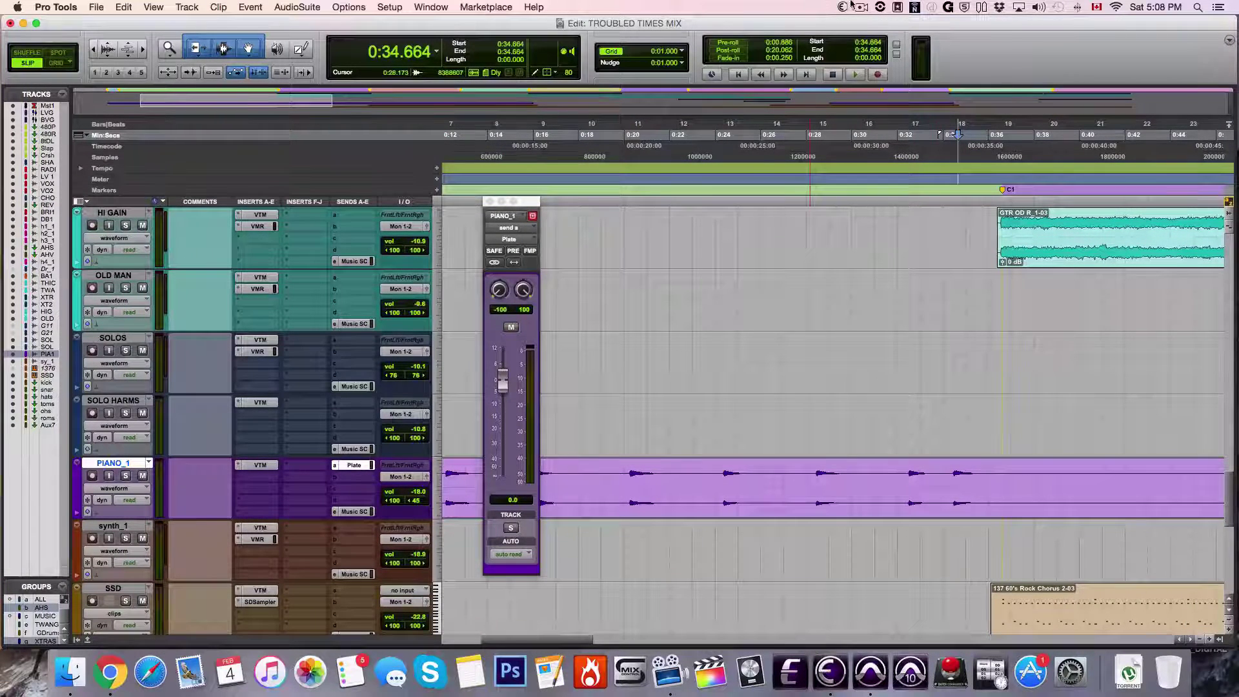
{"action": "left_click", "coordinate": [845, 6]}
{"action": "left_click", "coordinate": [961, 147]}
{"action": "scroll", "coordinate": [981, 213], "scroll_direction": "right", "scroll_amount": 5}
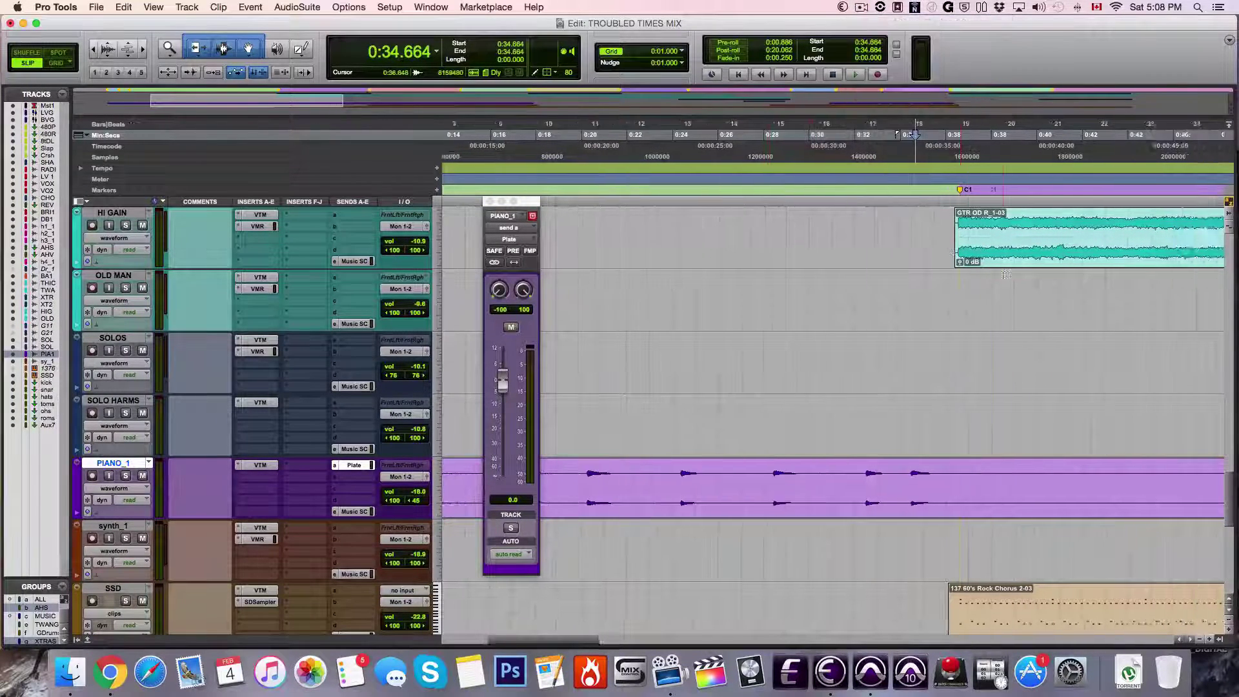
{"action": "scroll", "coordinate": [776, 341], "scroll_direction": "down", "scroll_amount": 3}
{"action": "scroll", "coordinate": [768, 310], "scroll_direction": "up", "scroll_amount": 6}
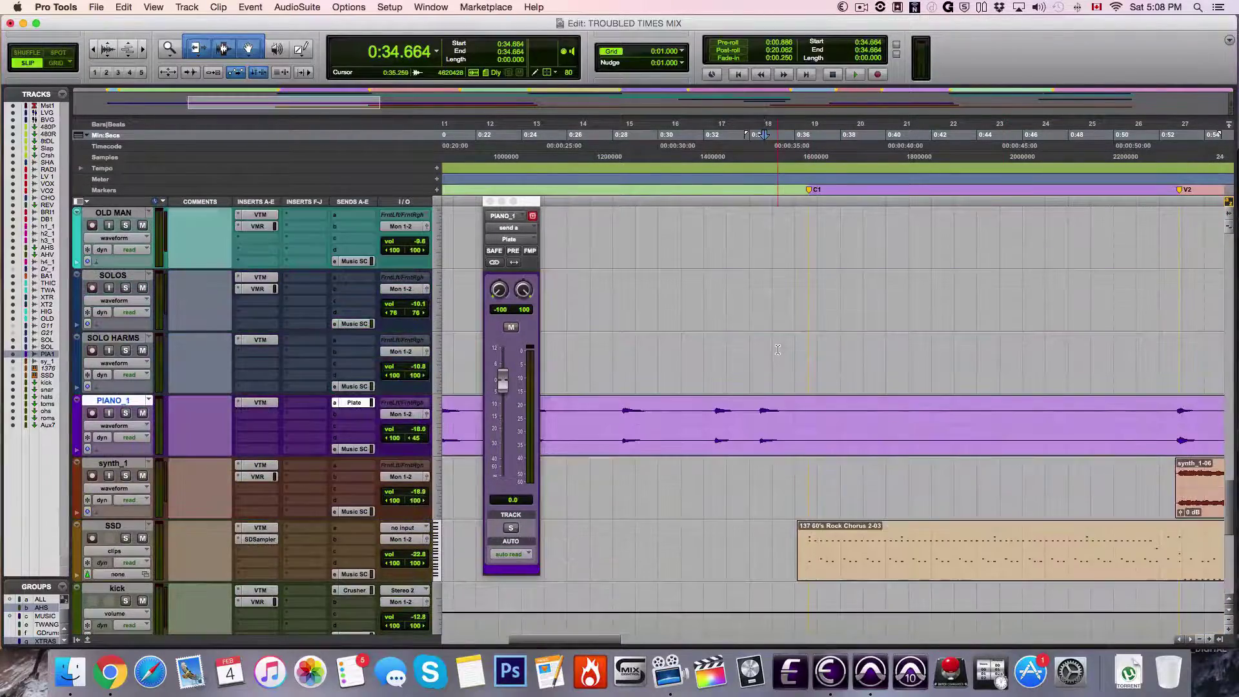
{"action": "scroll", "coordinate": [765, 296], "scroll_direction": "down", "scroll_amount": 8}
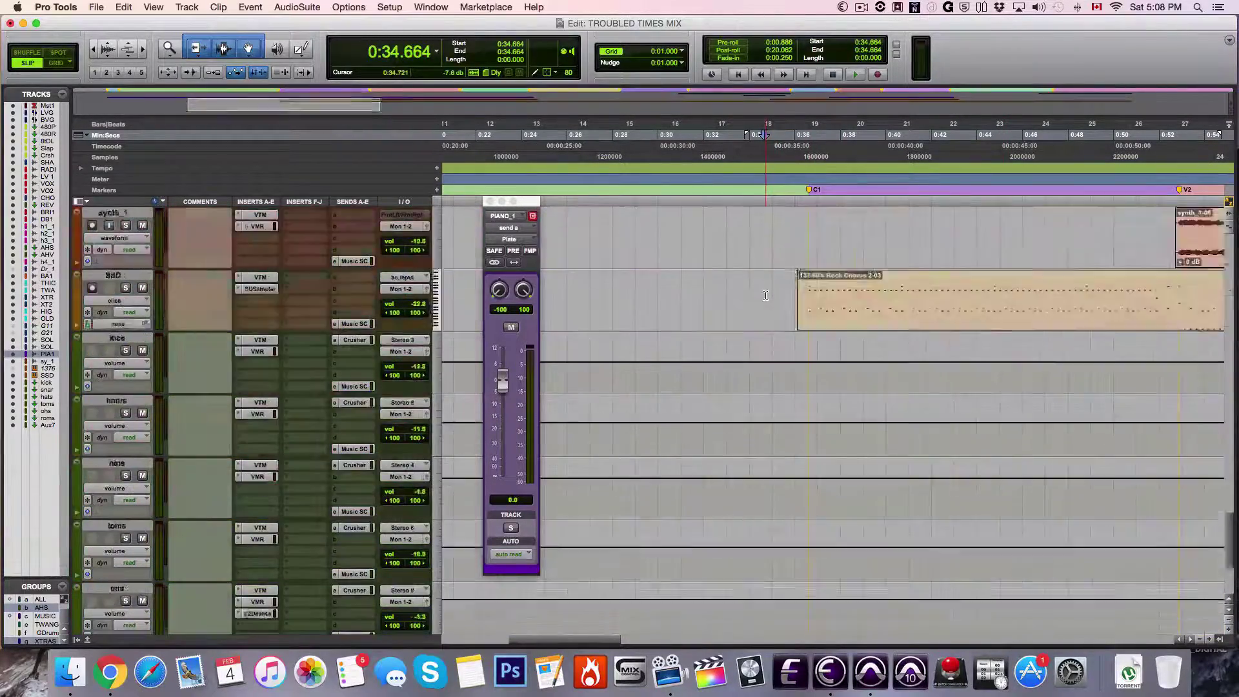
{"action": "scroll", "coordinate": [764, 291], "scroll_direction": "up", "scroll_amount": 5}
{"action": "left_click", "coordinate": [750, 177]}
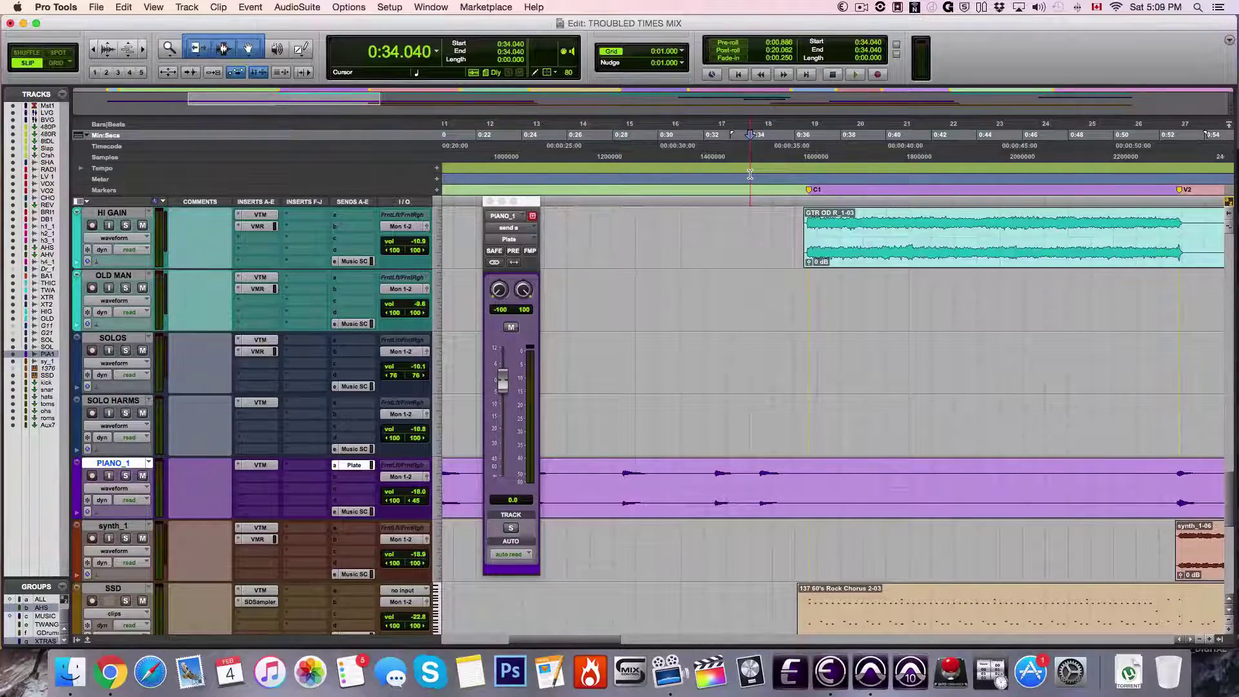
Play the full mix into chorus 1, bring up the Mix window, and close the PIANO_1 send window.
{"action": "key", "text": "space"}
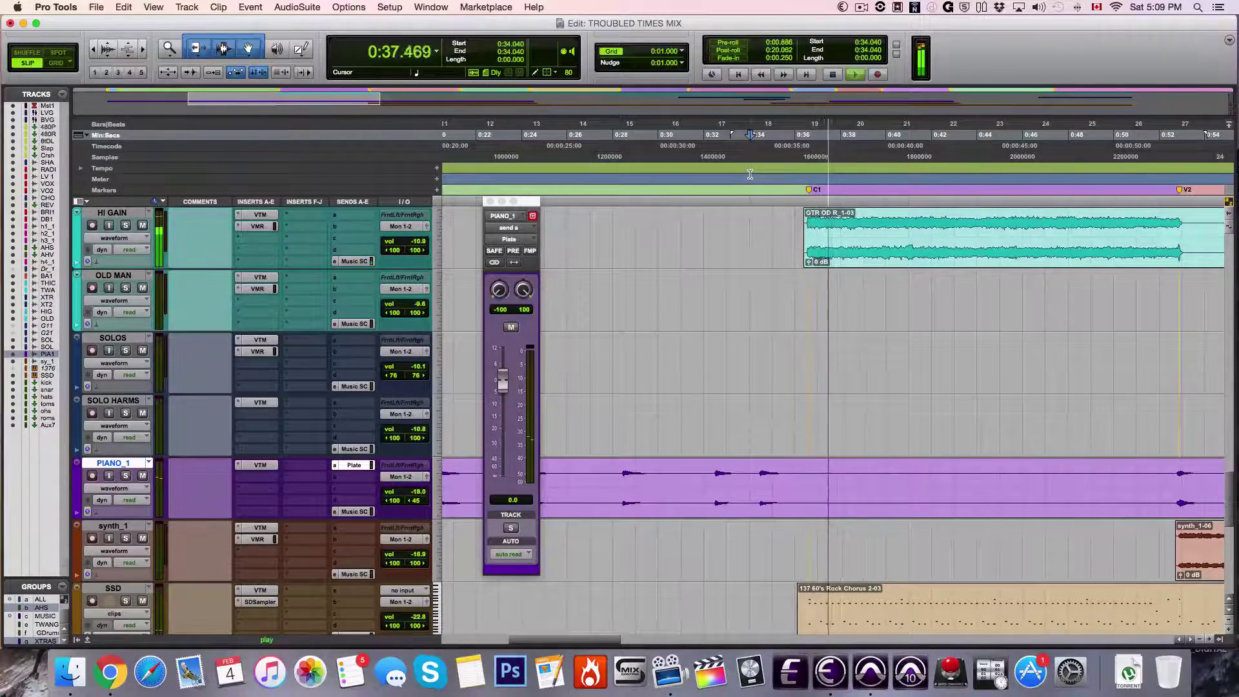
{"action": "key", "text": "super+equal"}
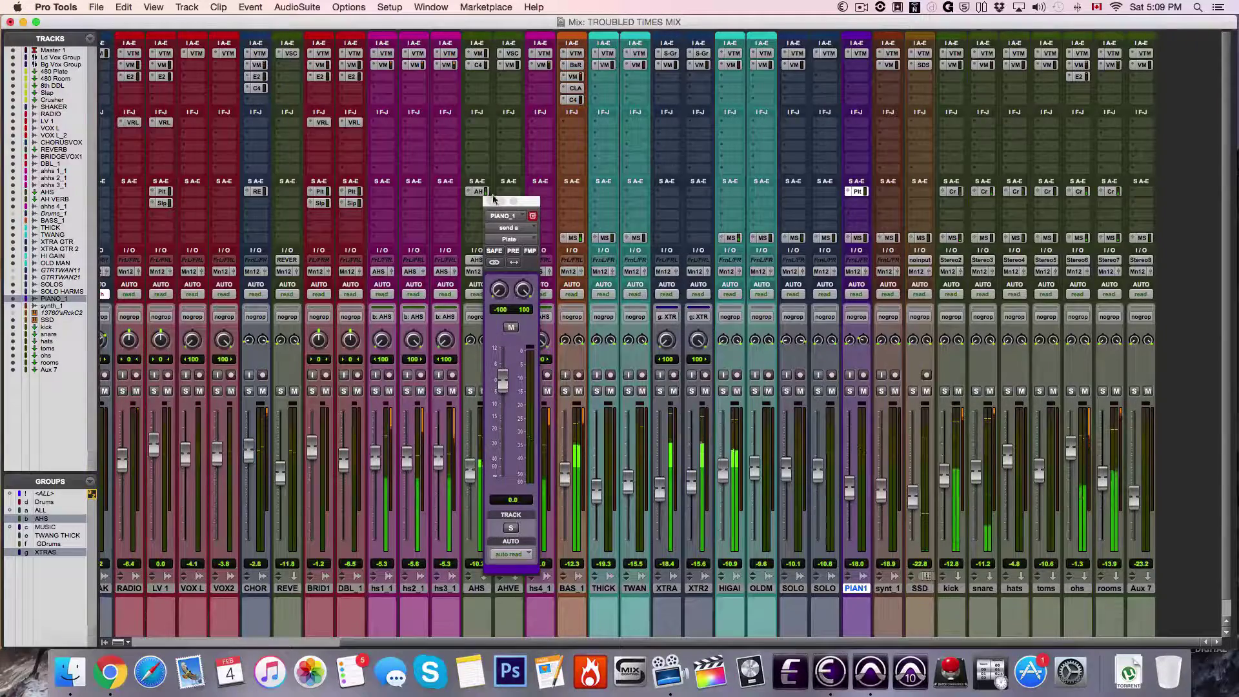
{"action": "key", "text": "super+w"}
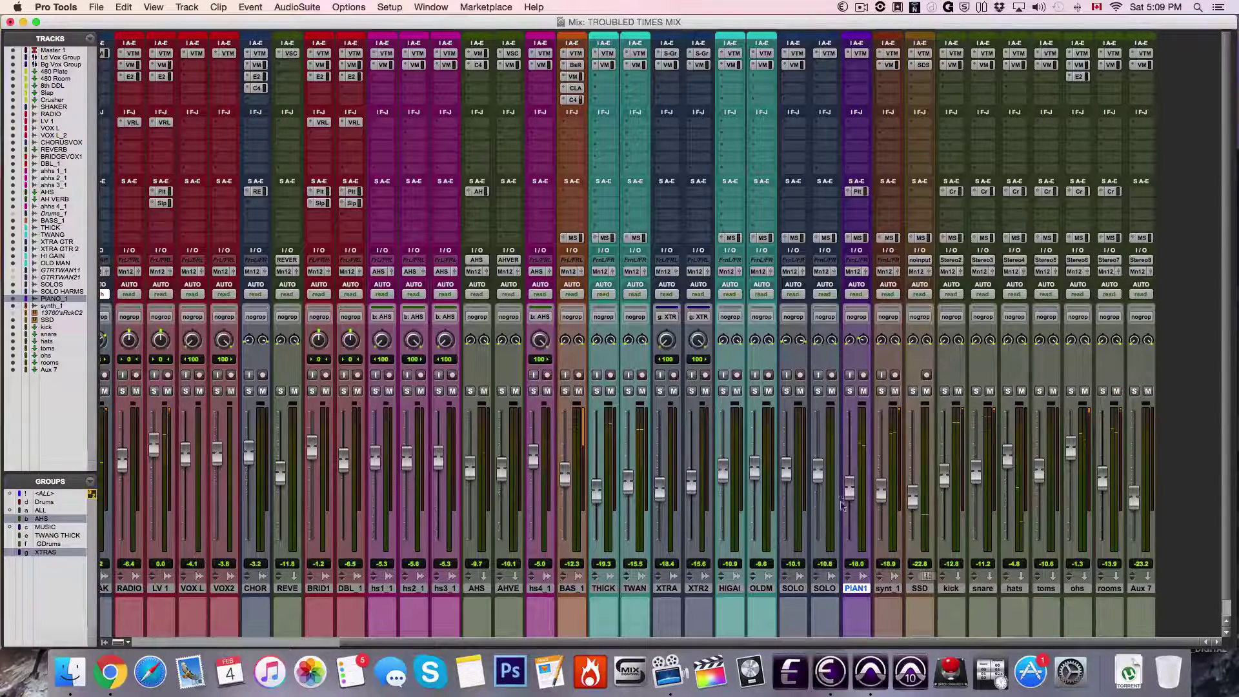
Select the SSD track, disable the XTRAS group, enable the GDrums group, and solo the grouped drum tracks.
{"action": "left_click", "coordinate": [928, 587]}
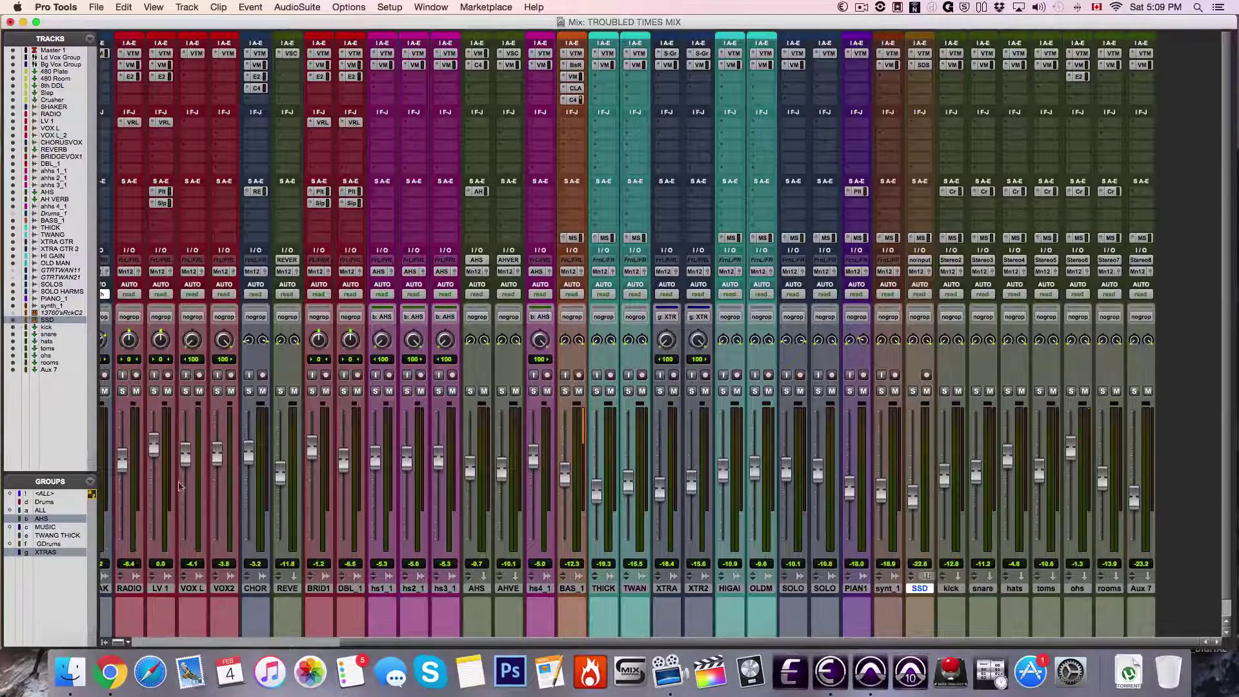
{"action": "left_click", "coordinate": [67, 553]}
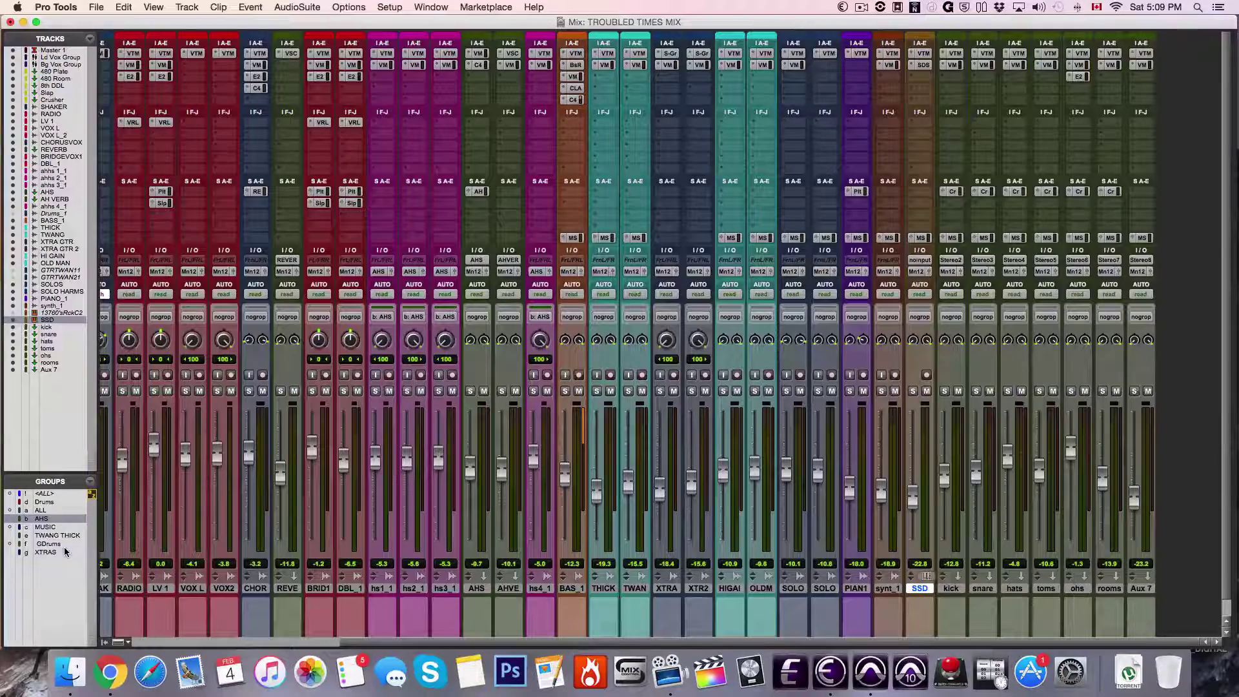
{"action": "left_click", "coordinate": [65, 544]}
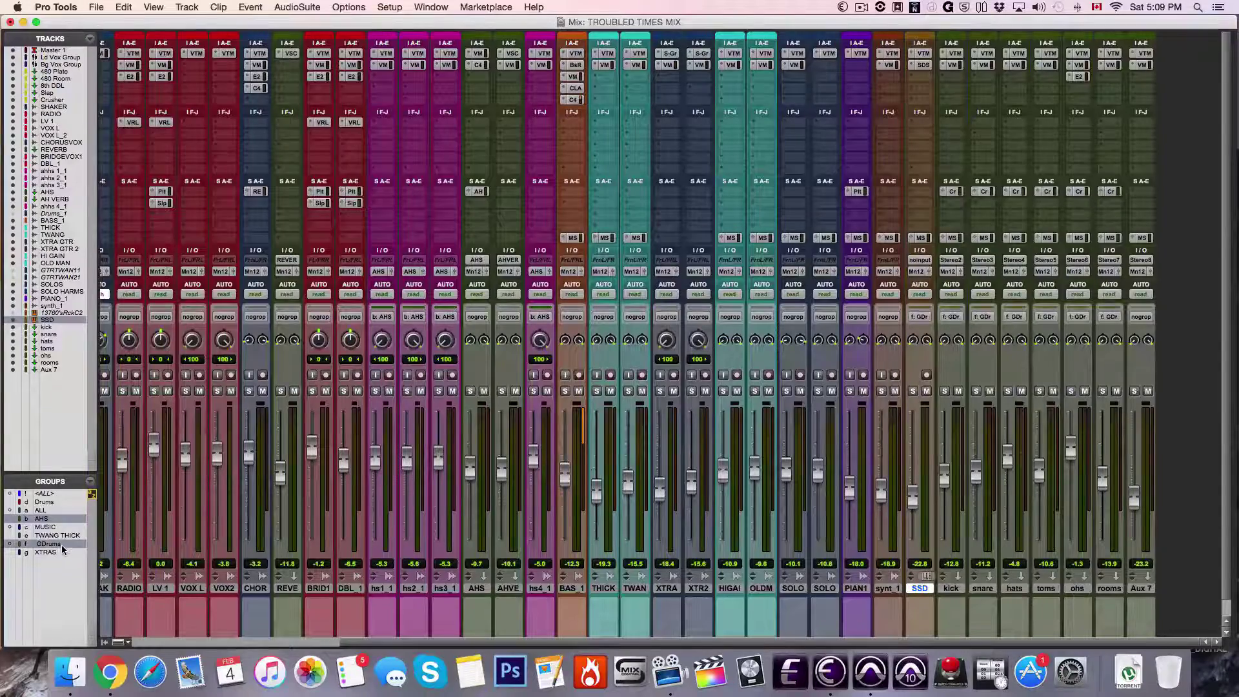
{"action": "left_click", "coordinate": [914, 392]}
Play the soloed drums from just before chorus 1, watching their channels in the Mix window, and switch the group solo off and on.
{"action": "key", "text": "super+equal"}
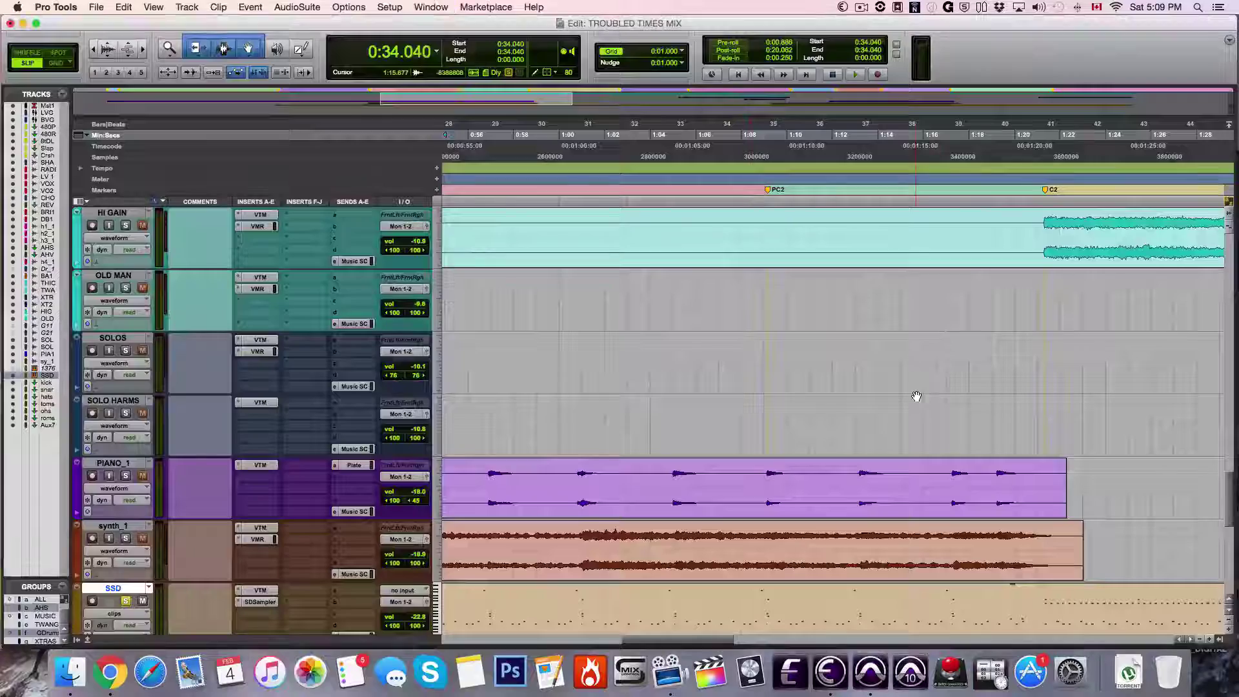
{"action": "scroll", "coordinate": [784, 150], "scroll_direction": "left", "scroll_amount": 10}
{"action": "left_click", "coordinate": [793, 150]}
{"action": "key", "text": "space"}
{"action": "key", "text": "super+equal"}
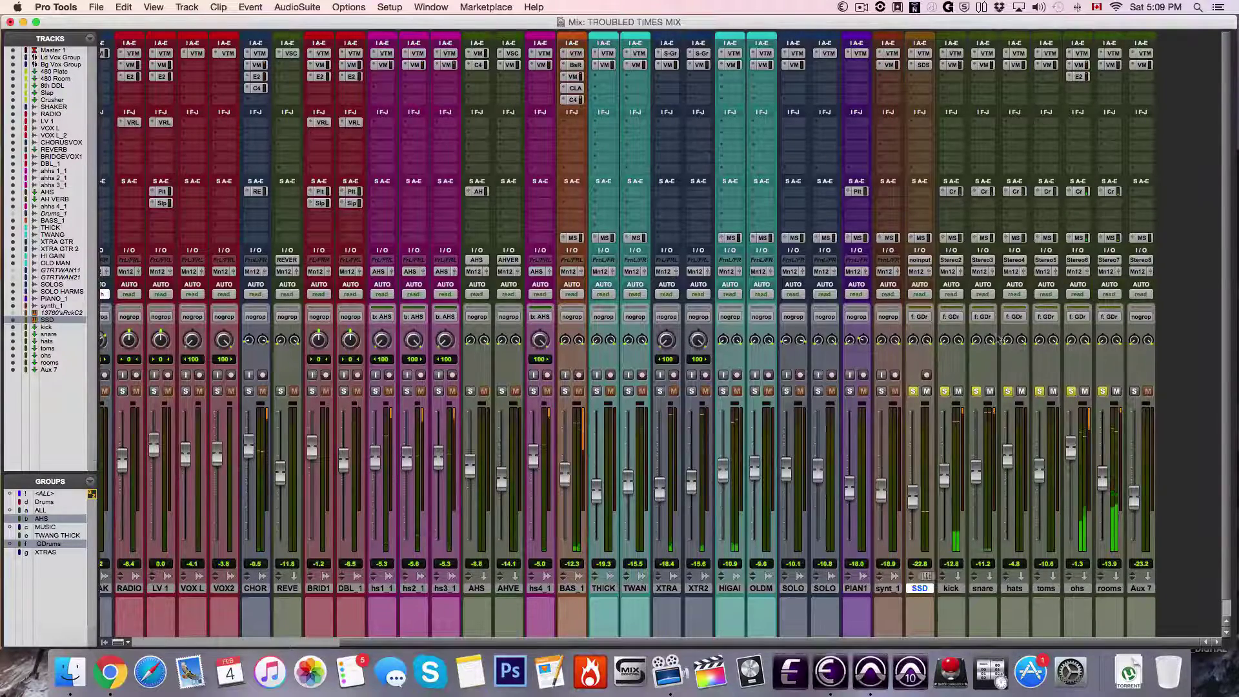
{"action": "left_click", "coordinate": [913, 392]}
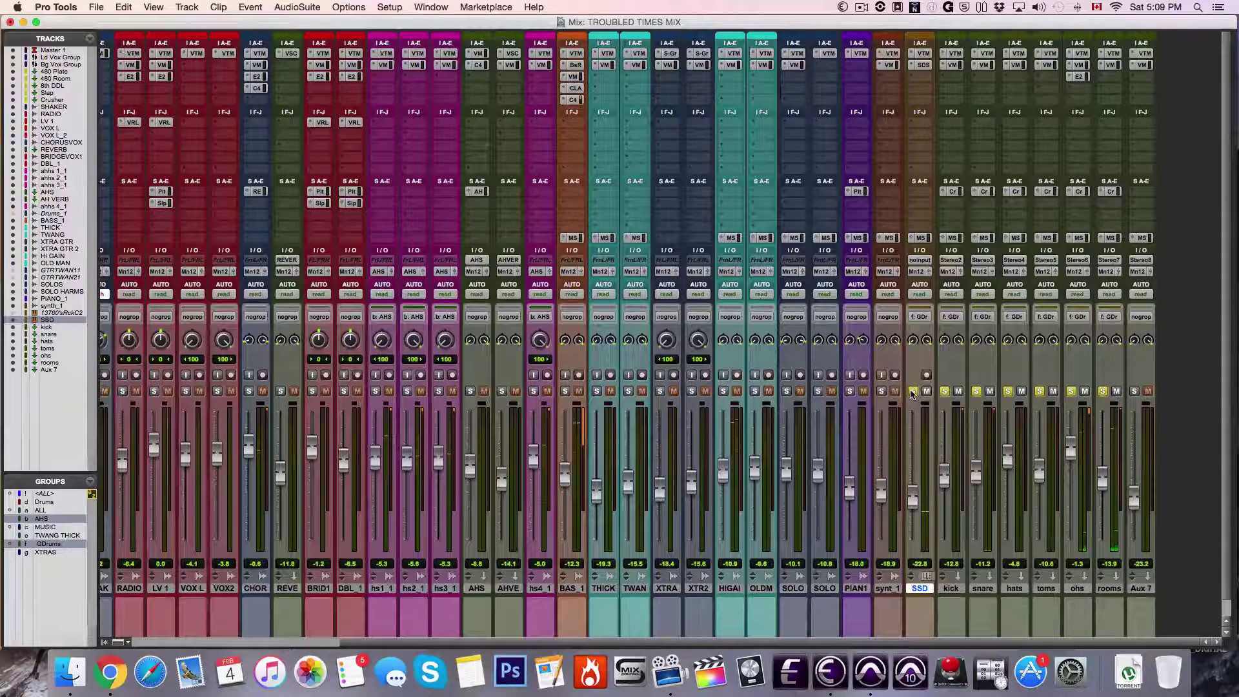
{"action": "left_click", "coordinate": [912, 392]}
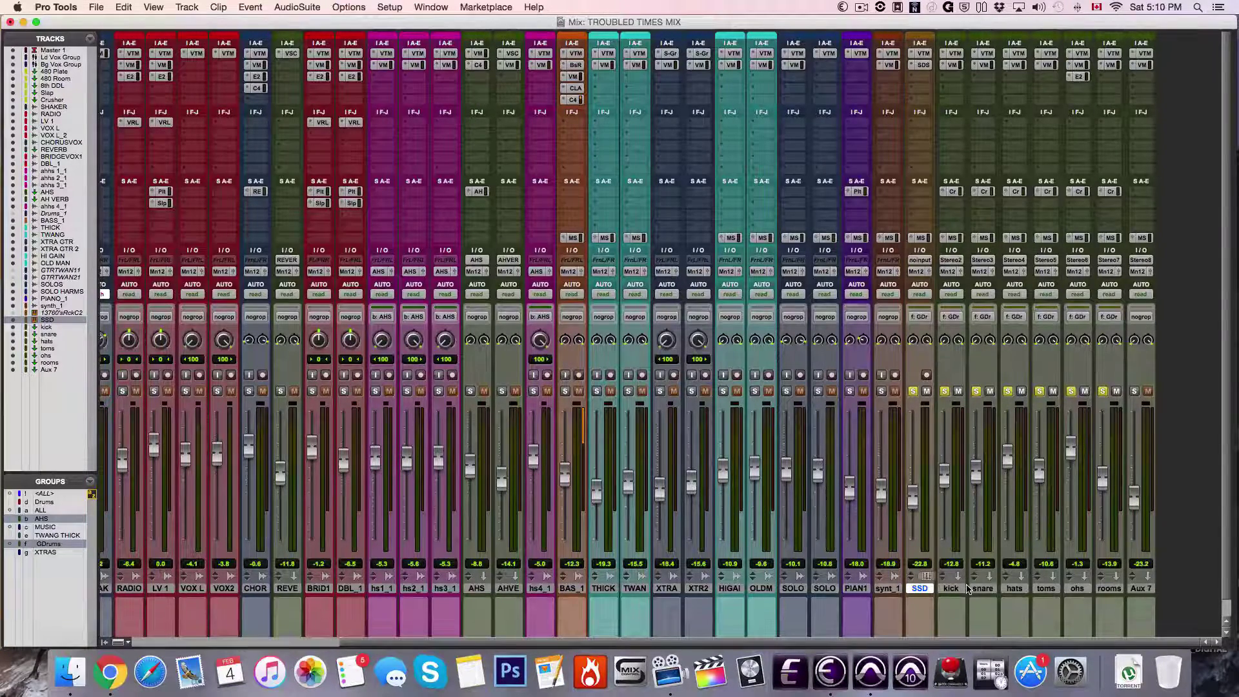
Open the ohs track's Virtual Mix Rack and examine its FG-S, AirEQ Air and FG-401 module settings.
{"action": "left_click", "coordinate": [1078, 66]}
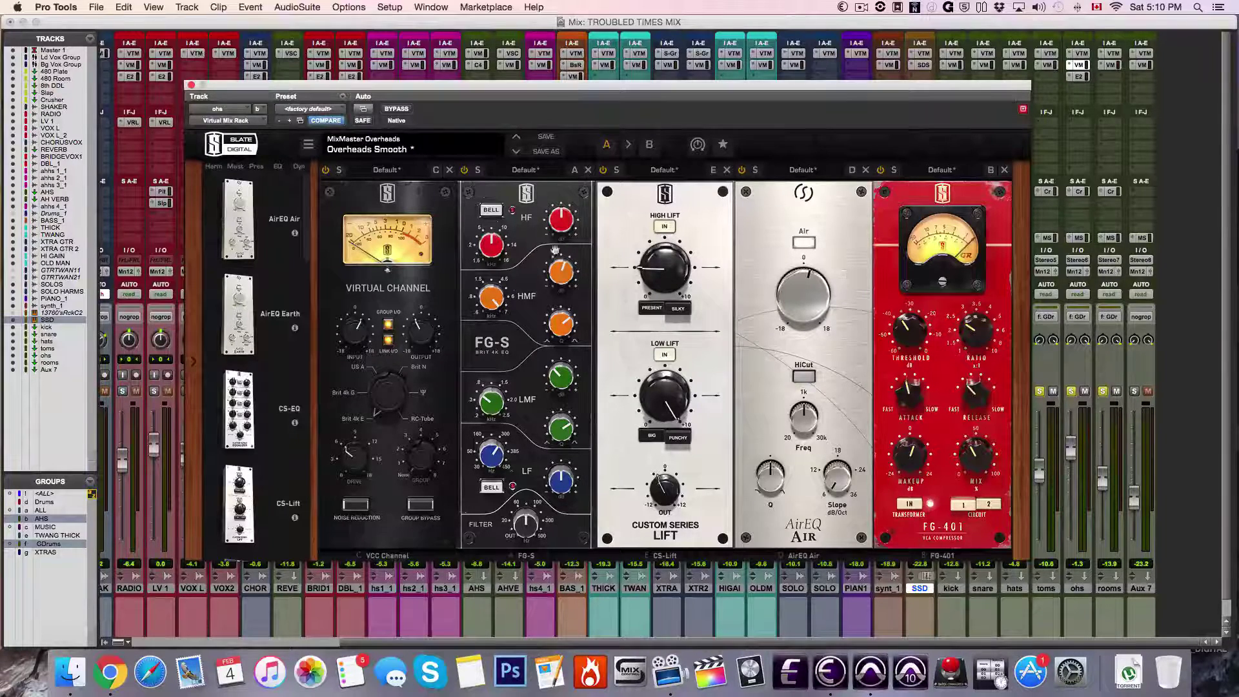
{"action": "mouse_move", "coordinate": [561, 274]}
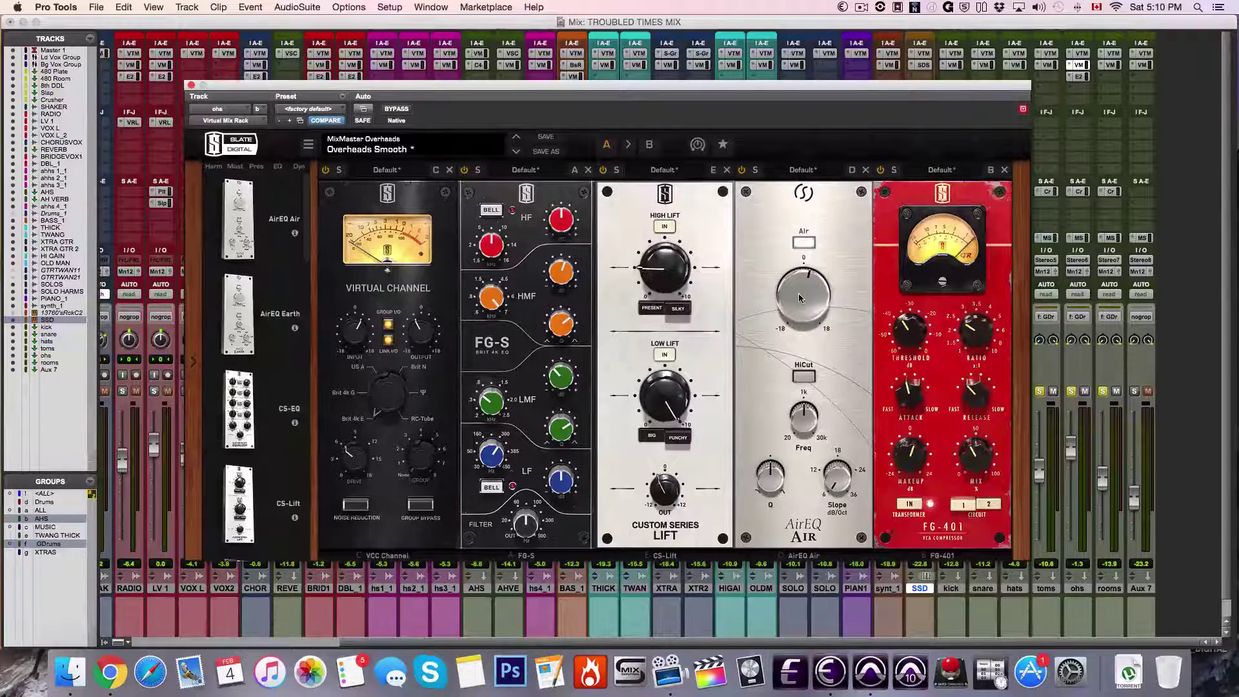
{"action": "mouse_move", "coordinate": [800, 300]}
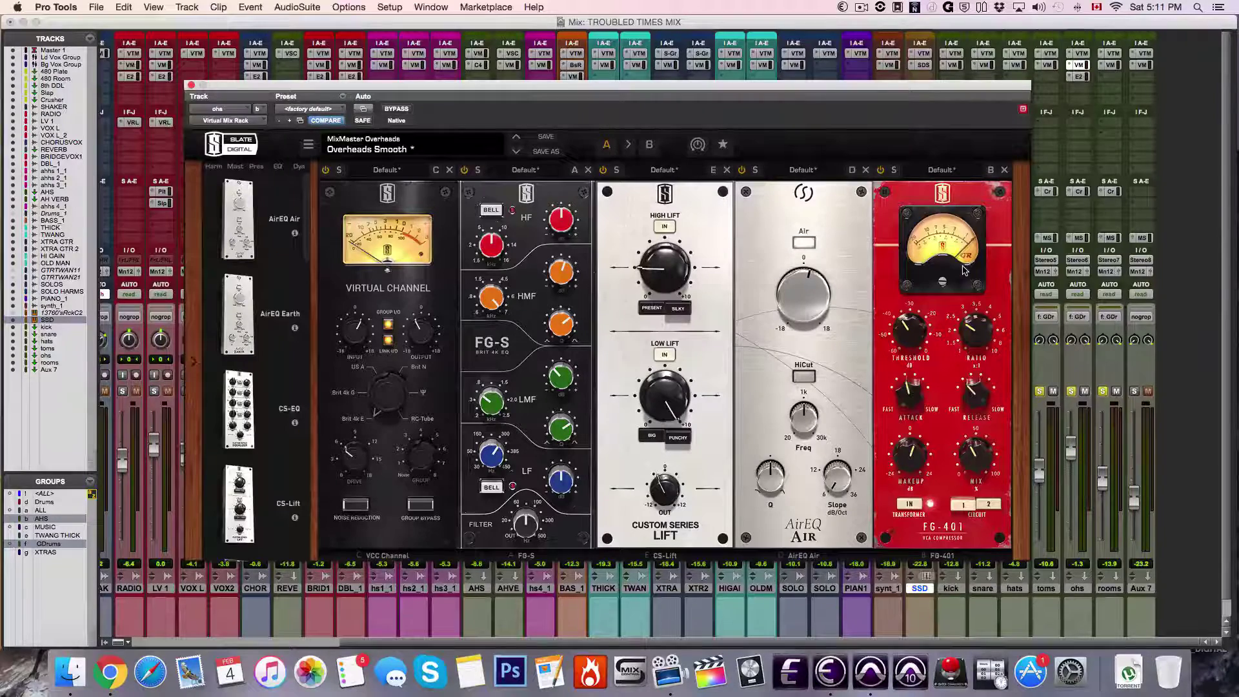
Clear the solo on the grouped drum tracks and disable the GDrums group.
{"action": "left_click", "coordinate": [1040, 392]}
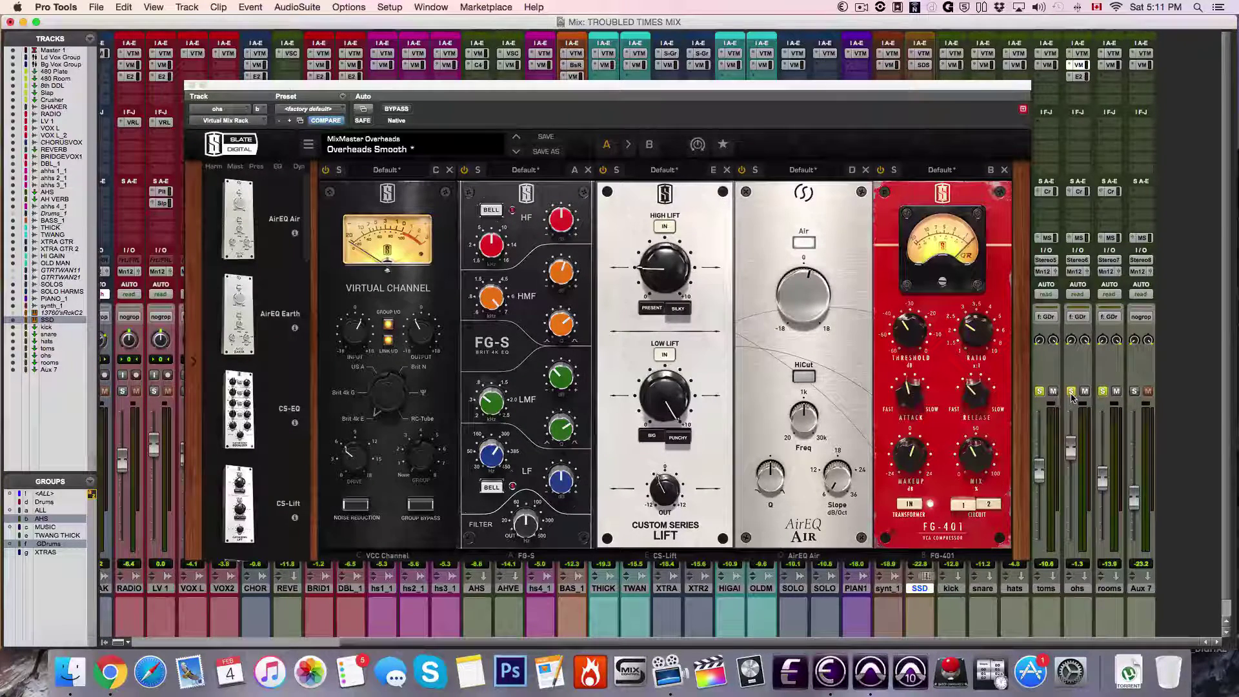
{"action": "left_click", "coordinate": [1071, 392]}
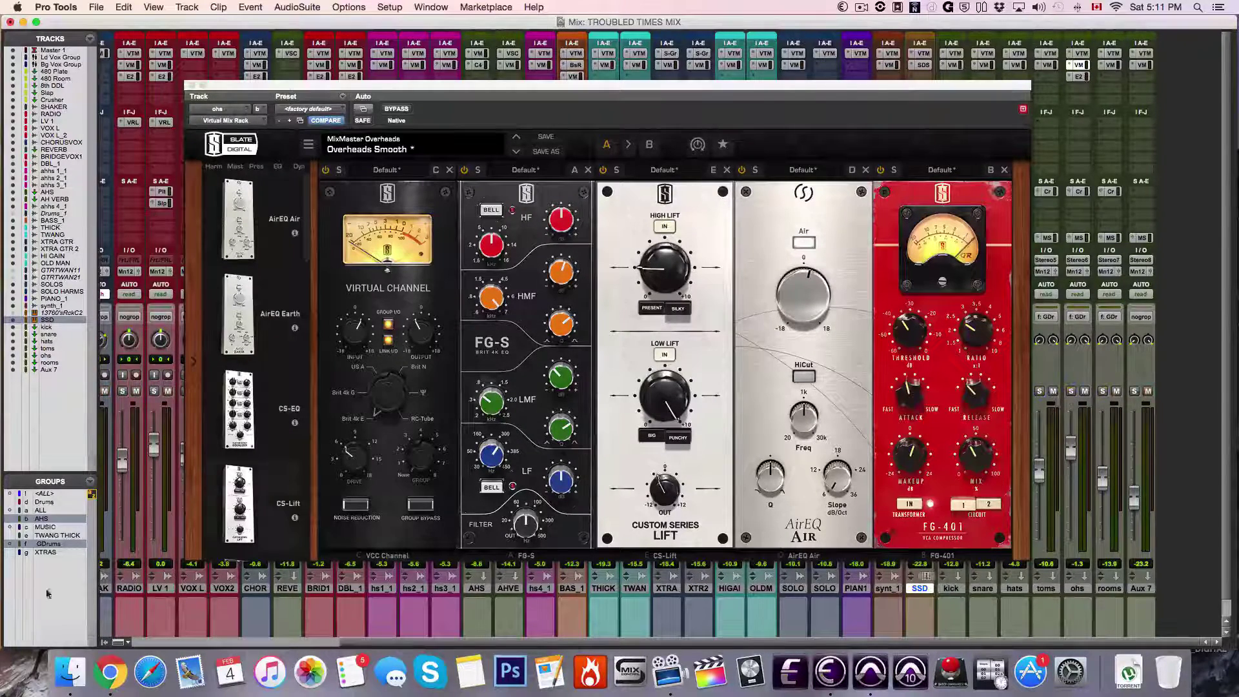
{"action": "left_click", "coordinate": [68, 544]}
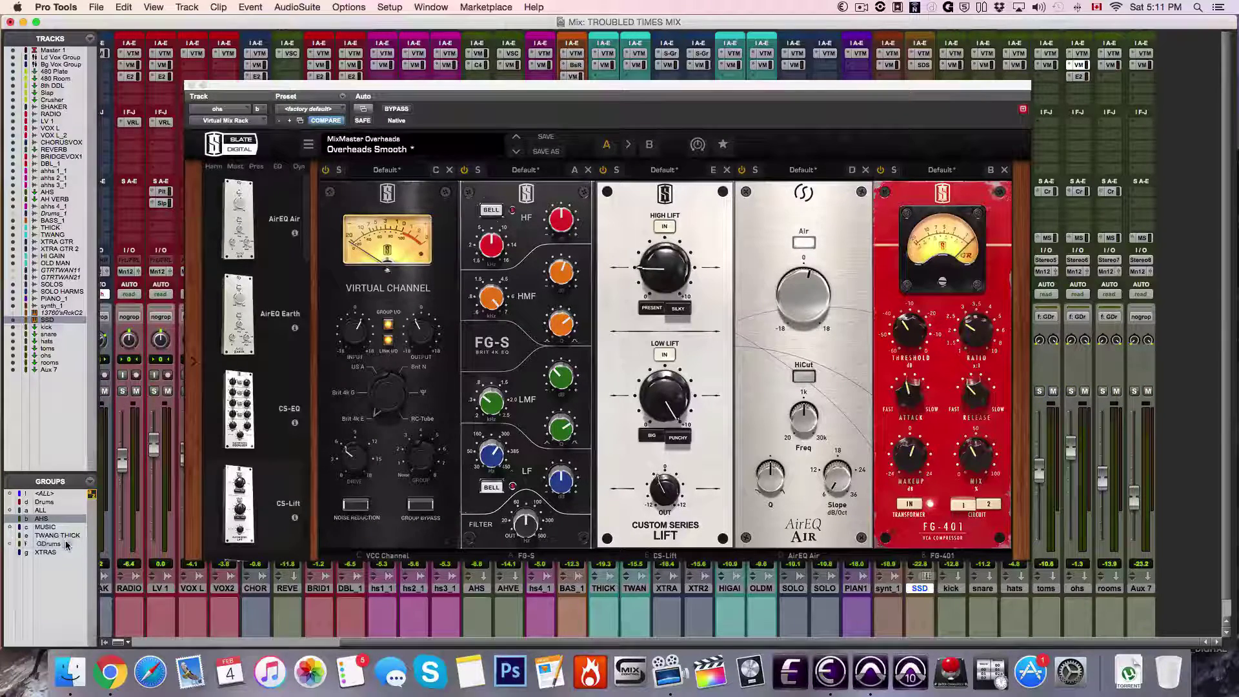
Solo the ohs track and compare its Virtual Mix Rack bypassed and active during playback.
{"action": "left_click", "coordinate": [1070, 393]}
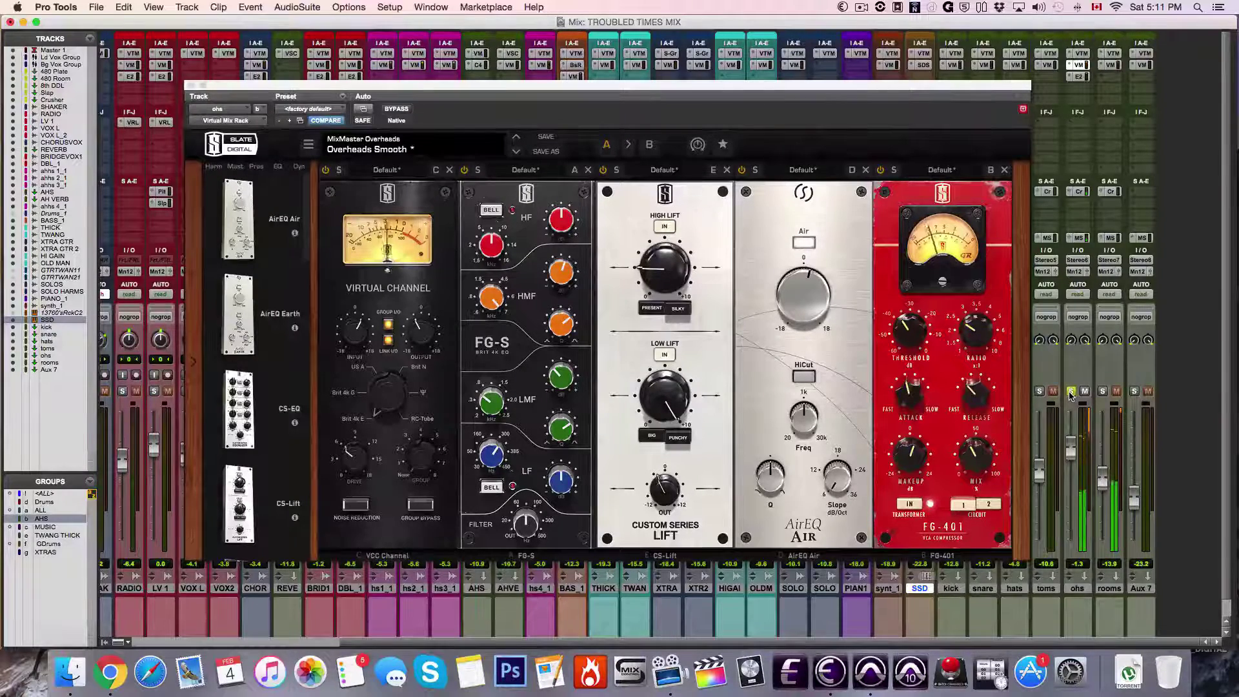
{"action": "left_click", "coordinate": [408, 109]}
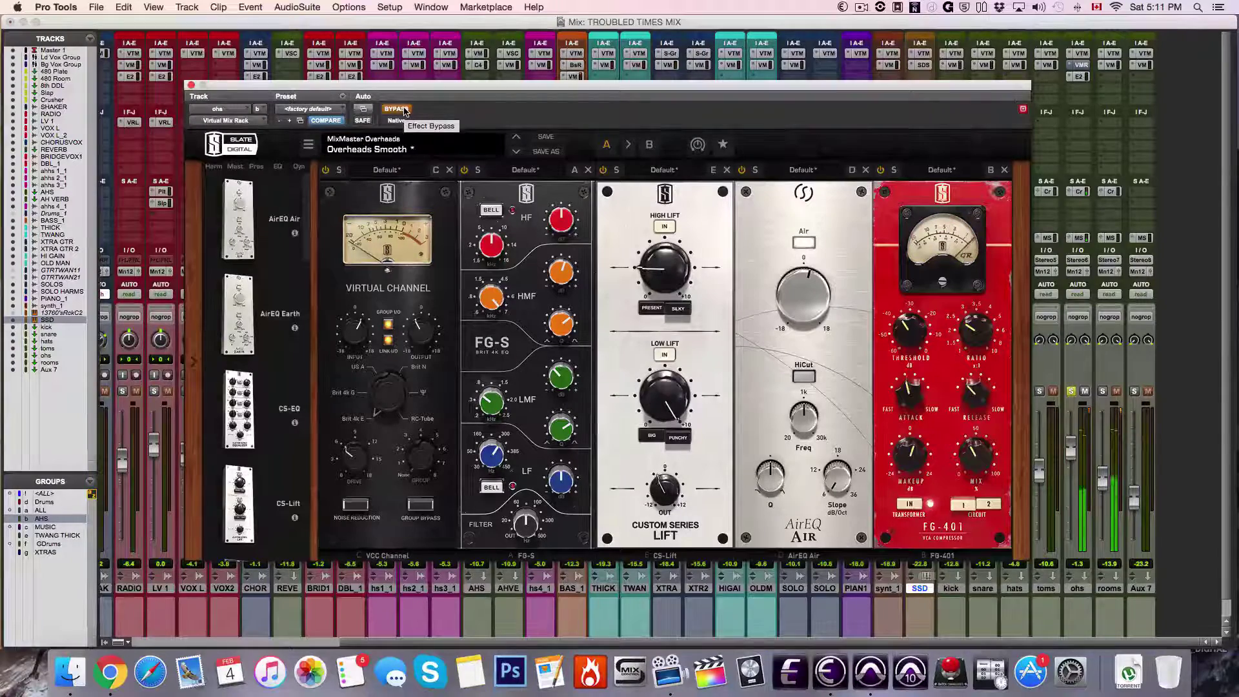
{"action": "left_click", "coordinate": [405, 110]}
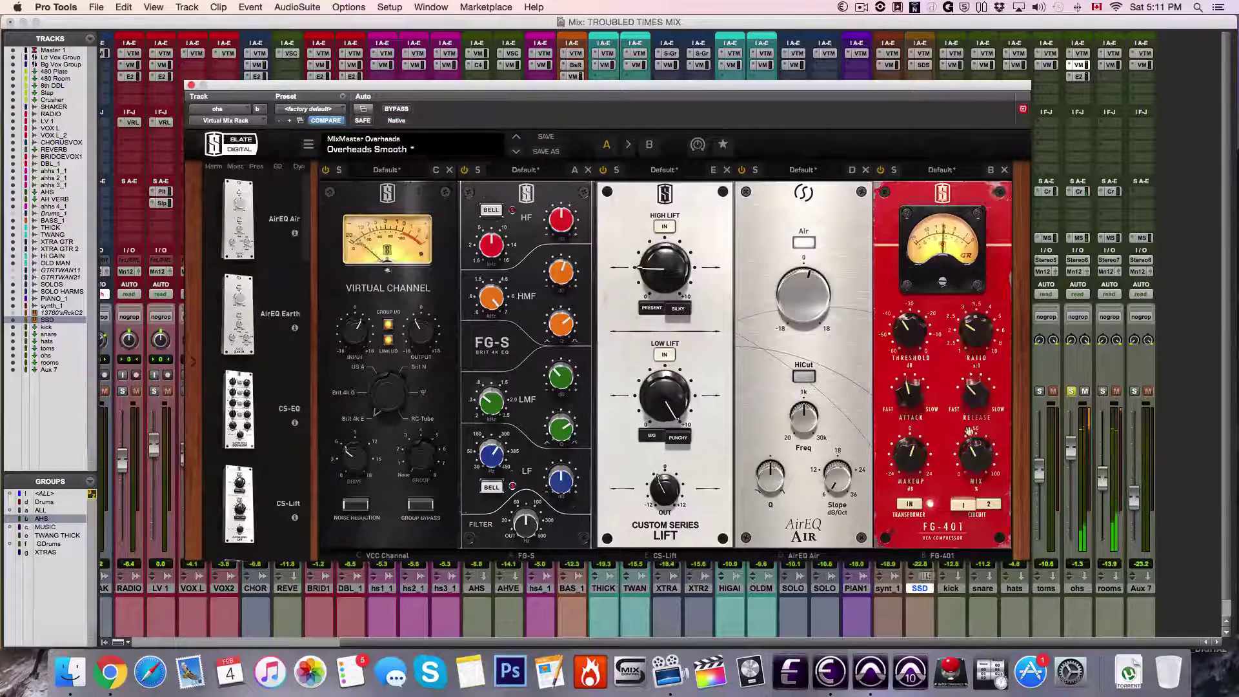
Solo the rooms track in place of the ohs, and open its Virtual Mix Rack to examine the Custom Series Equalizer settings.
{"action": "left_click", "coordinate": [1102, 391]}
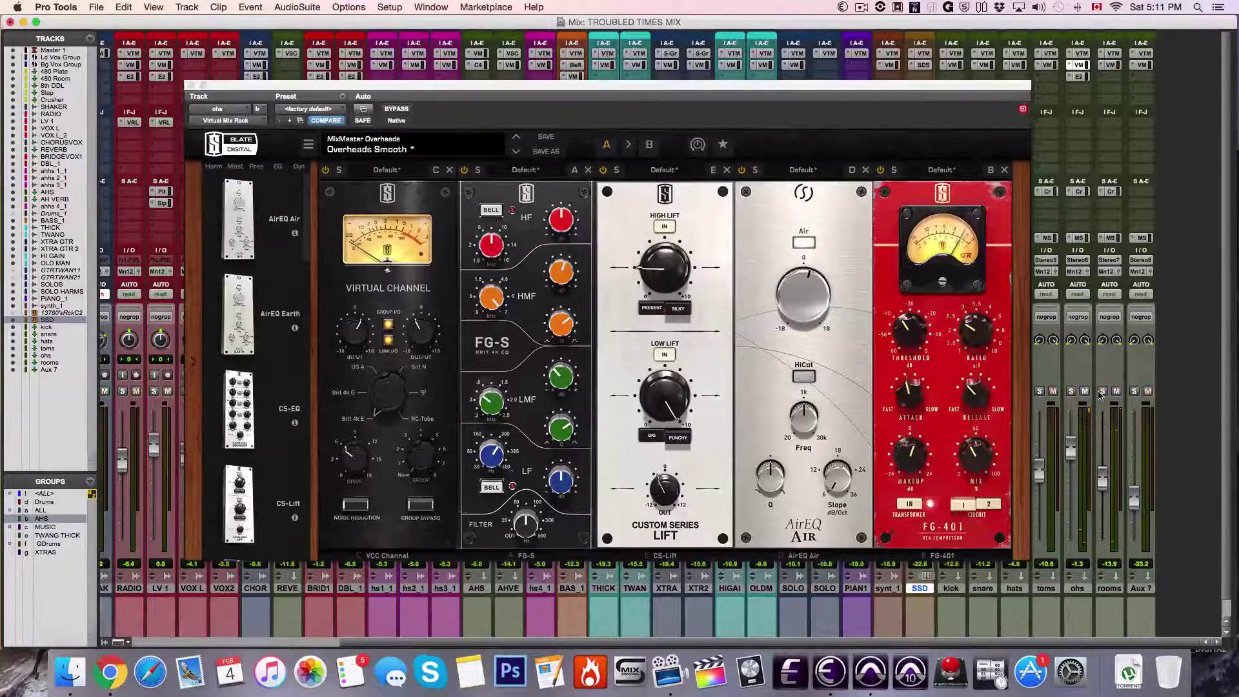
{"action": "left_click", "coordinate": [1107, 65]}
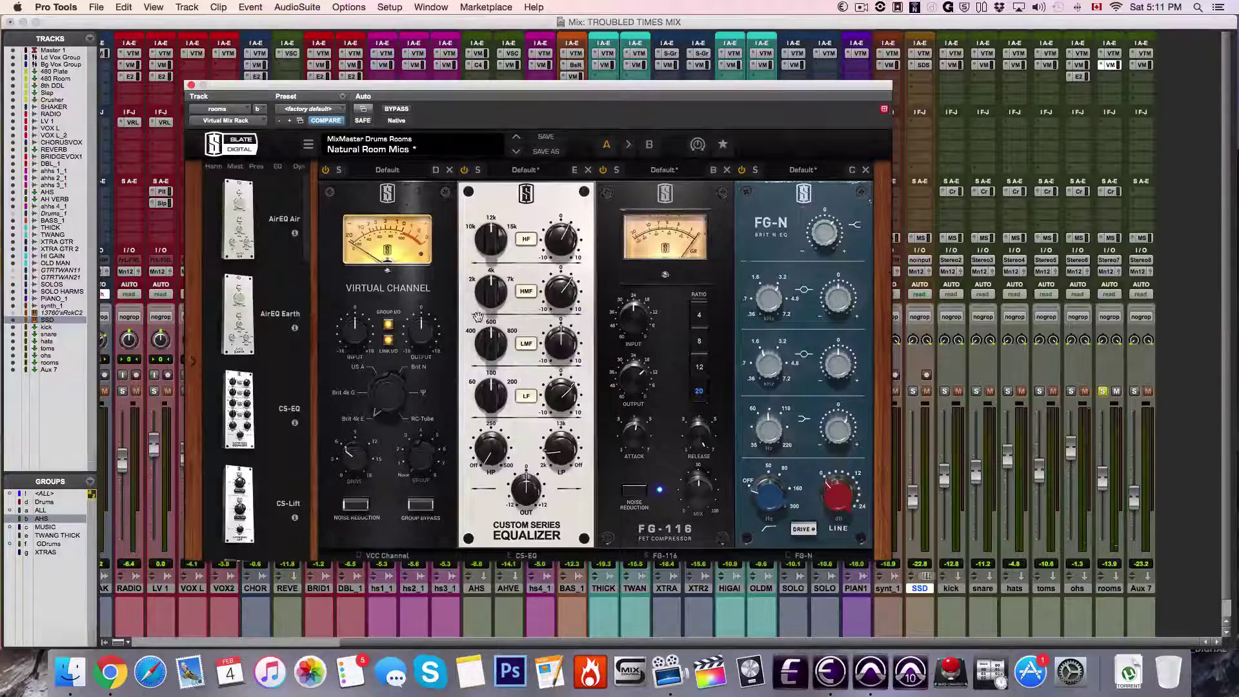
{"action": "mouse_move", "coordinate": [569, 242]}
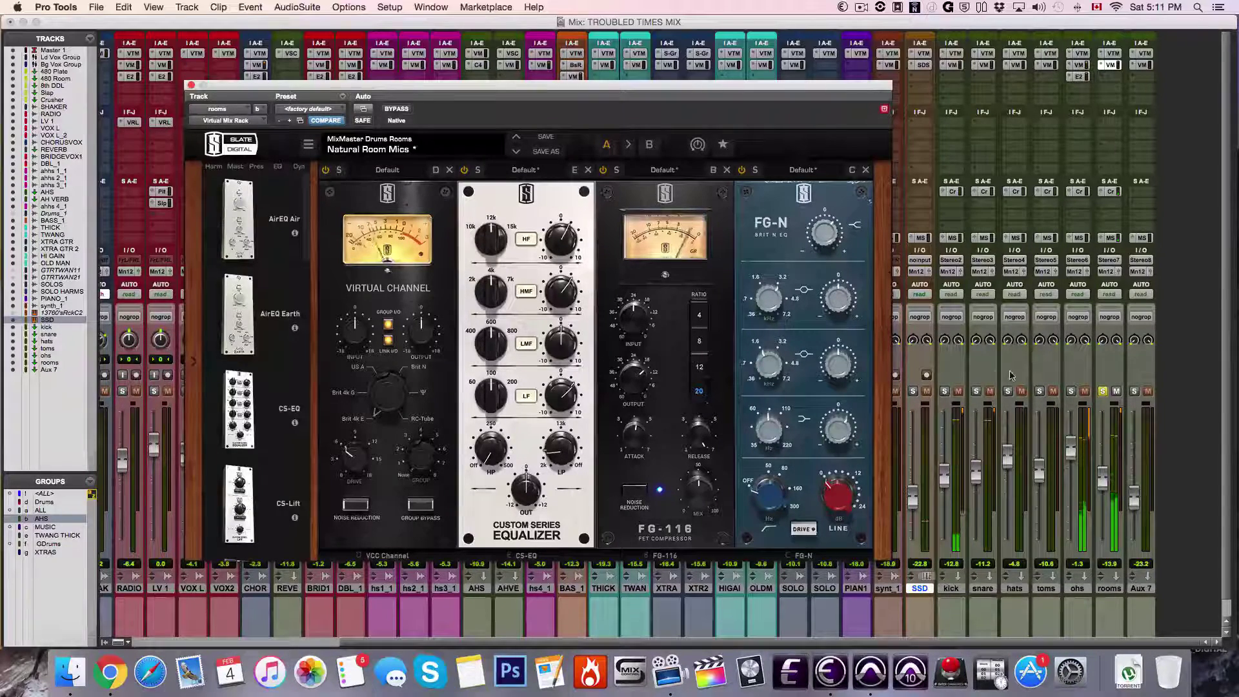
Audition the rooms together with the ohs, clear both solos, and toggle the rooms track's mute.
{"action": "left_click", "coordinate": [1071, 391]}
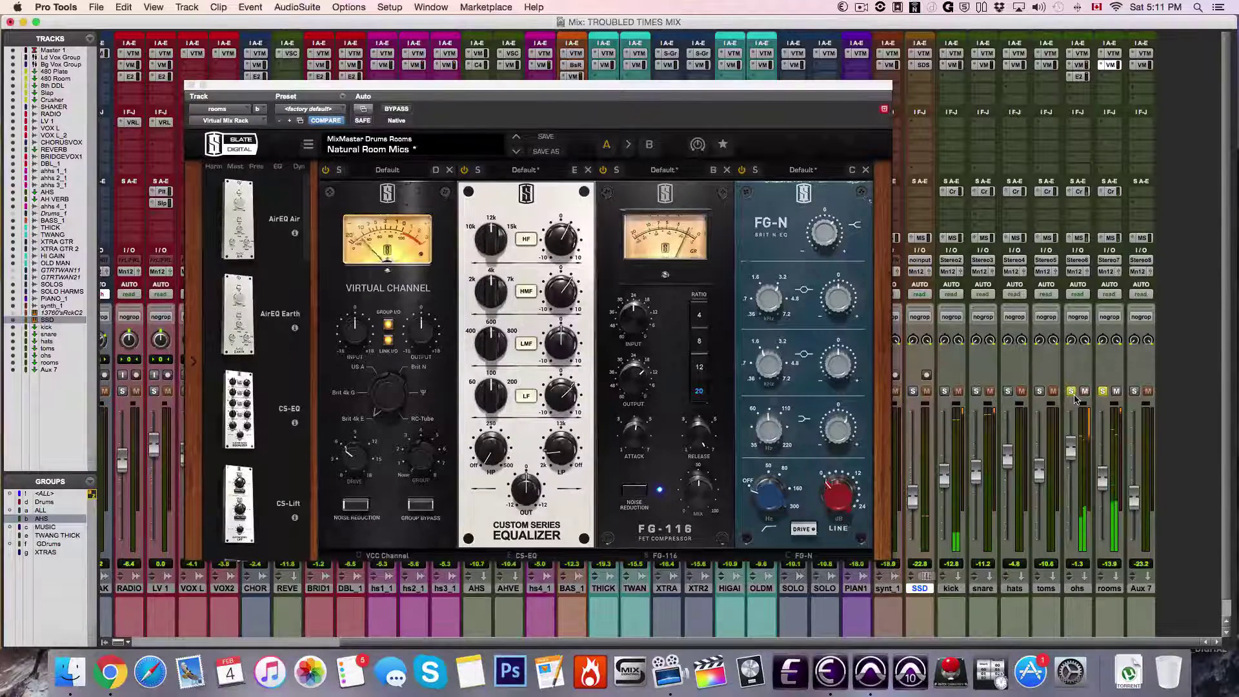
{"action": "left_click", "coordinate": [1071, 391]}
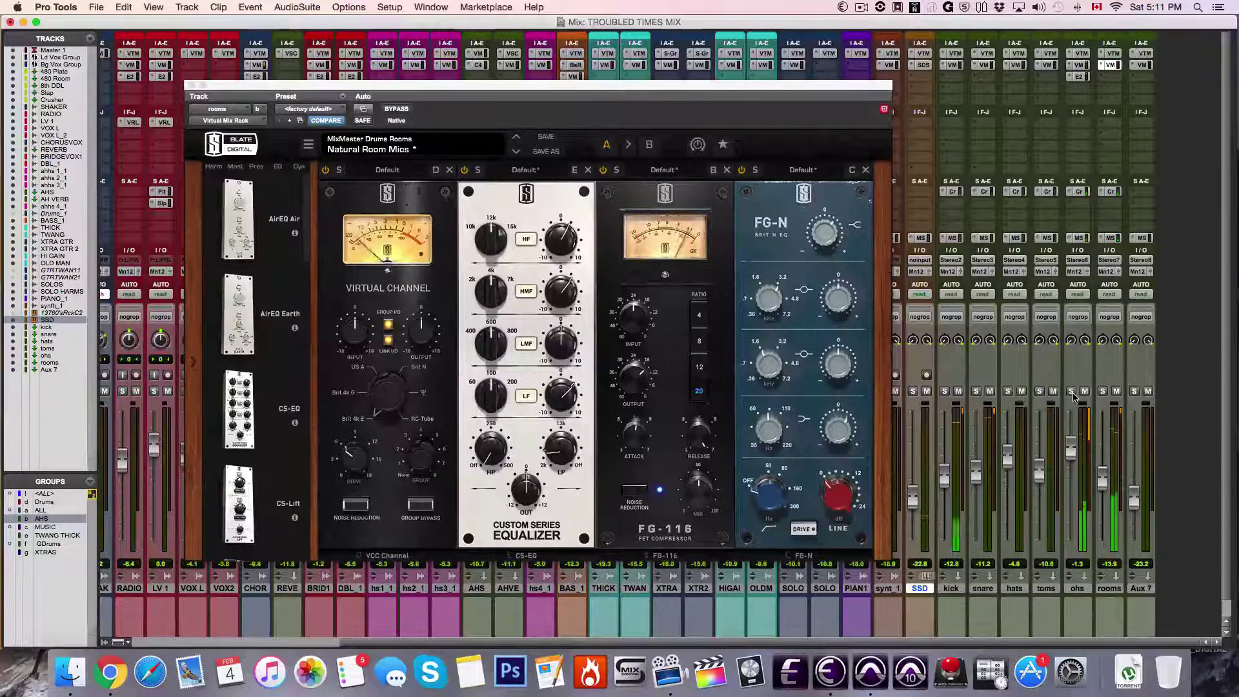
{"action": "left_click", "coordinate": [1116, 391]}
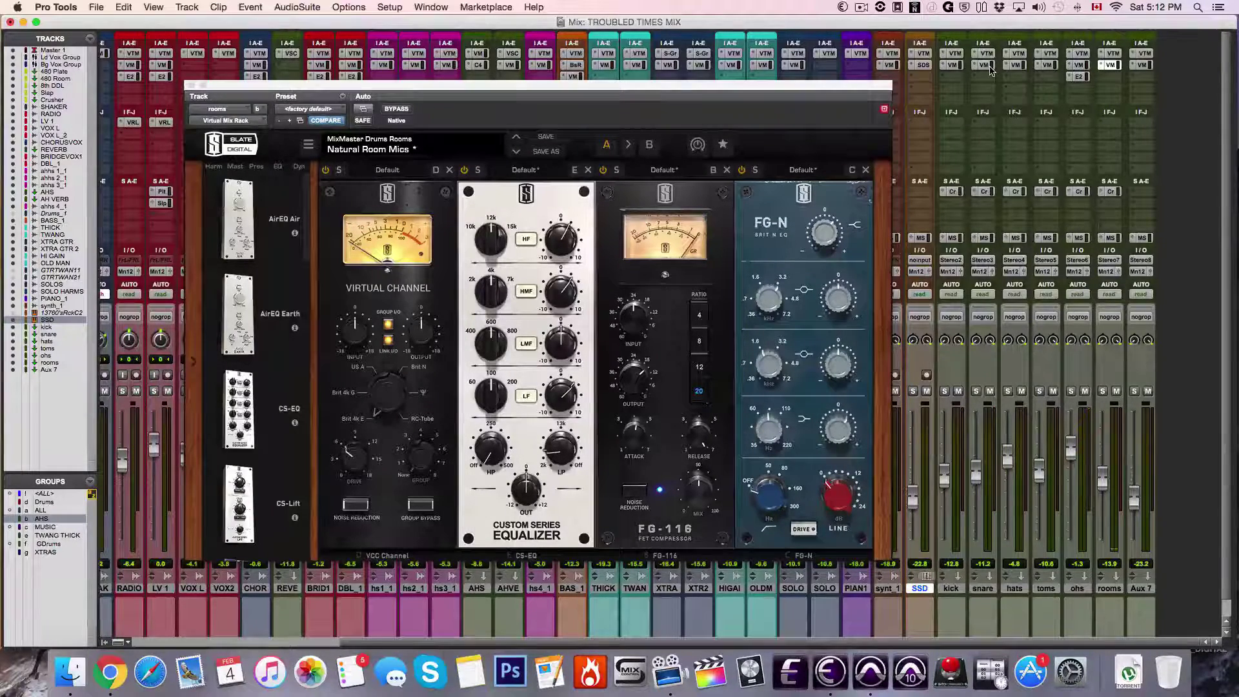
Open the kick track's Virtual Tape Machines and Virtual Mix Rack, and examine the rack's modules from the FG-S EQ through the Trimmer.
{"action": "left_click", "coordinate": [952, 65]}
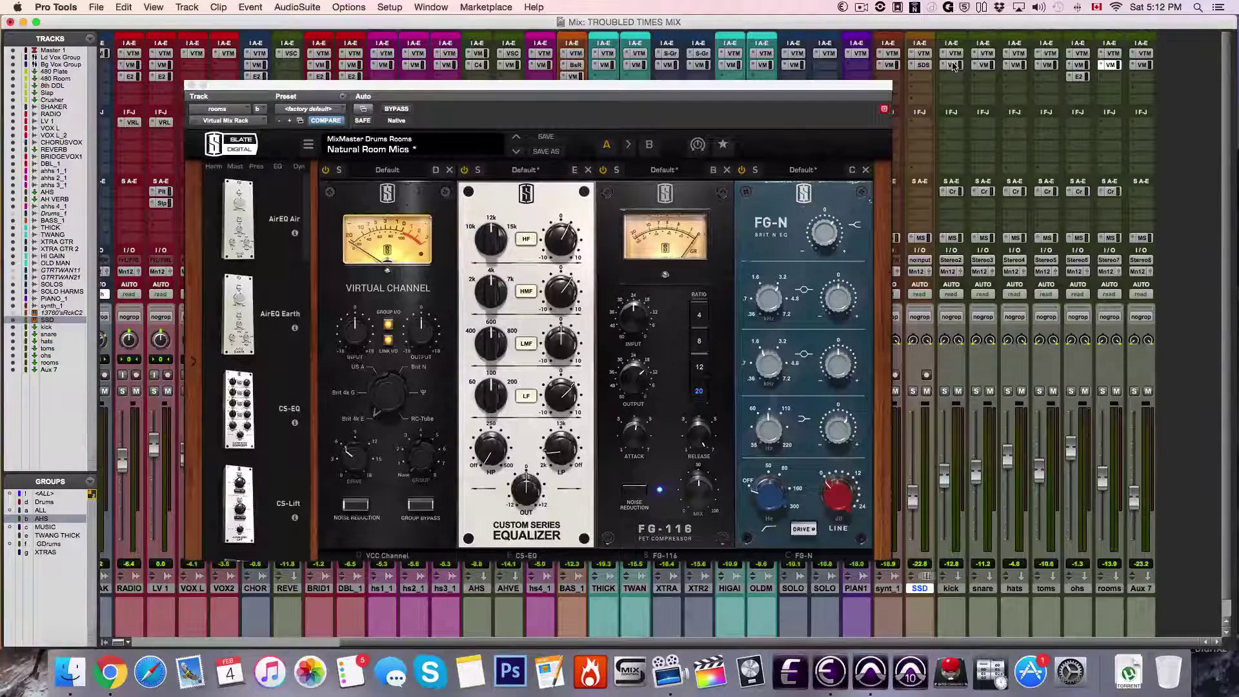
{"action": "left_click", "coordinate": [953, 54]}
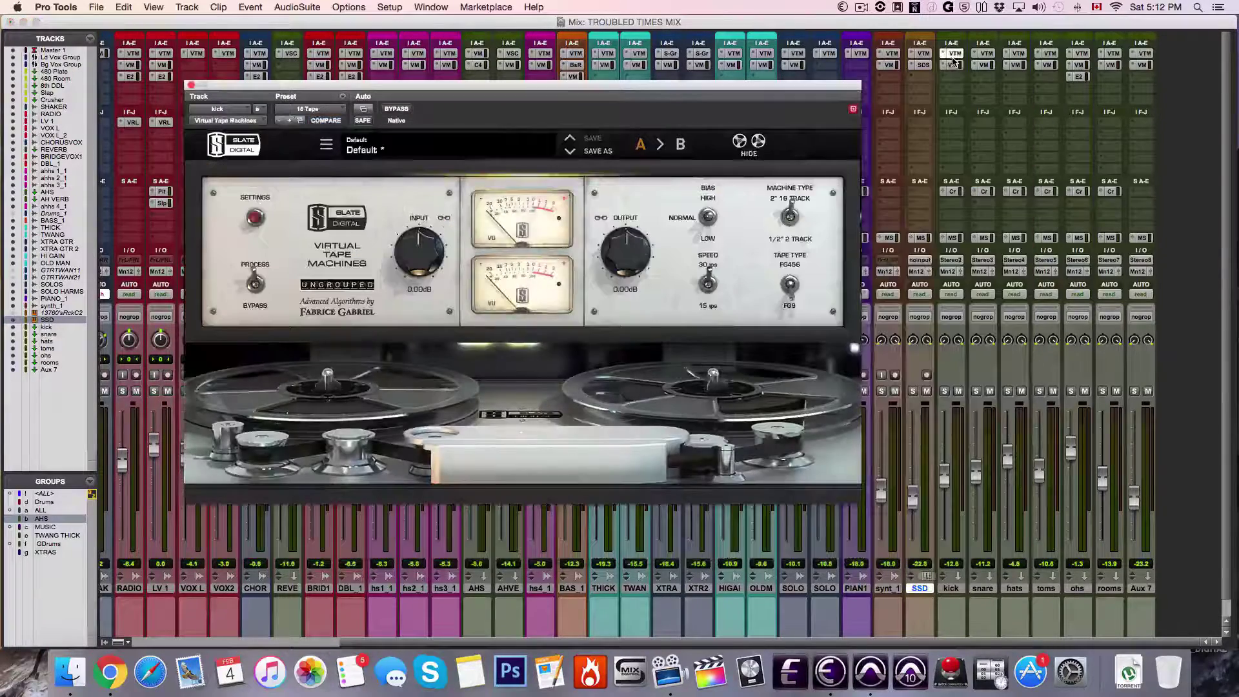
{"action": "left_click", "coordinate": [954, 65]}
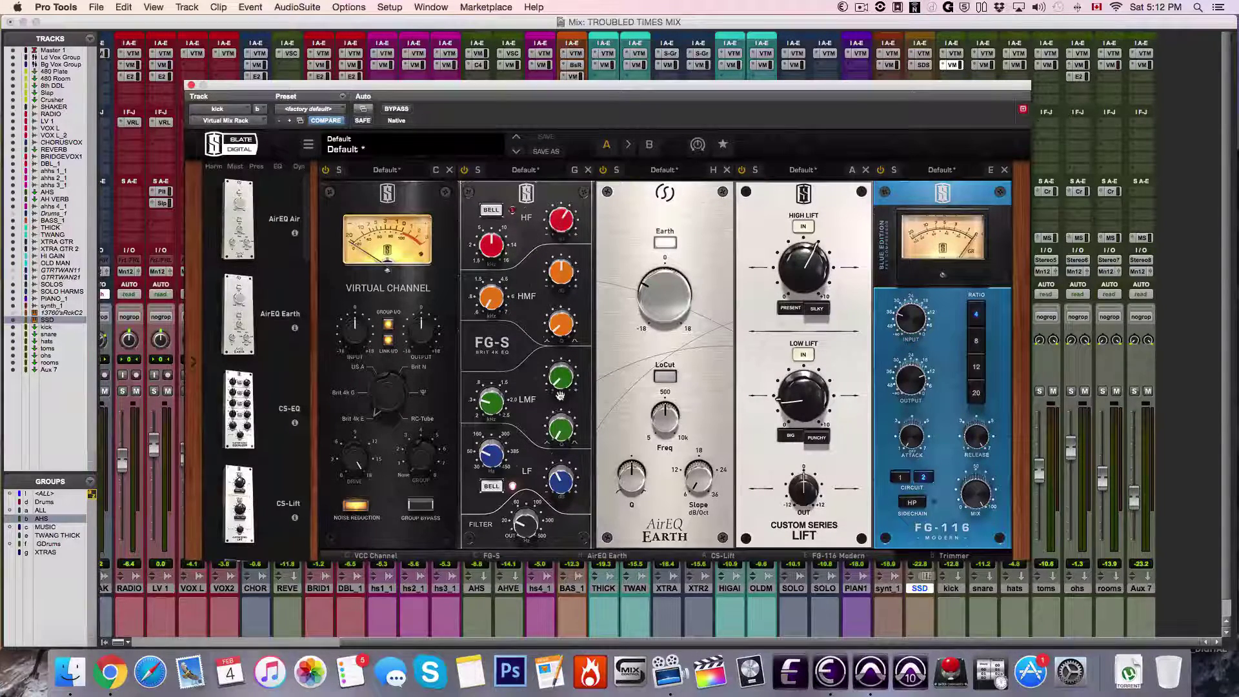
{"action": "mouse_move", "coordinate": [485, 404]}
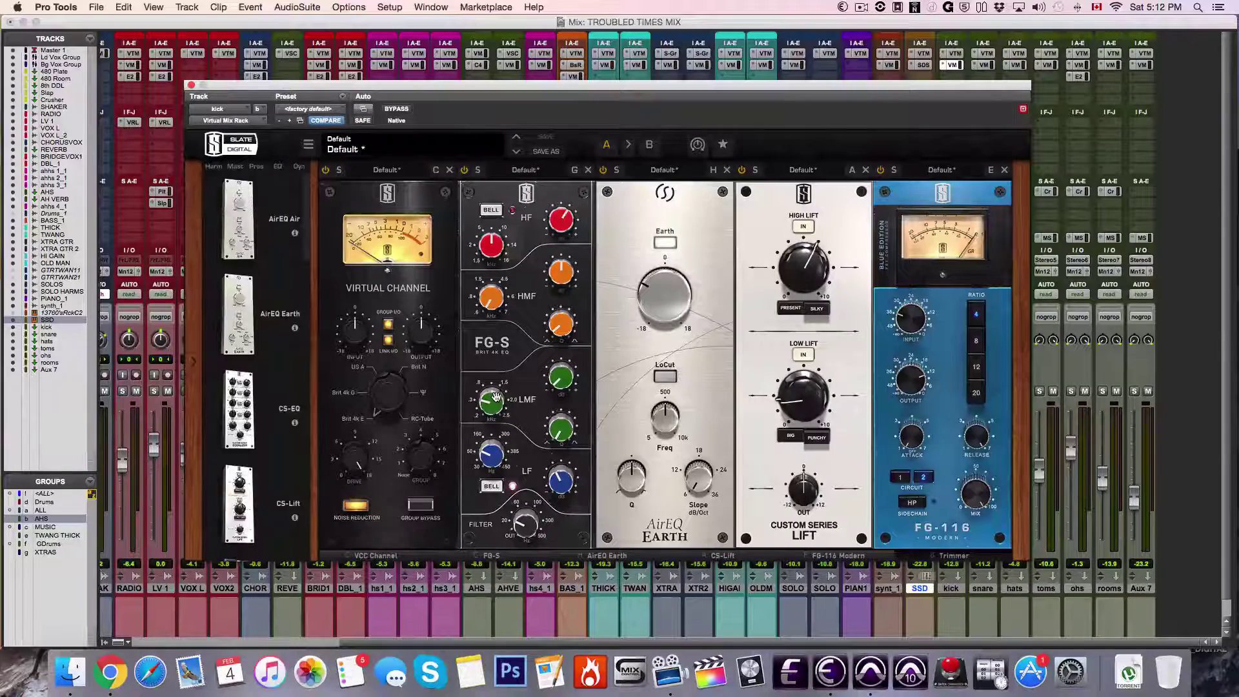
{"action": "mouse_move", "coordinate": [563, 489]}
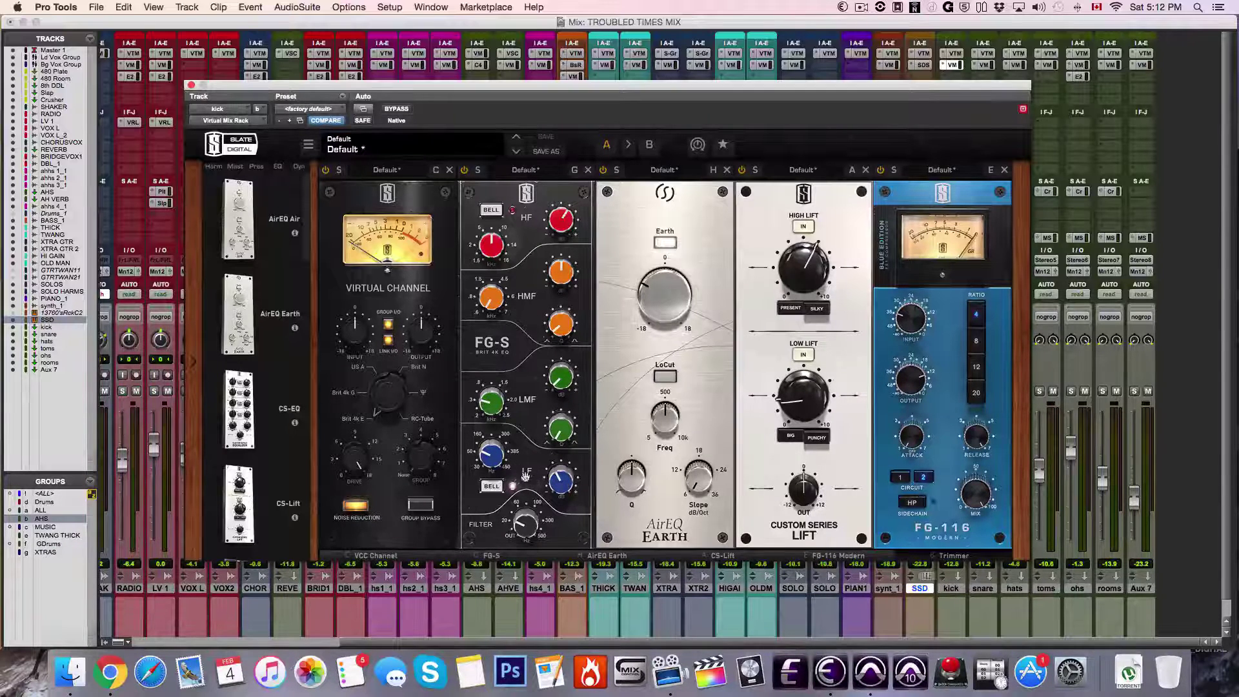
{"action": "mouse_move", "coordinate": [529, 519]}
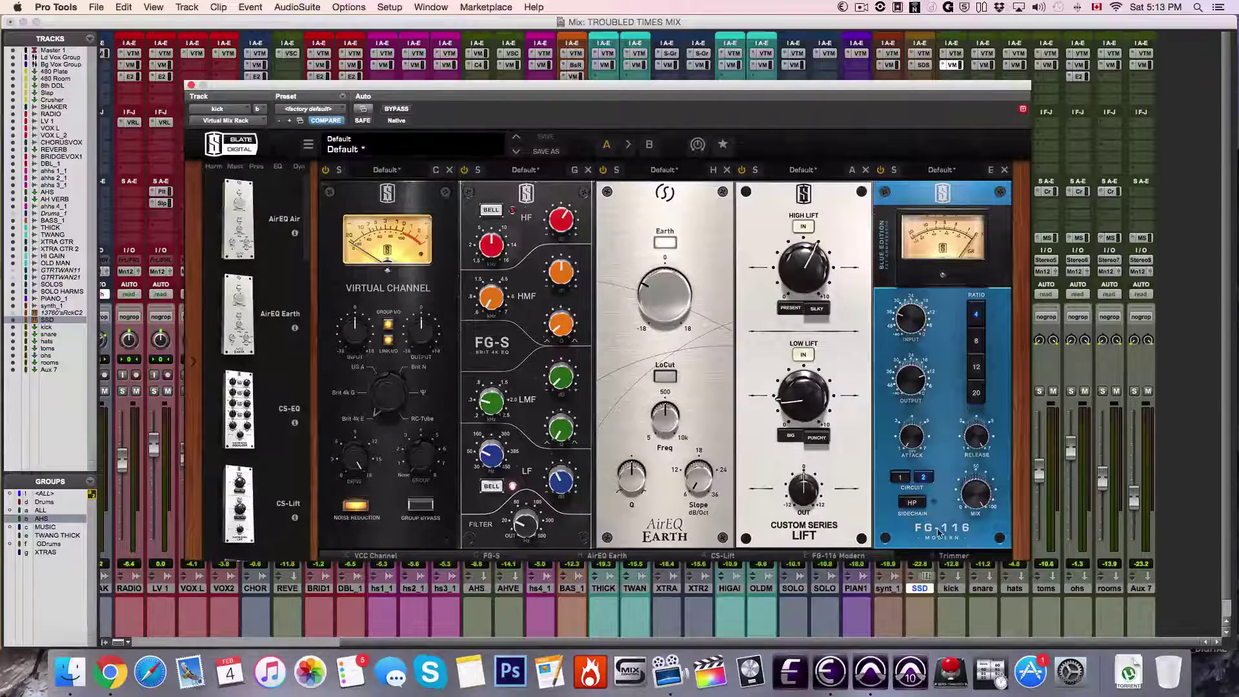
{"action": "left_click", "coordinate": [944, 553]}
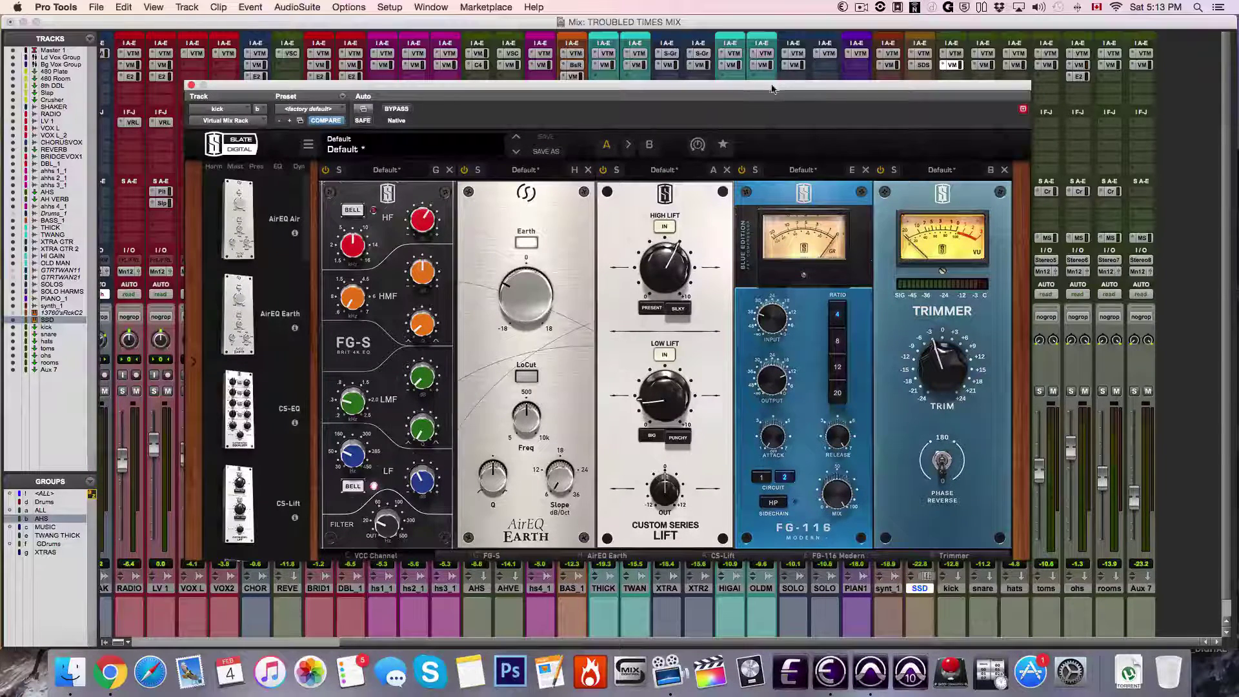
Move the kick's Virtual Mix Rack clear of the drum channels, compare it bypassed and active with the kick soloed, and close it.
{"action": "left_click_drag", "start_coordinate": [781, 85], "coordinate": [638, 46]}
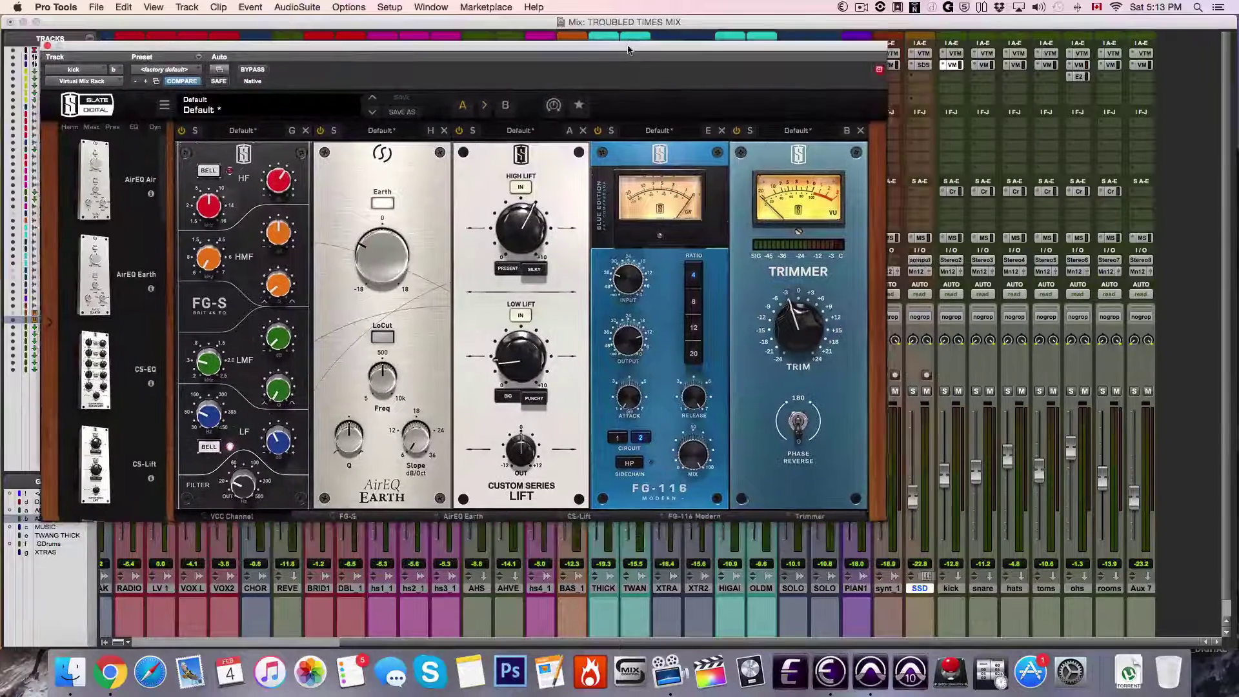
{"action": "left_click", "coordinate": [944, 391]}
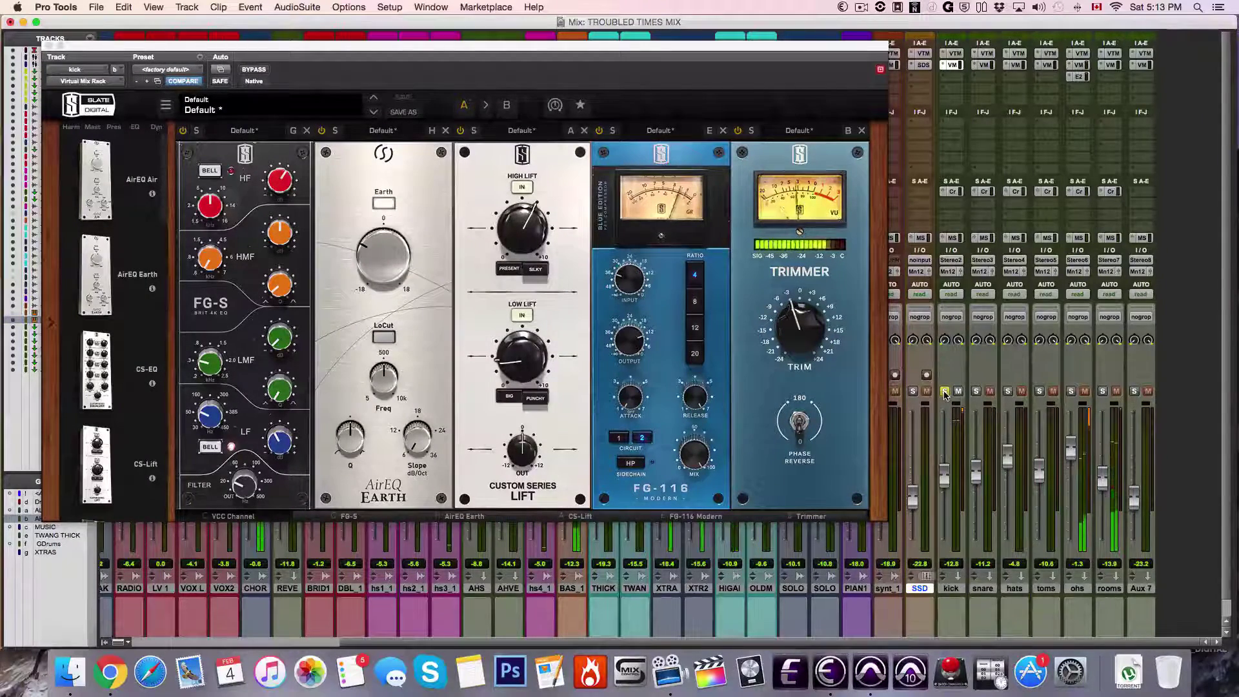
{"action": "left_click", "coordinate": [253, 69]}
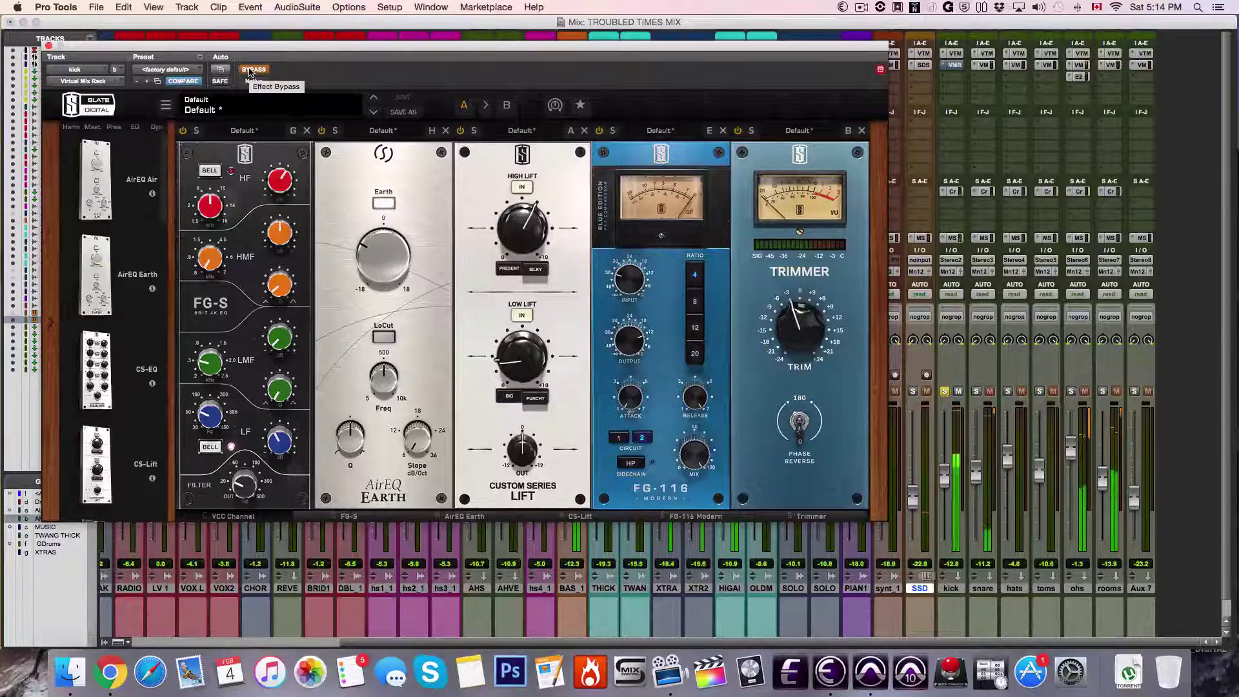
{"action": "left_click", "coordinate": [252, 70]}
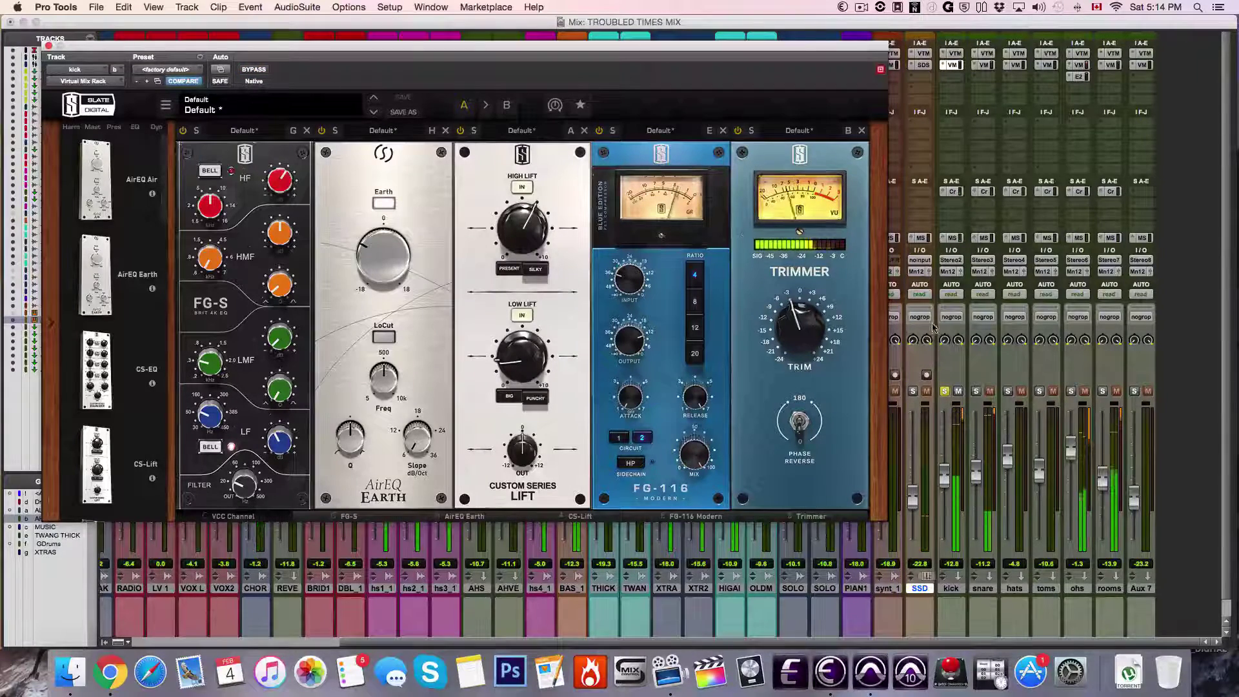
{"action": "left_click", "coordinate": [946, 392]}
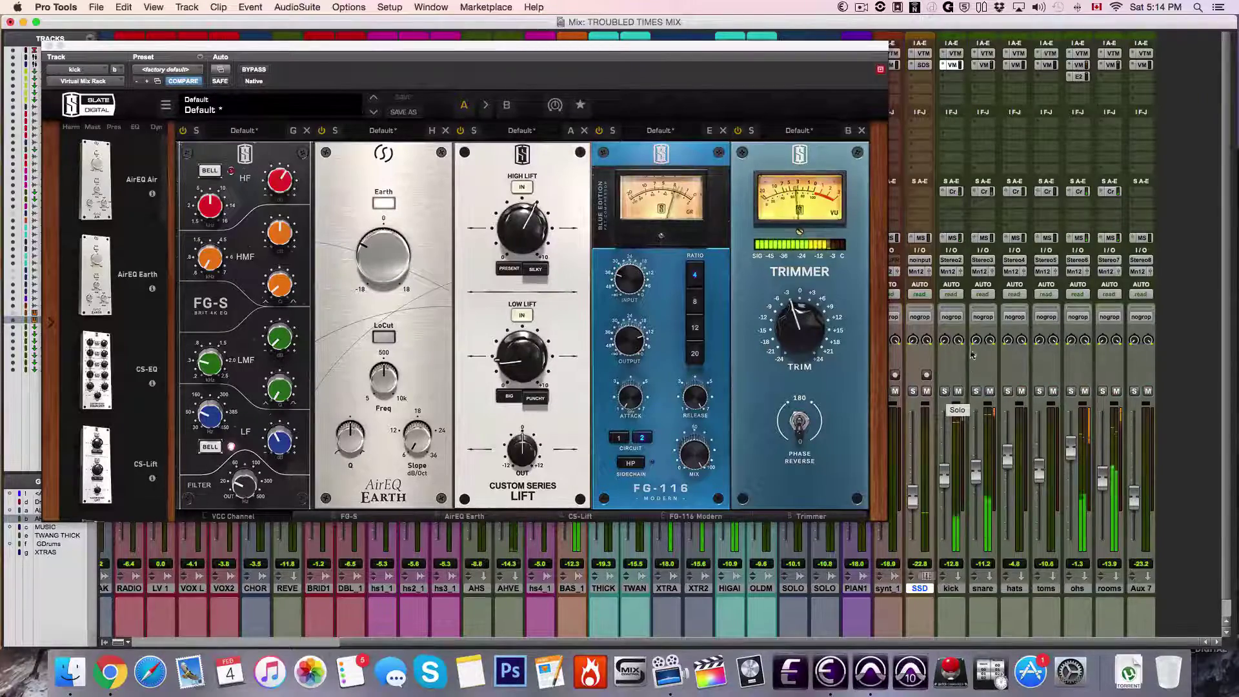
{"action": "left_click", "coordinate": [49, 47]}
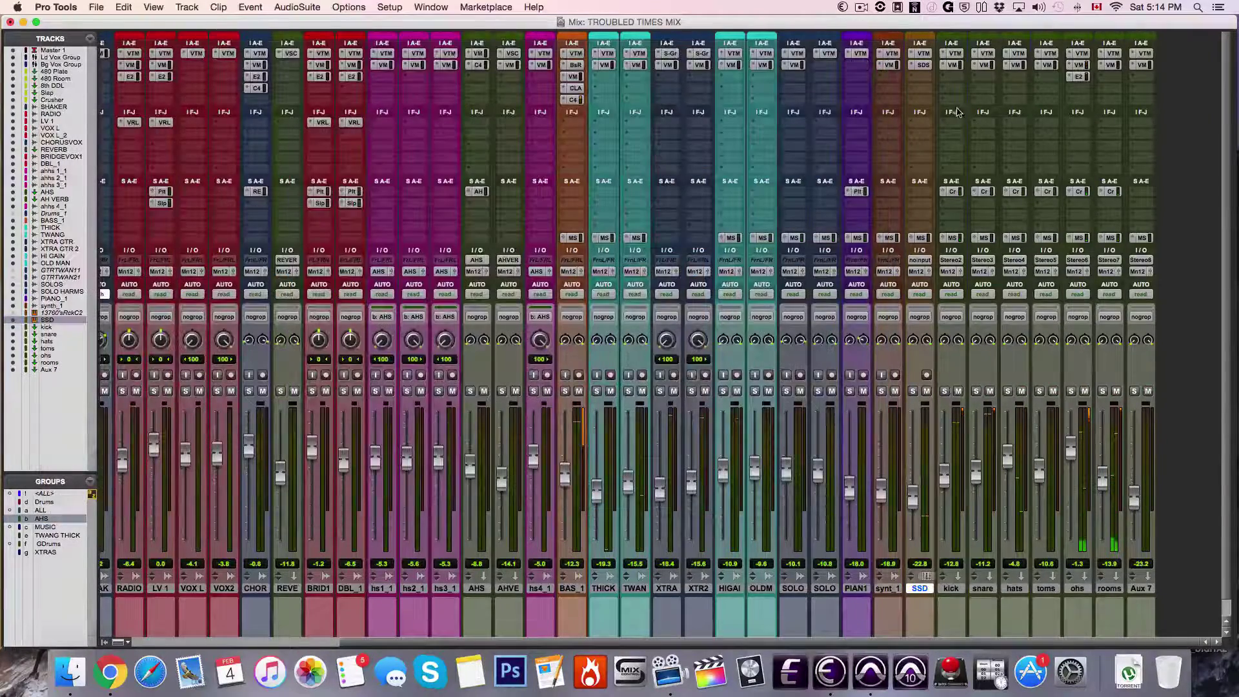
Open the snare track's Virtual Mix Rack and solo the snare.
{"action": "left_click", "coordinate": [982, 64]}
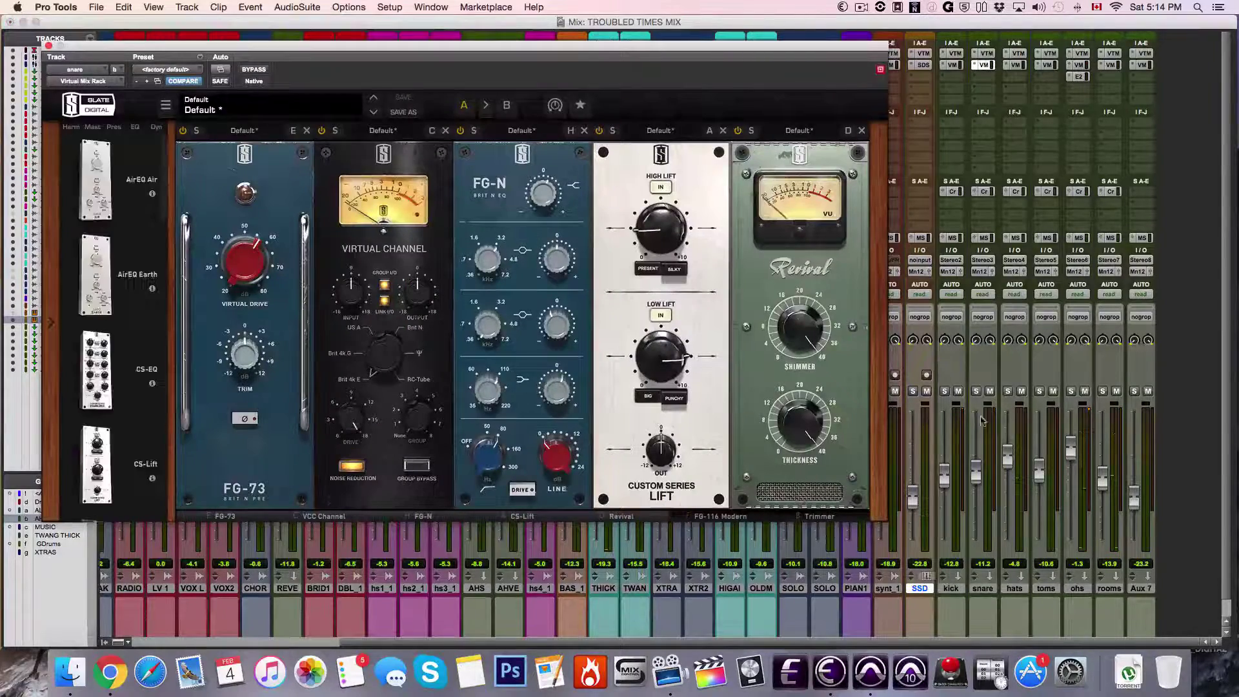
{"action": "left_click", "coordinate": [864, 5]}
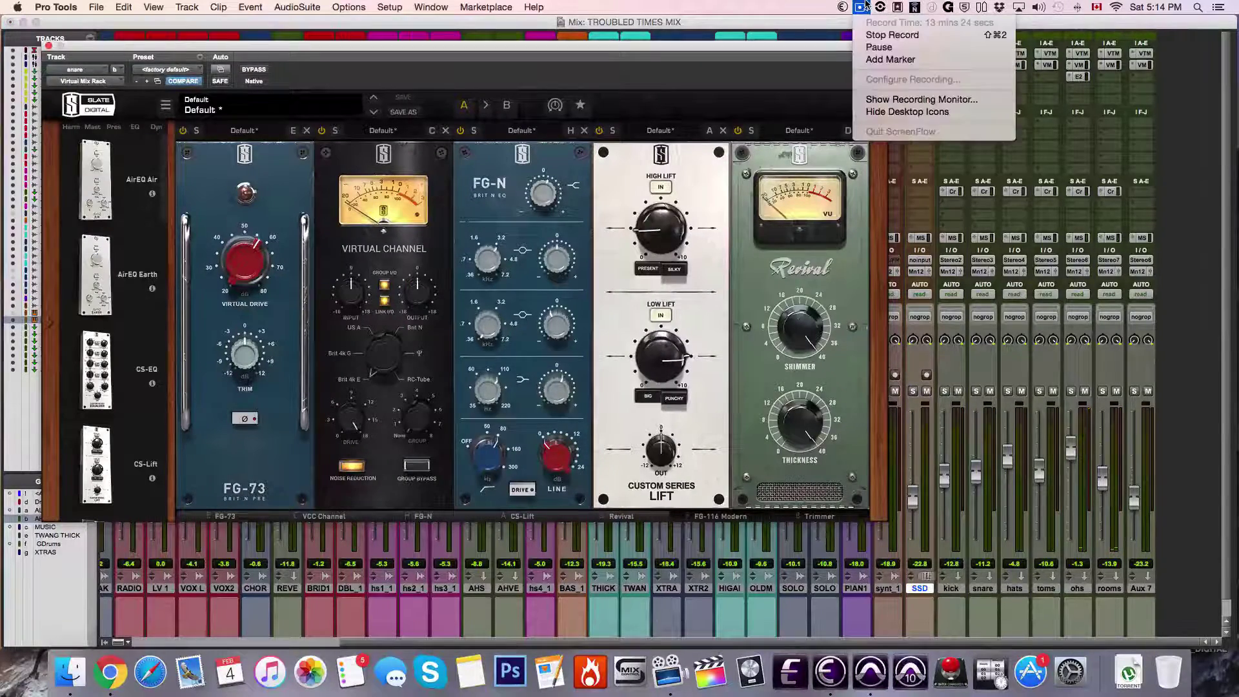
{"action": "left_click", "coordinate": [865, 5]}
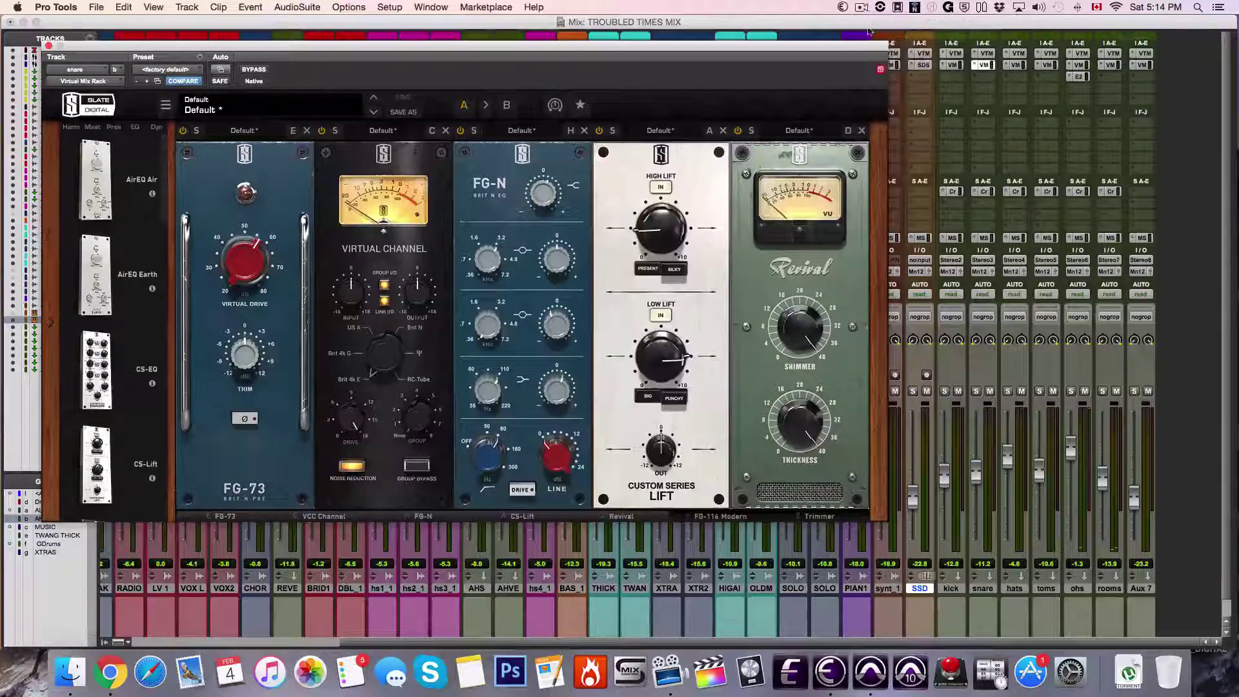
{"action": "left_click", "coordinate": [975, 392]}
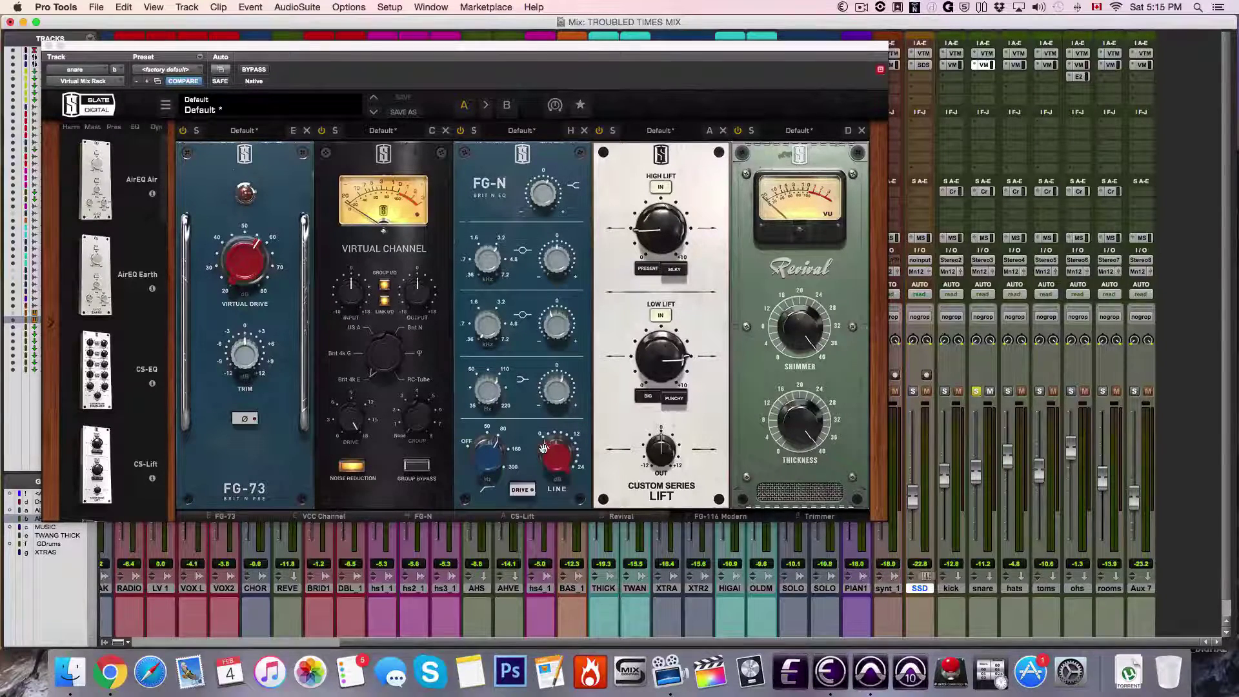
Examine the high-pass filter and EQ band settings of the snare's FG-N module.
{"action": "left_click", "coordinate": [494, 448]}
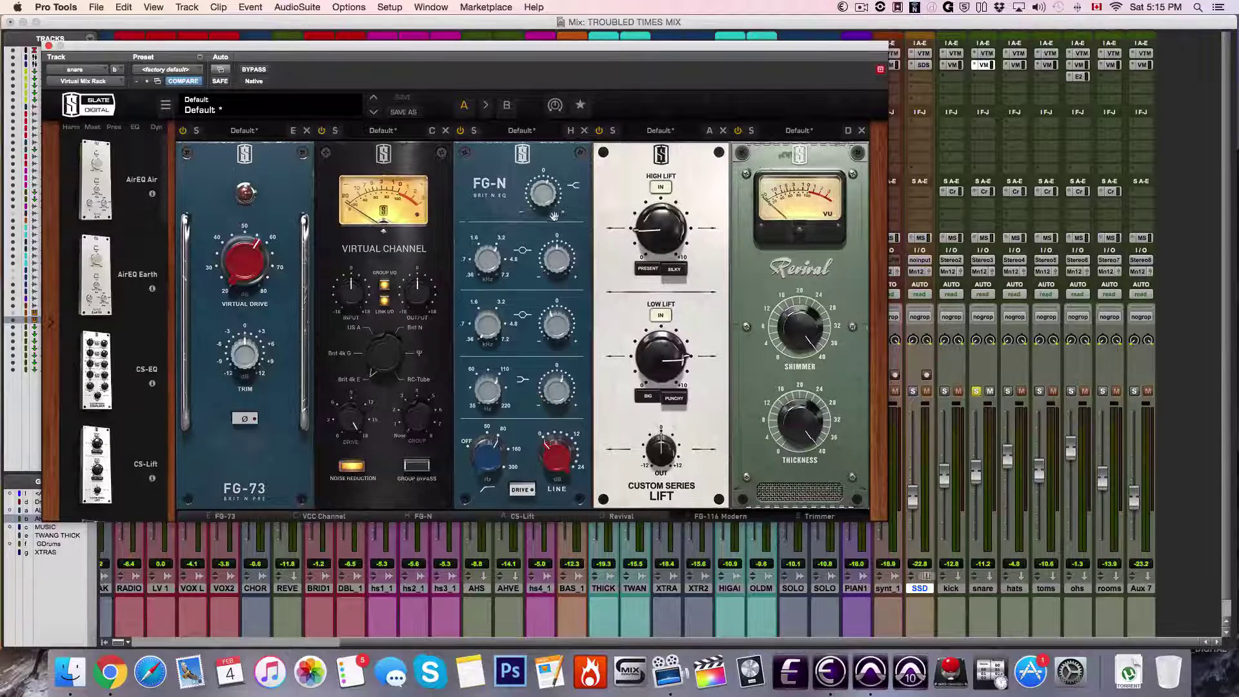
{"action": "mouse_move", "coordinate": [547, 207]}
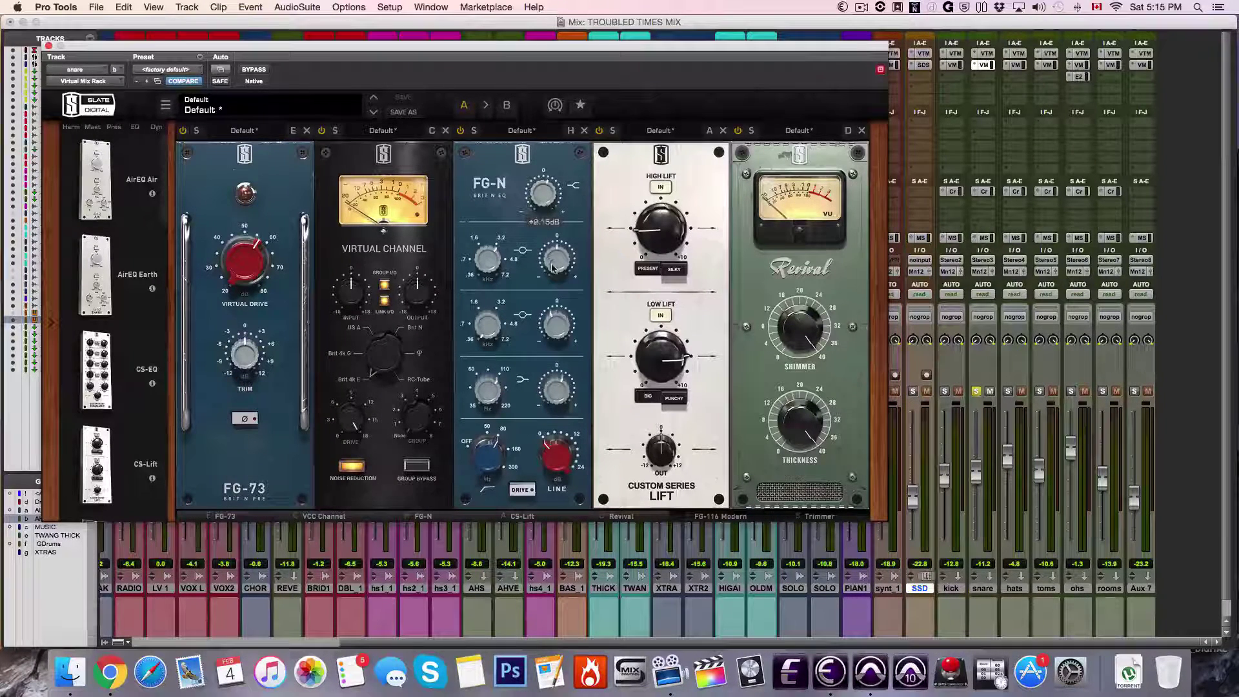
{"action": "mouse_move", "coordinate": [557, 334]}
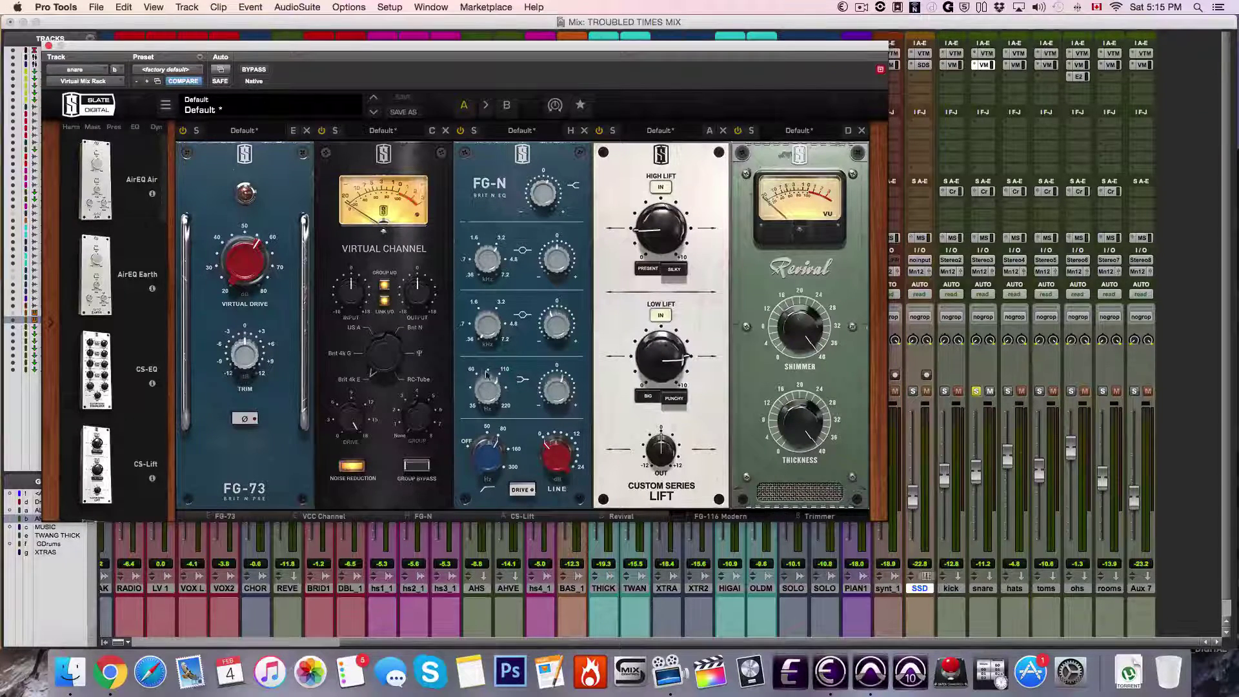
{"action": "left_click_drag", "start_coordinate": [486, 373], "coordinate": [476, 395]}
Show the snare rack's FG-116 Modern and Trimmer modules, and compare the whole rack bypassed and active during playback.
{"action": "left_click", "coordinate": [727, 514]}
{"action": "left_click", "coordinate": [777, 520]}
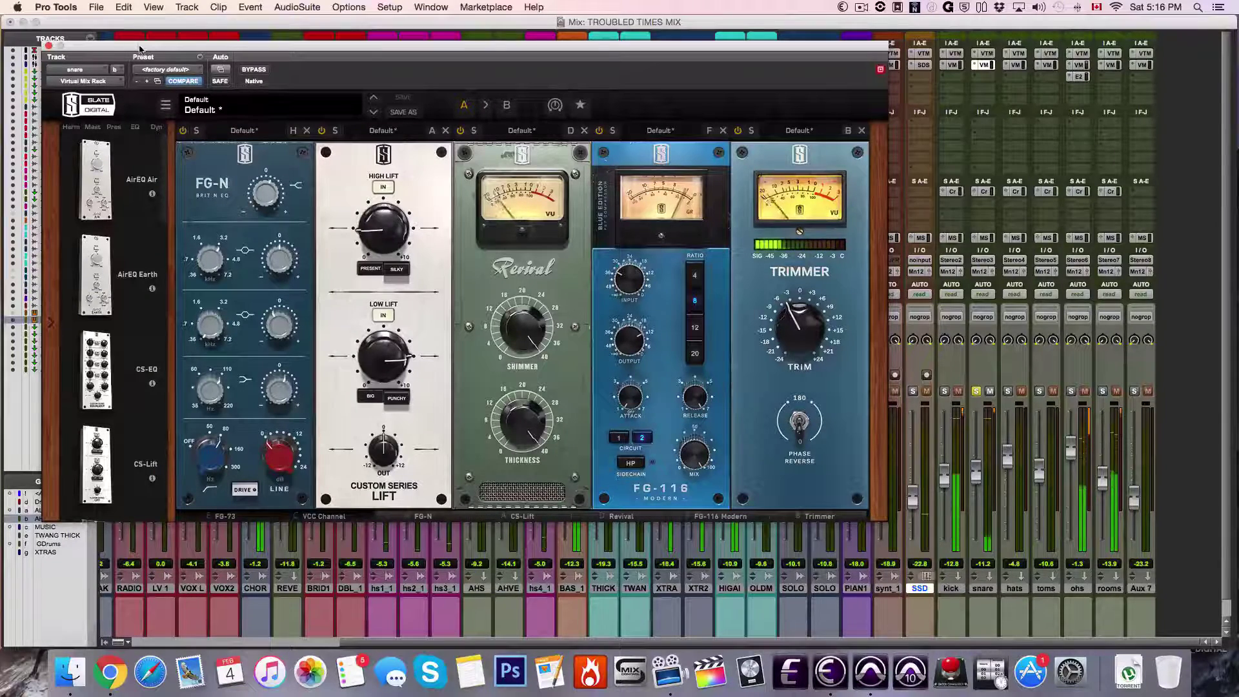
{"action": "left_click", "coordinate": [252, 71]}
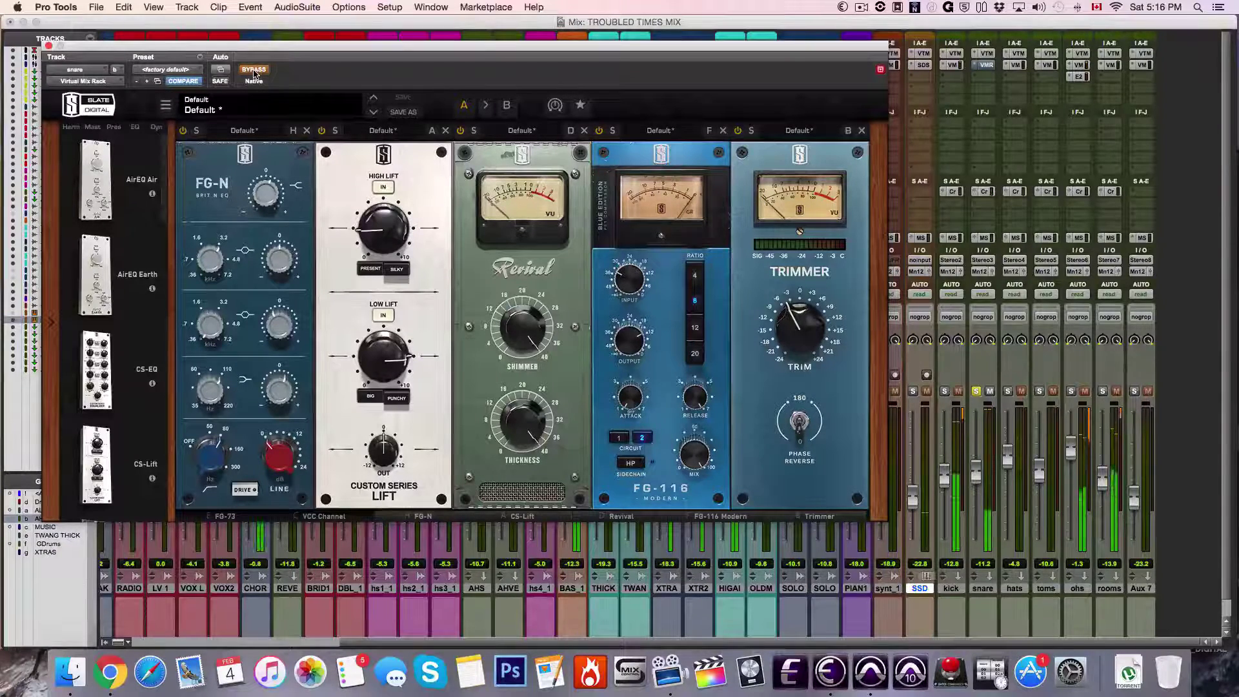
{"action": "left_click", "coordinate": [254, 71]}
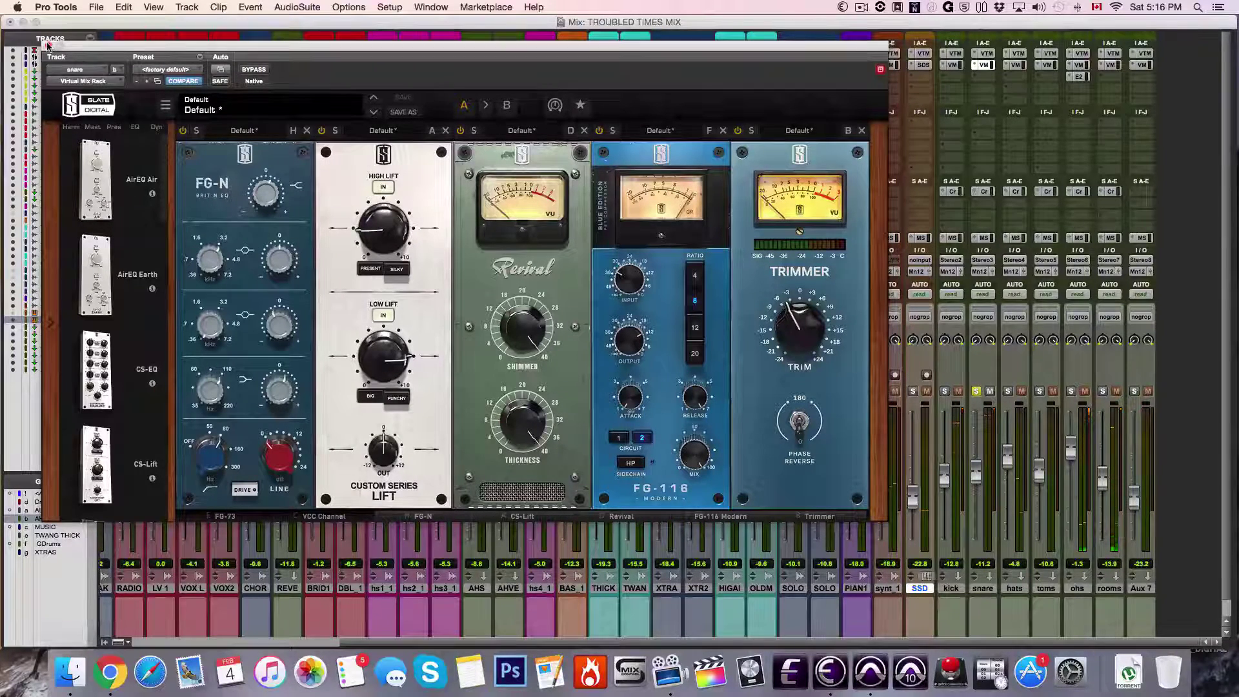
Unsolo the snare, compare its Virtual Mix Rack bypassed and active within the full mix, and close the rack.
{"action": "left_click", "coordinate": [976, 392]}
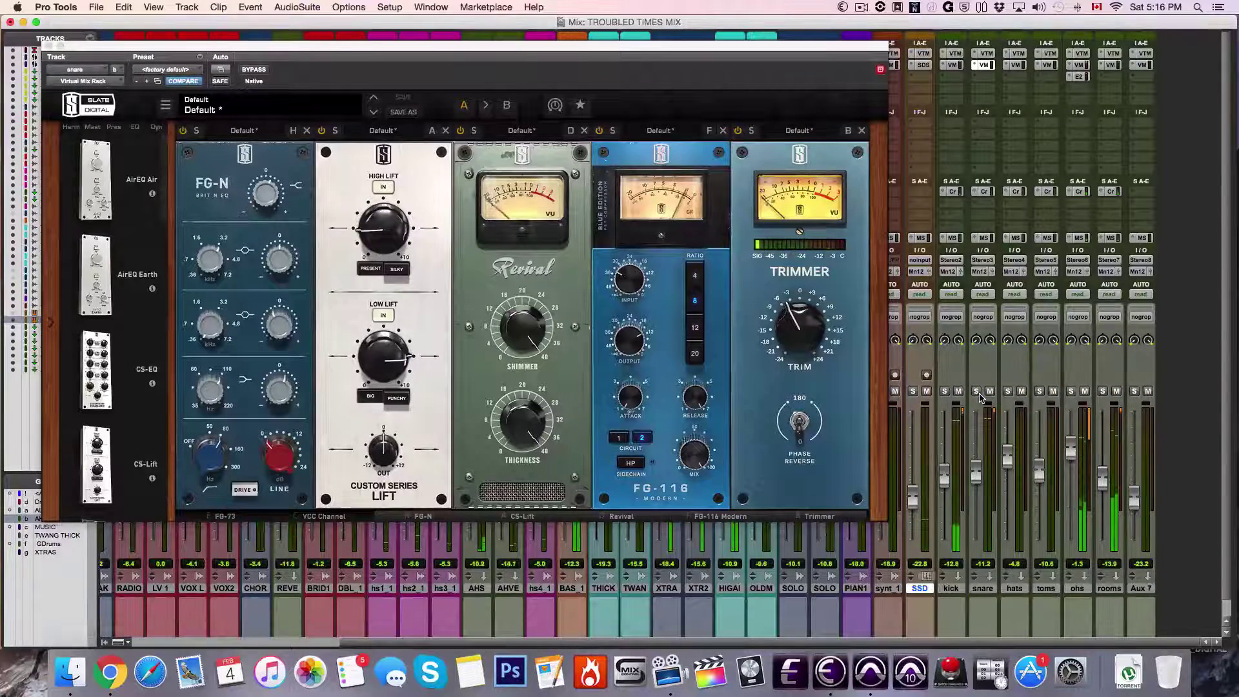
{"action": "left_click", "coordinate": [253, 70]}
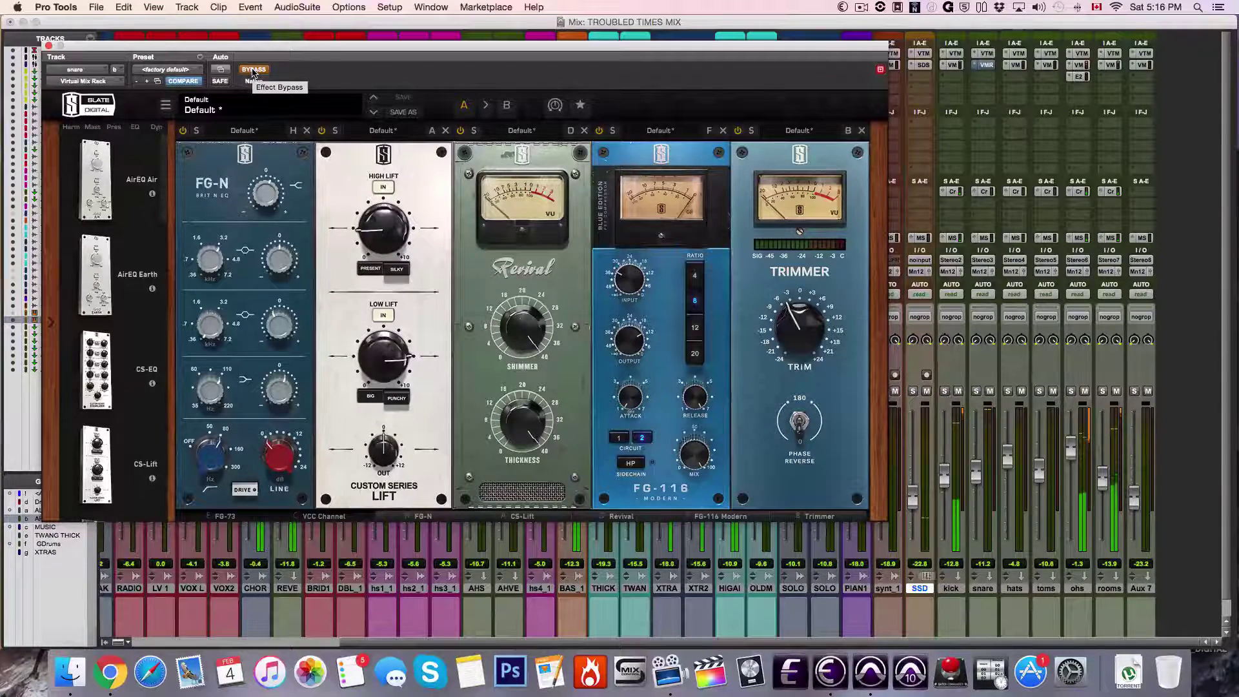
{"action": "left_click", "coordinate": [253, 70]}
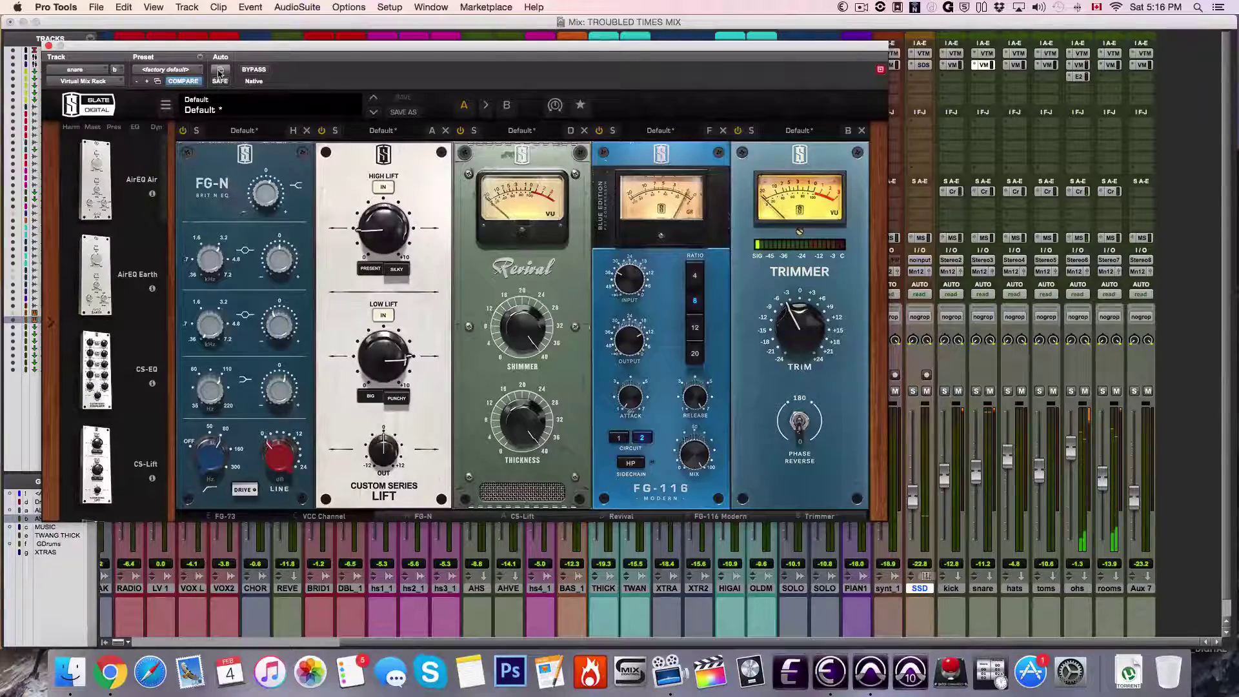
{"action": "left_click", "coordinate": [48, 46]}
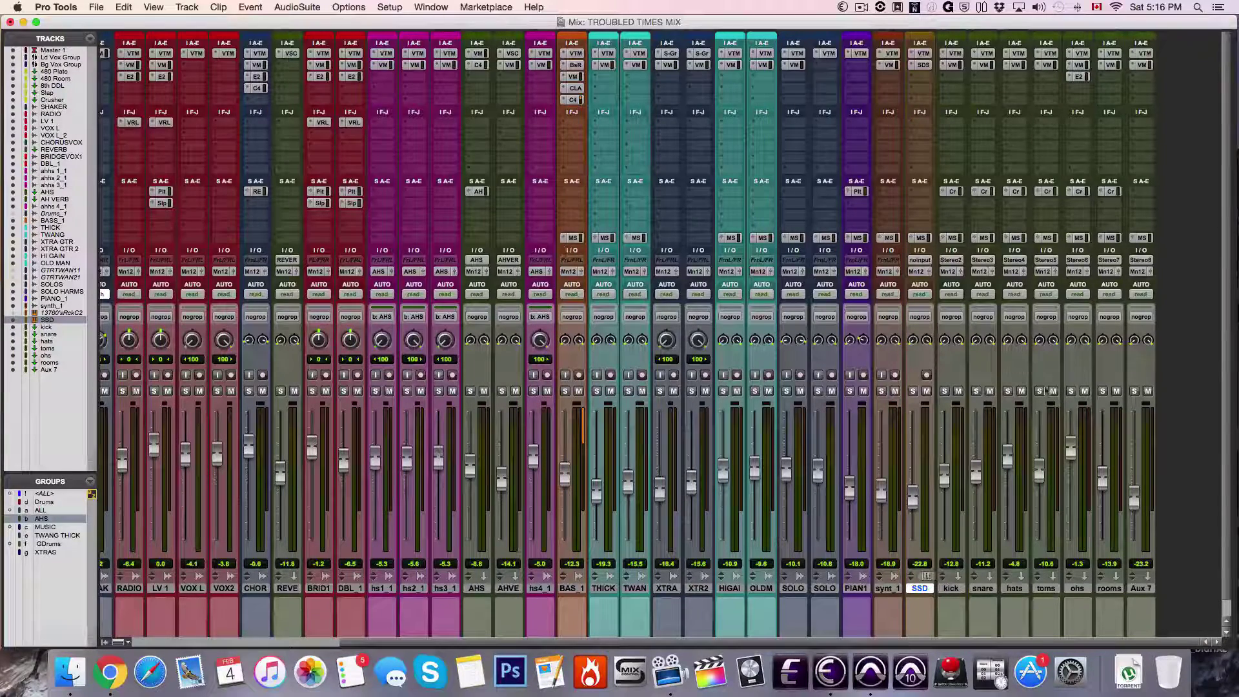
Show the Virtual Mix Racks of the hats and toms tracks, and select the toms track.
{"action": "left_click", "coordinate": [1024, 65]}
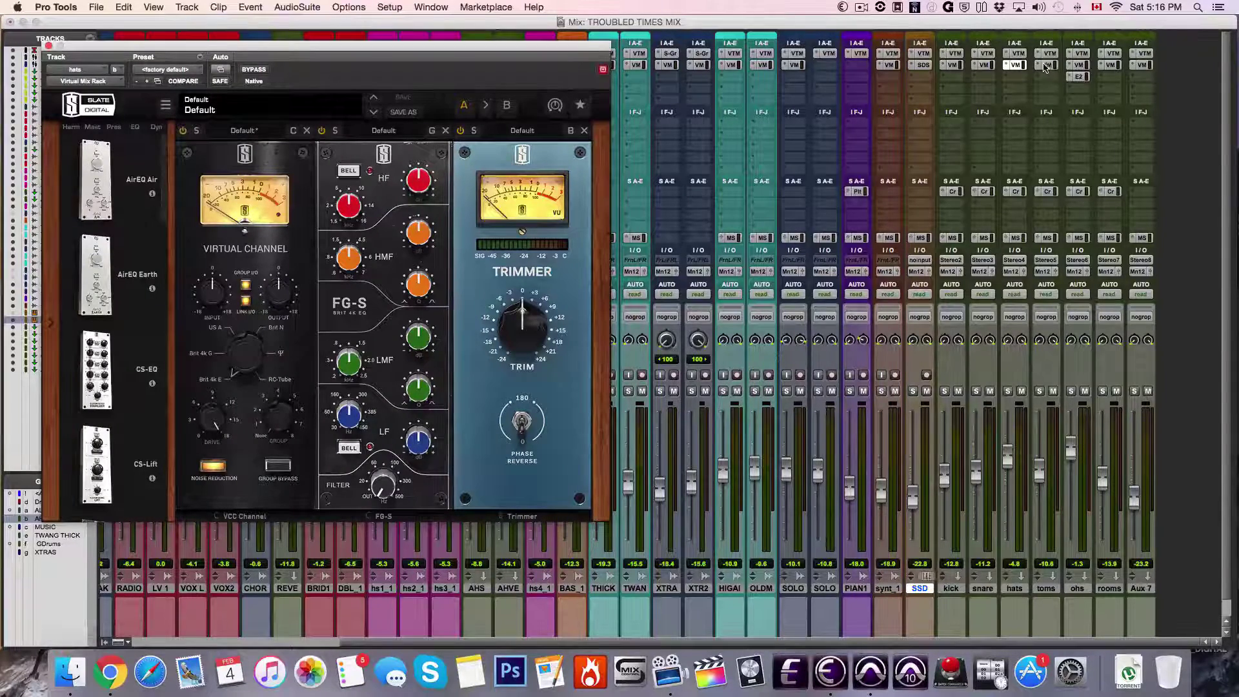
{"action": "left_click", "coordinate": [1046, 65]}
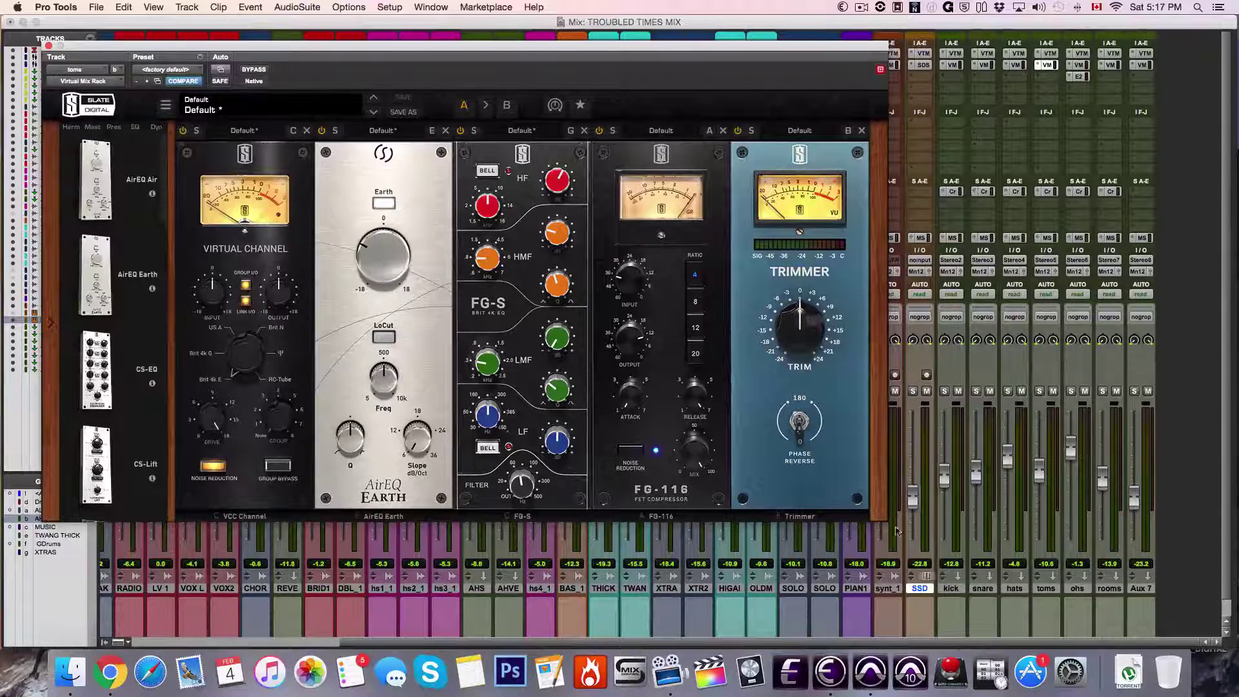
{"action": "left_click", "coordinate": [1046, 588]}
{"action": "key", "text": "XF86AudioRaiseVolume"}
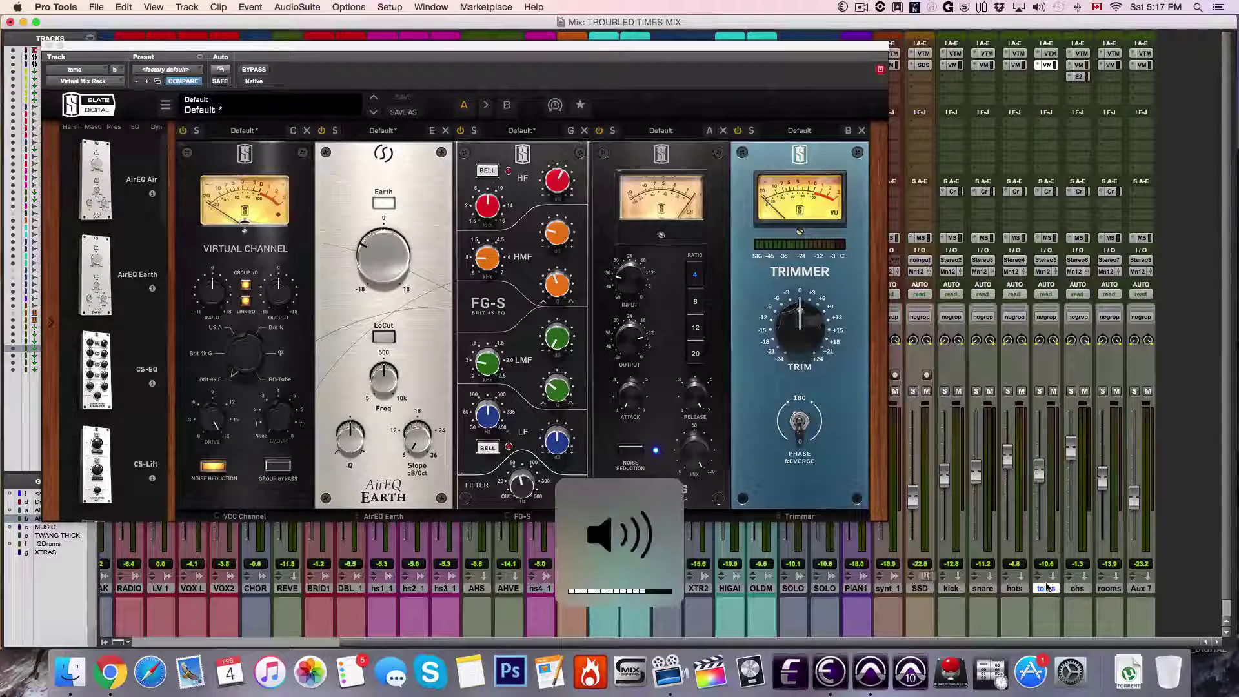
Locate the passage just before the Solo marker in the Edit window and start playback at about 1:48.
{"action": "key", "text": "super+equal"}
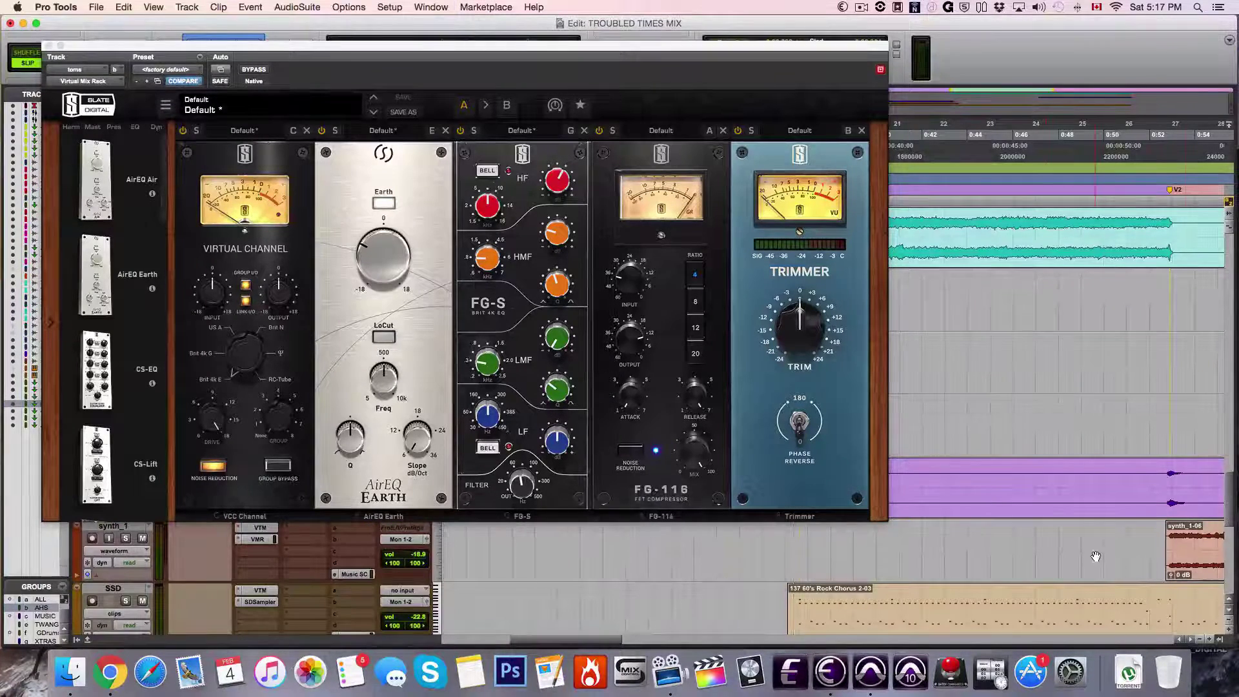
{"action": "scroll", "coordinate": [1096, 556], "scroll_direction": "right", "scroll_amount": 10}
{"action": "scroll", "coordinate": [1072, 550], "scroll_direction": "right", "scroll_amount": 10}
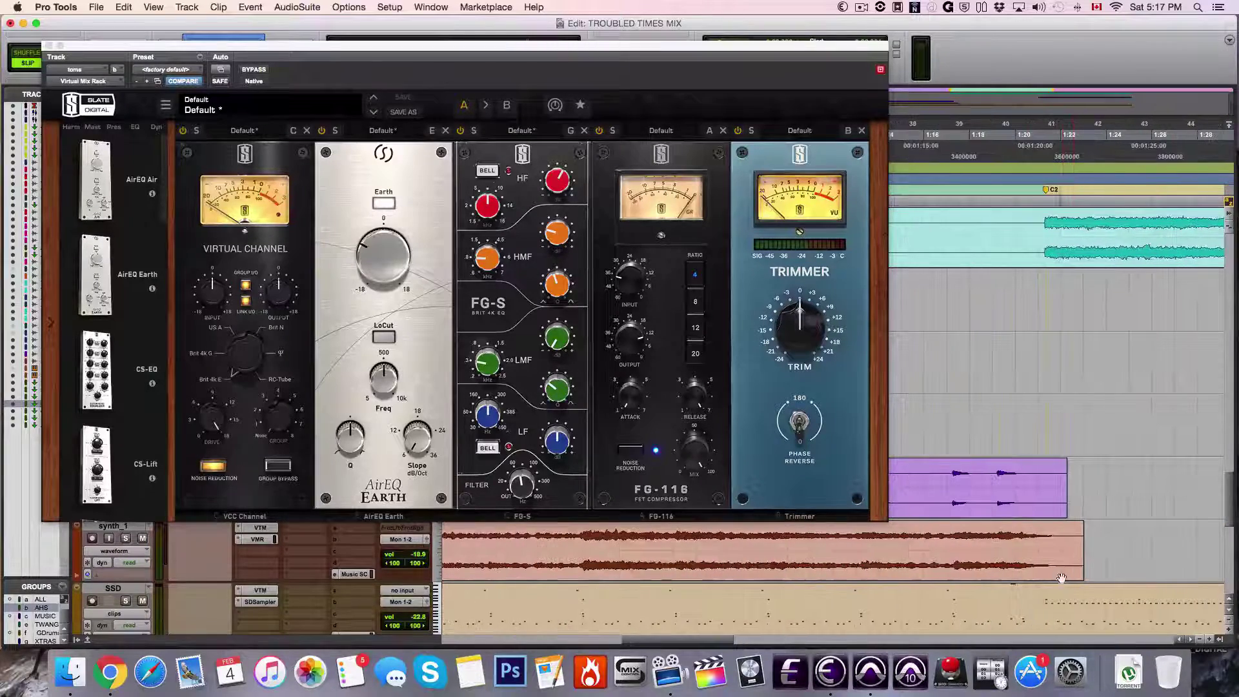
{"action": "scroll", "coordinate": [1061, 577], "scroll_direction": "right", "scroll_amount": 10}
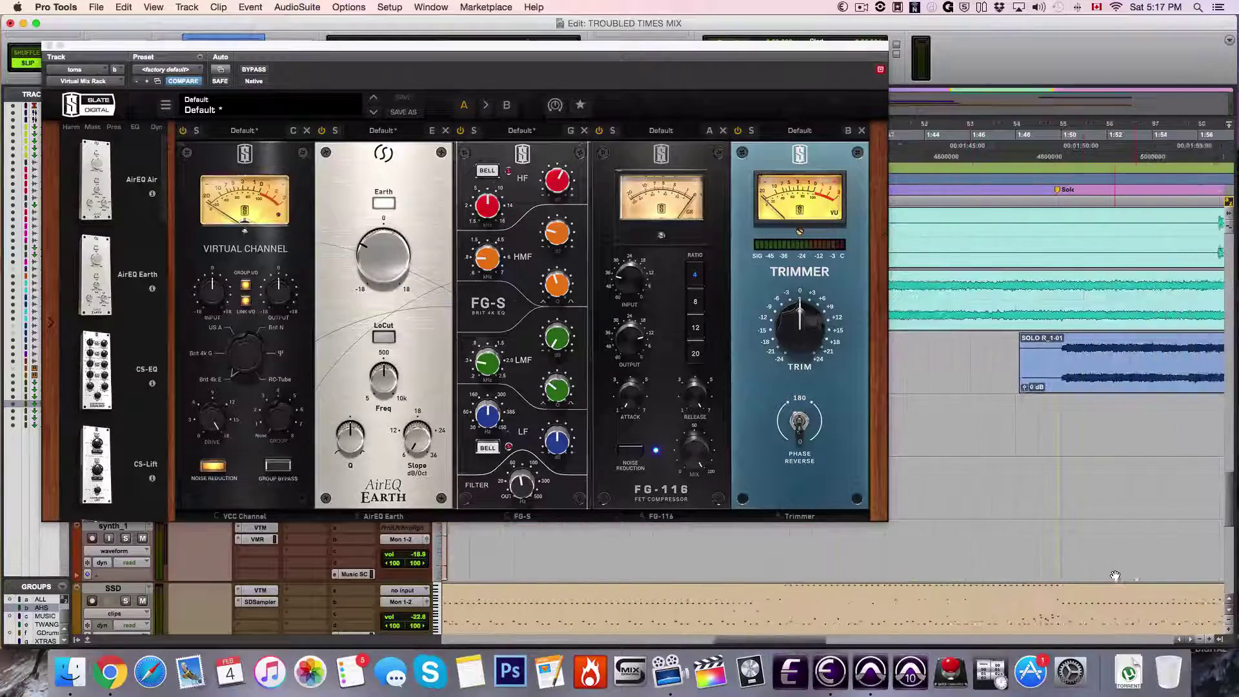
{"action": "scroll", "coordinate": [1114, 575], "scroll_direction": "left", "scroll_amount": 15}
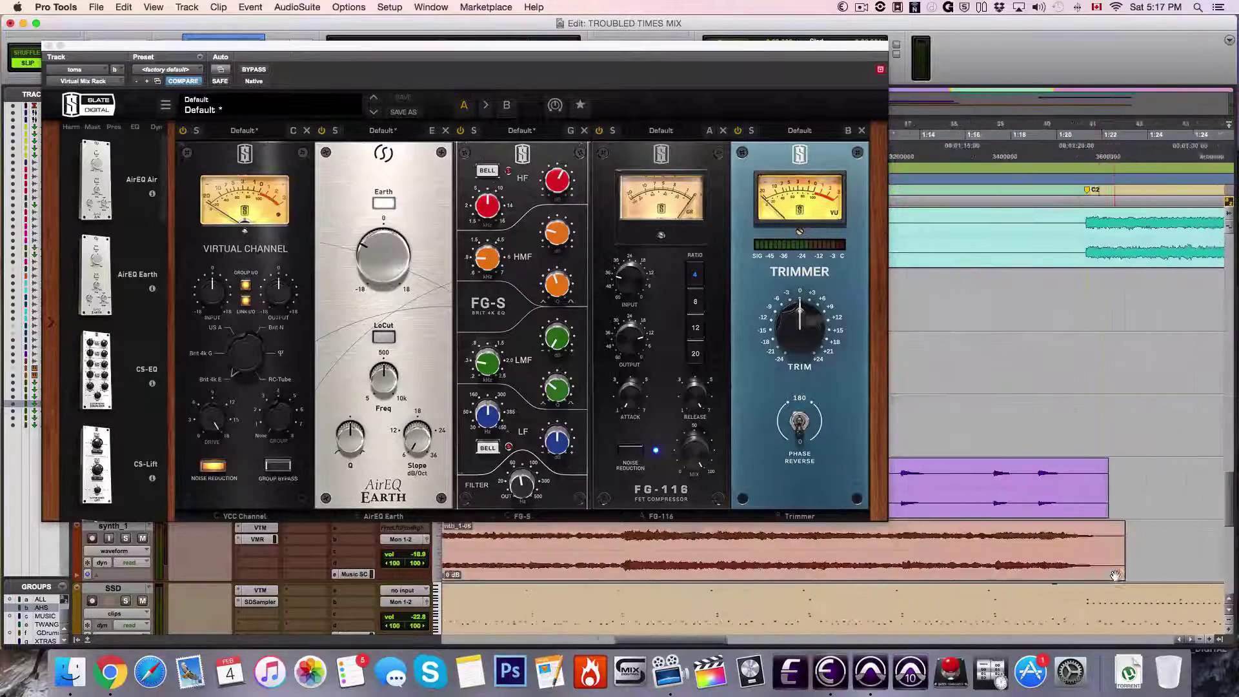
{"action": "scroll", "coordinate": [1115, 574], "scroll_direction": "right", "scroll_amount": 15}
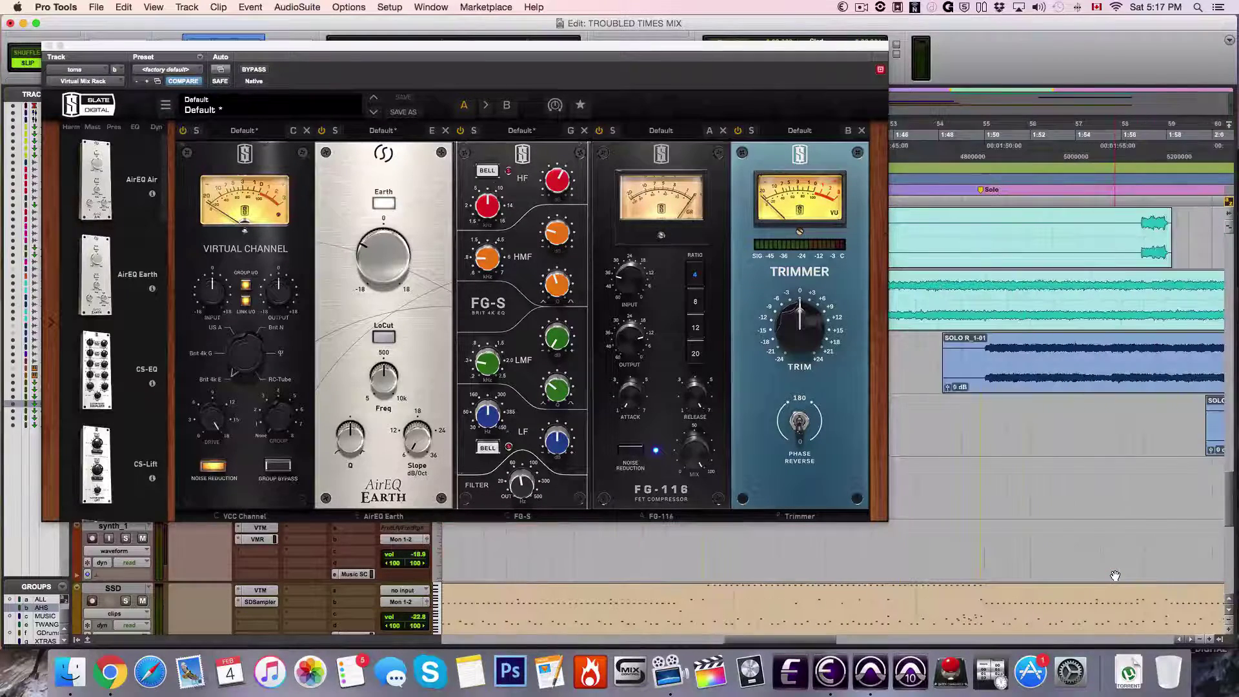
{"action": "left_click", "coordinate": [937, 580]}
{"action": "key", "text": "space"}
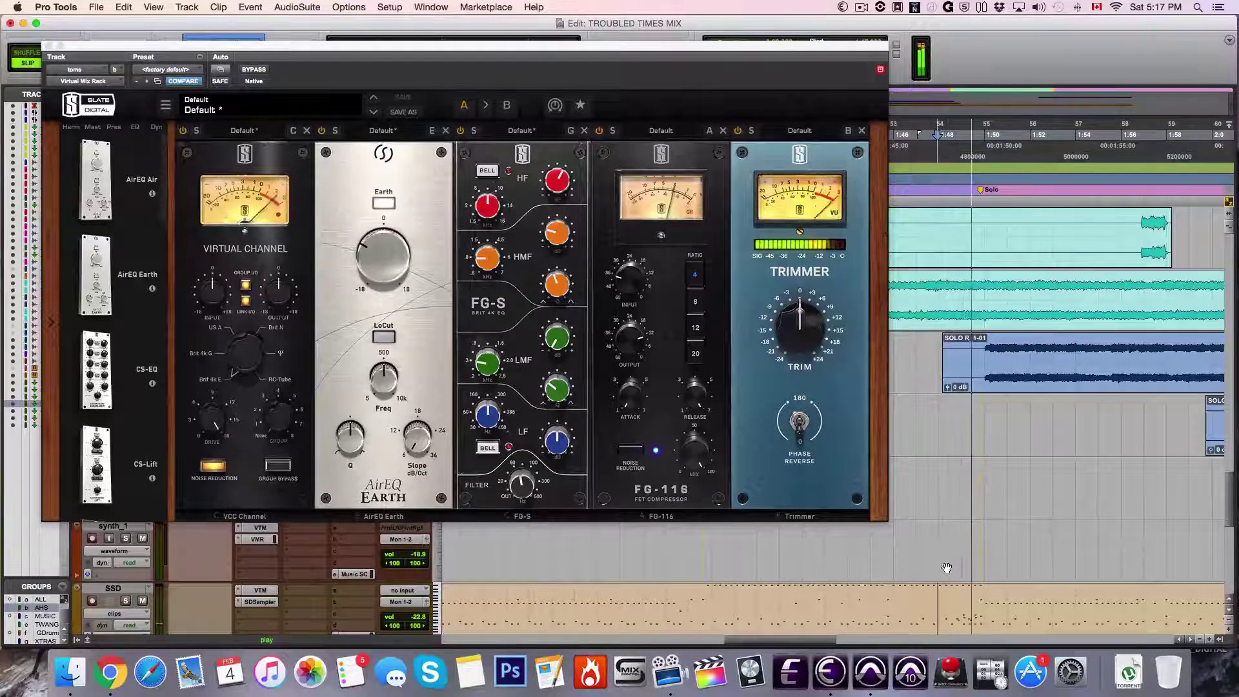
Solo the toms in the Mix window, compare their Virtual Mix Rack bypassed and active, then unsolo them and close the rack.
{"action": "key", "text": "super+equal"}
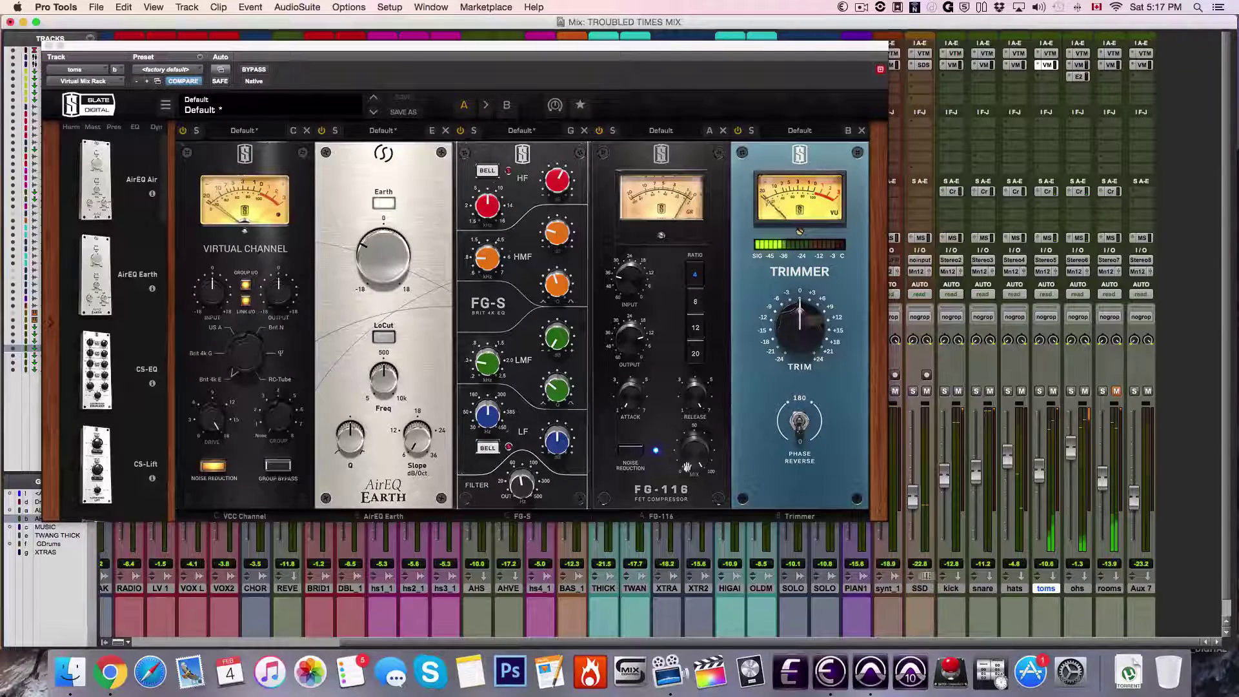
{"action": "left_click", "coordinate": [1038, 391]}
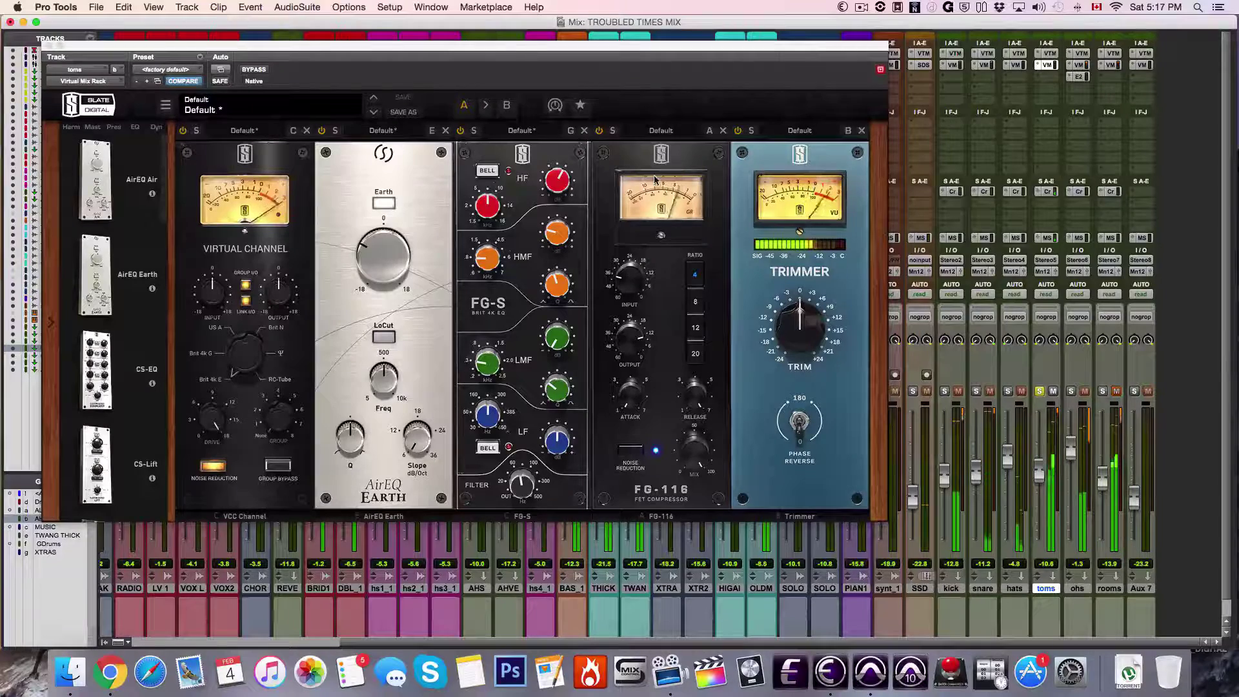
{"action": "left_click", "coordinate": [247, 72]}
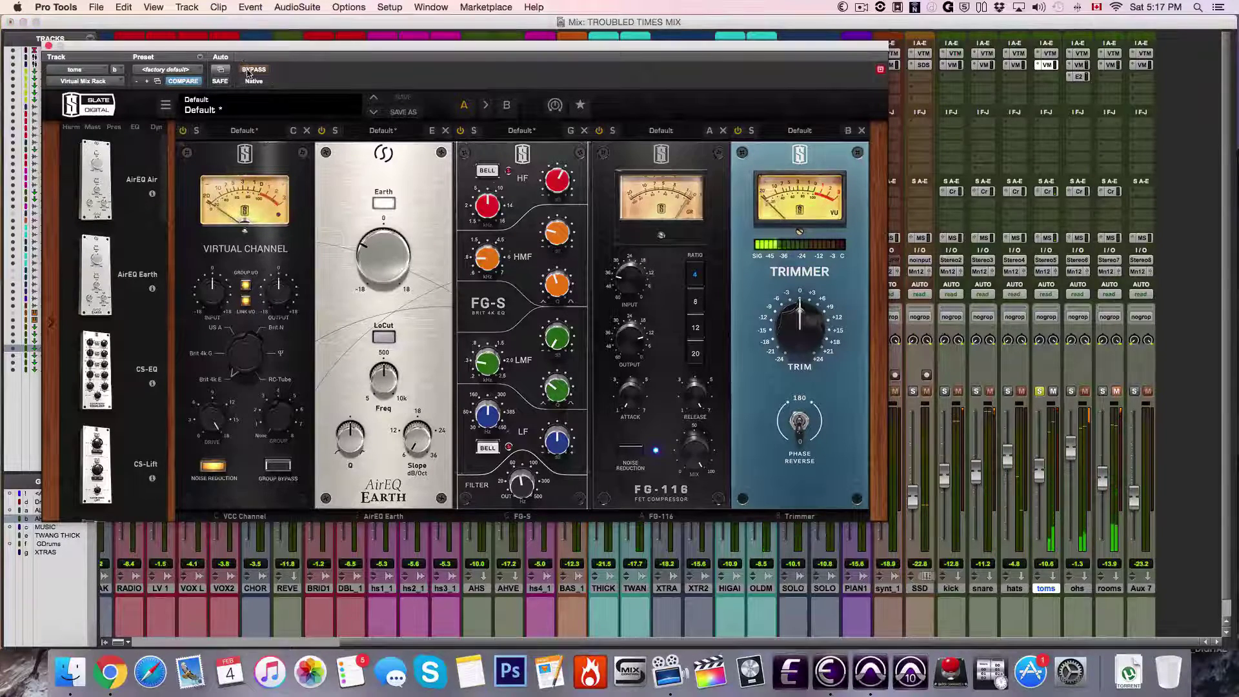
{"action": "left_click", "coordinate": [247, 73]}
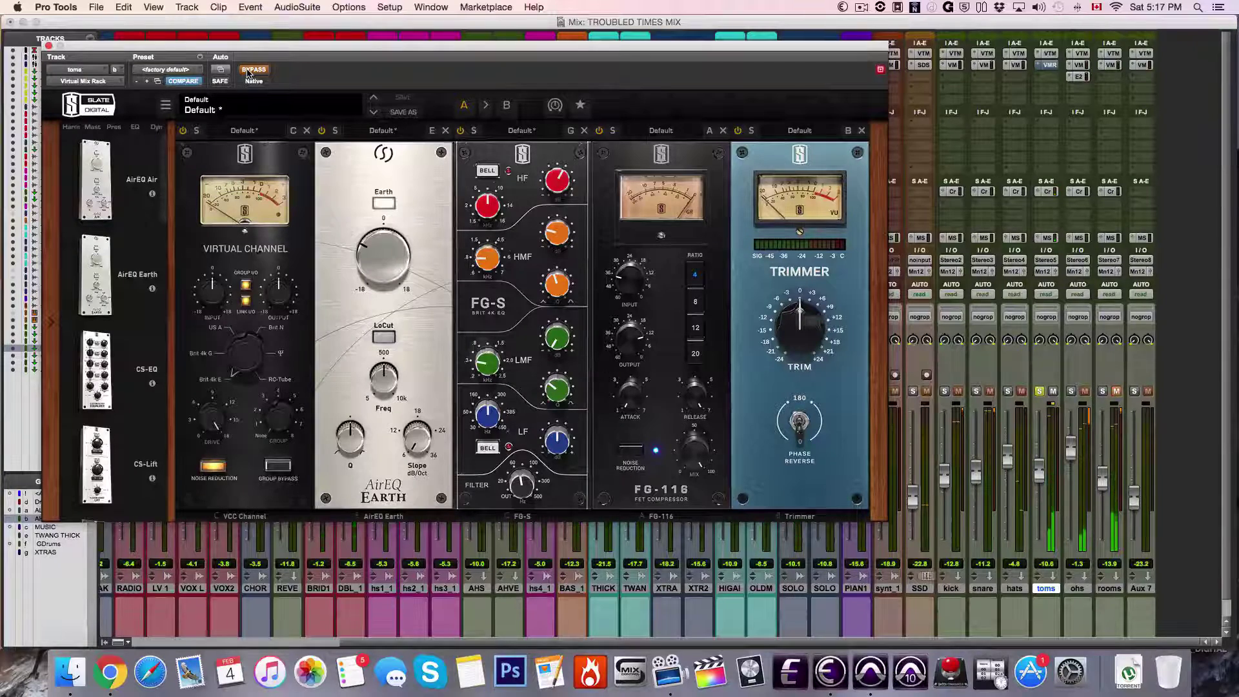
{"action": "left_click", "coordinate": [248, 72]}
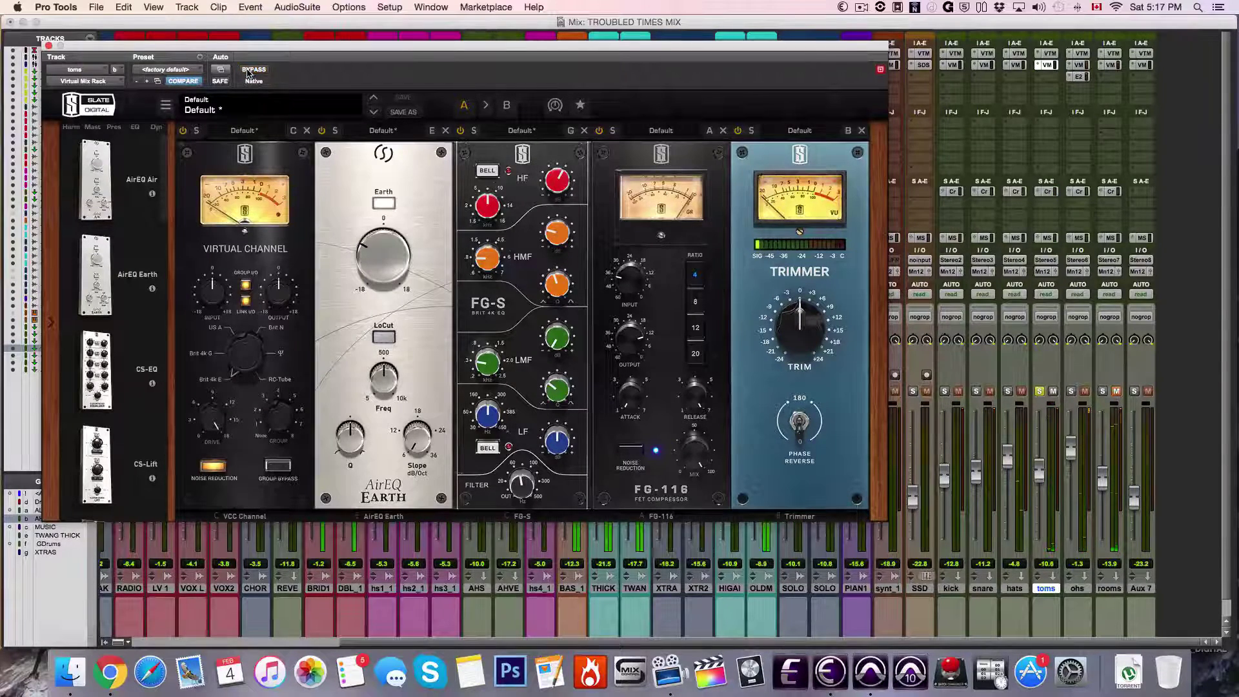
{"action": "left_click", "coordinate": [1038, 391]}
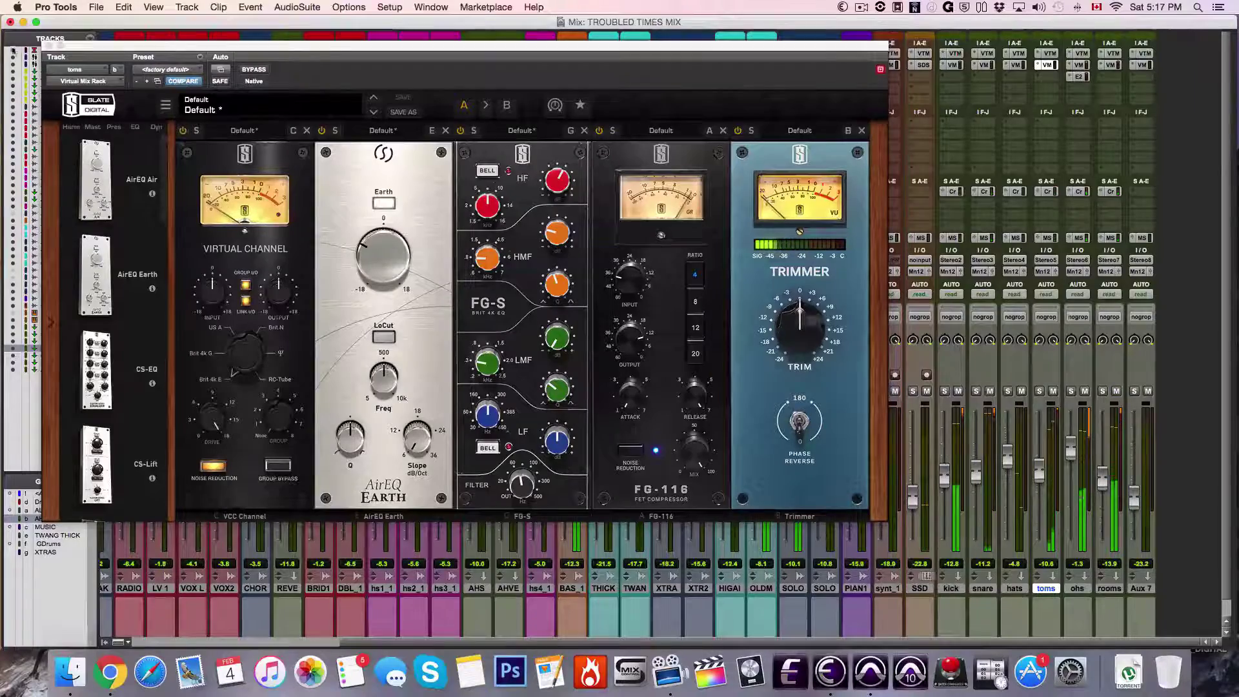
{"action": "left_click", "coordinate": [47, 46]}
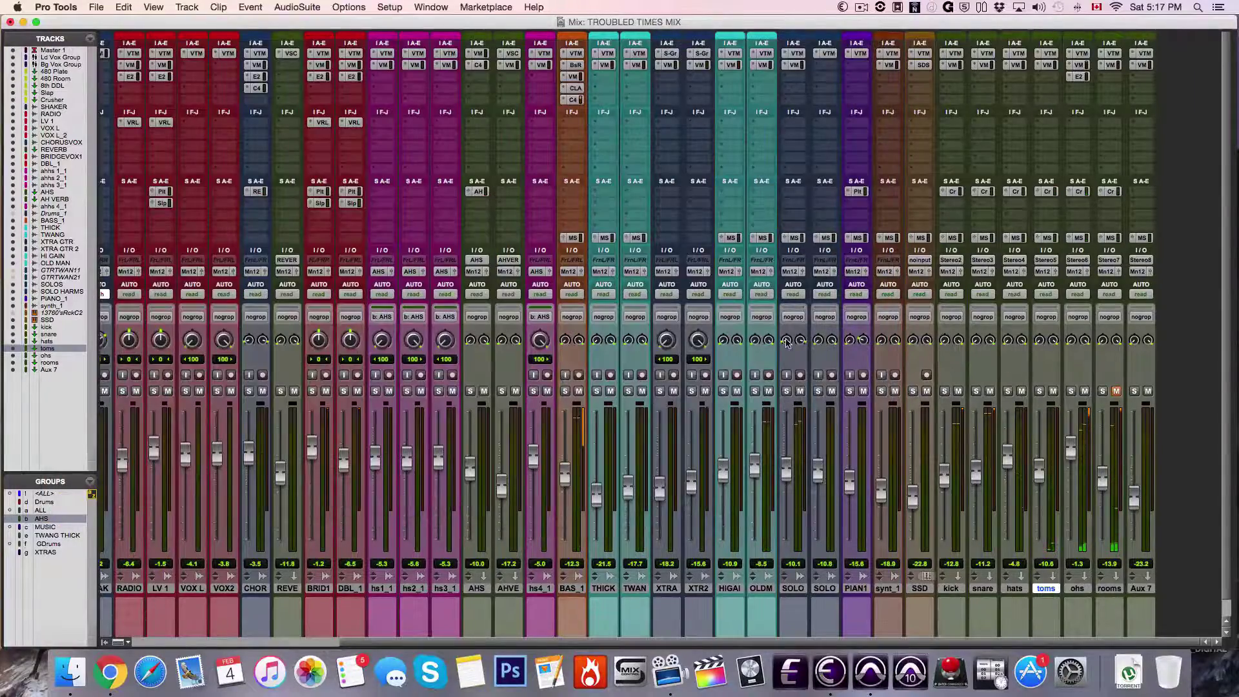
Show the Crusher track's Virtual Mix Rack clear of its channel, compare the mix with the Crusher muted and unmuted, and close the rack.
{"action": "scroll", "coordinate": [996, 445], "scroll_direction": "left", "scroll_amount": 5}
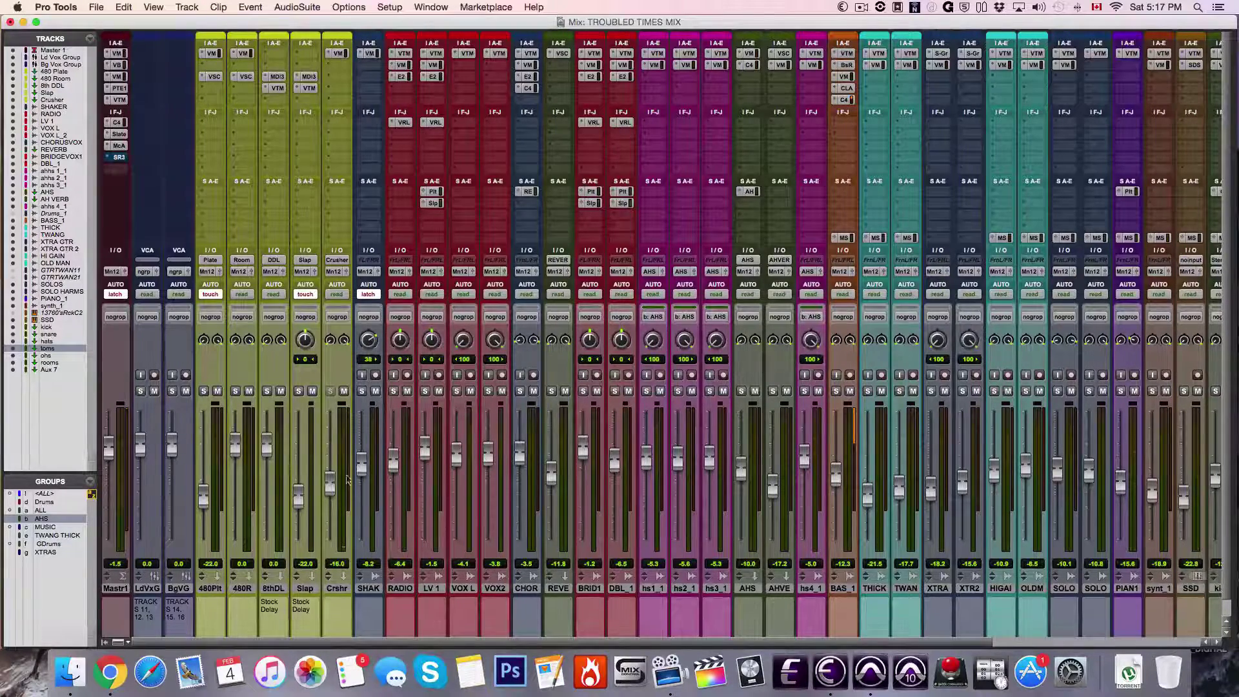
{"action": "left_click", "coordinate": [337, 54]}
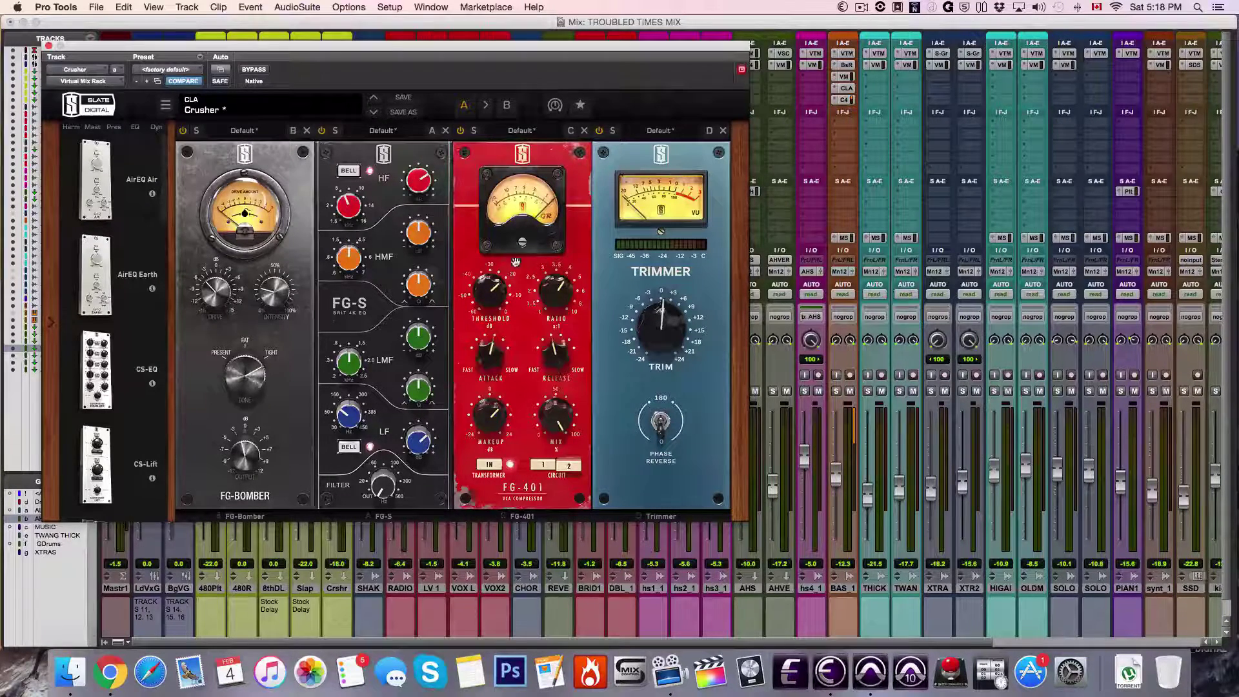
{"action": "left_click", "coordinate": [337, 587]}
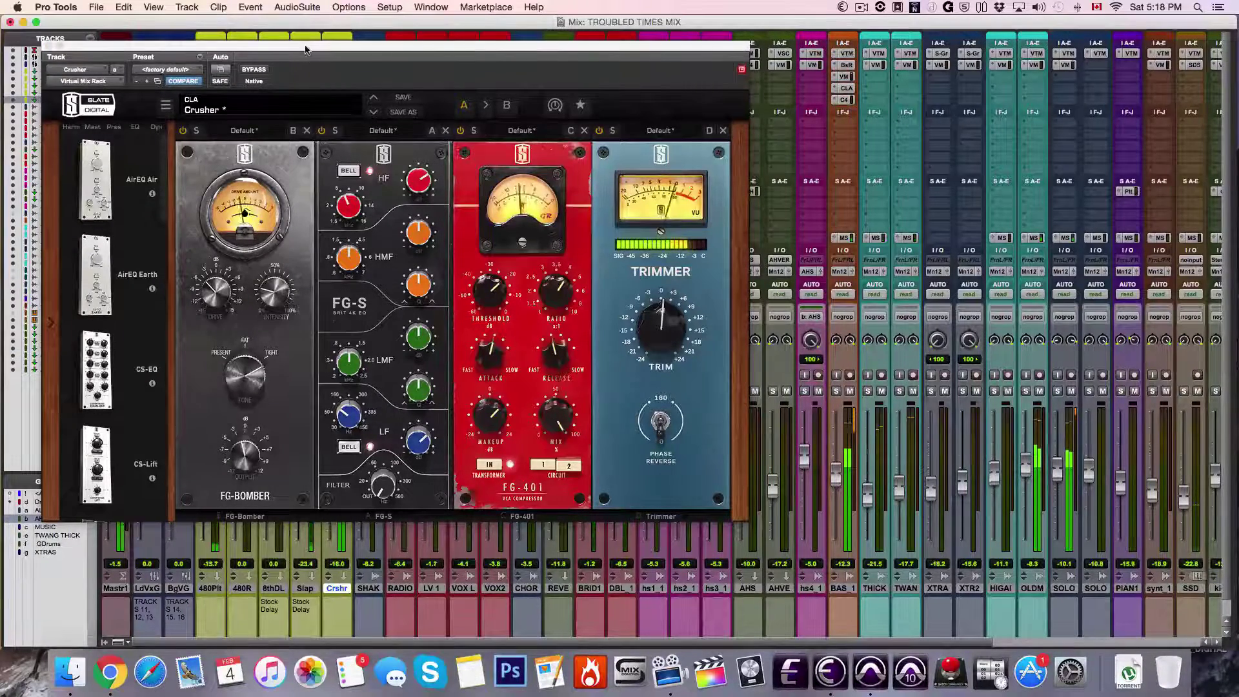
{"action": "left_click_drag", "start_coordinate": [305, 50], "coordinate": [689, 64]}
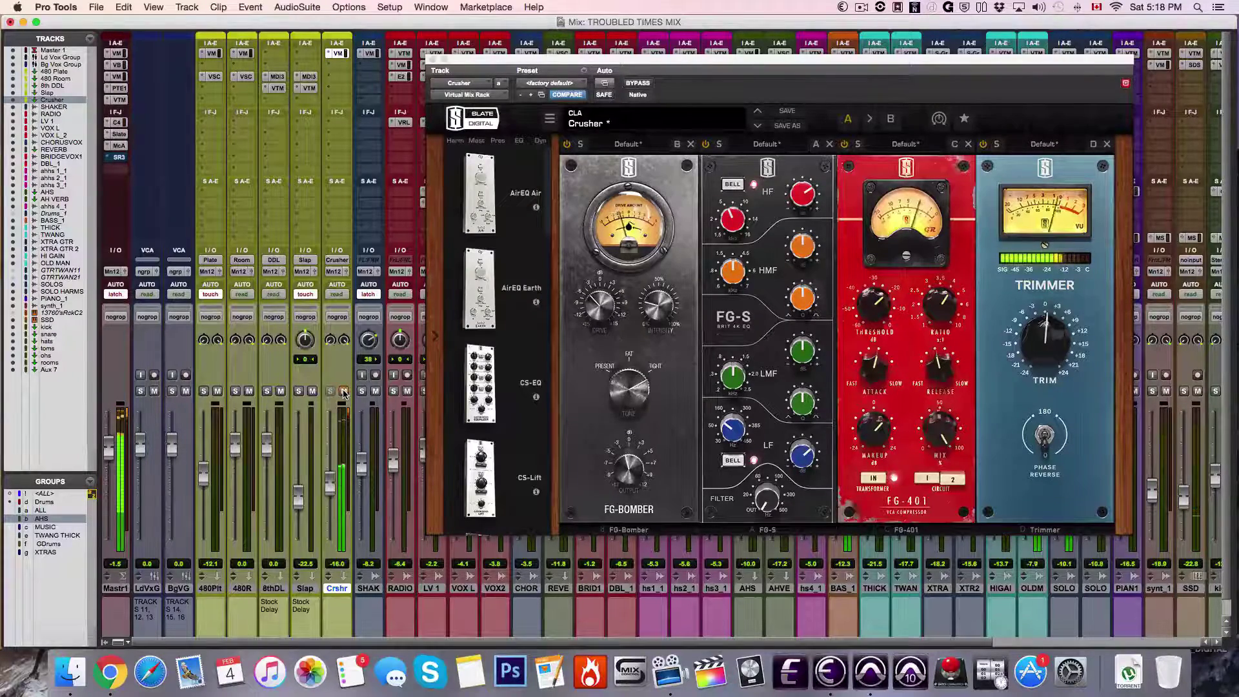
{"action": "left_click", "coordinate": [344, 392]}
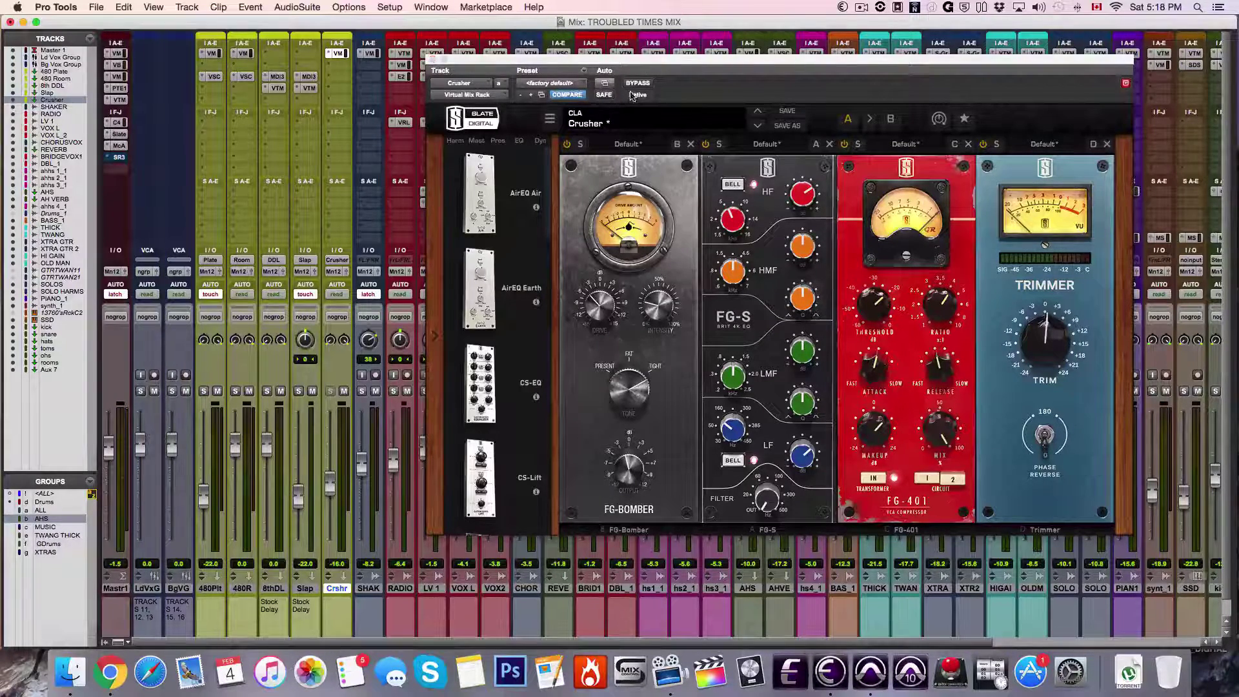
{"action": "left_click", "coordinate": [432, 60]}
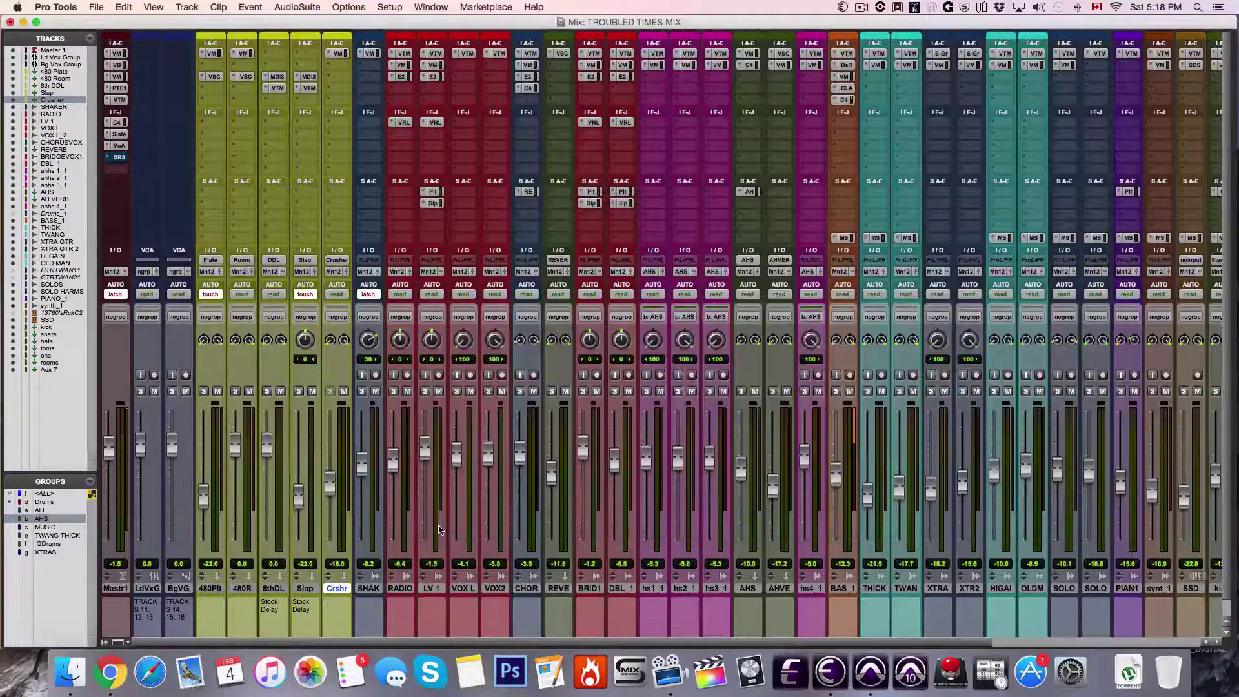
Select the HI GAIN guitar track in the mixer and show it in the Edit window.
{"action": "scroll", "coordinate": [438, 529], "scroll_direction": "right", "scroll_amount": 6}
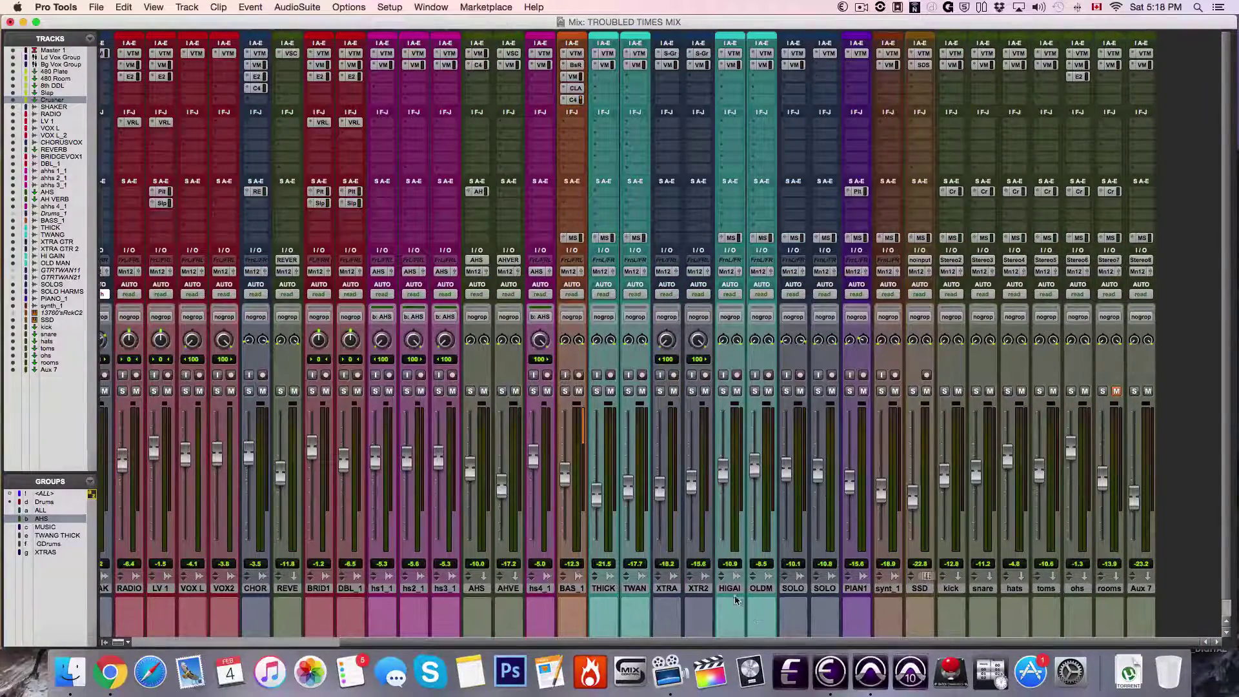
{"action": "left_click", "coordinate": [729, 588]}
{"action": "key", "text": "super+equal"}
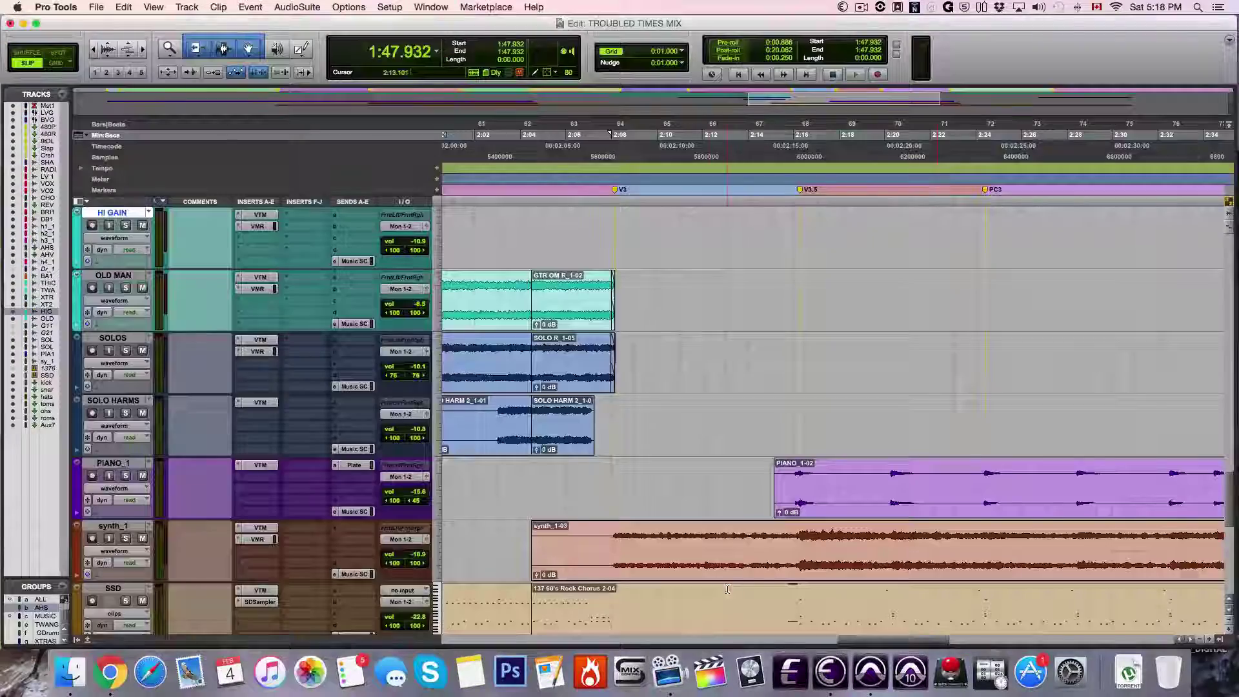
{"action": "left_click", "coordinate": [861, 7]}
{"action": "key", "text": "Escape"}
Look through the vocal, bass and guitar tracks from the V3 marker back to PC2 for a passage to audition.
{"action": "scroll", "coordinate": [610, 435], "scroll_direction": "left", "scroll_amount": 2}
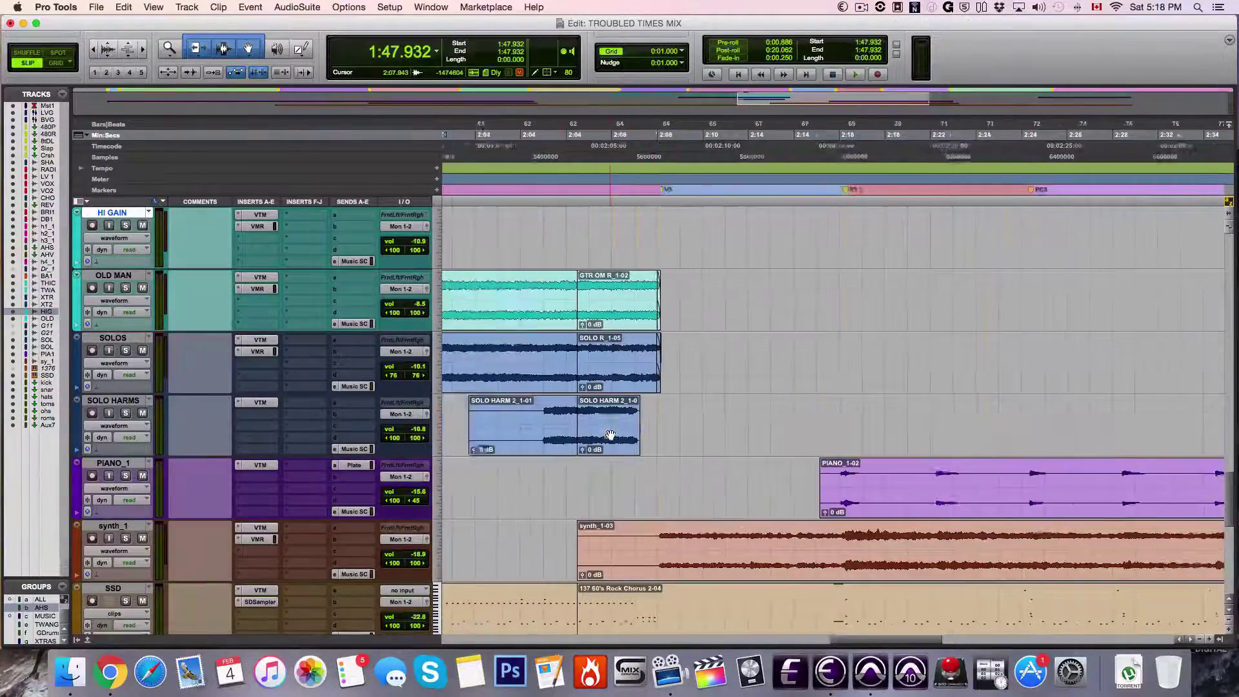
{"action": "scroll", "coordinate": [611, 435], "scroll_direction": "left", "scroll_amount": 10}
{"action": "scroll", "coordinate": [611, 435], "scroll_direction": "up", "scroll_amount": 5}
{"action": "scroll", "coordinate": [610, 435], "scroll_direction": "down", "scroll_amount": 4}
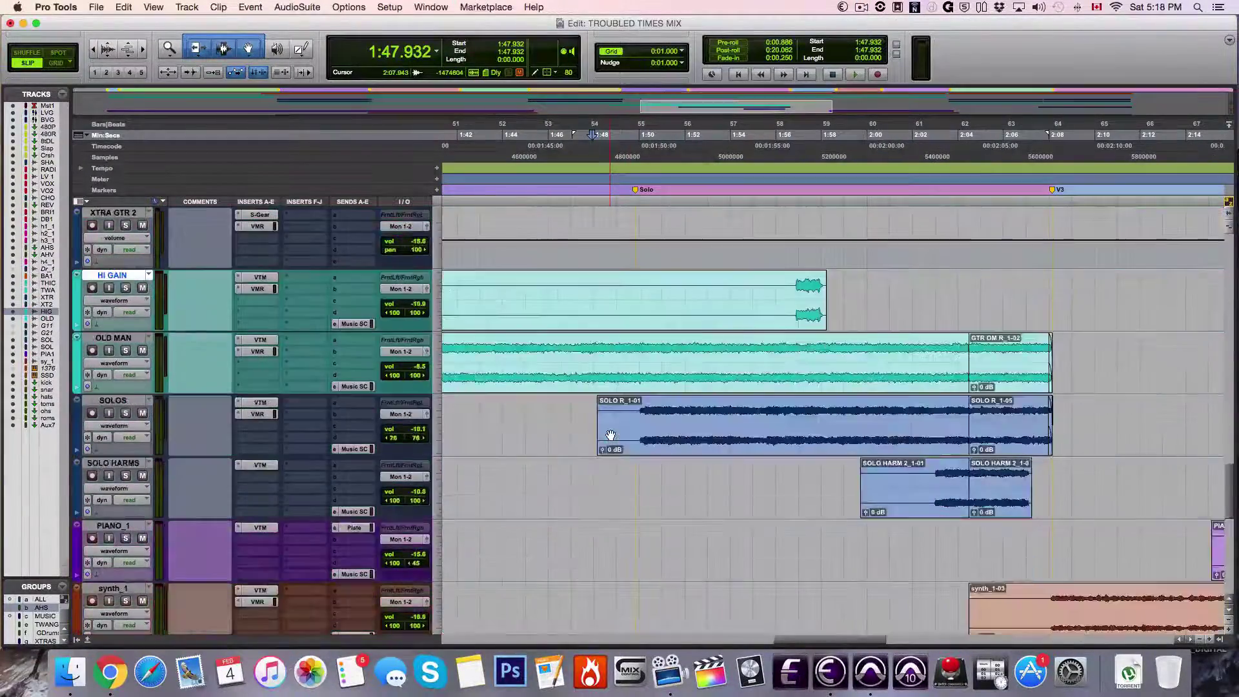
{"action": "scroll", "coordinate": [610, 435], "scroll_direction": "up", "scroll_amount": 15}
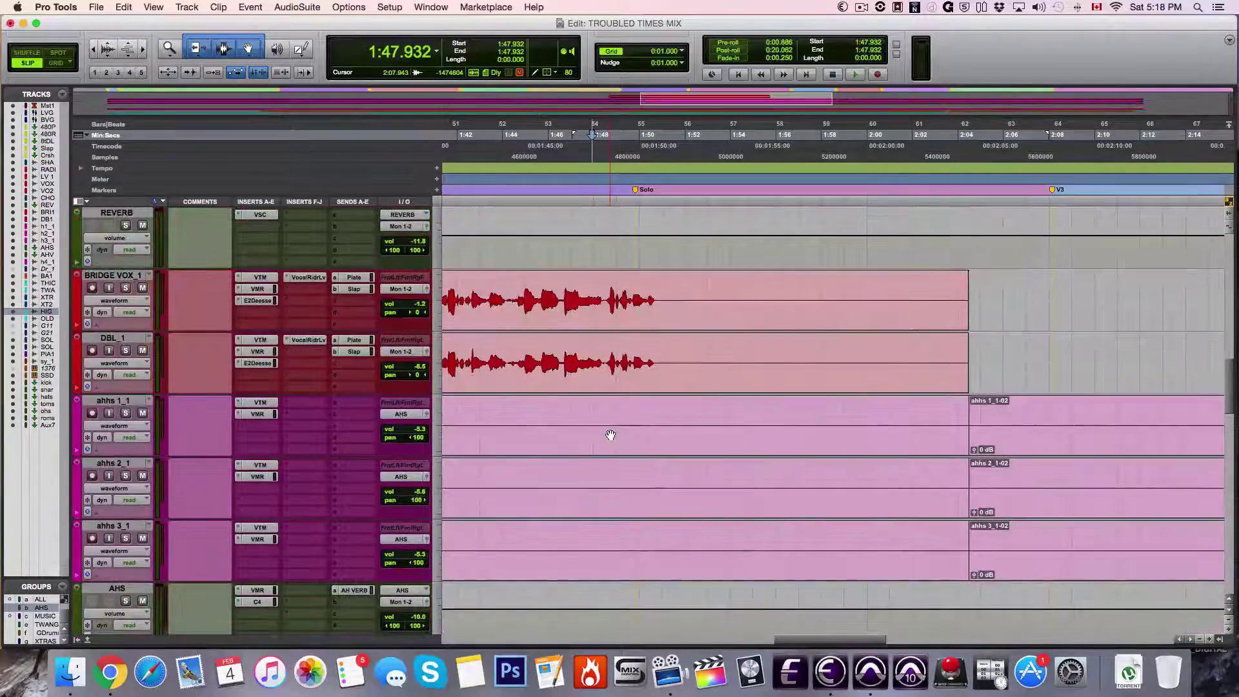
{"action": "scroll", "coordinate": [610, 435], "scroll_direction": "down", "scroll_amount": 6}
{"action": "scroll", "coordinate": [611, 435], "scroll_direction": "left", "scroll_amount": 10}
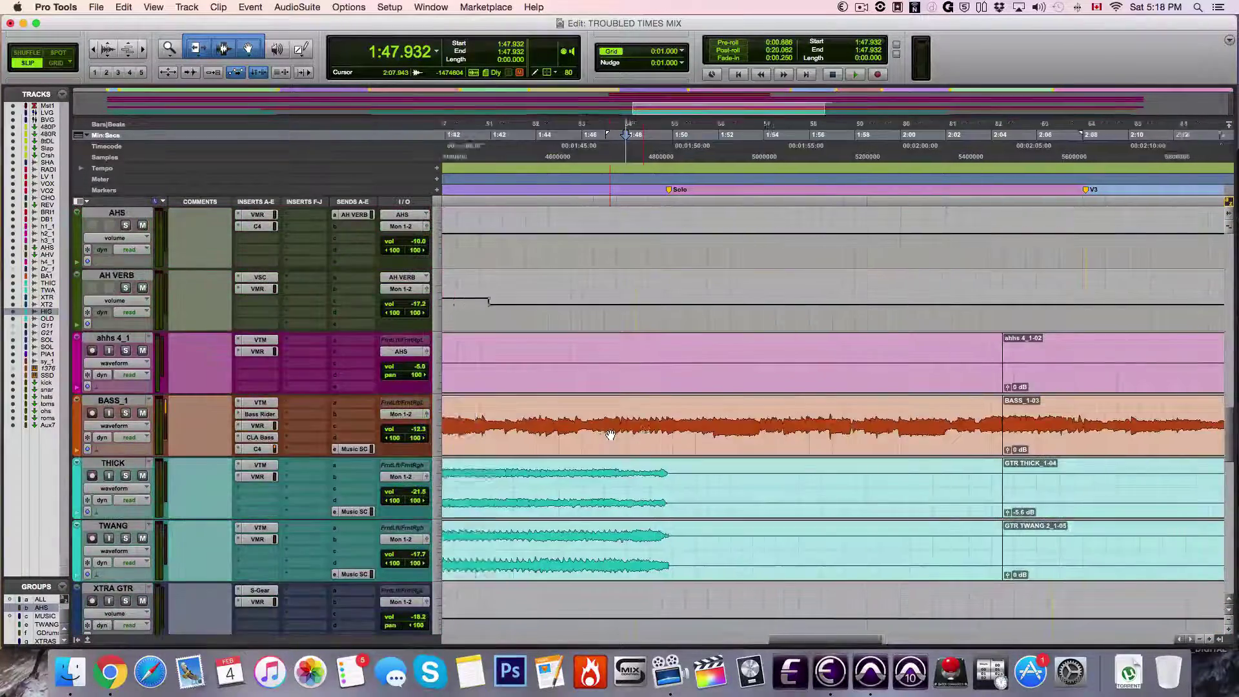
{"action": "scroll", "coordinate": [610, 435], "scroll_direction": "up", "scroll_amount": 1}
{"action": "scroll", "coordinate": [610, 435], "scroll_direction": "down", "scroll_amount": 1}
{"action": "scroll", "coordinate": [610, 435], "scroll_direction": "left", "scroll_amount": 17}
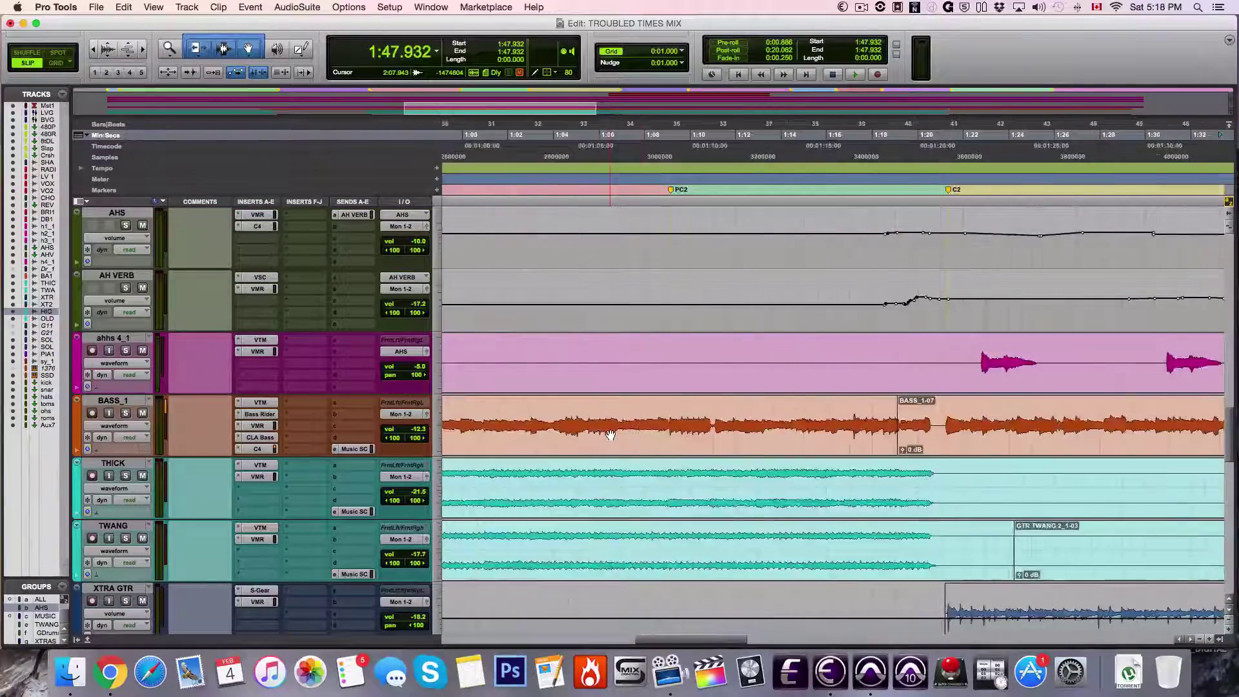
{"action": "scroll", "coordinate": [611, 435], "scroll_direction": "right", "scroll_amount": 4}
{"action": "left_click", "coordinate": [610, 435]}
{"action": "scroll", "coordinate": [611, 435], "scroll_direction": "right", "scroll_amount": 20}
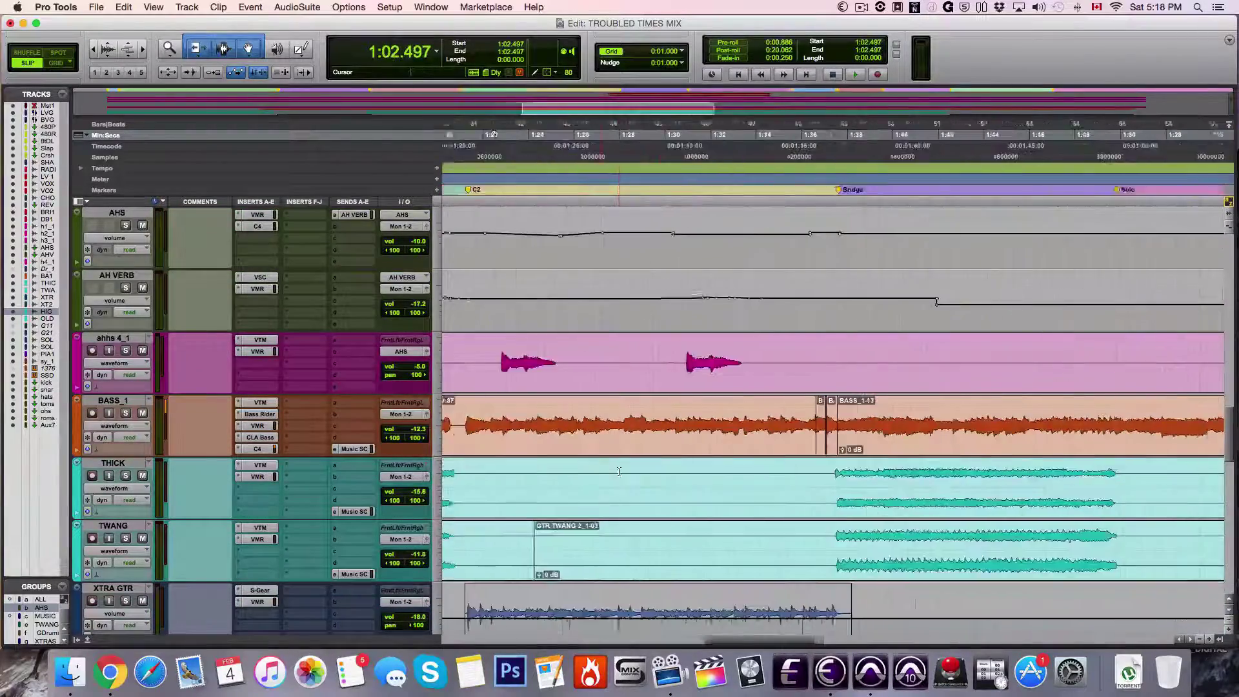
Locate the start of the HI GAIN guitar part and place the playback cursor at about 1:21, just before the C2 marker.
{"action": "scroll", "coordinate": [662, 422], "scroll_direction": "down", "scroll_amount": 6}
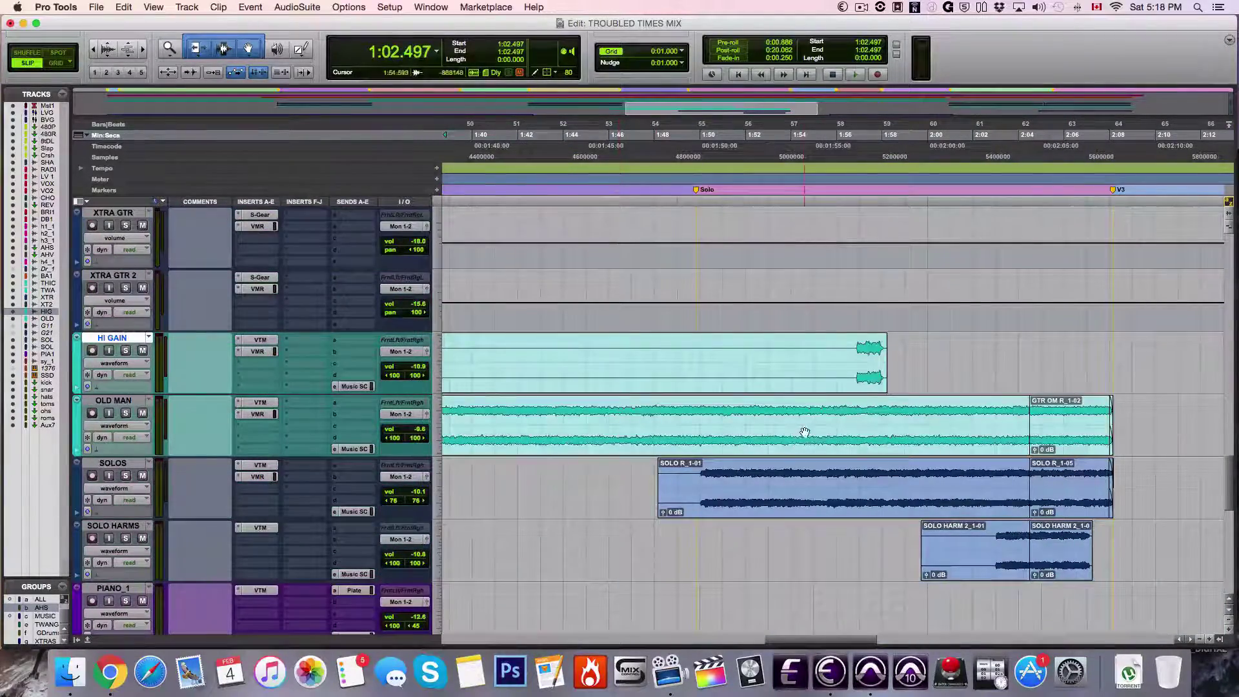
{"action": "left_click", "coordinate": [661, 422]}
{"action": "scroll", "coordinate": [617, 416], "scroll_direction": "left", "scroll_amount": 10}
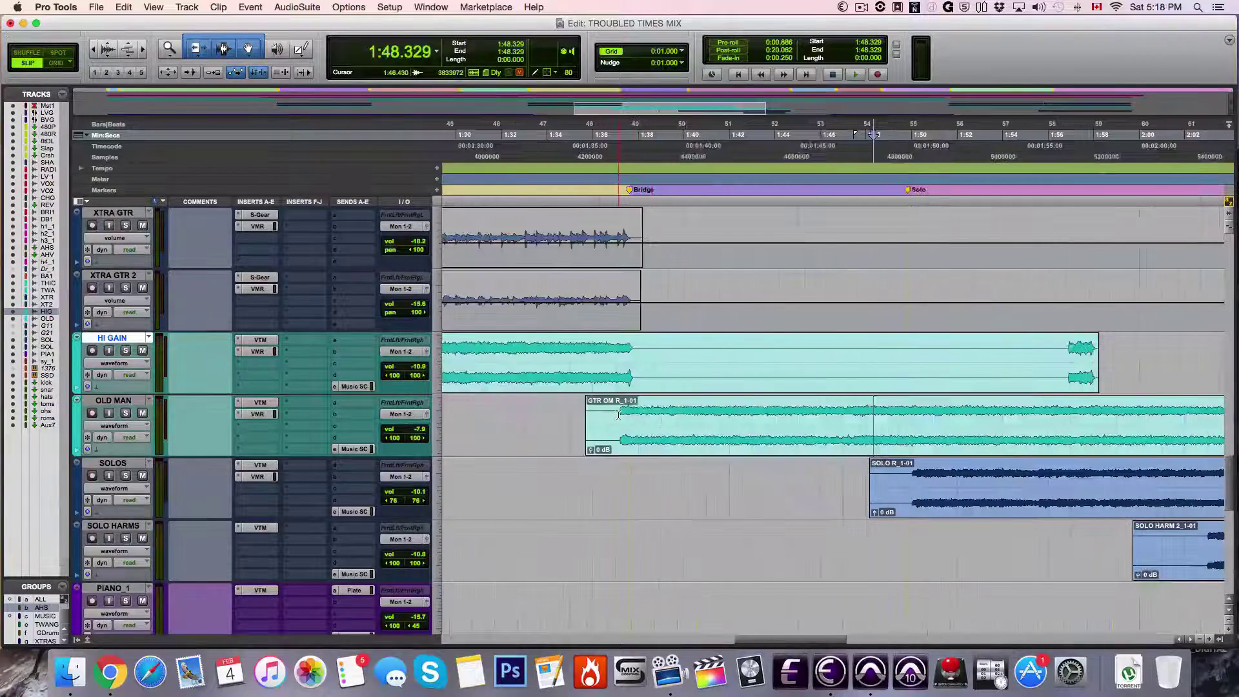
{"action": "scroll", "coordinate": [617, 416], "scroll_direction": "left", "scroll_amount": 5}
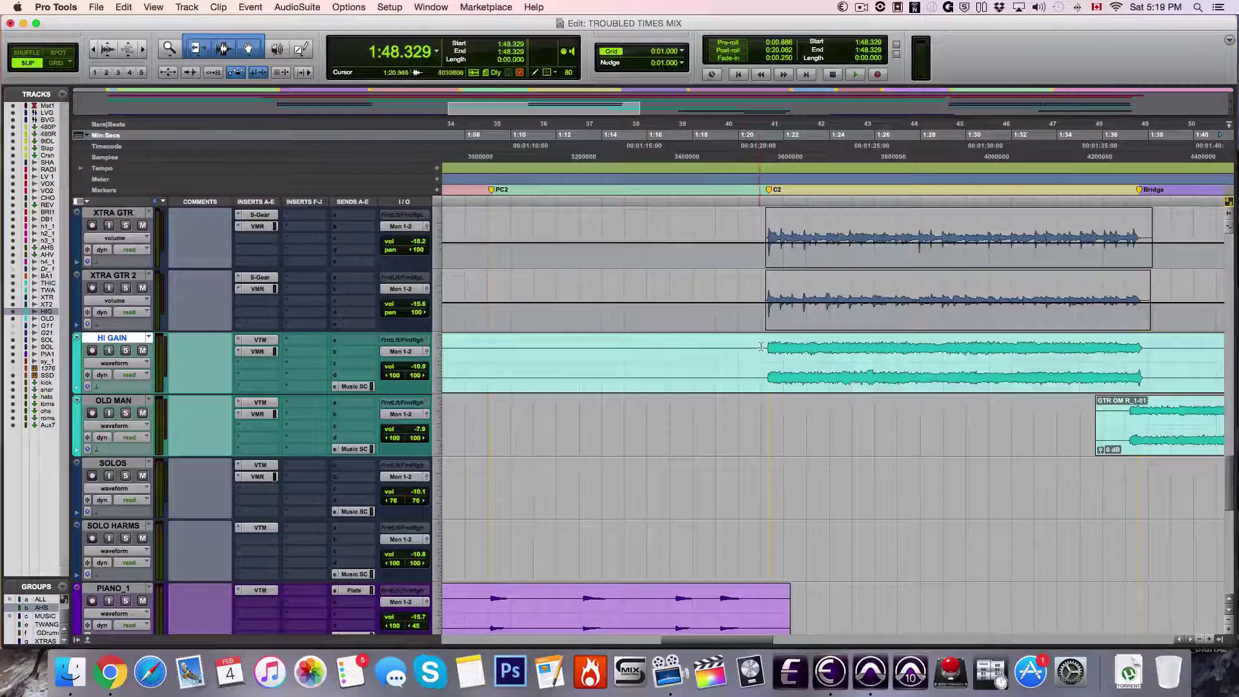
{"action": "left_click", "coordinate": [762, 352]}
{"action": "left_click", "coordinate": [763, 351]}
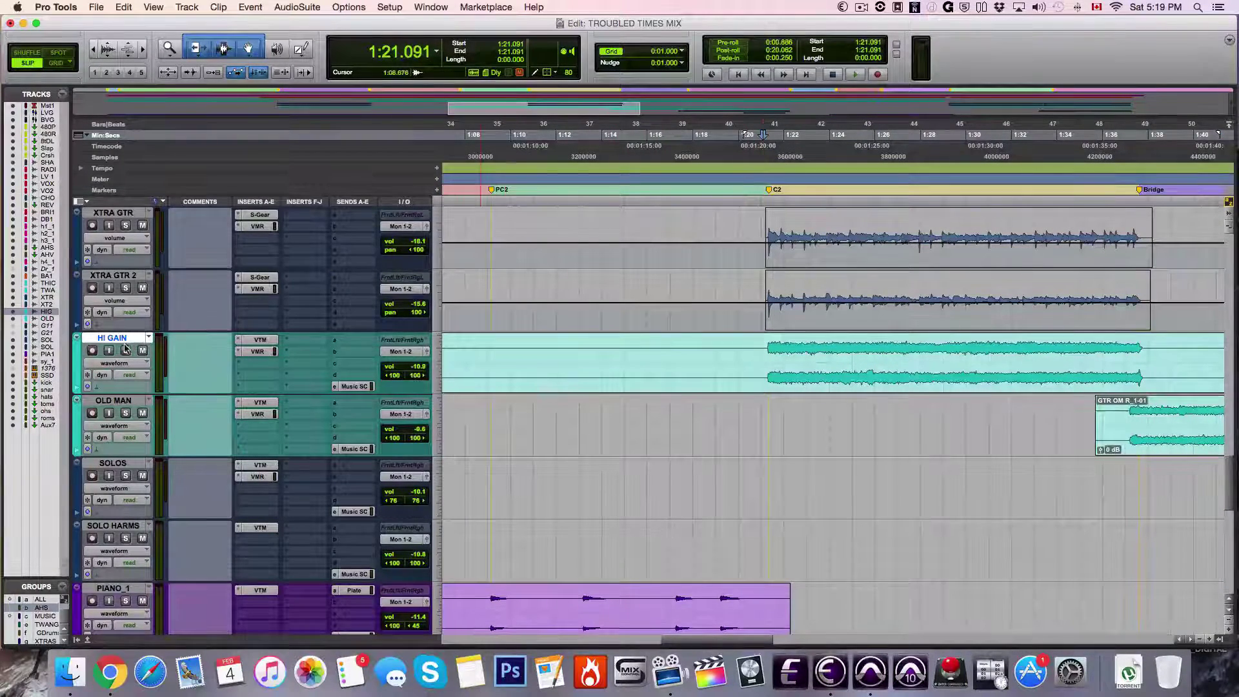
Solo HI GAIN, show its Virtual Mix Rack clear of the track controls, examine the Custom Series Lift and Equalizer modules, and close it.
{"action": "left_click", "coordinate": [125, 350]}
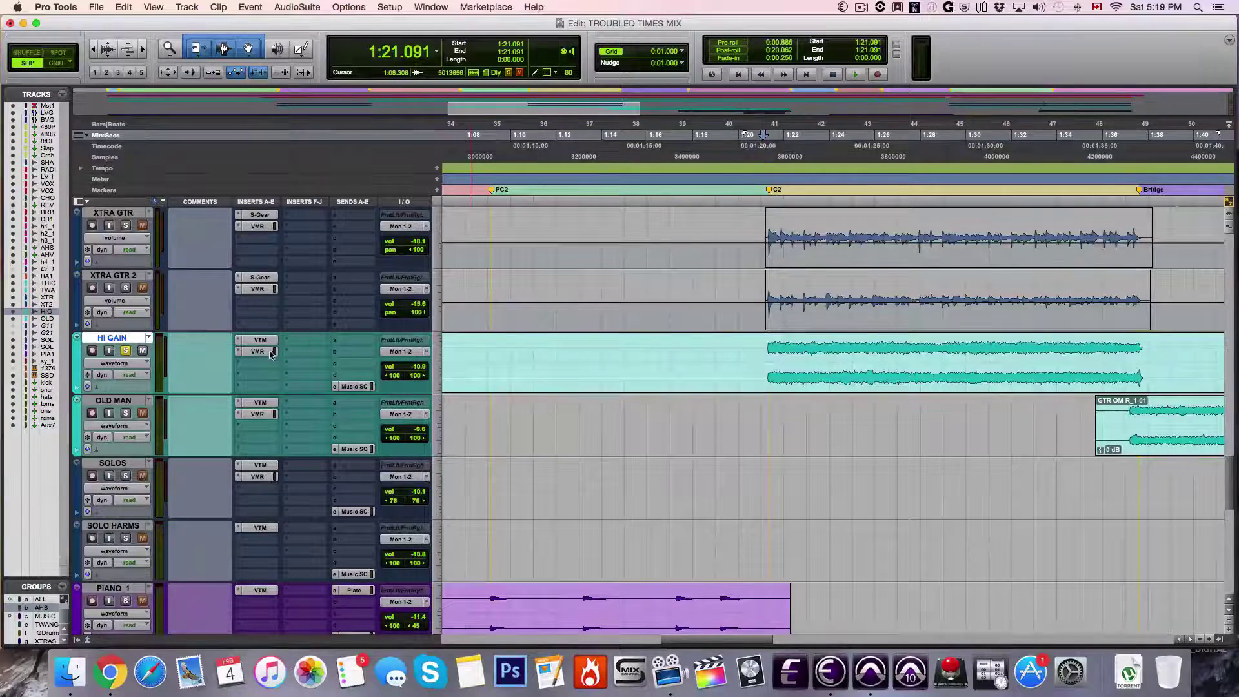
{"action": "left_click", "coordinate": [268, 352]}
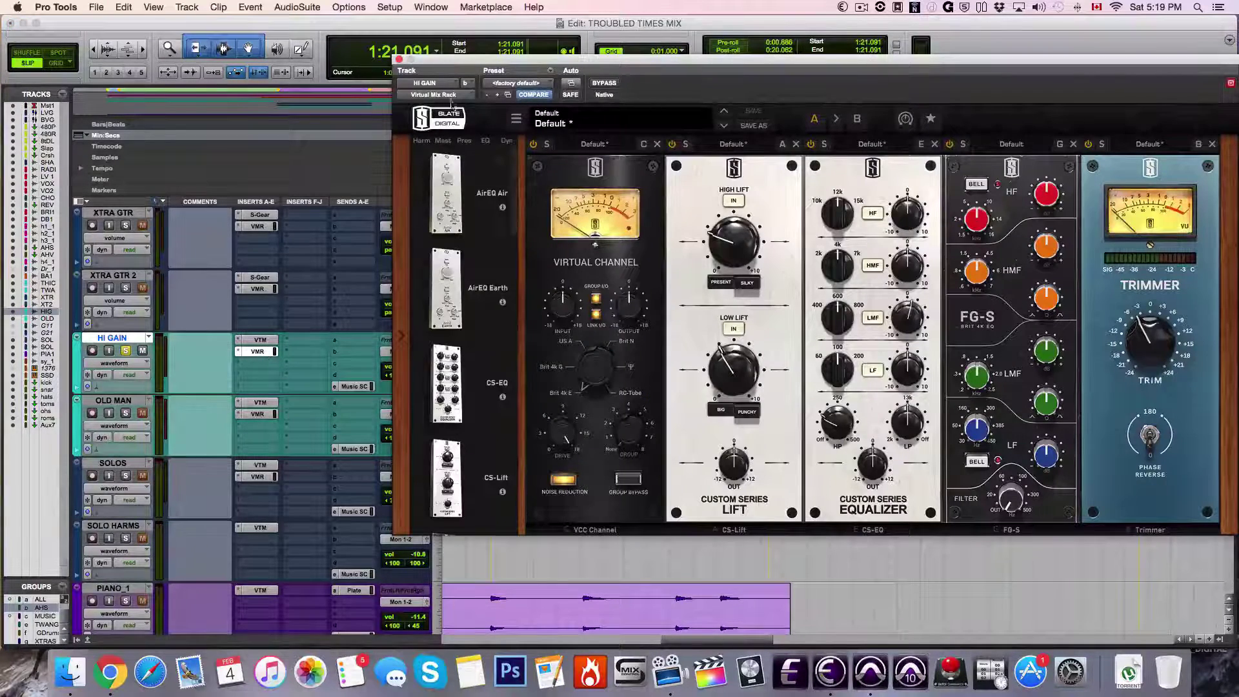
{"action": "left_click_drag", "start_coordinate": [442, 63], "coordinate": [223, 67]}
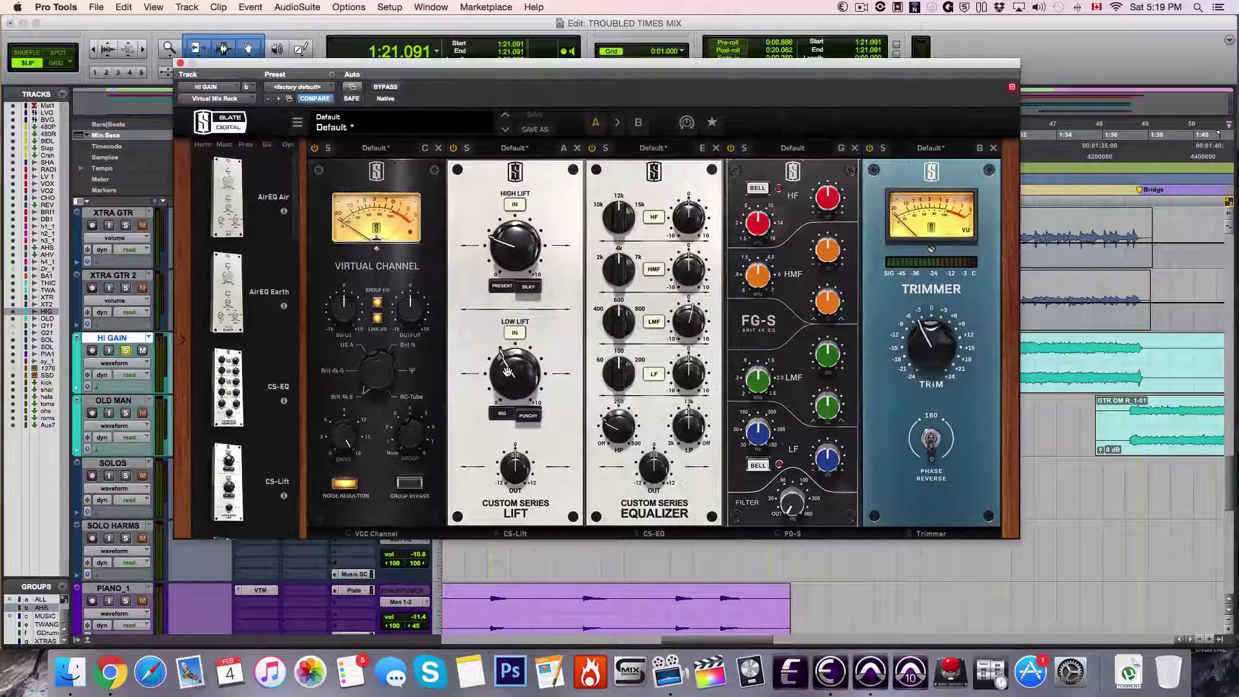
{"action": "mouse_move", "coordinate": [617, 424]}
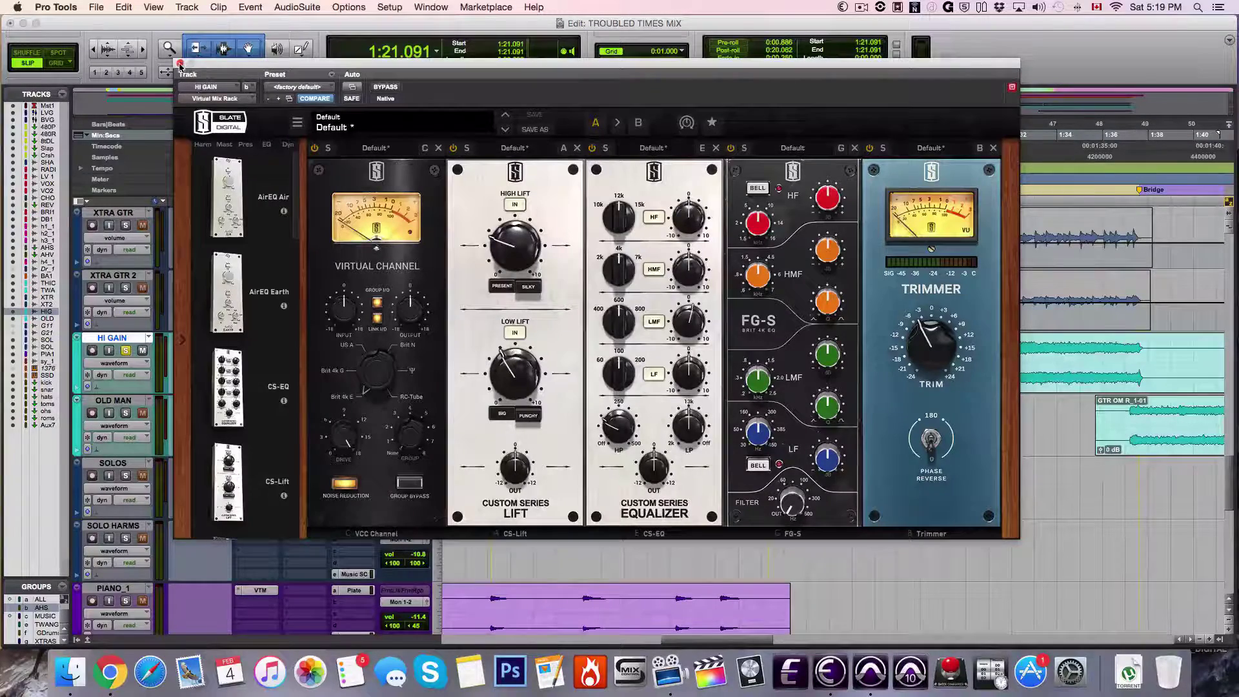
{"action": "left_click", "coordinate": [181, 63]}
View HI GAIN's Virtual Tape Machines and close it, and play several seconds of the soloed guitar from about 1:21.
{"action": "left_click", "coordinate": [265, 340]}
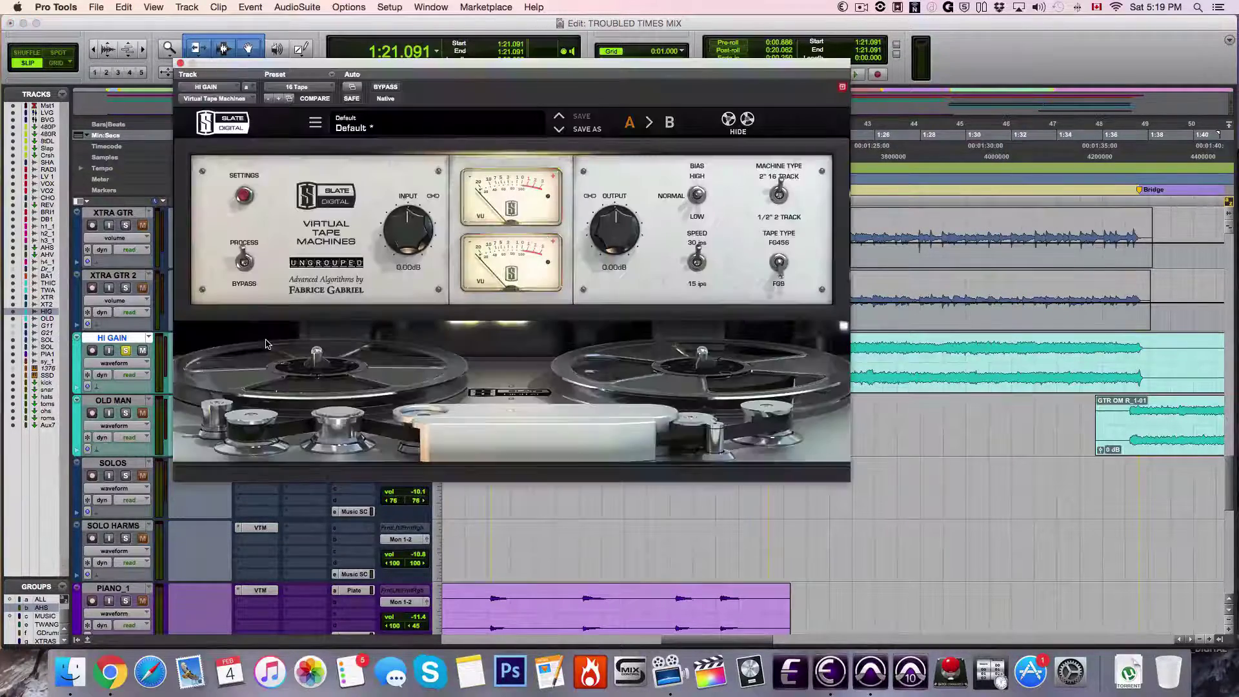
{"action": "left_click", "coordinate": [181, 63]}
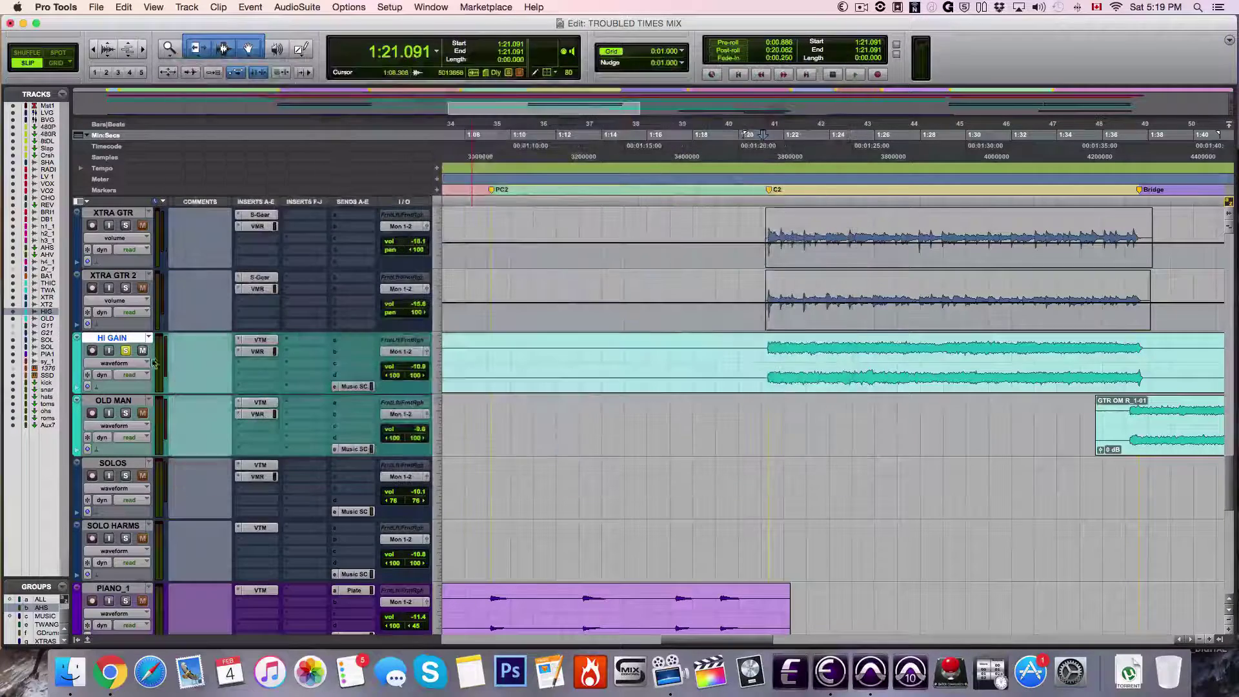
{"action": "key", "text": "space"}
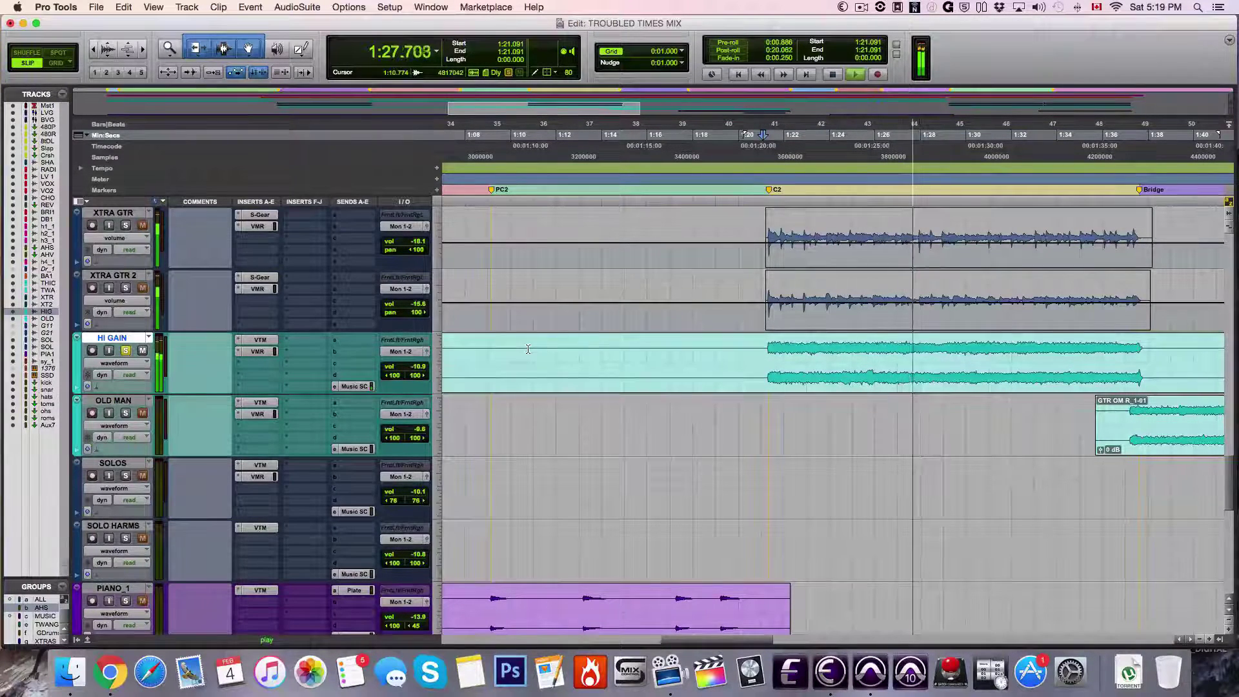
{"action": "key", "text": "space"}
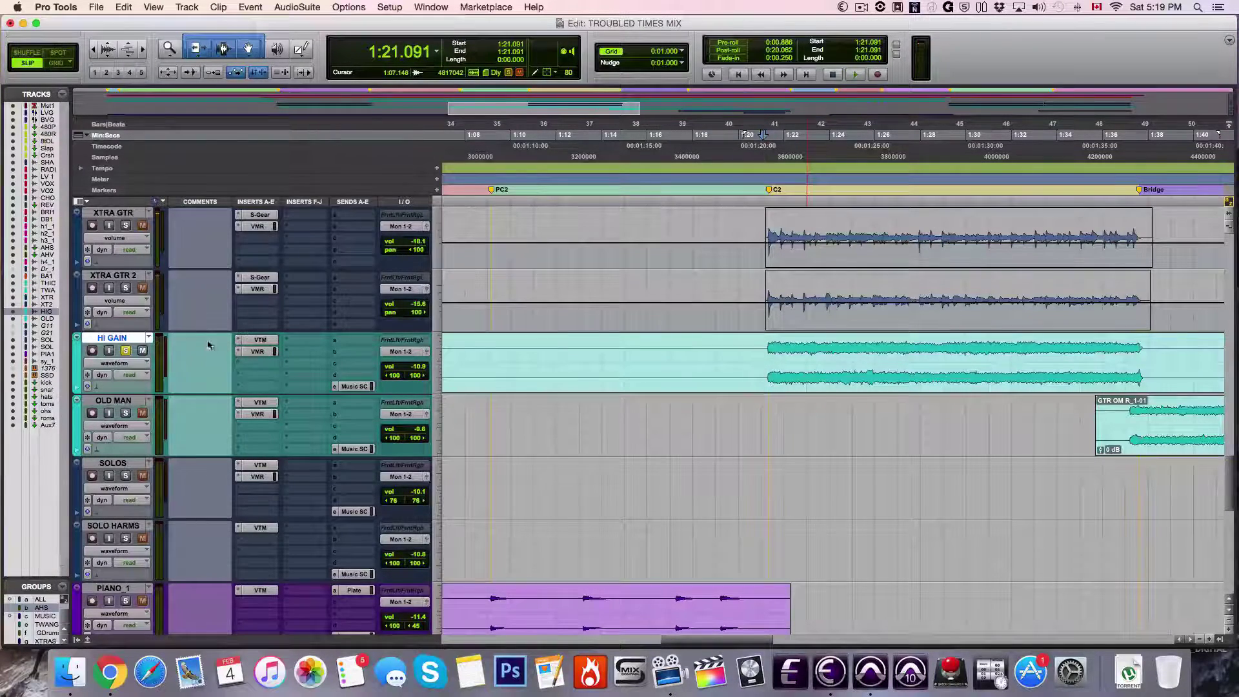
Unsolo HI GAIN, solo XTRA GTR and XTRA GTR 2, and place the cursor at the start of their clips at about 1:21.
{"action": "scroll", "coordinate": [210, 346], "scroll_direction": "up", "scroll_amount": 5}
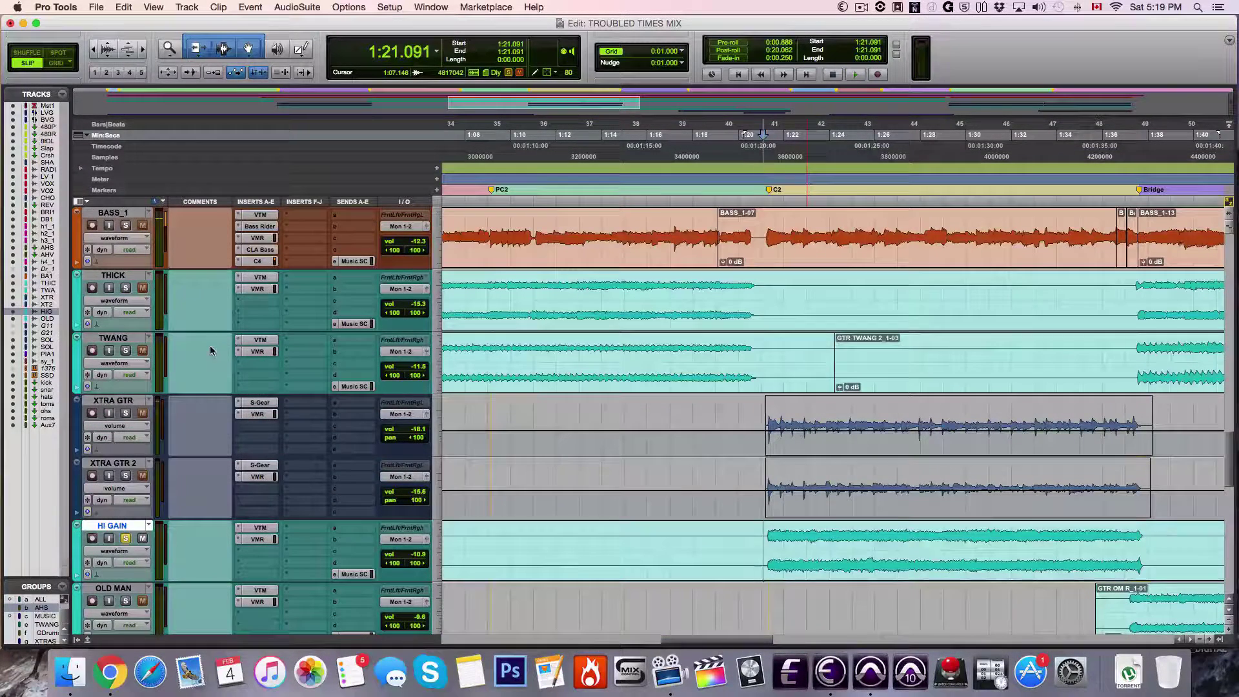
{"action": "left_click", "coordinate": [125, 549]}
{"action": "left_click", "coordinate": [118, 542]}
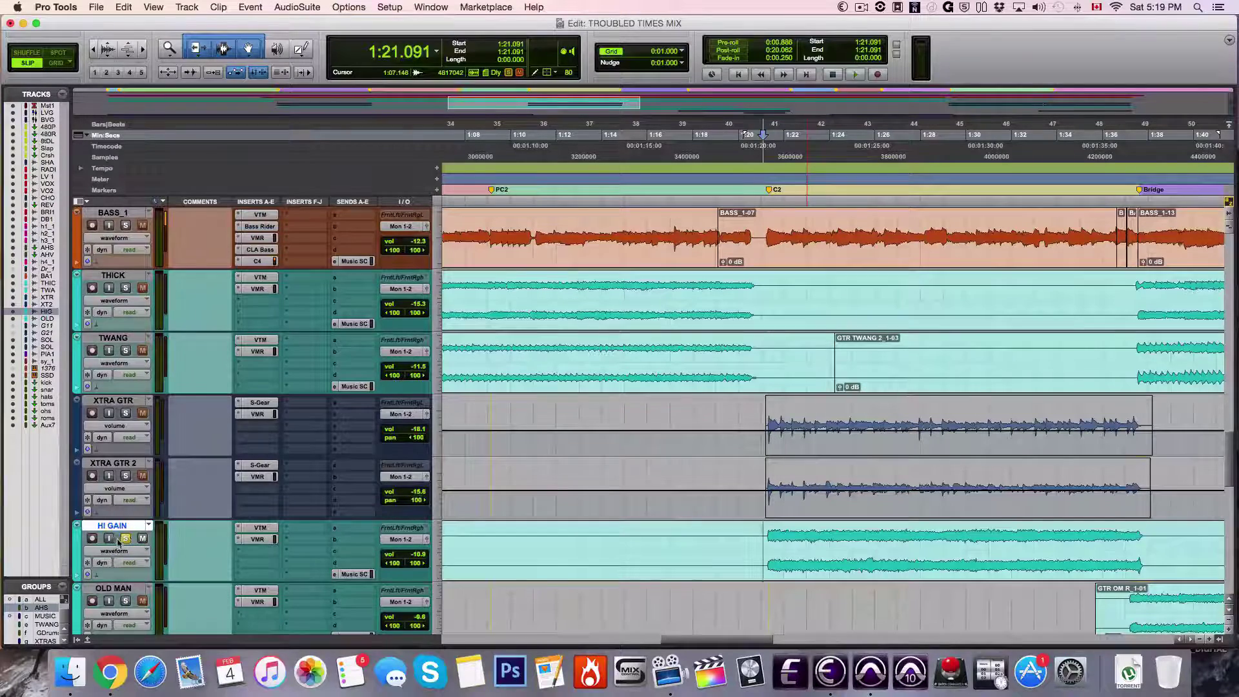
{"action": "left_click", "coordinate": [125, 538]}
{"action": "left_click", "coordinate": [125, 412]}
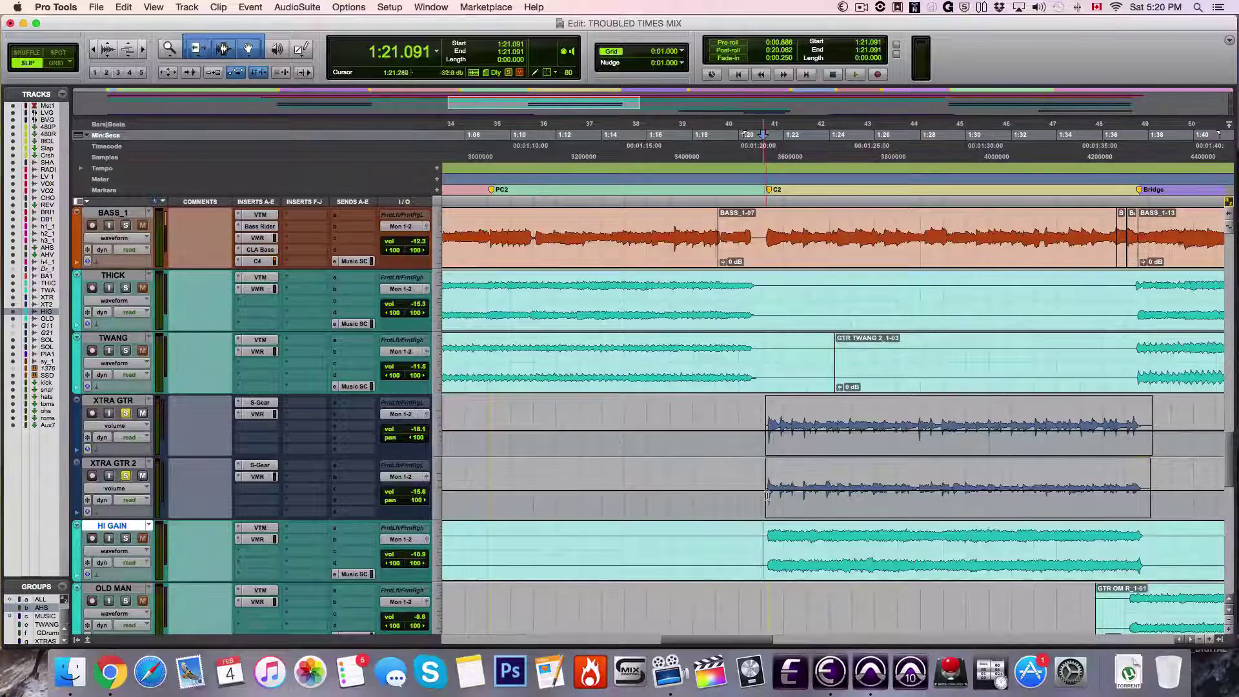
{"action": "left_click", "coordinate": [763, 423]}
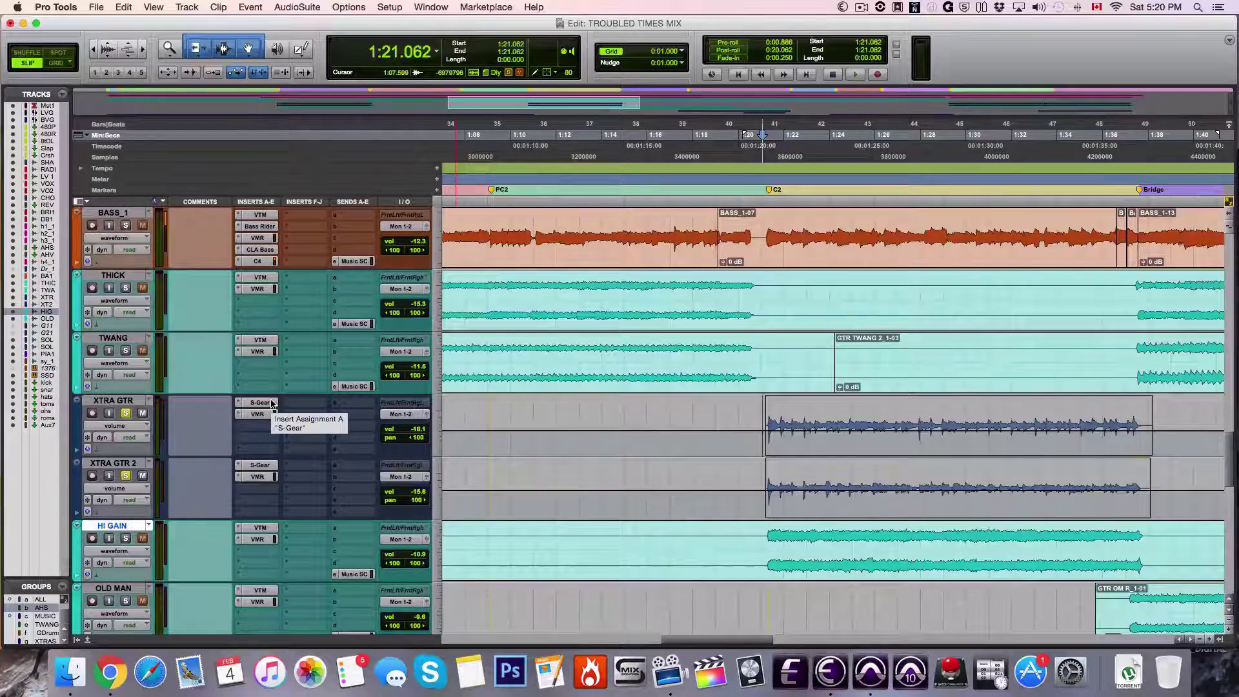
Examine the Stealer amp, delay and cabinet settings in XTRA GTR's S-Gear plug-in and close it.
{"action": "left_click", "coordinate": [271, 403]}
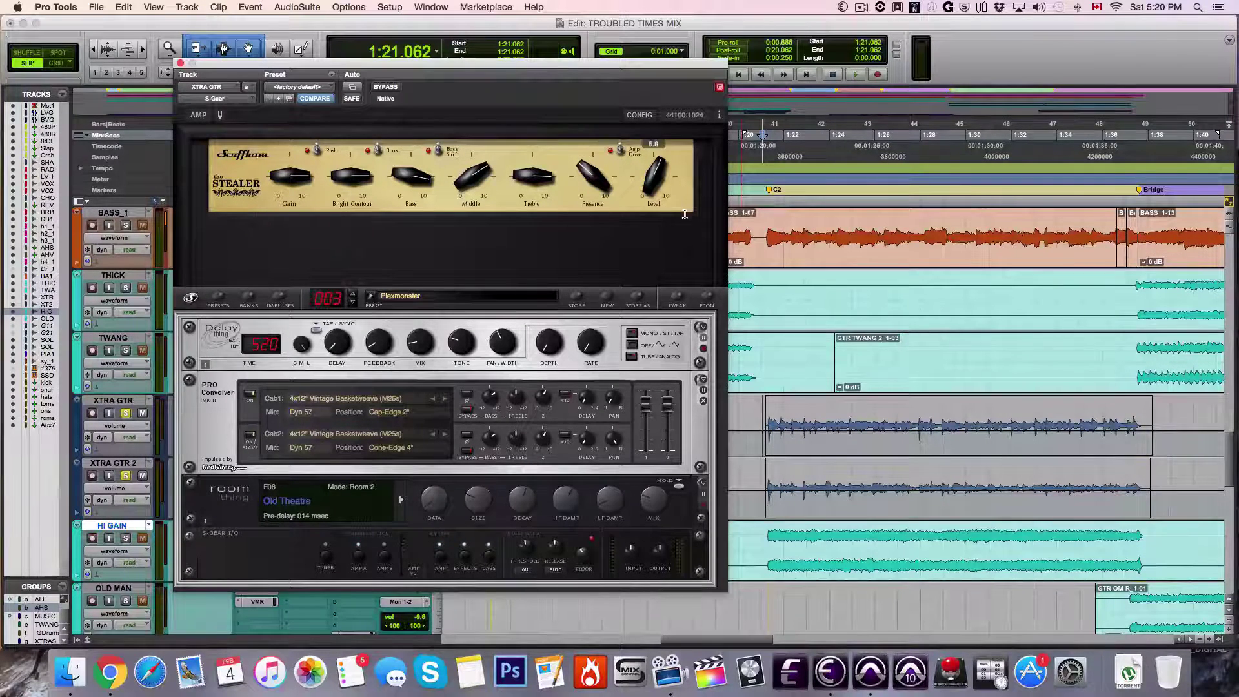
{"action": "mouse_move", "coordinate": [297, 185]}
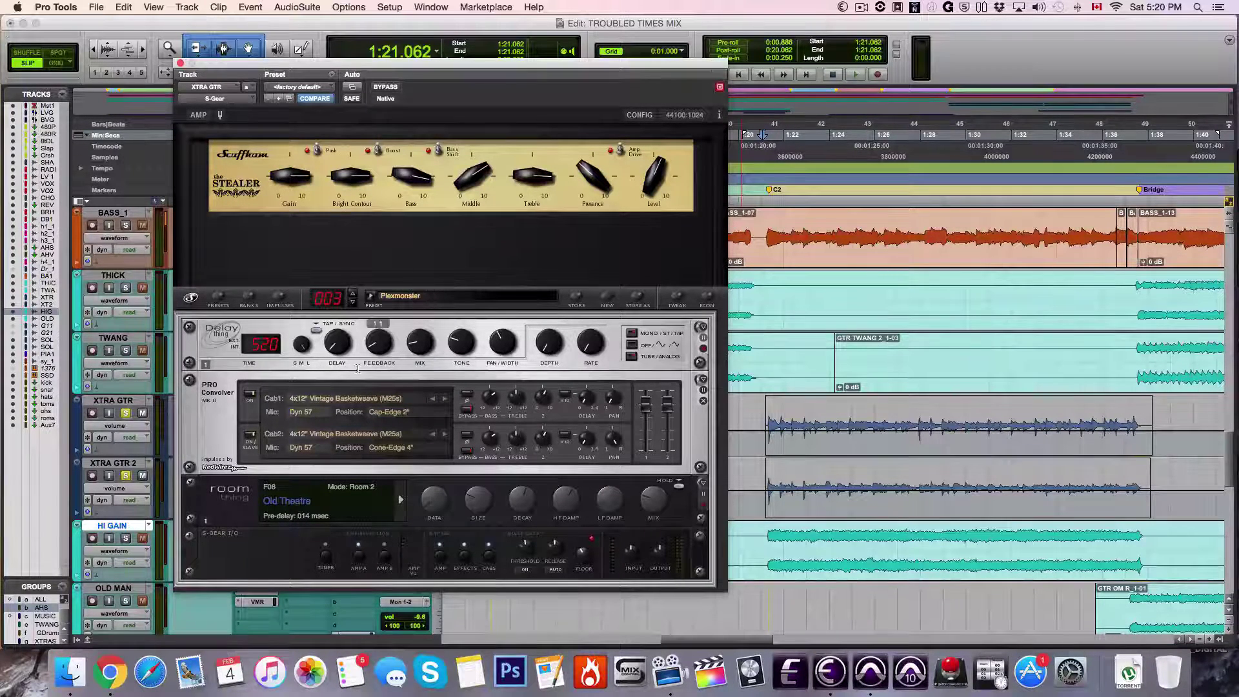
{"action": "left_click", "coordinate": [181, 63]}
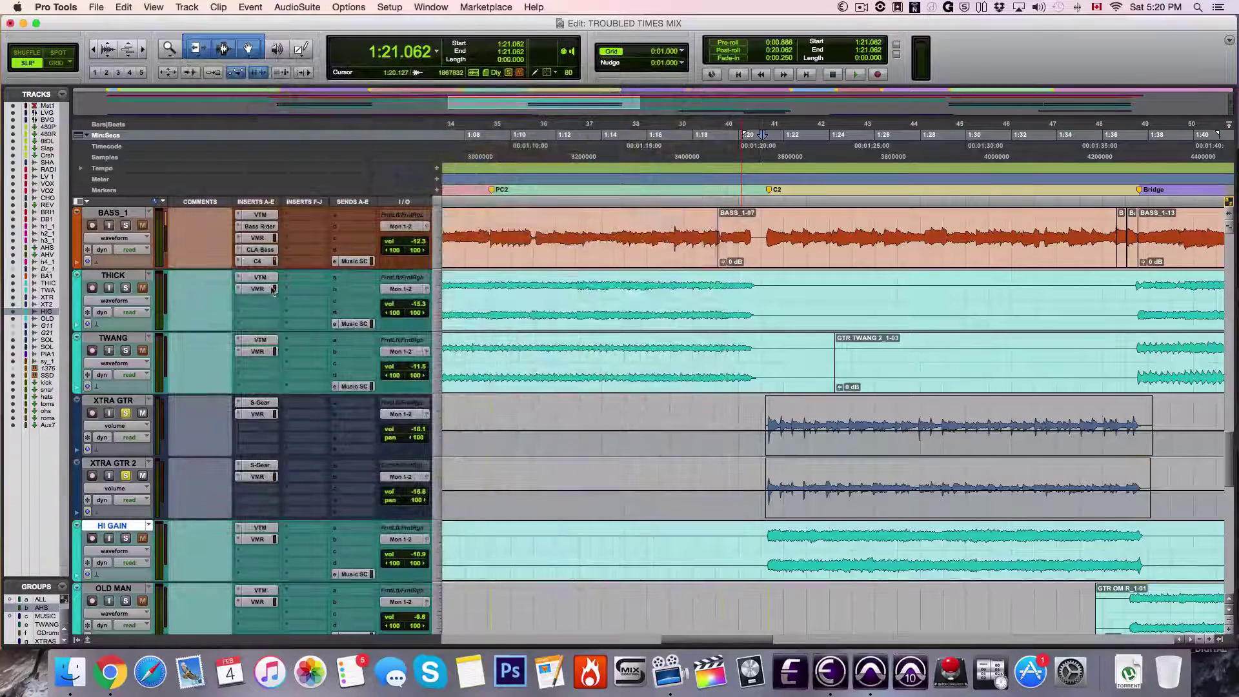
Inspect XTRA GTR's Virtual Mix Rack, checking the FG-S equalizer's low-mid band and filter with the window moved, and close it.
{"action": "left_click", "coordinate": [261, 414]}
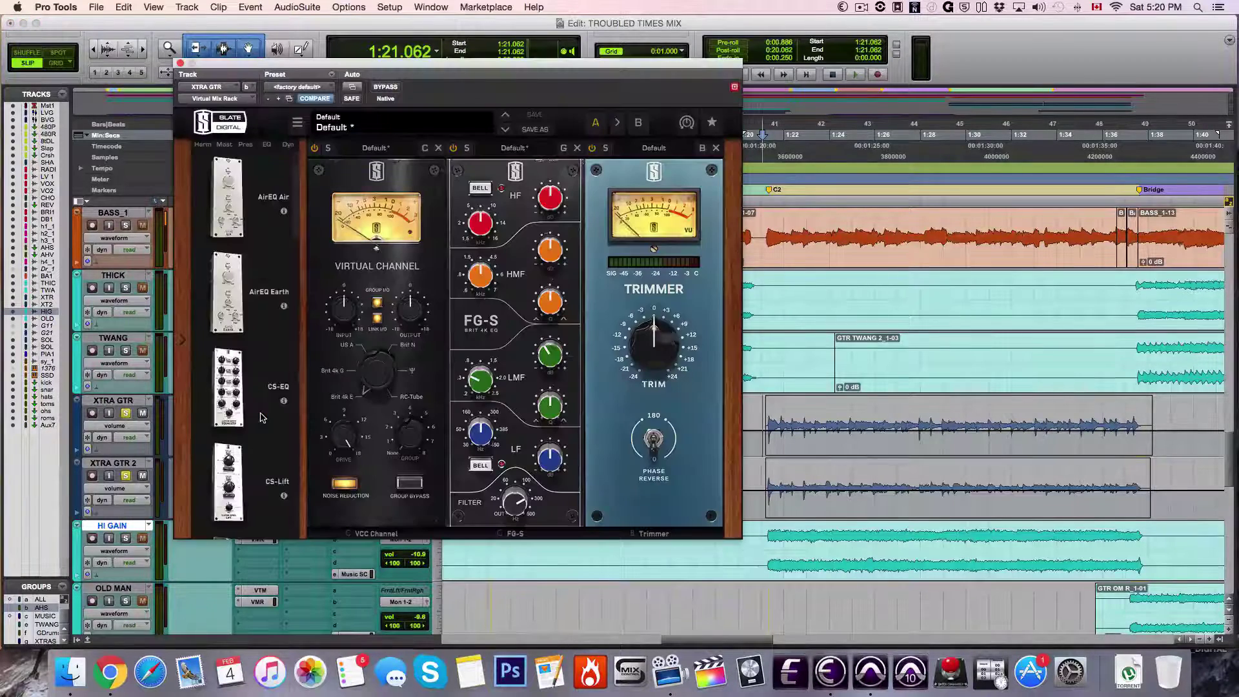
{"action": "mouse_move", "coordinate": [479, 379]}
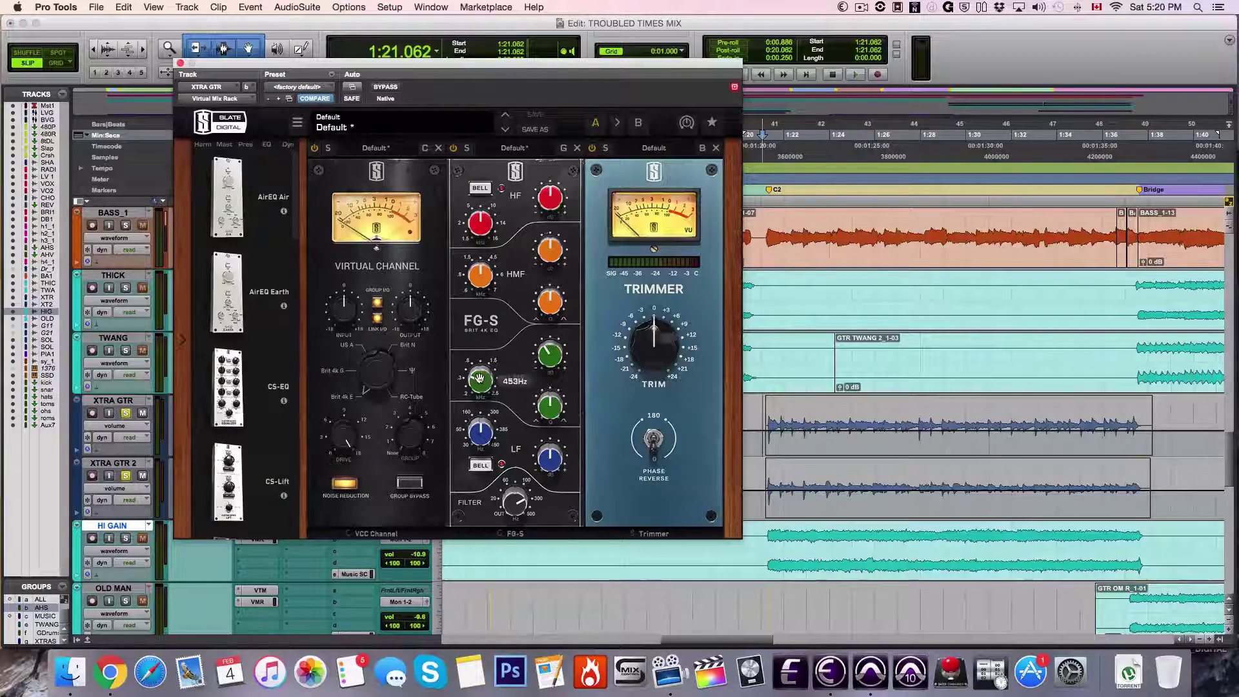
{"action": "mouse_move", "coordinate": [543, 364]}
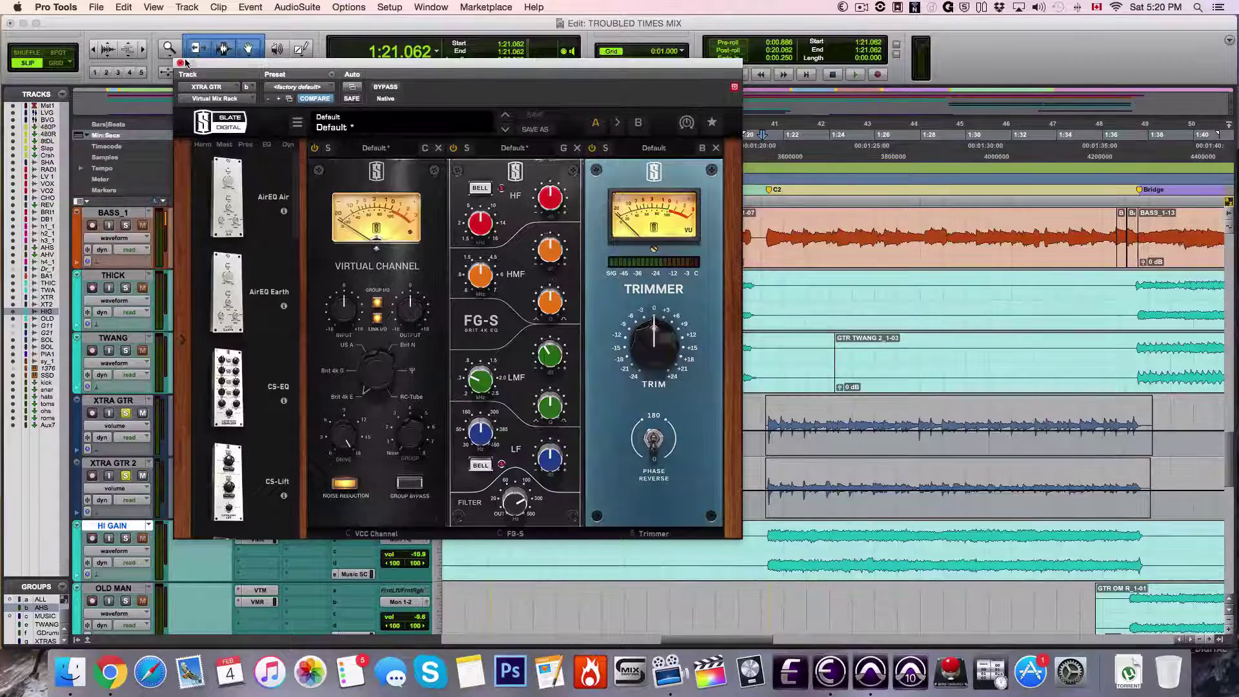
{"action": "left_click_drag", "start_coordinate": [185, 63], "coordinate": [261, 120]}
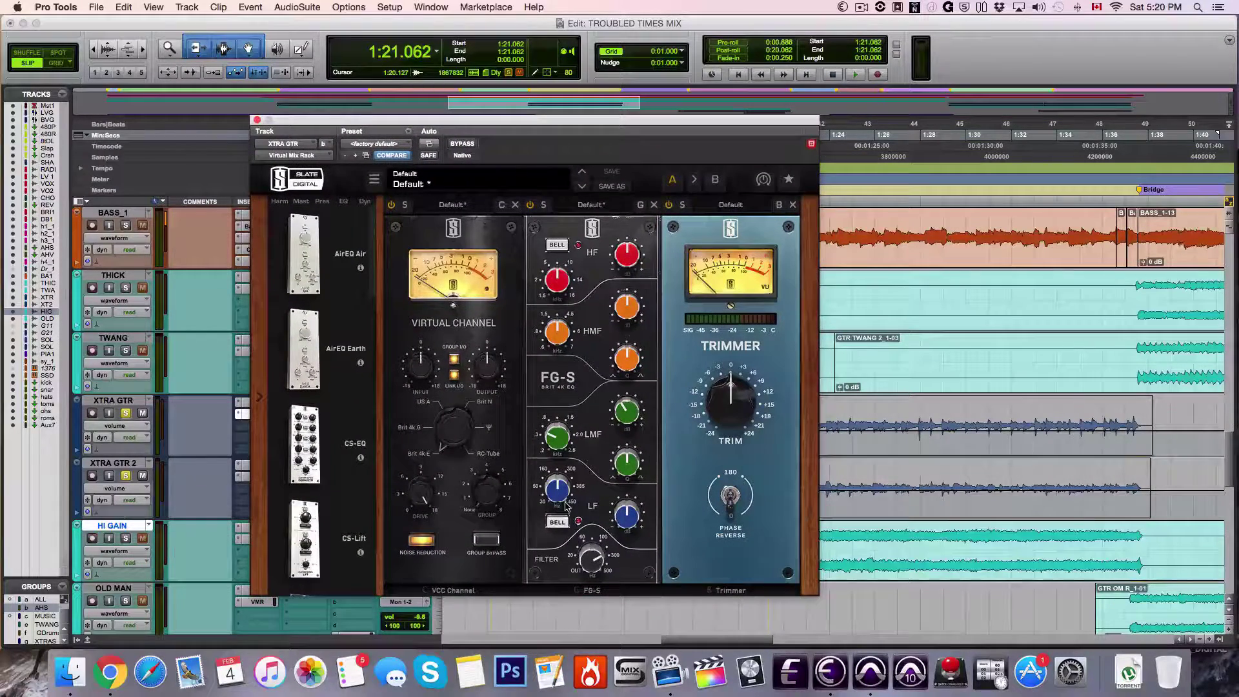
{"action": "mouse_move", "coordinate": [597, 560]}
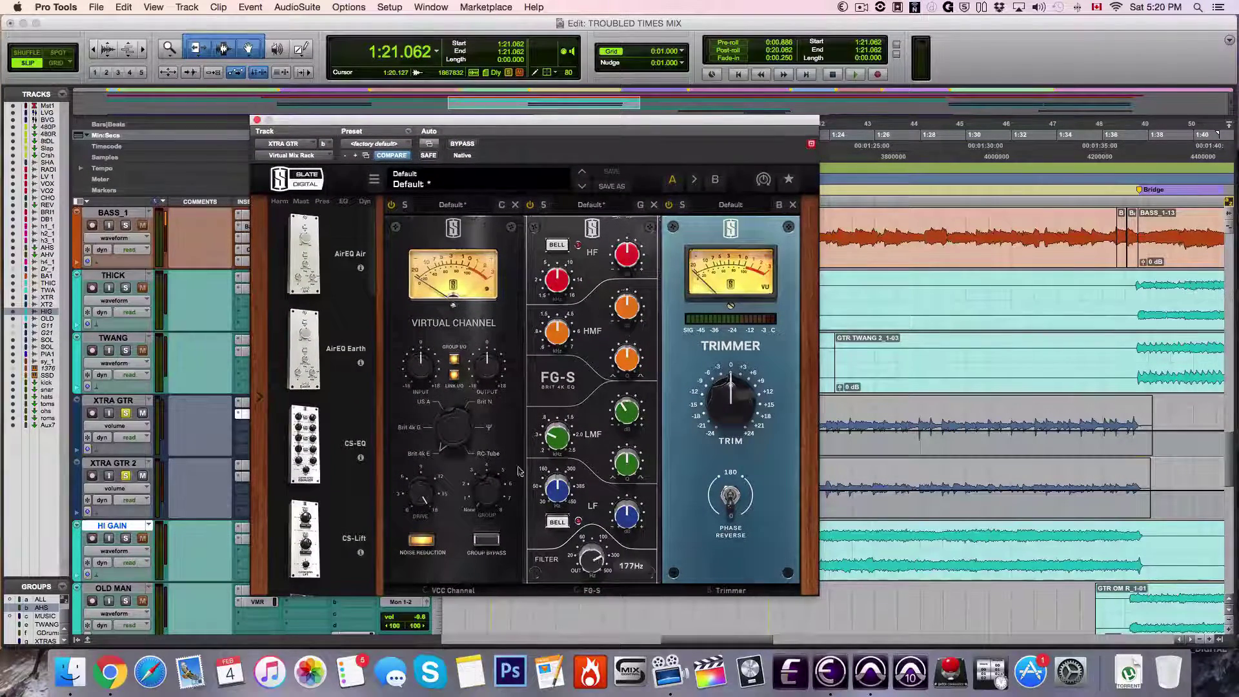
{"action": "left_click", "coordinate": [256, 119]}
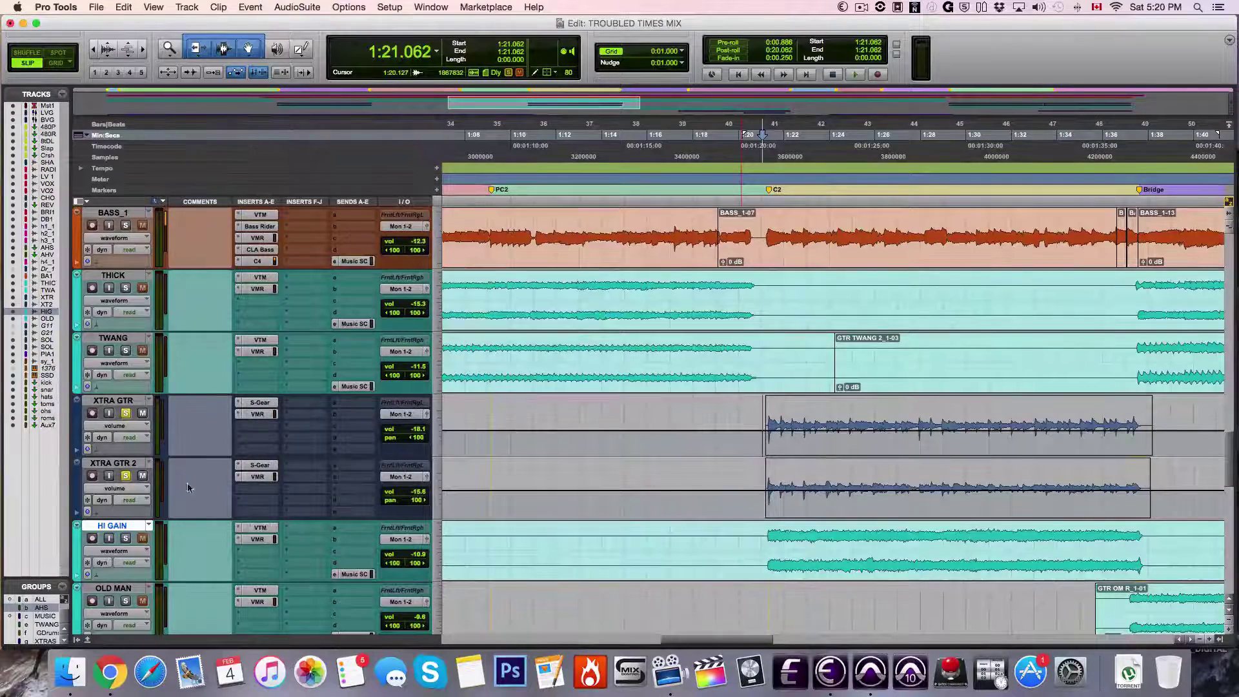
Play the two soloed extra guitars from about 1:20, and show the Mix window with HI GAIN soloed as well.
{"action": "left_click", "coordinate": [748, 164]}
{"action": "key", "text": "space"}
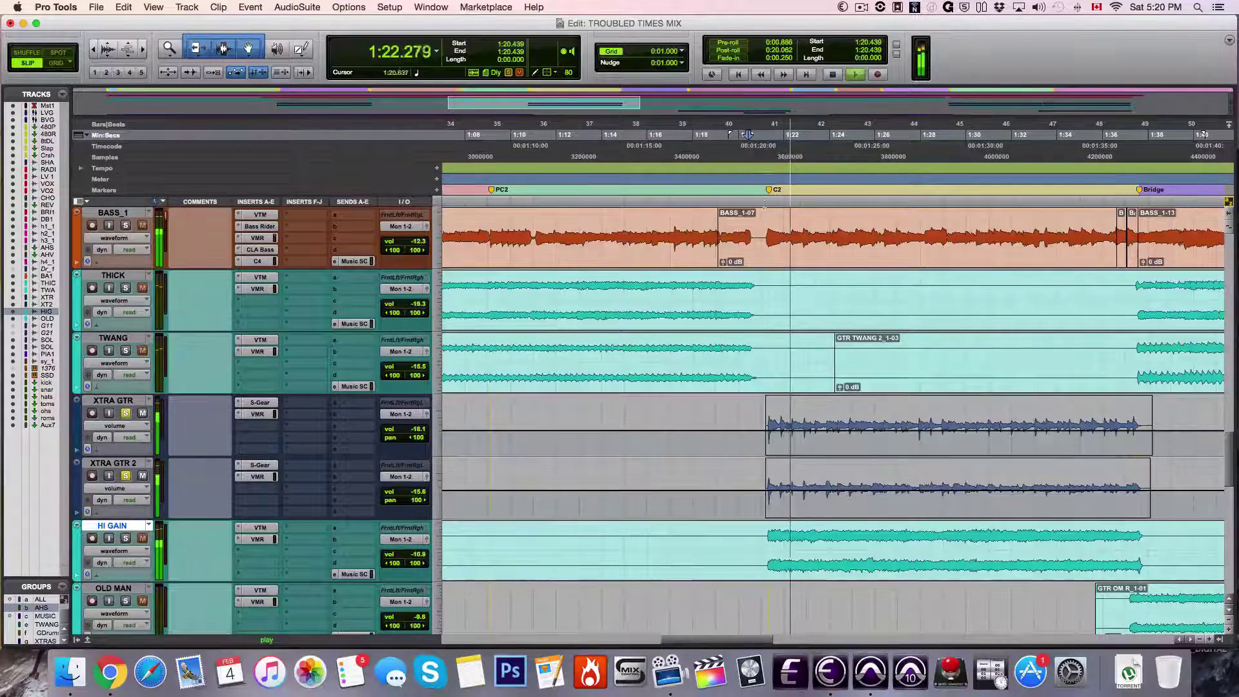
{"action": "scroll", "coordinate": [797, 288], "scroll_direction": "right", "scroll_amount": 3}
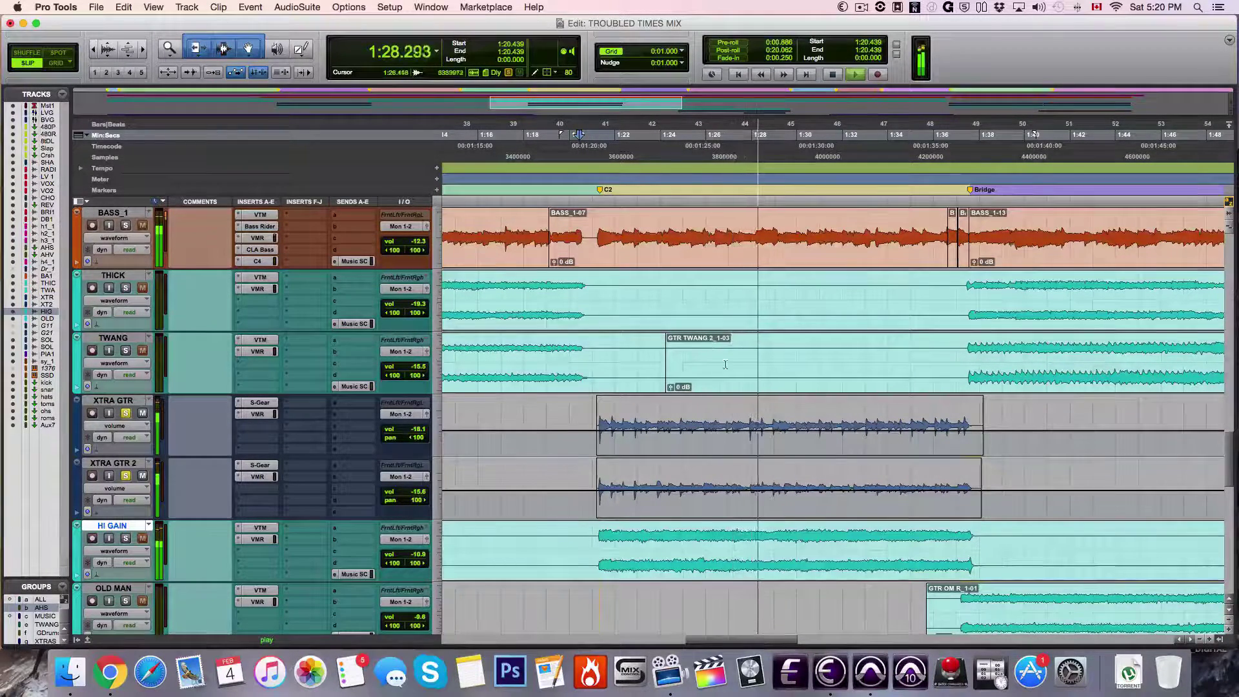
{"action": "key", "text": "space"}
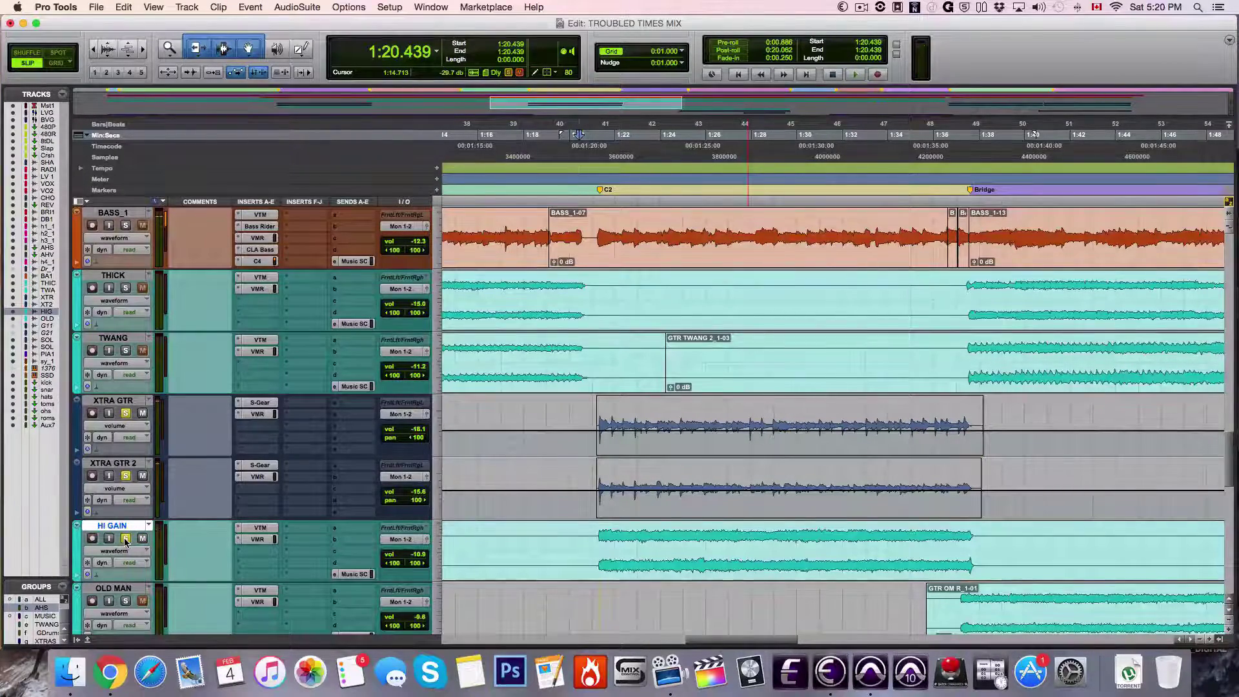
{"action": "key", "text": "super+equal"}
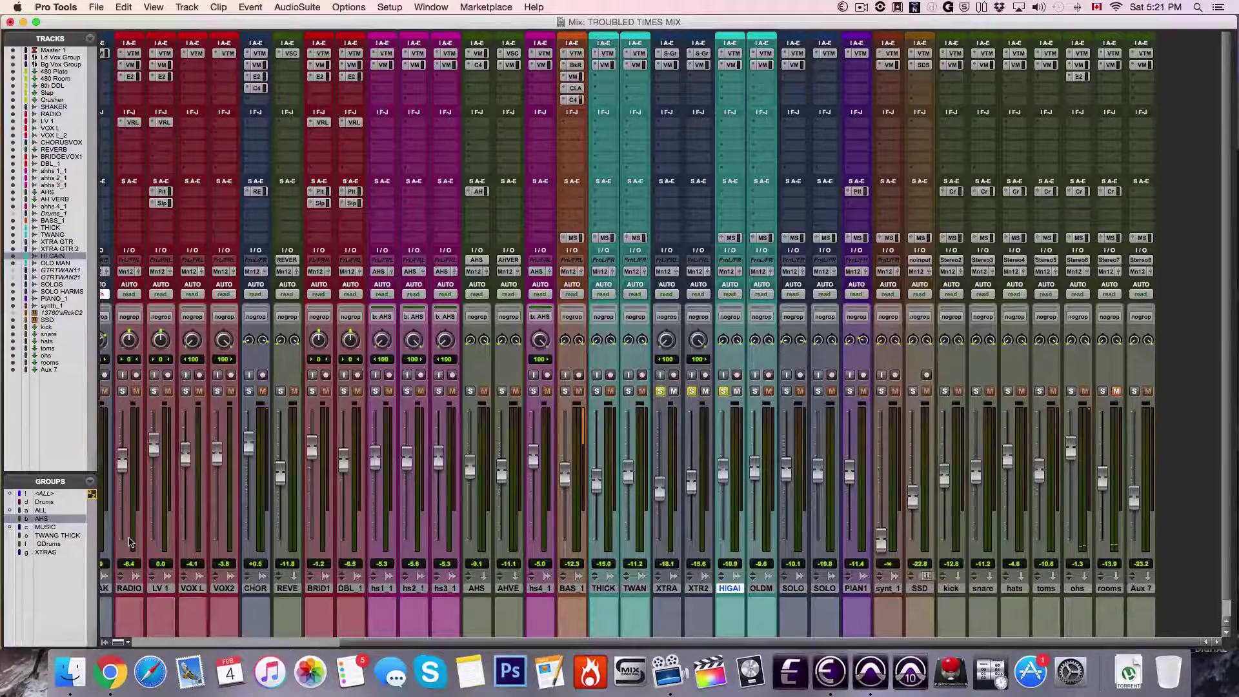
Play XTRA GTR, XTRA GTR 2 and HI GAIN soloed in the Edit window, unsolo them and play the full mix from about 1:20.
{"action": "key", "text": "super+equal"}
{"action": "key", "text": "space"}
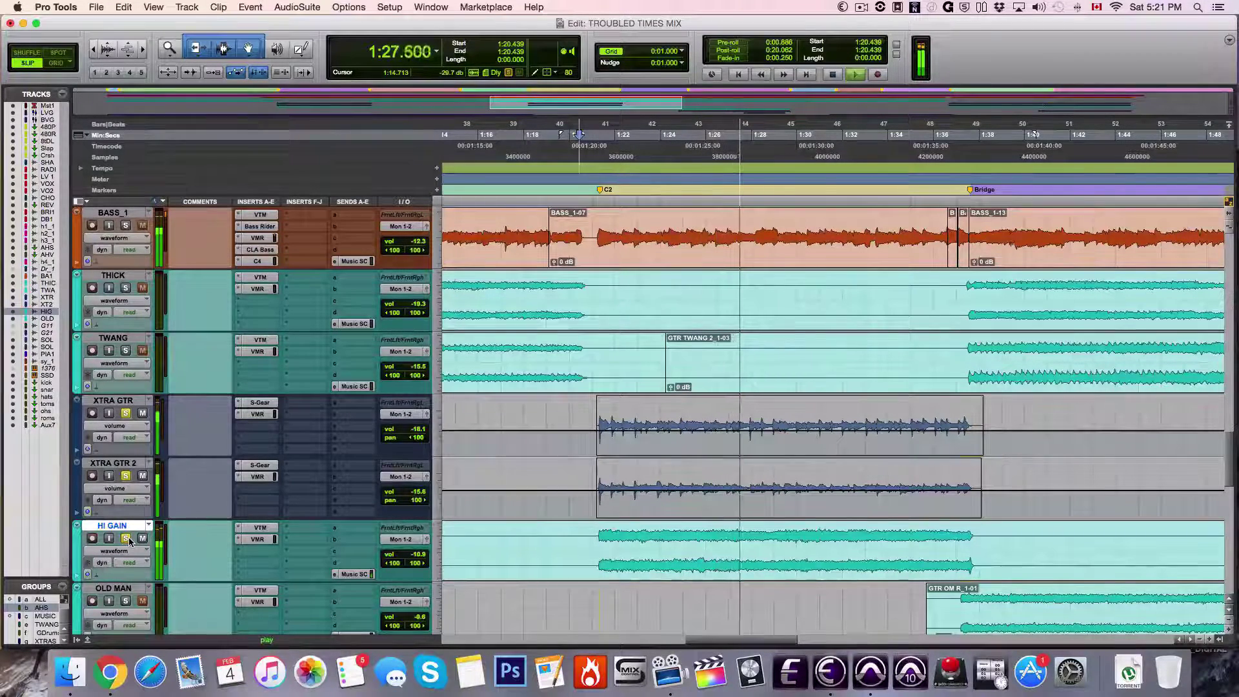
{"action": "key", "text": "space"}
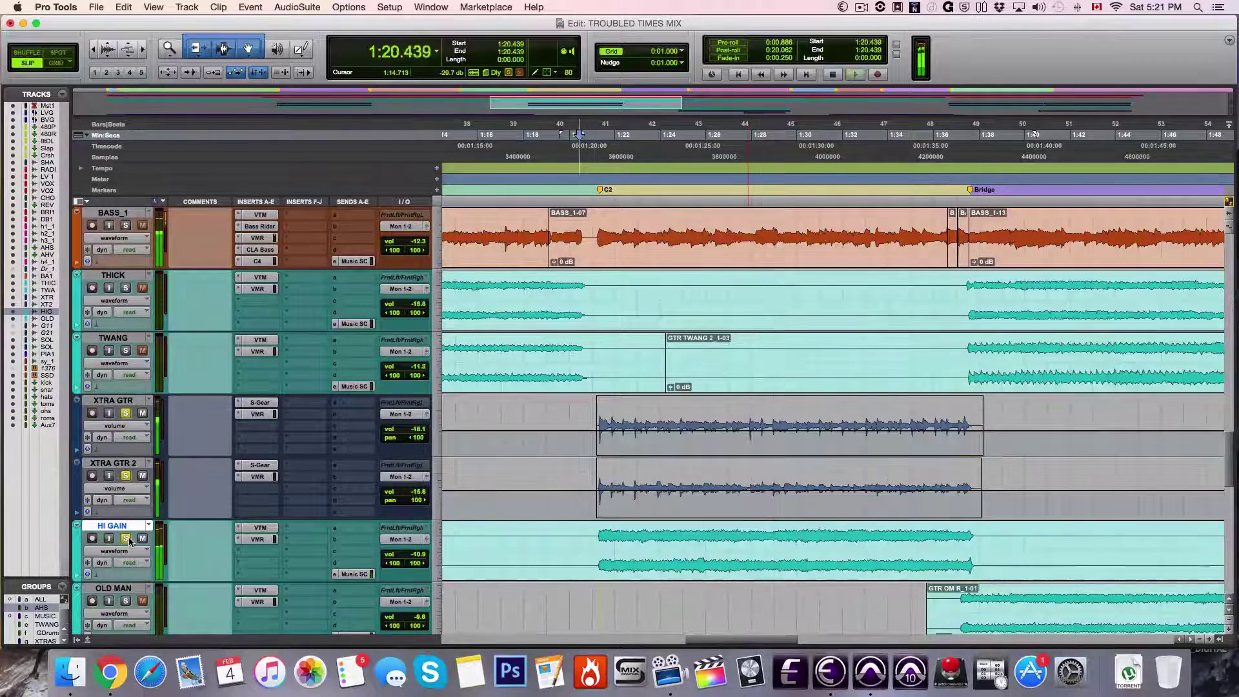
{"action": "key", "text": "space"}
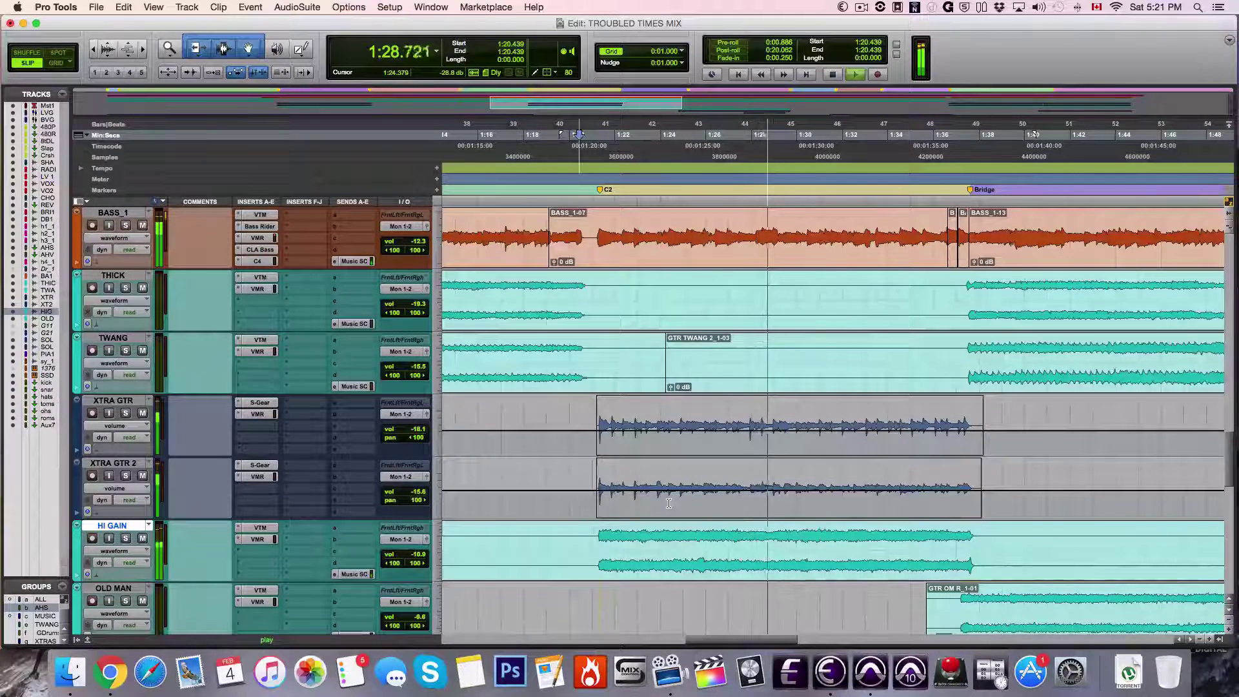
{"action": "key", "text": "space"}
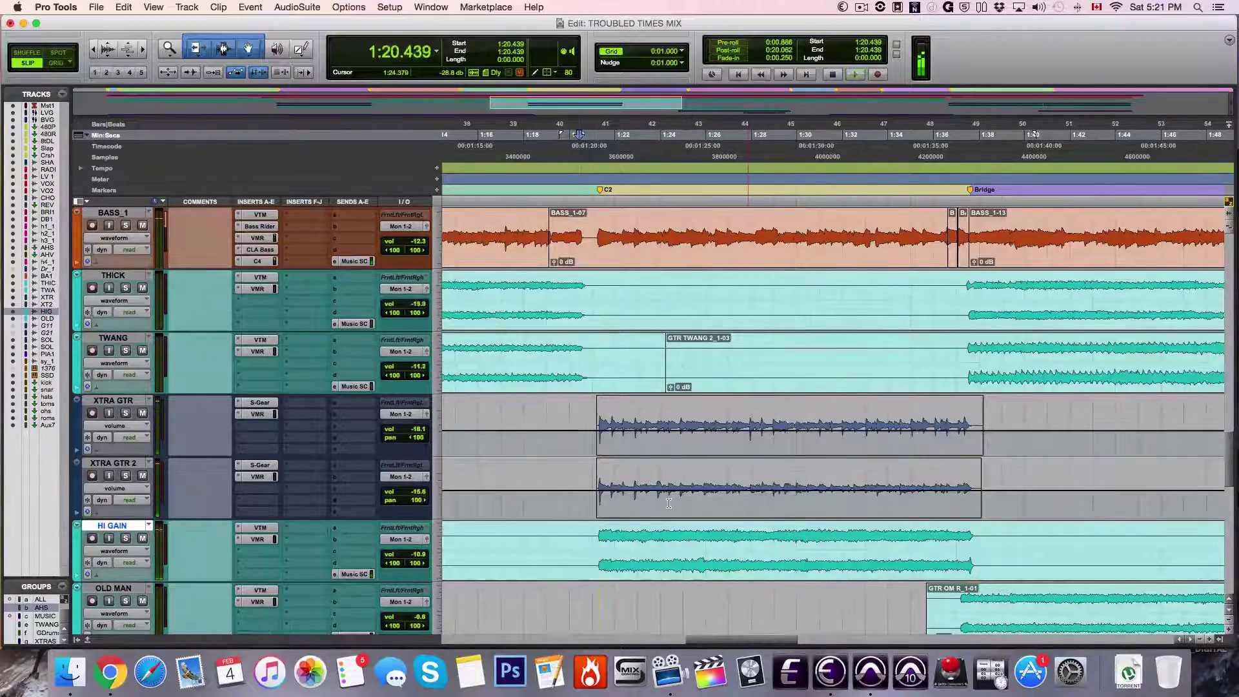
Select the CHORUS VOX track and place the cursor at the start of its first chorus clip at 1:19.475.
{"action": "scroll", "coordinate": [668, 504], "scroll_direction": "down", "scroll_amount": 15}
{"action": "scroll", "coordinate": [668, 503], "scroll_direction": "up", "scroll_amount": 6}
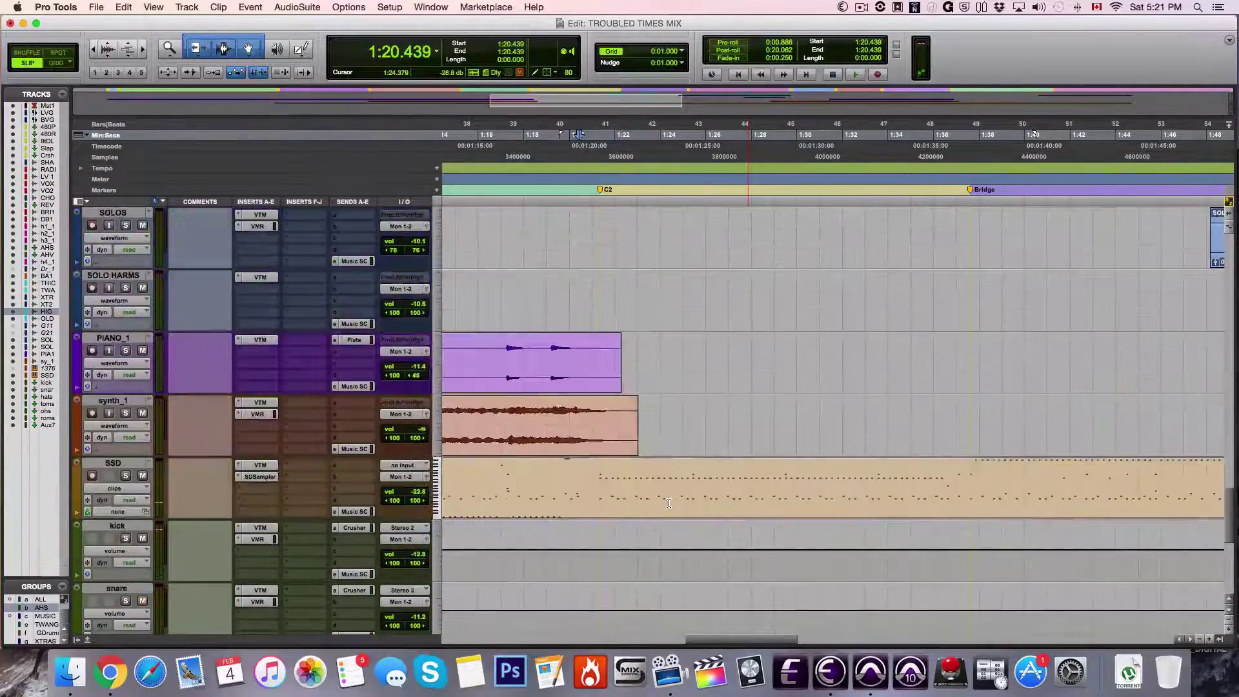
{"action": "scroll", "coordinate": [668, 503], "scroll_direction": "up", "scroll_amount": 3}
{"action": "scroll", "coordinate": [668, 503], "scroll_direction": "left", "scroll_amount": 4}
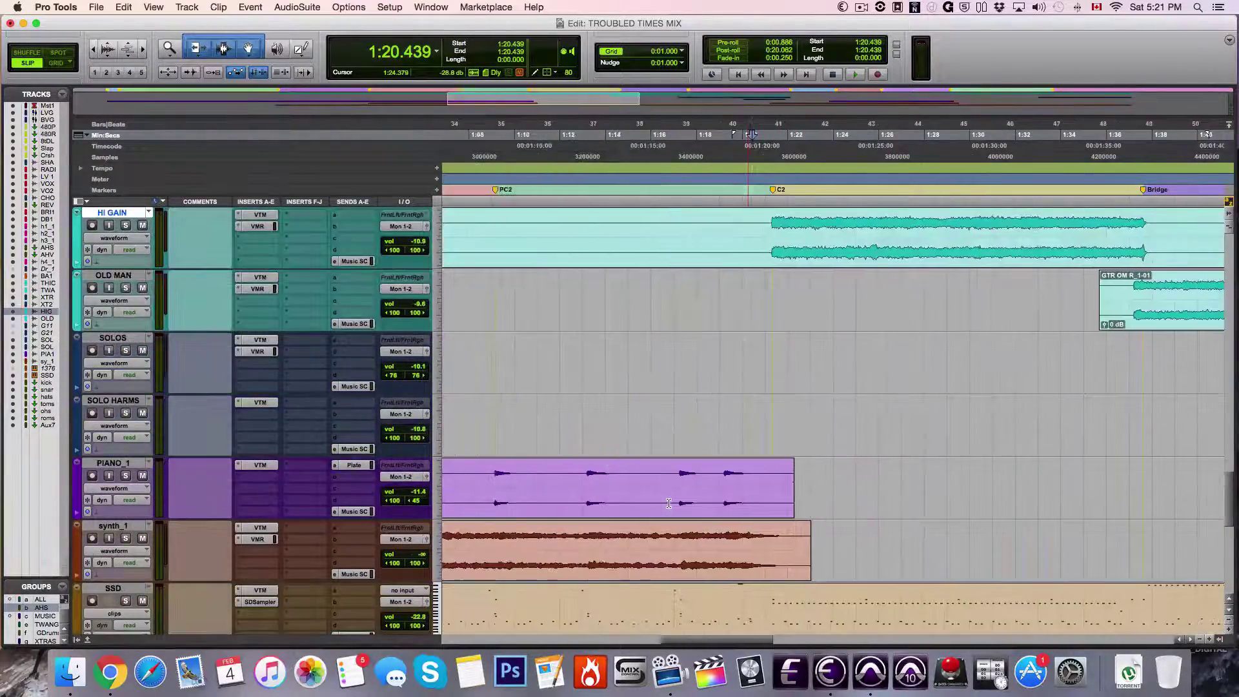
{"action": "scroll", "coordinate": [668, 503], "scroll_direction": "up", "scroll_amount": 20}
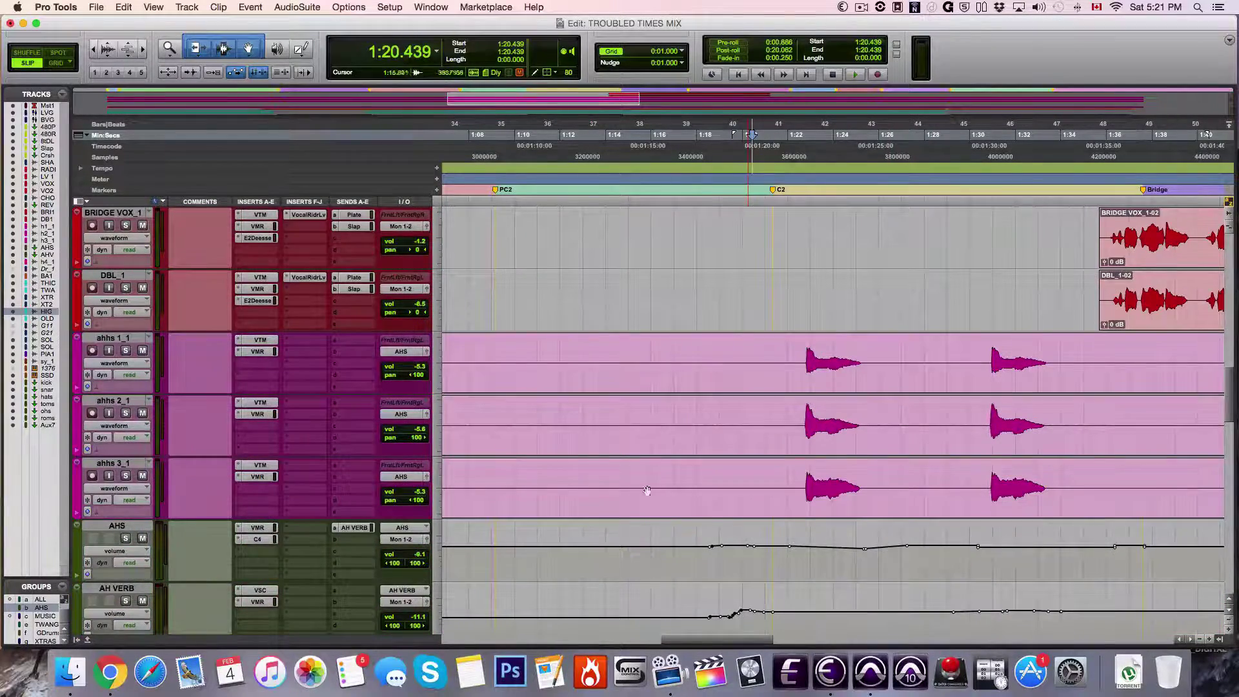
{"action": "scroll", "coordinate": [593, 447], "scroll_direction": "up", "scroll_amount": 10}
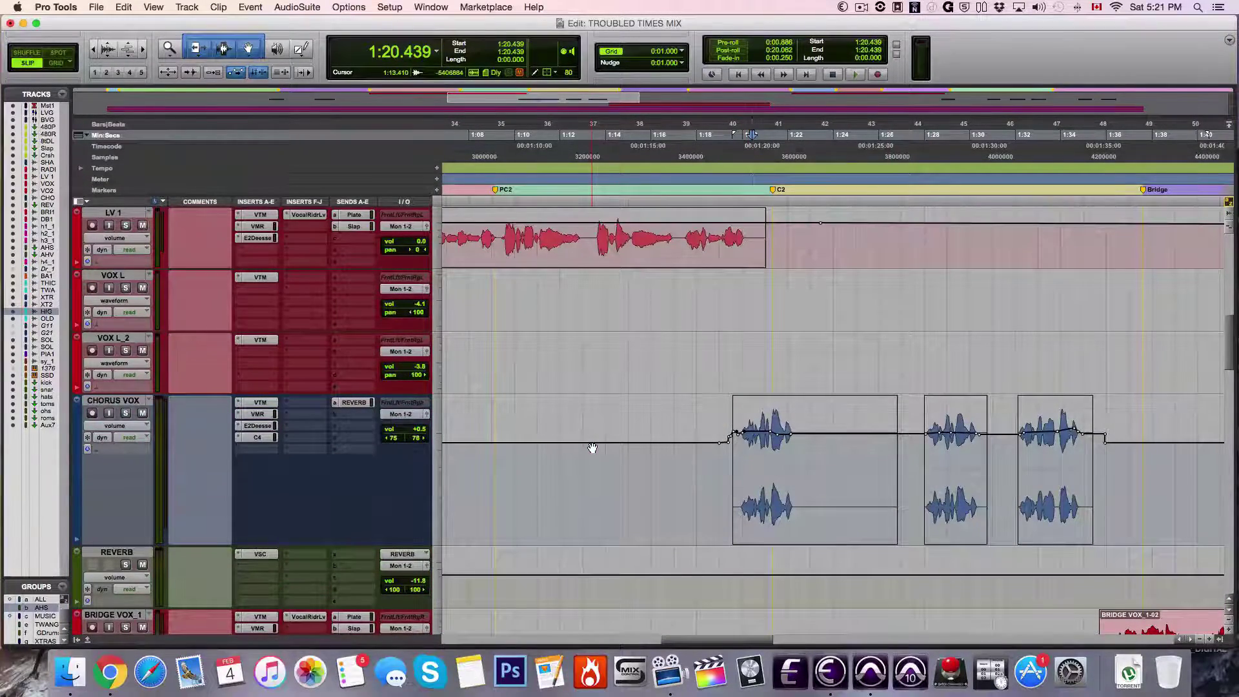
{"action": "left_click", "coordinate": [731, 452]}
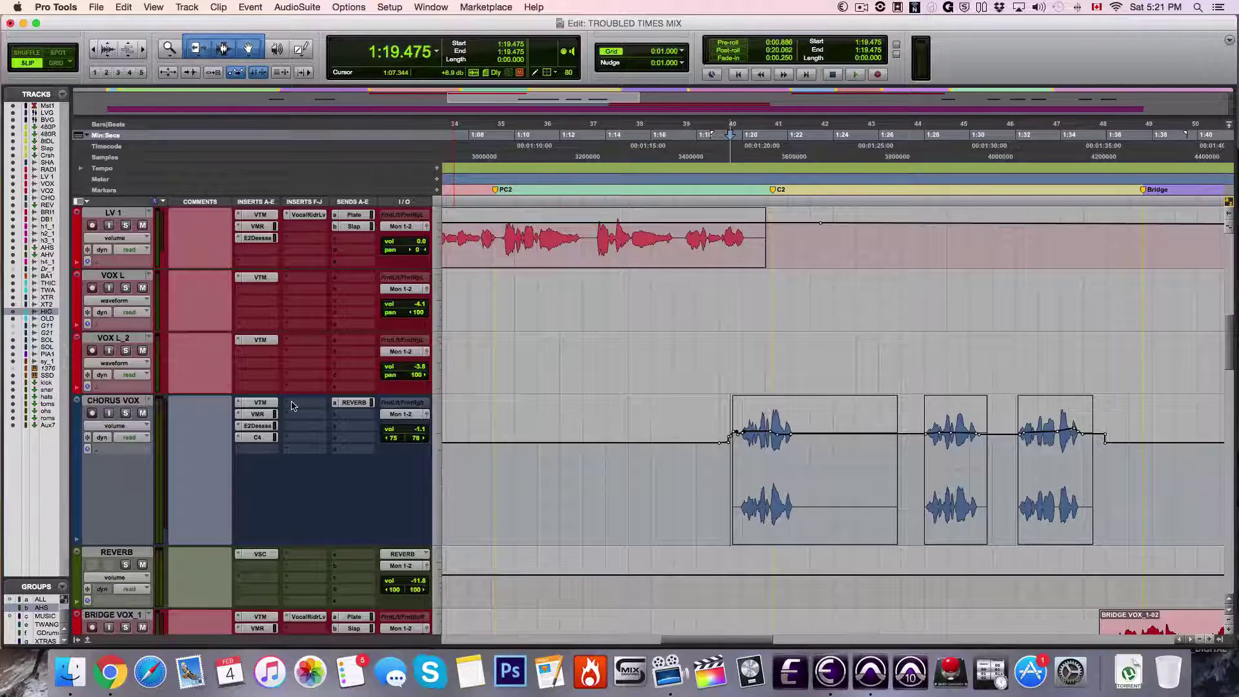
{"action": "left_click", "coordinate": [125, 401]}
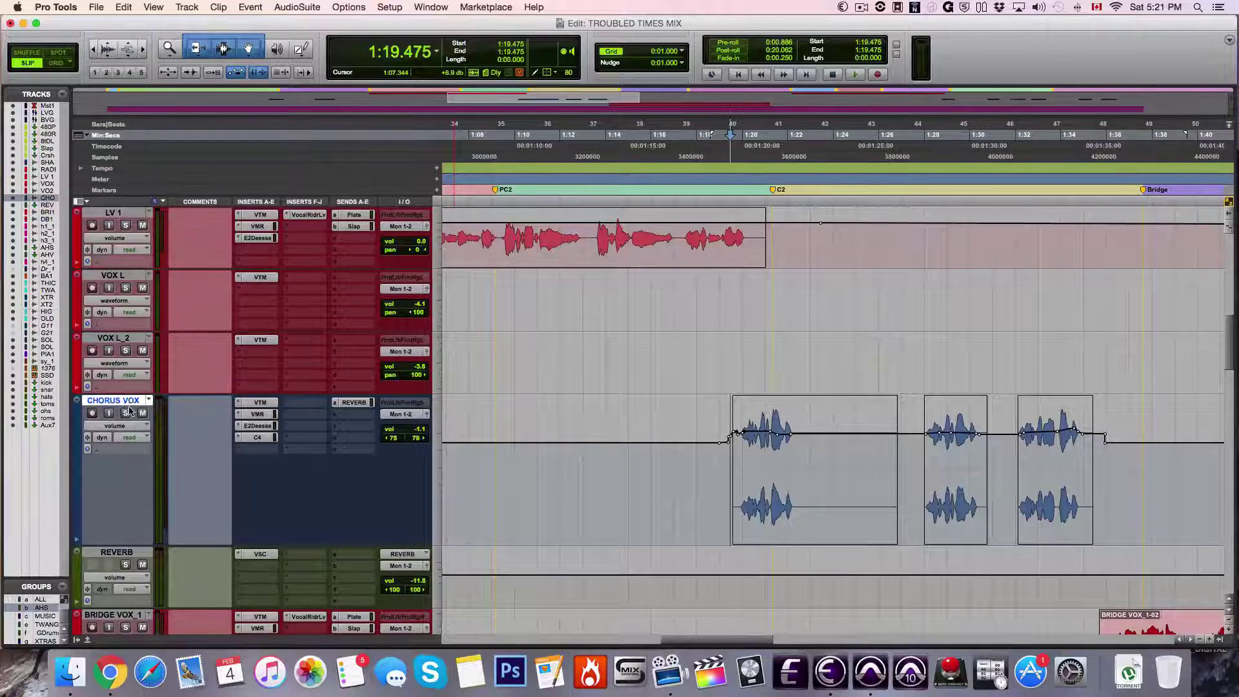
Check CHORUS VOX's Virtual Tape Machines, close it, and view the first modules of its Virtual Mix Rack with the track soloed.
{"action": "left_click", "coordinate": [249, 403]}
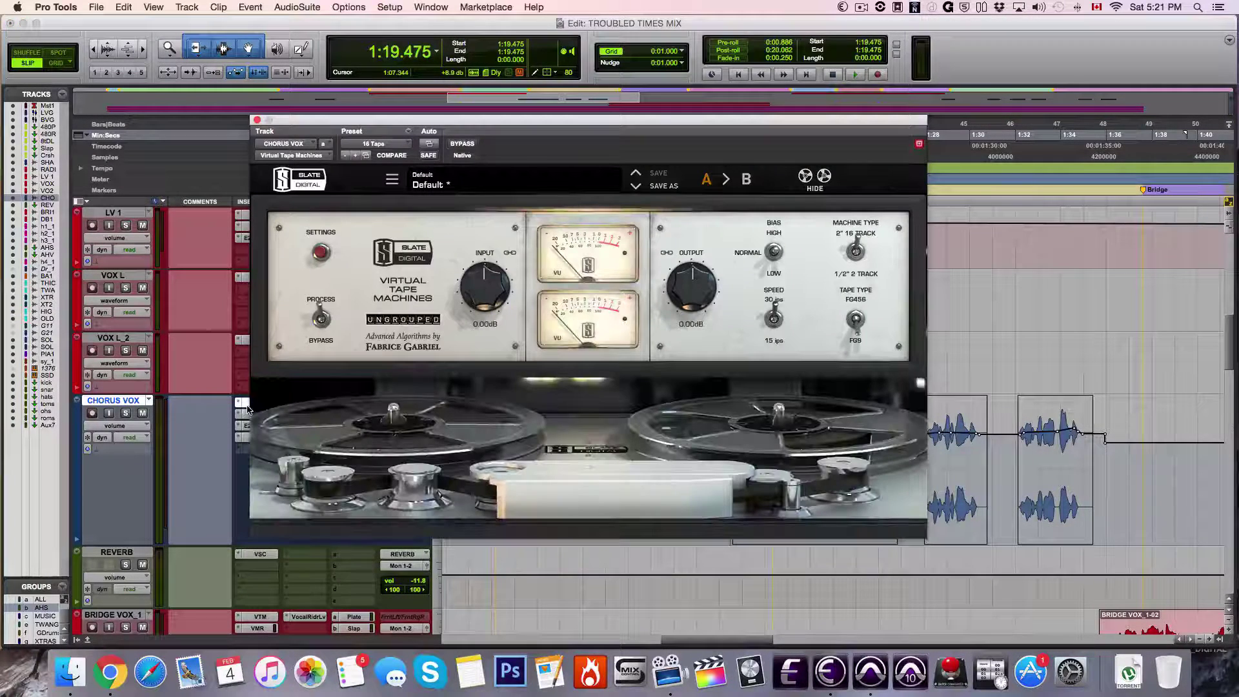
{"action": "left_click", "coordinate": [256, 120]}
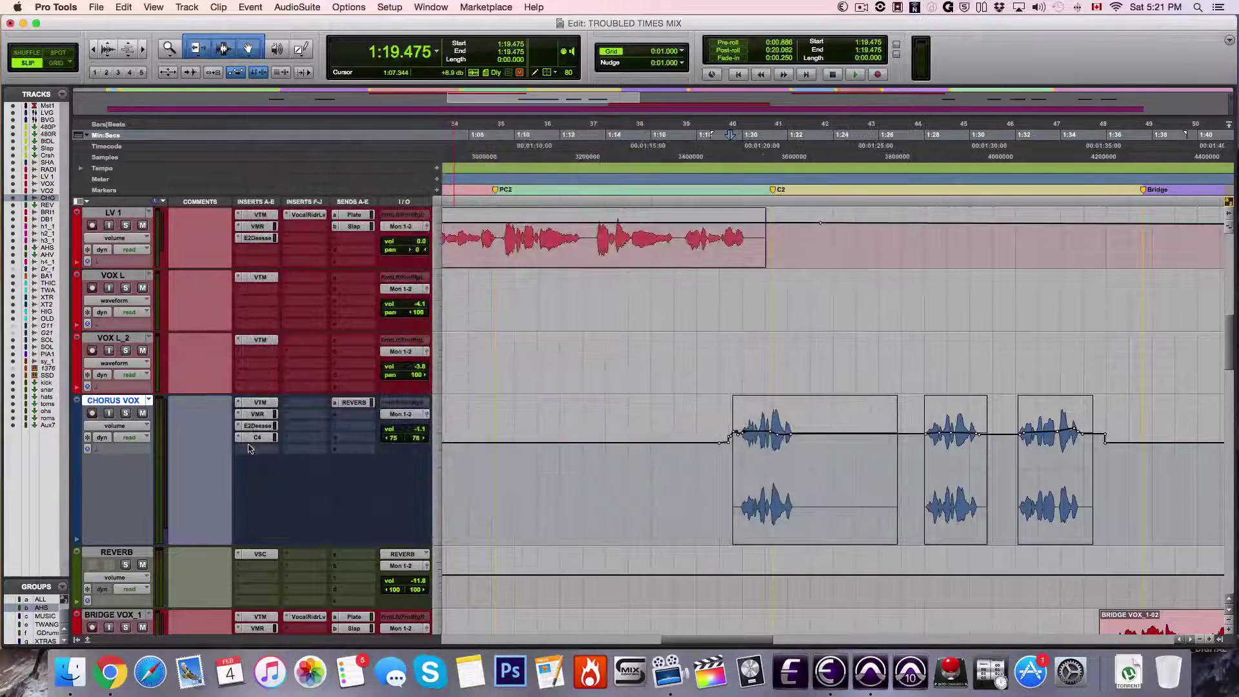
{"action": "left_click", "coordinate": [246, 416]}
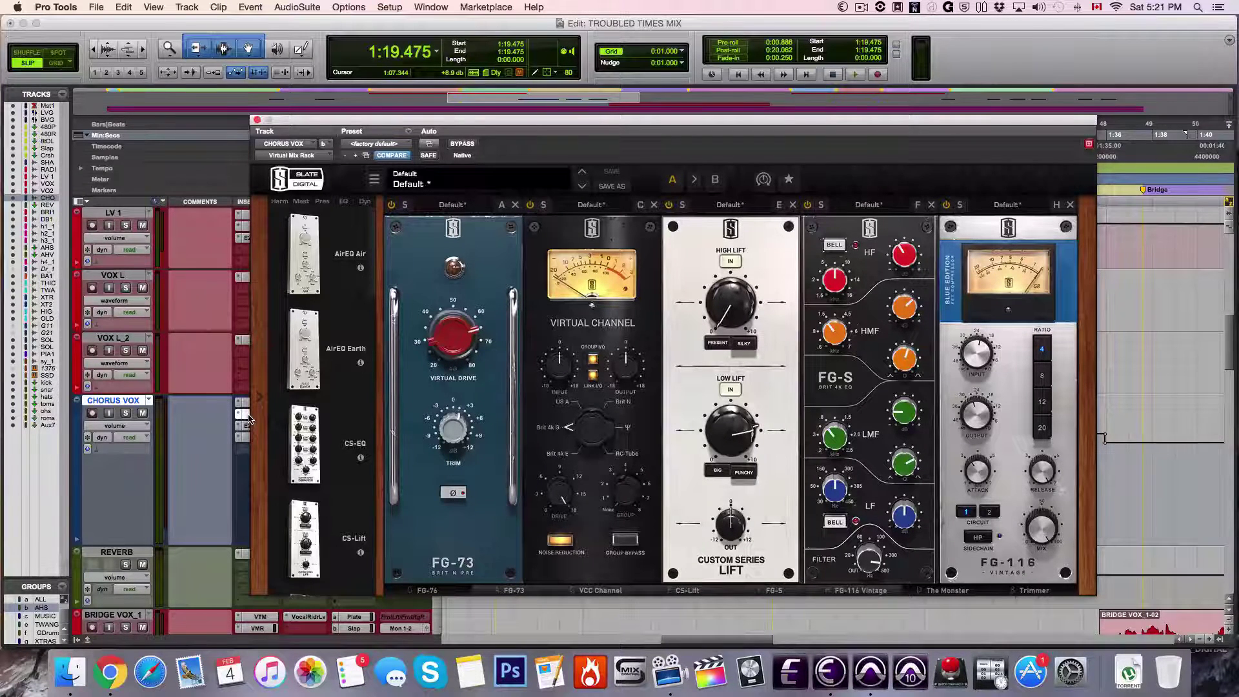
{"action": "left_click", "coordinate": [420, 592]}
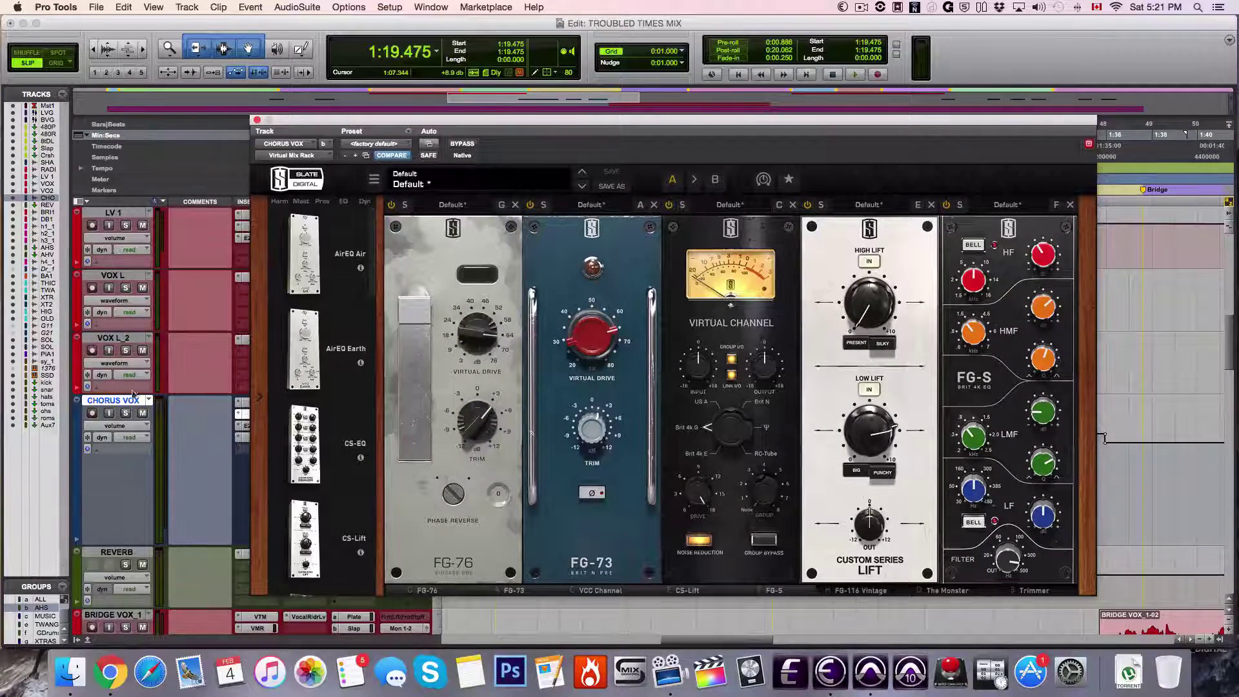
{"action": "left_click", "coordinate": [125, 413]}
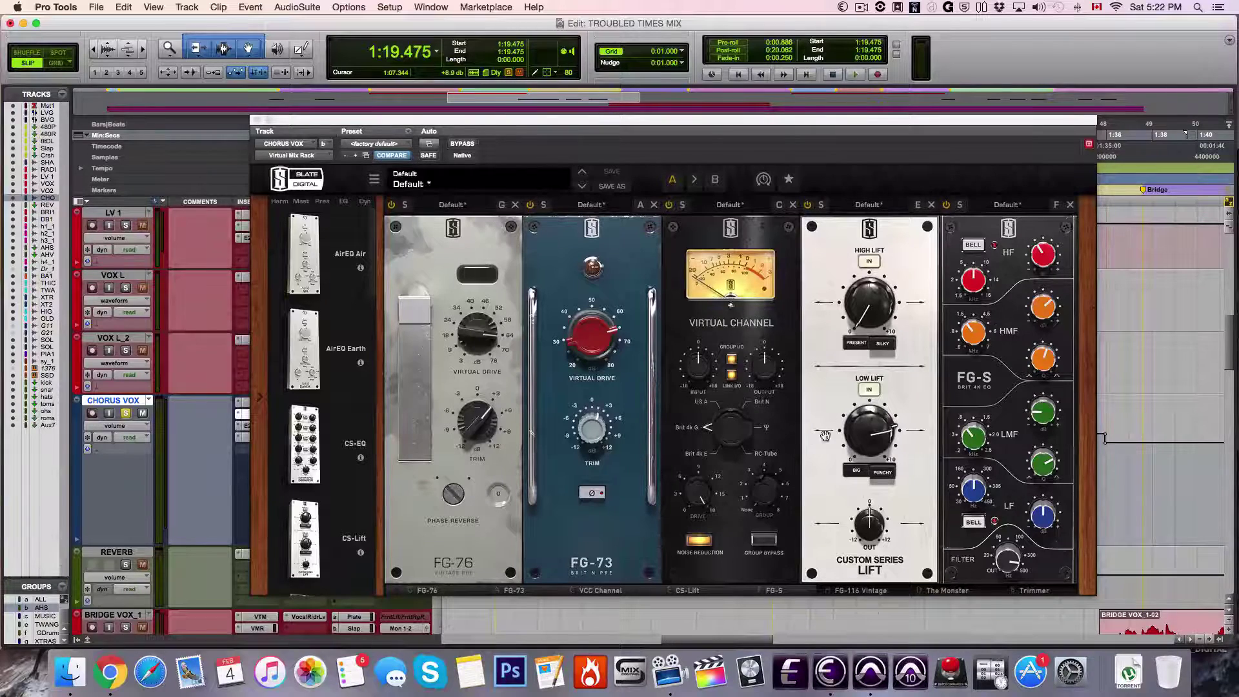
{"action": "left_click", "coordinate": [715, 324]}
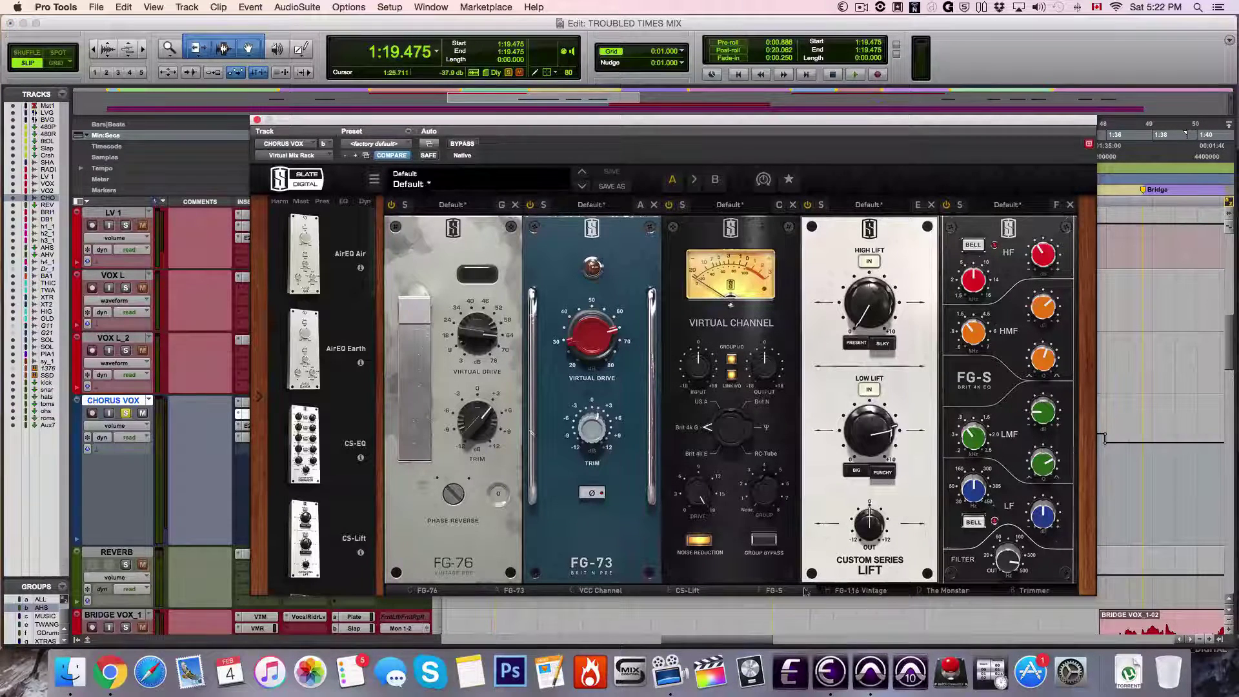
Examine the rack's FG-S equalizer and FG-116 compressor, play the soloed chorus vocal briefly and close the rack.
{"action": "left_click", "coordinate": [1028, 591]}
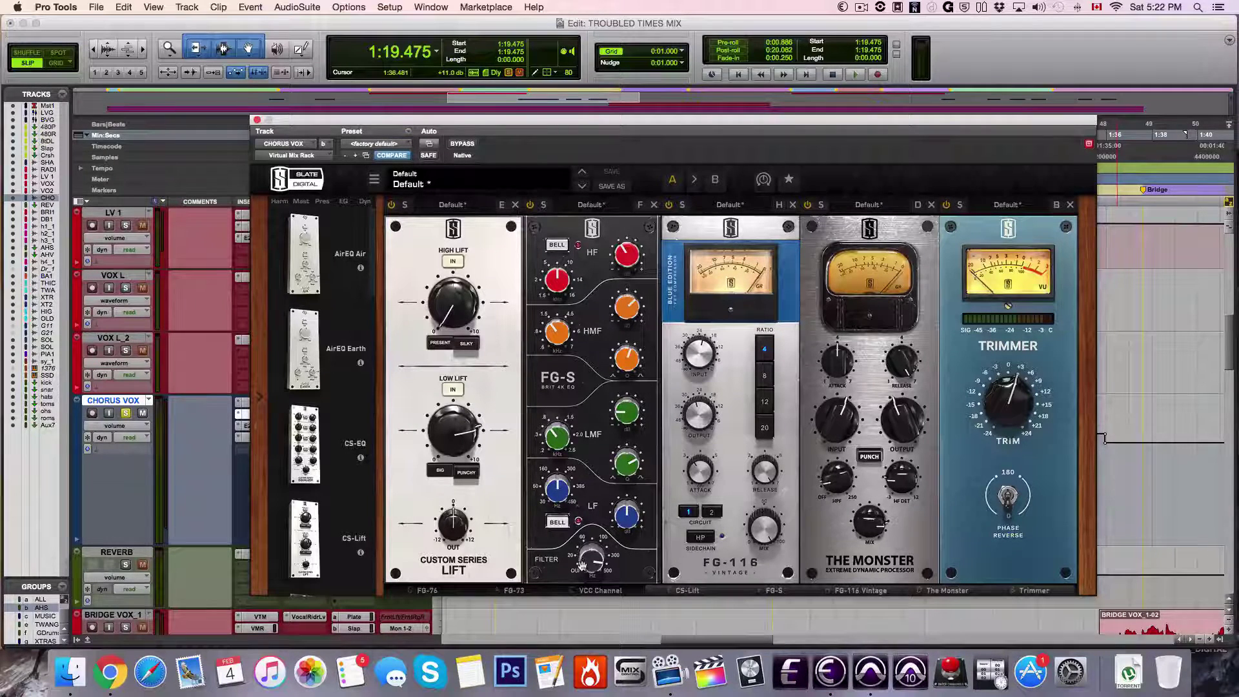
{"action": "mouse_move", "coordinate": [582, 565]}
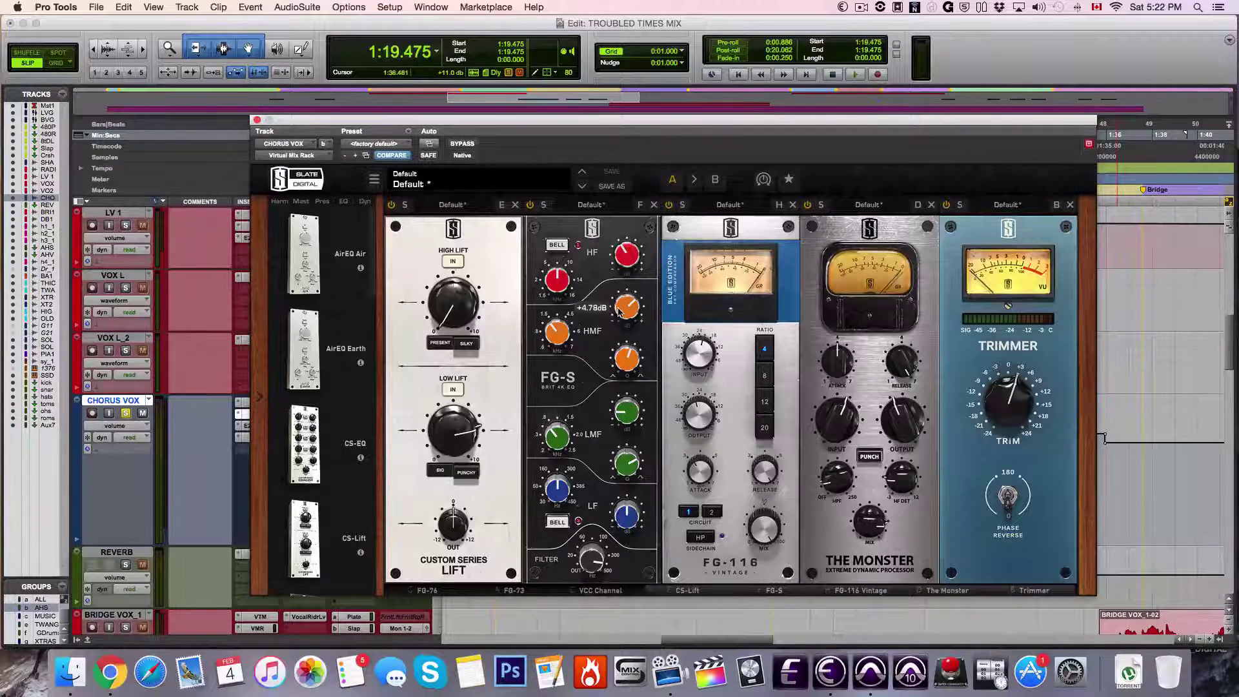
{"action": "mouse_move", "coordinate": [629, 253]}
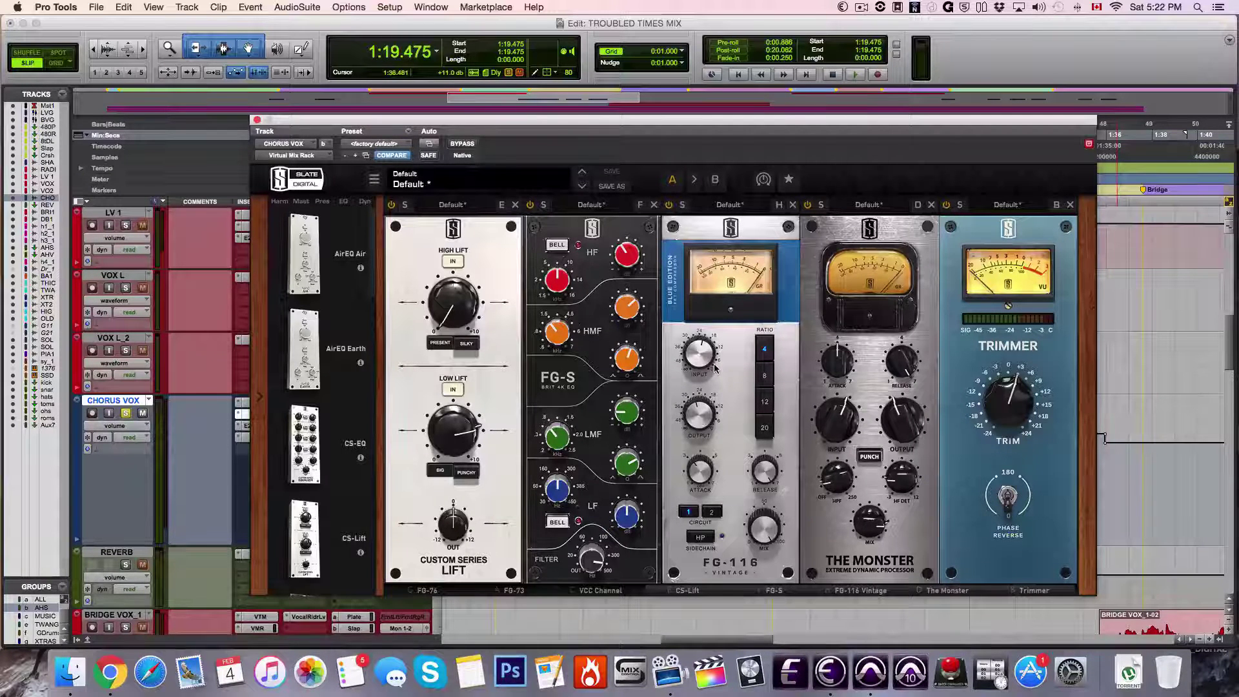
{"action": "left_click", "coordinate": [697, 476]}
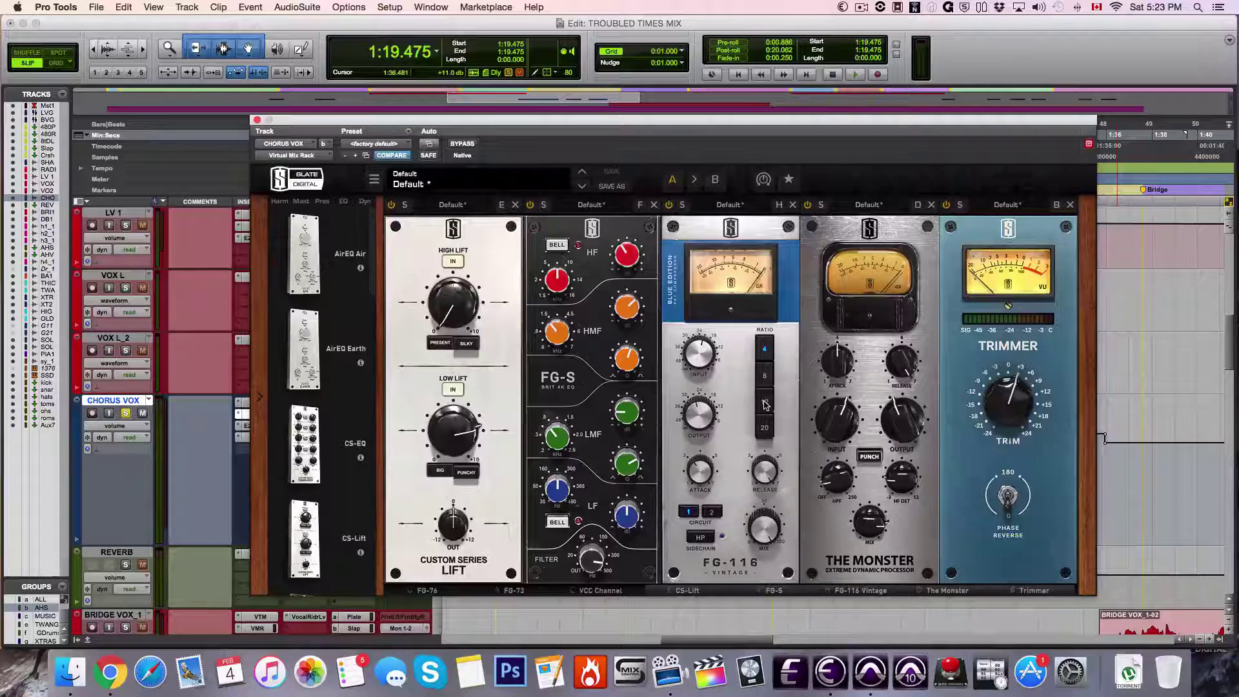
{"action": "key", "text": "space"}
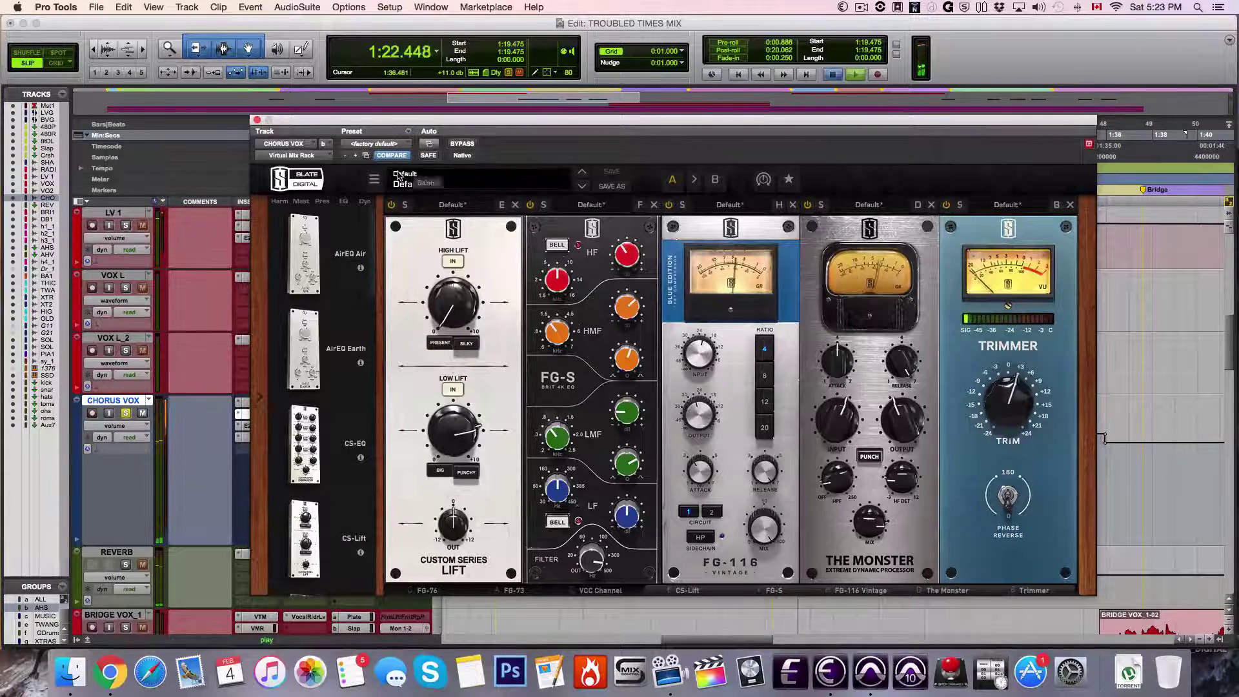
{"action": "key", "text": "space"}
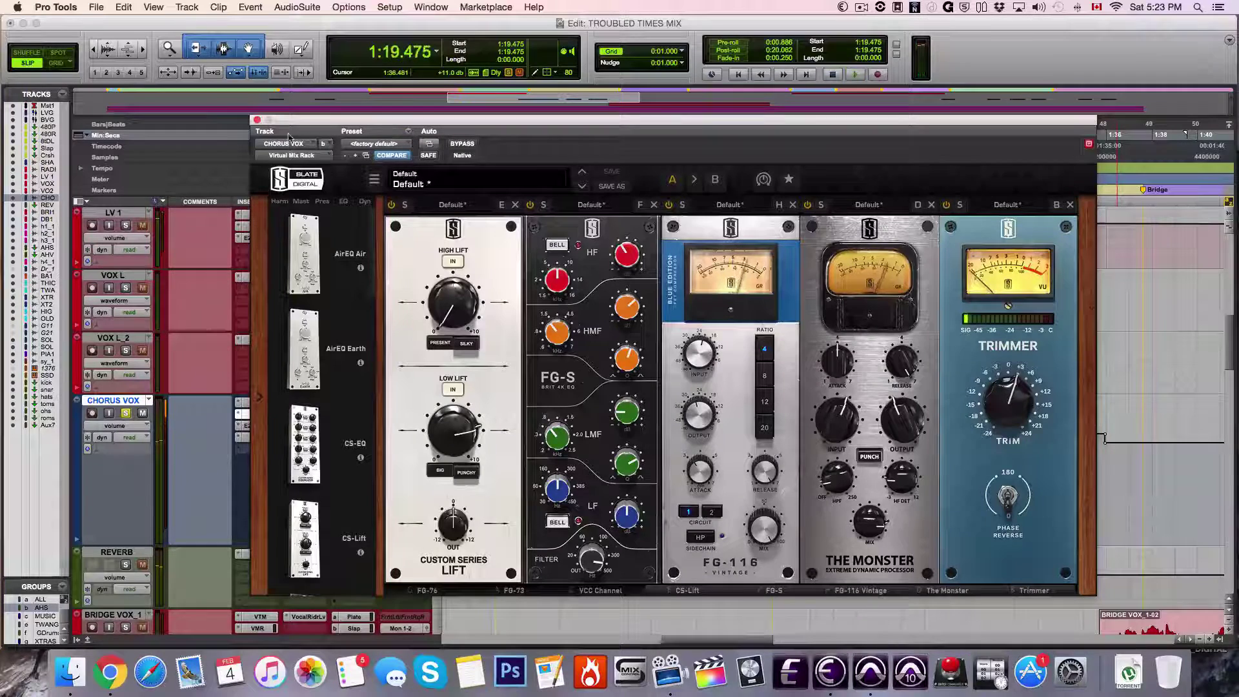
{"action": "left_click", "coordinate": [257, 120]}
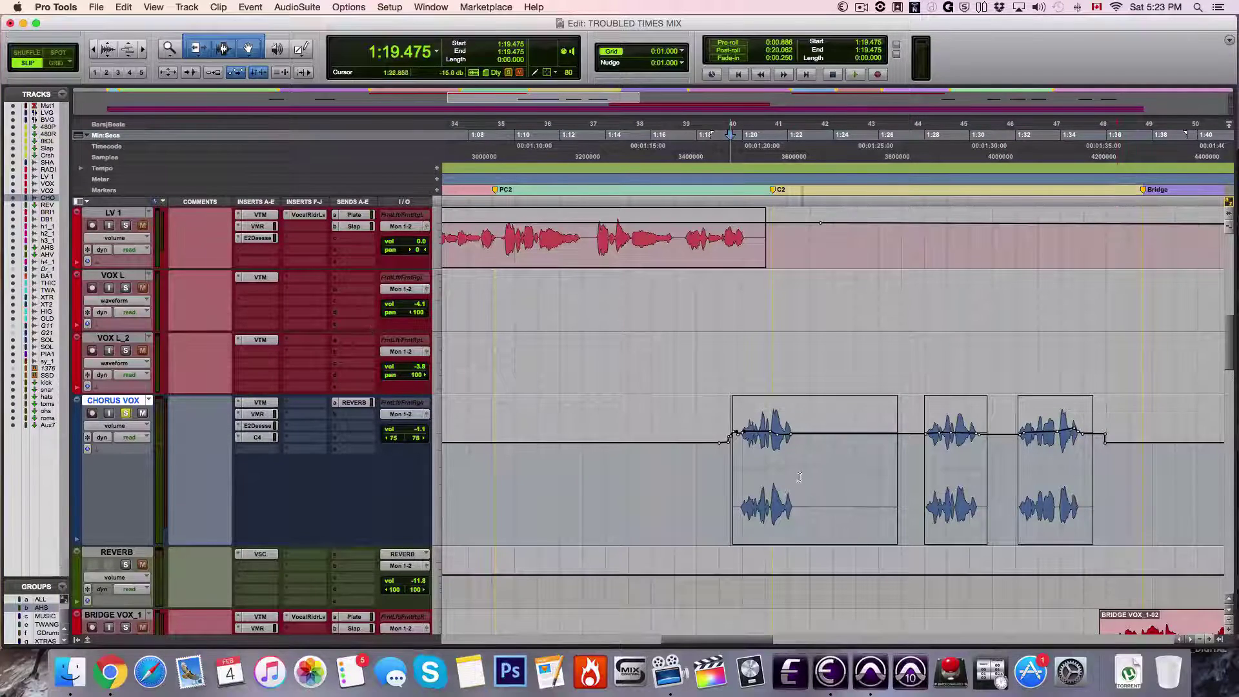
Inspect CHORUS VOX's E2Deesser and C4 multiband processor settings and close the plug-in window.
{"action": "left_click", "coordinate": [262, 414]}
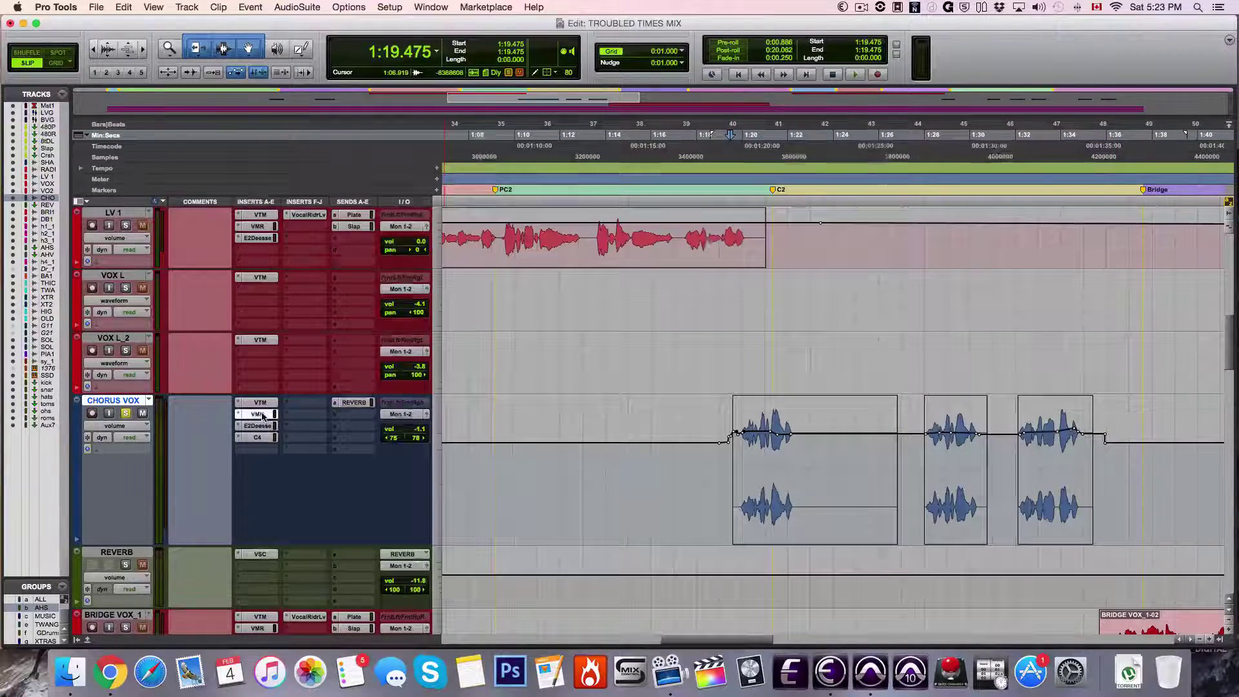
{"action": "left_click", "coordinate": [244, 426]}
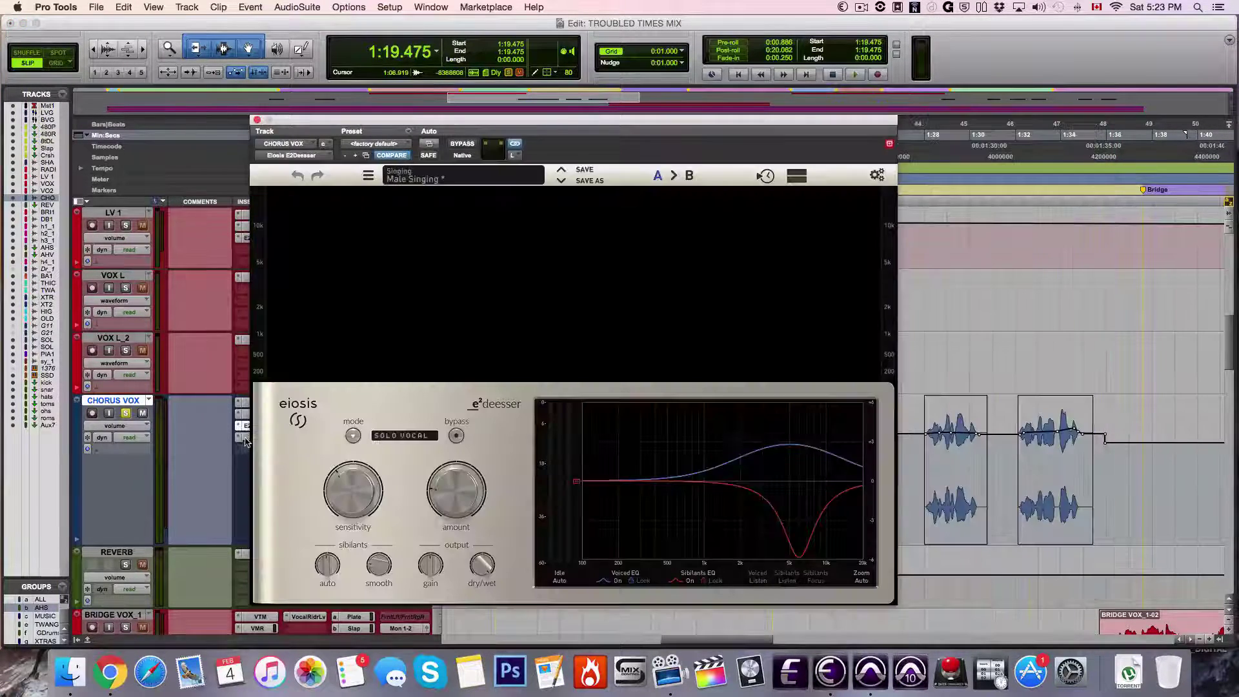
{"action": "left_click", "coordinate": [244, 437]}
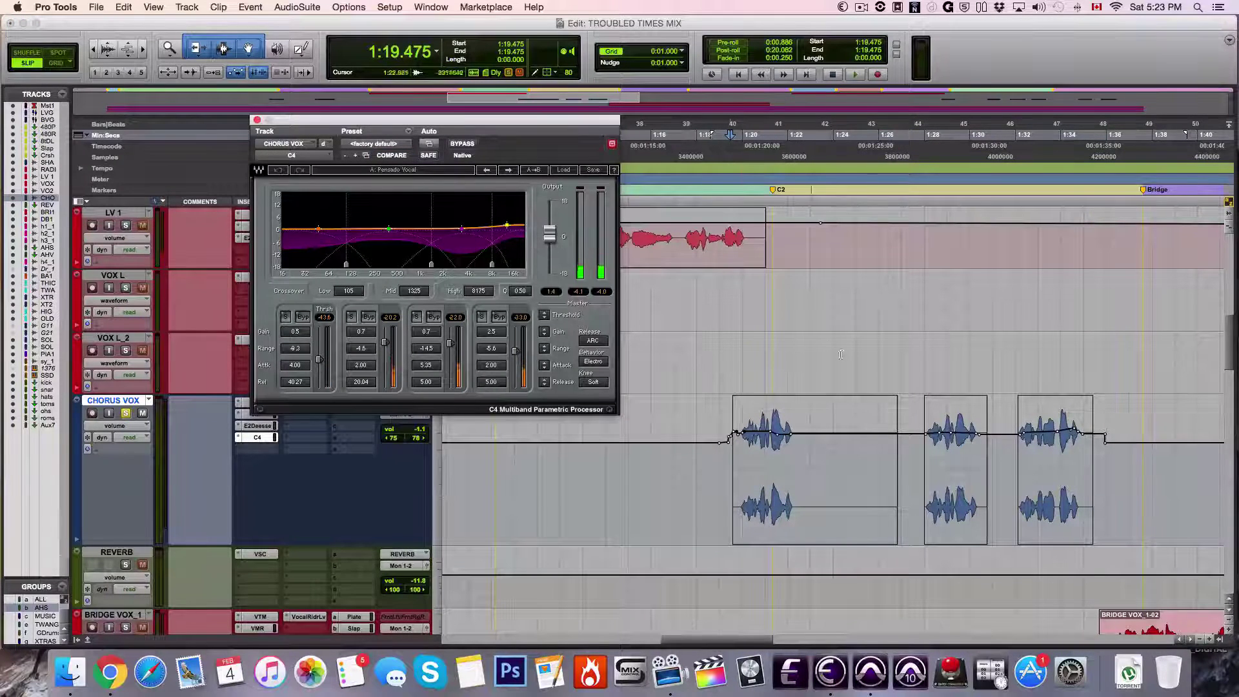
{"action": "left_click", "coordinate": [256, 121]}
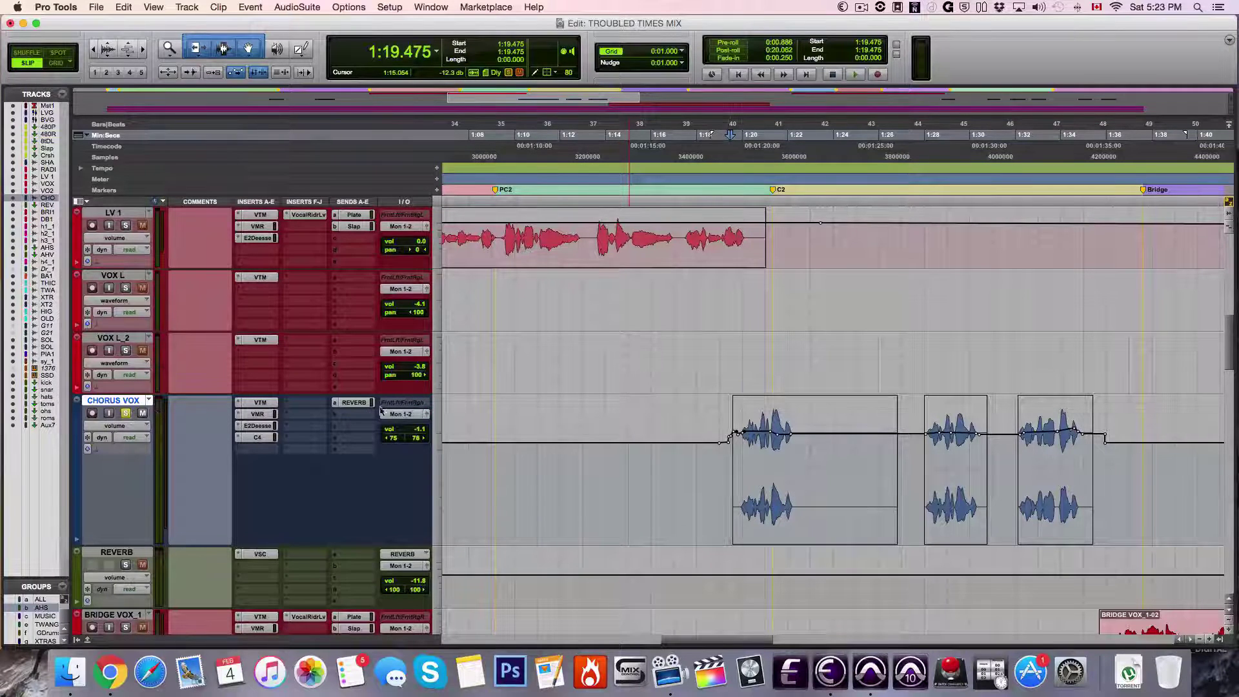
Unmute the REVERB return and play the soloed CHORUS VOX with its reverb from 1:19.475.
{"action": "left_click", "coordinate": [142, 565]}
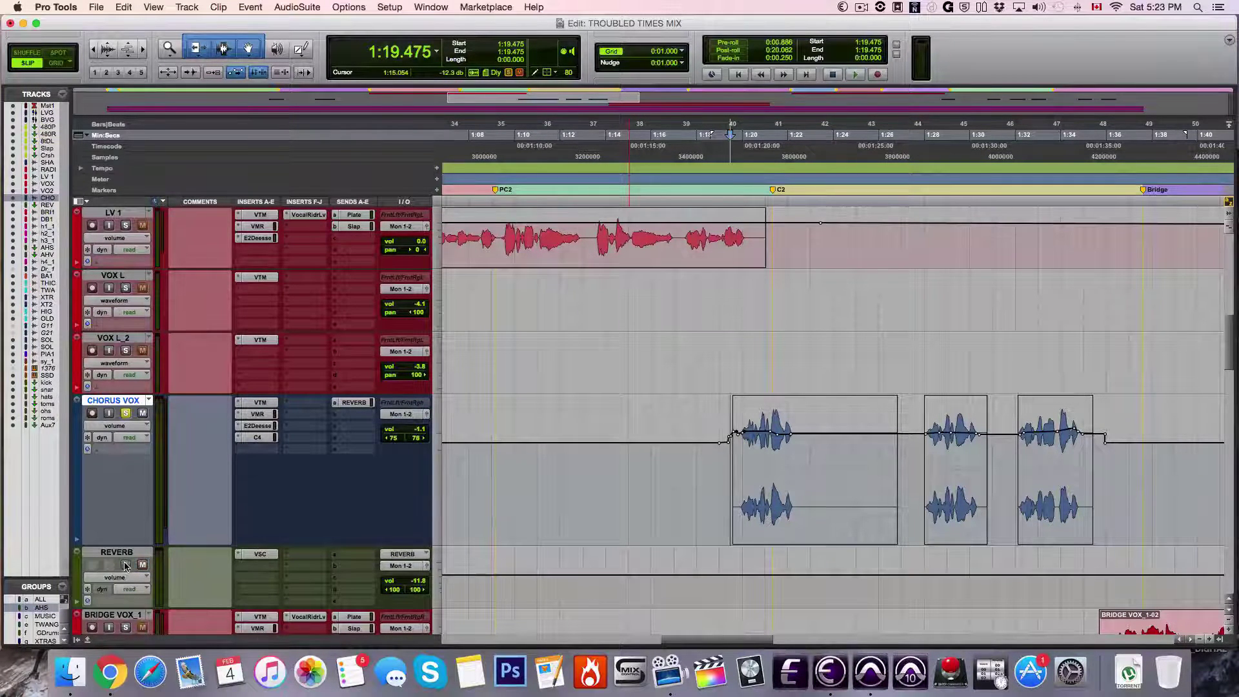
{"action": "key", "text": "space"}
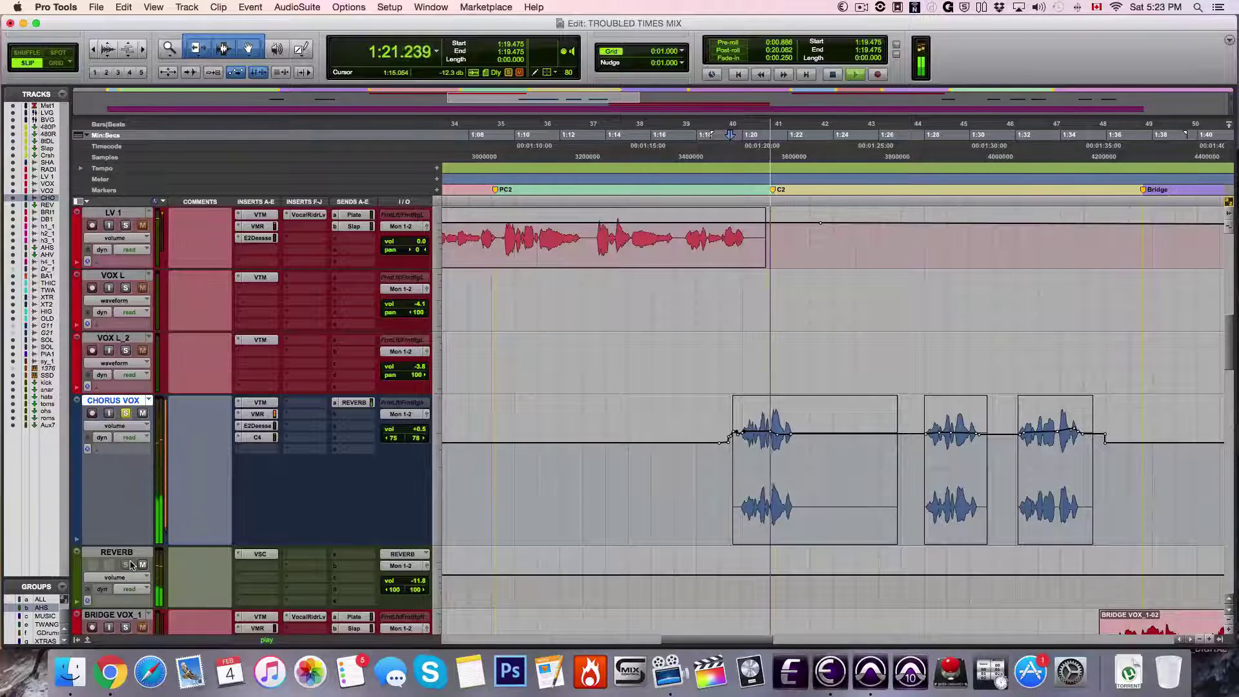
{"action": "key", "text": "space"}
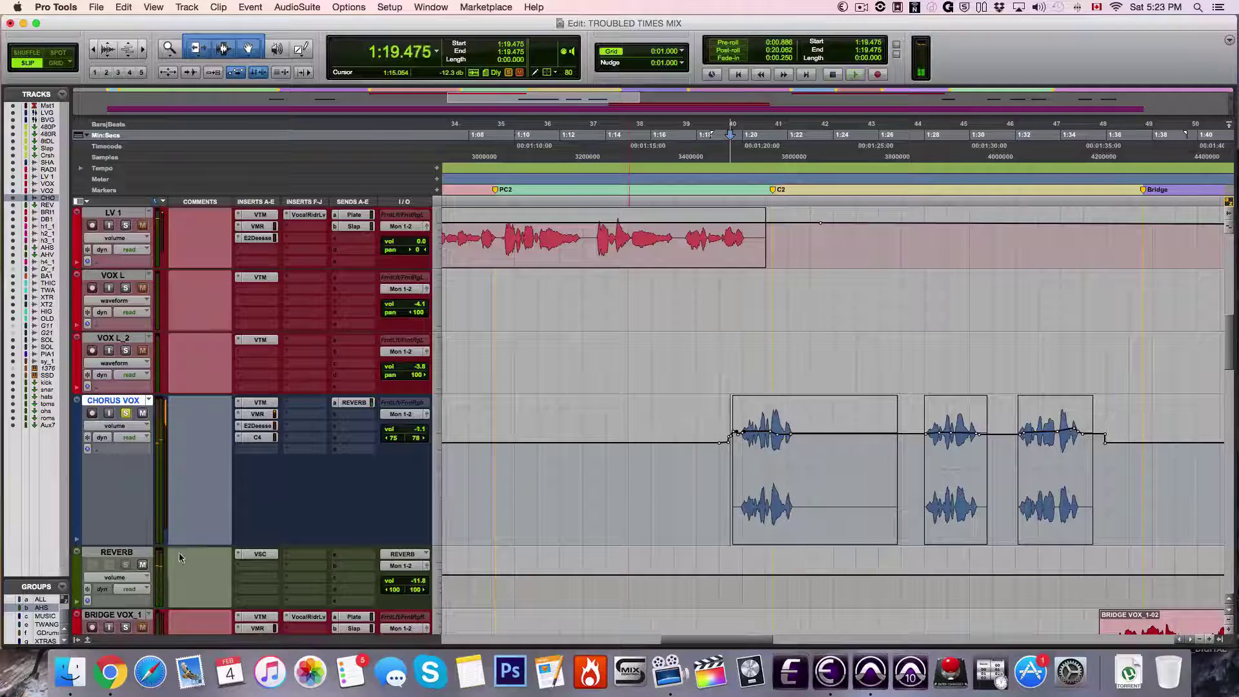
Inspect the REVERB return's VerbSuite Classics, unsolo CHORUS VOX, play the full mix from 1:19.475 and close the plug-in.
{"action": "left_click", "coordinate": [260, 554]}
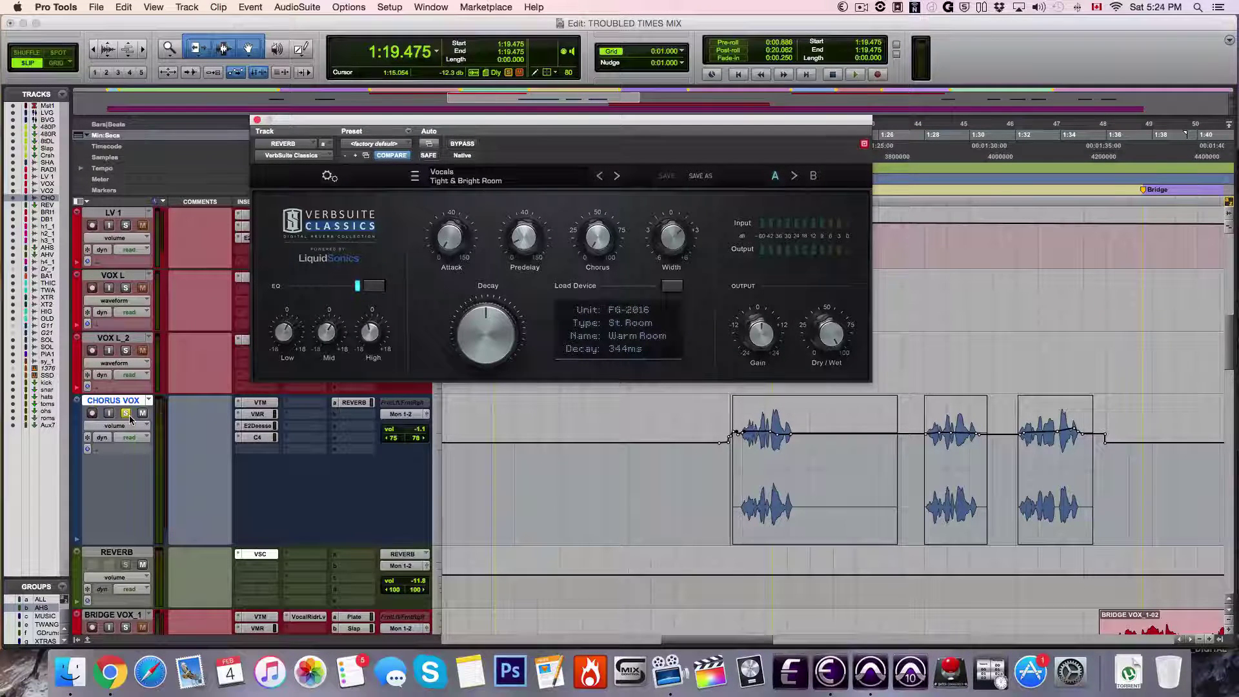
{"action": "left_click", "coordinate": [129, 417]}
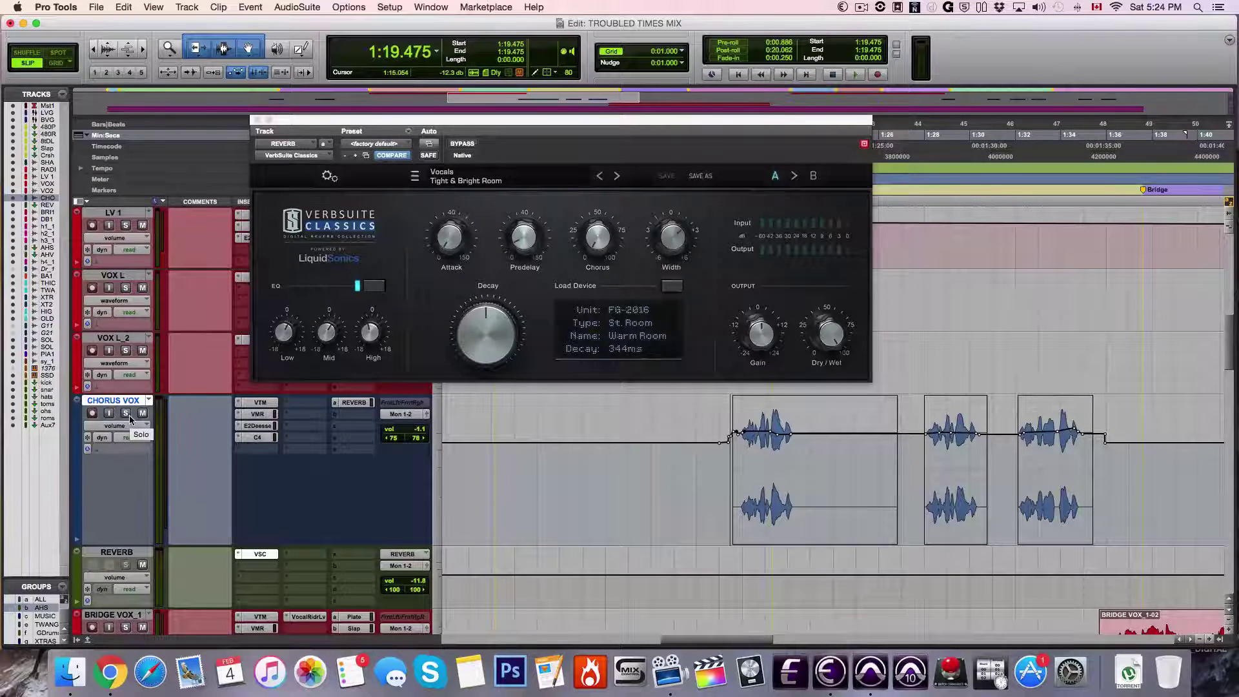
{"action": "key", "text": "space"}
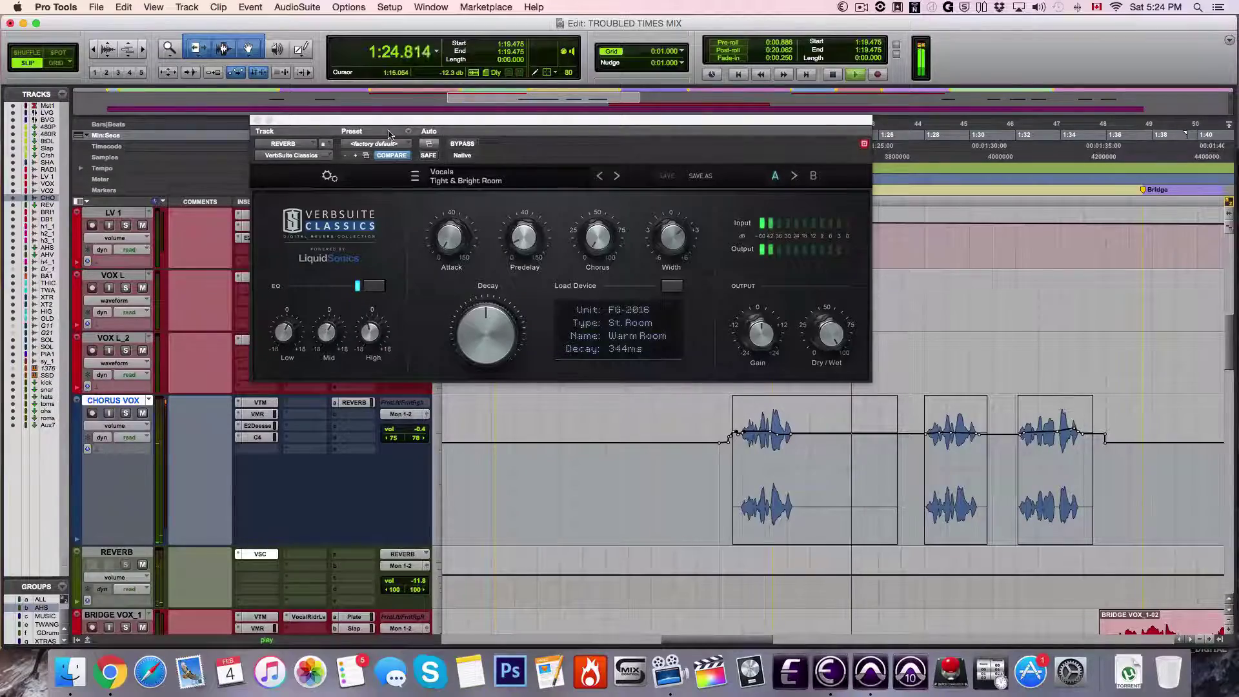
{"action": "key", "text": "space"}
{"action": "left_click", "coordinate": [256, 120]}
Locate the ahhs tracks and set the playback position to 1:22.139, just before their first C2 clips.
{"action": "scroll", "coordinate": [658, 393], "scroll_direction": "down", "scroll_amount": 3}
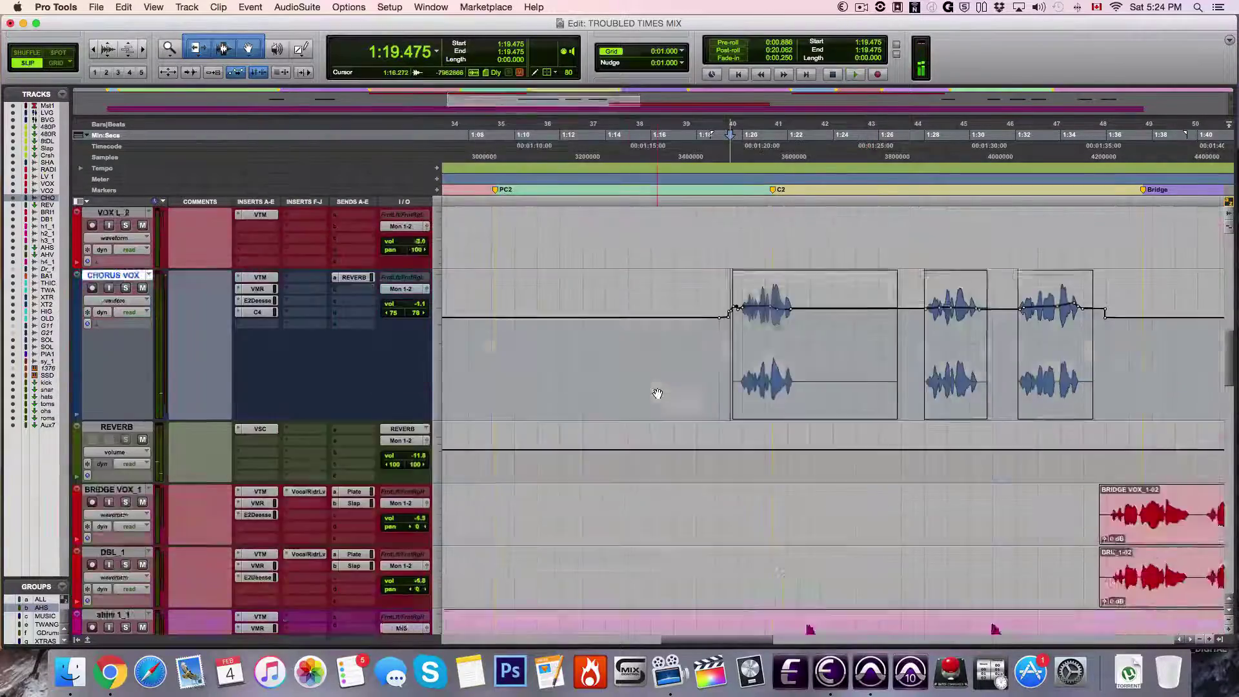
{"action": "scroll", "coordinate": [657, 394], "scroll_direction": "down", "scroll_amount": 7}
{"action": "scroll", "coordinate": [655, 396], "scroll_direction": "up", "scroll_amount": 5}
{"action": "scroll", "coordinate": [655, 396], "scroll_direction": "down", "scroll_amount": 4}
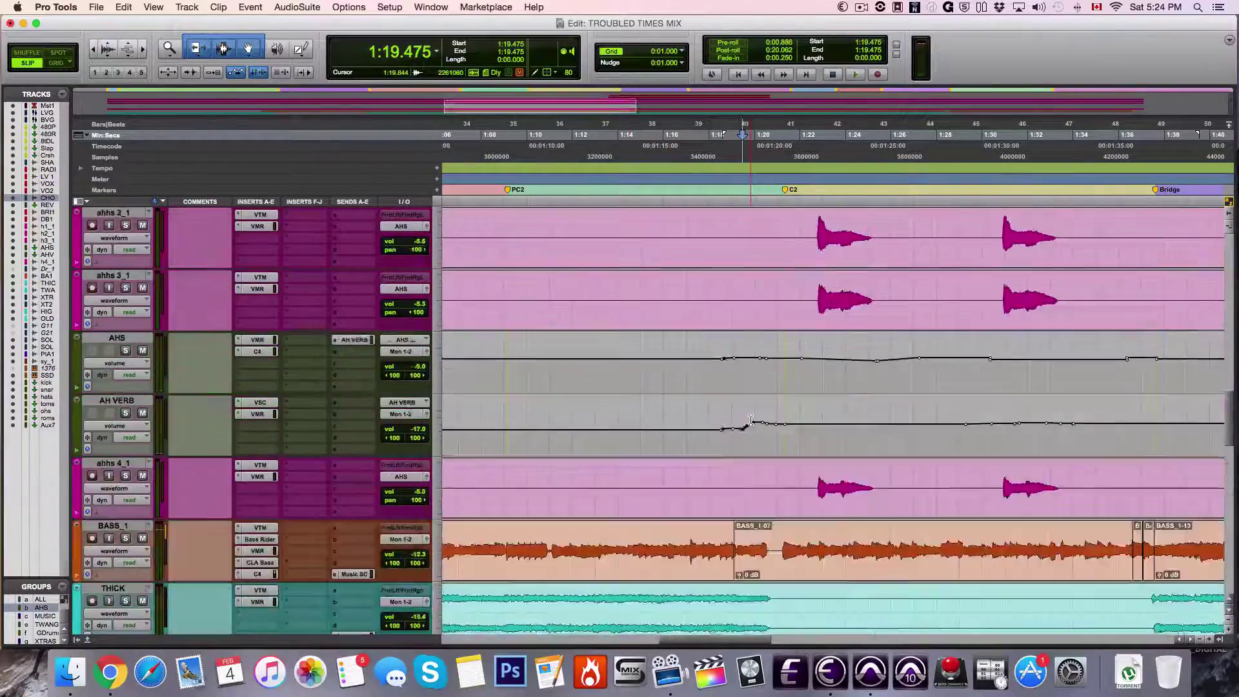
{"action": "scroll", "coordinate": [750, 420], "scroll_direction": "up", "scroll_amount": 2}
{"action": "left_click", "coordinate": [803, 331]}
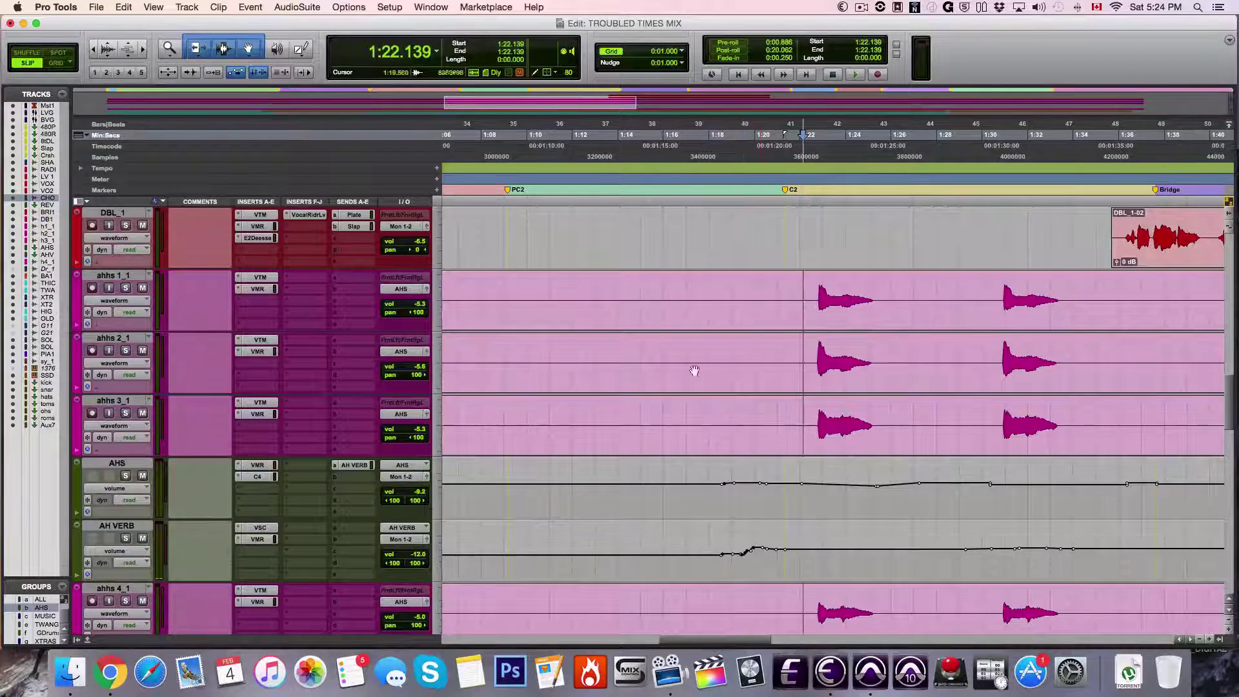
Inspect the AHS bus's Virtual Mix Rack, including its FG-S equalizer and AirEQ Air modules, and close the plug-in window.
{"action": "left_click", "coordinate": [260, 477]}
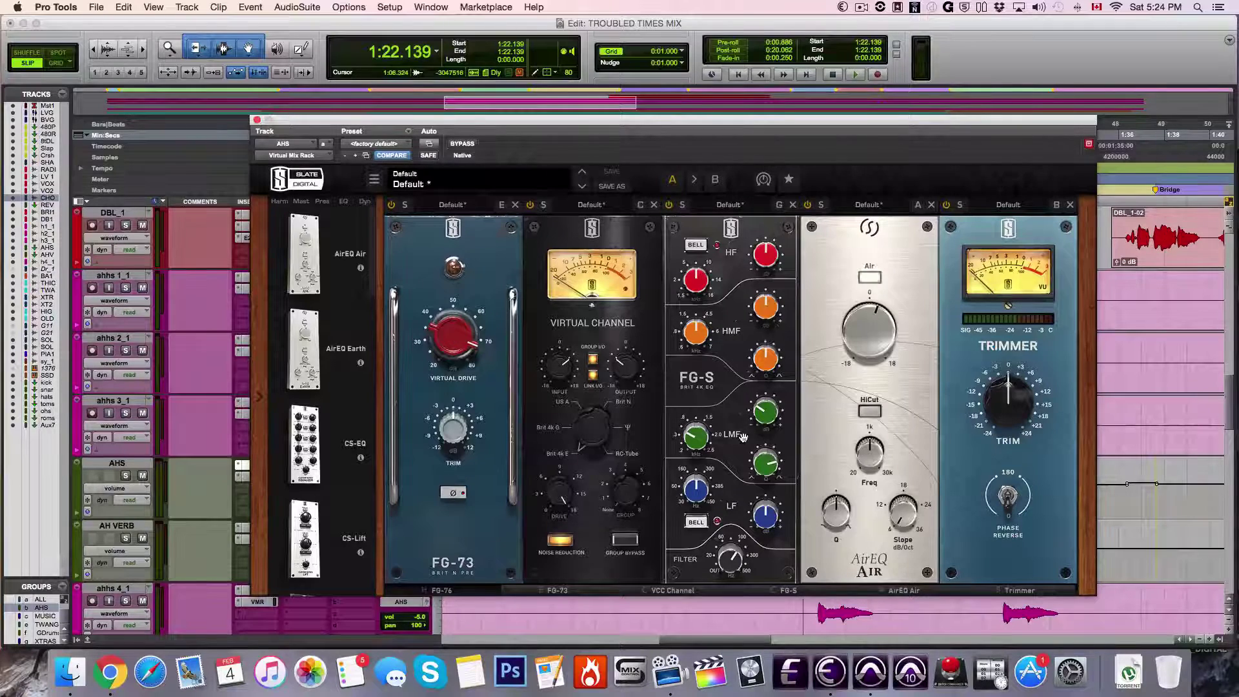
{"action": "mouse_move", "coordinate": [767, 411]}
{"action": "left_click", "coordinate": [865, 7]}
{"action": "left_click", "coordinate": [864, 6]}
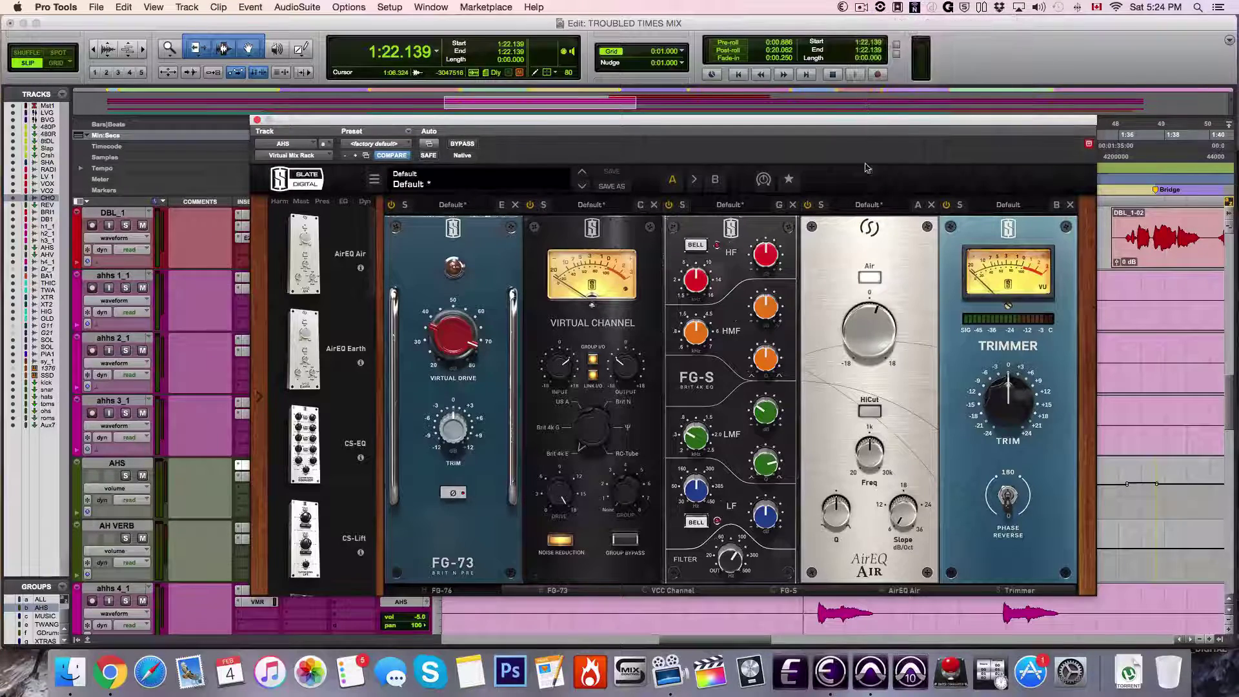
{"action": "key", "text": "space"}
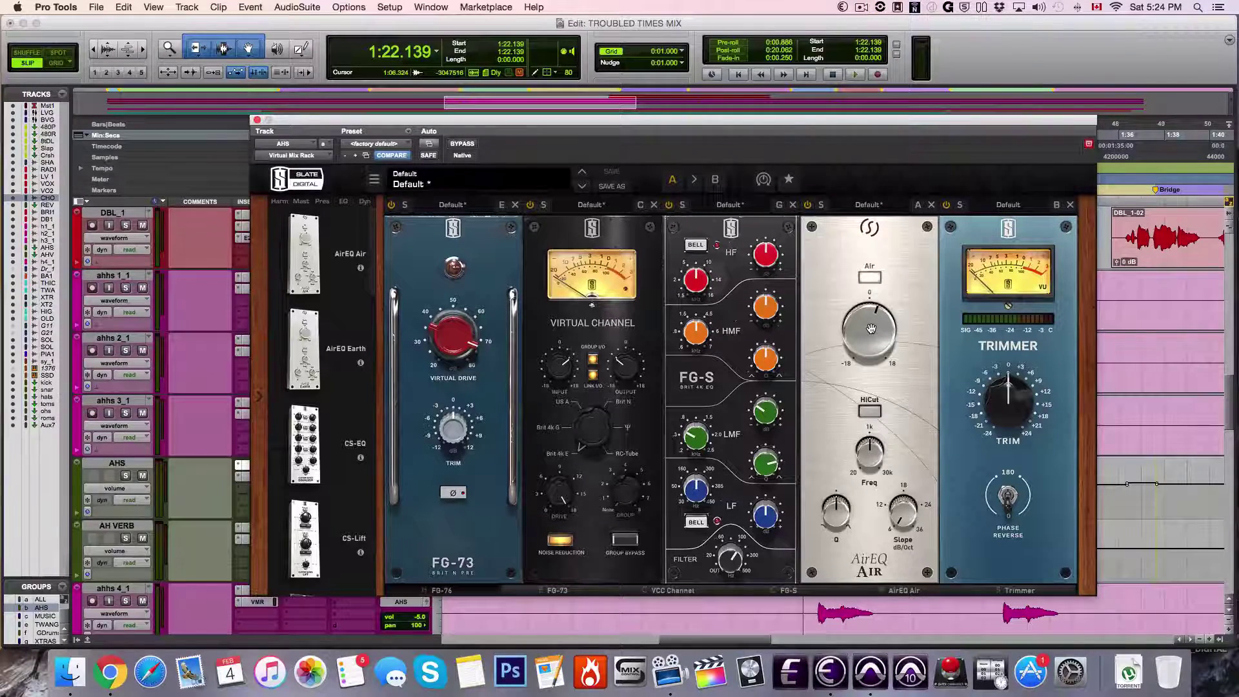
{"action": "left_click", "coordinate": [257, 119]}
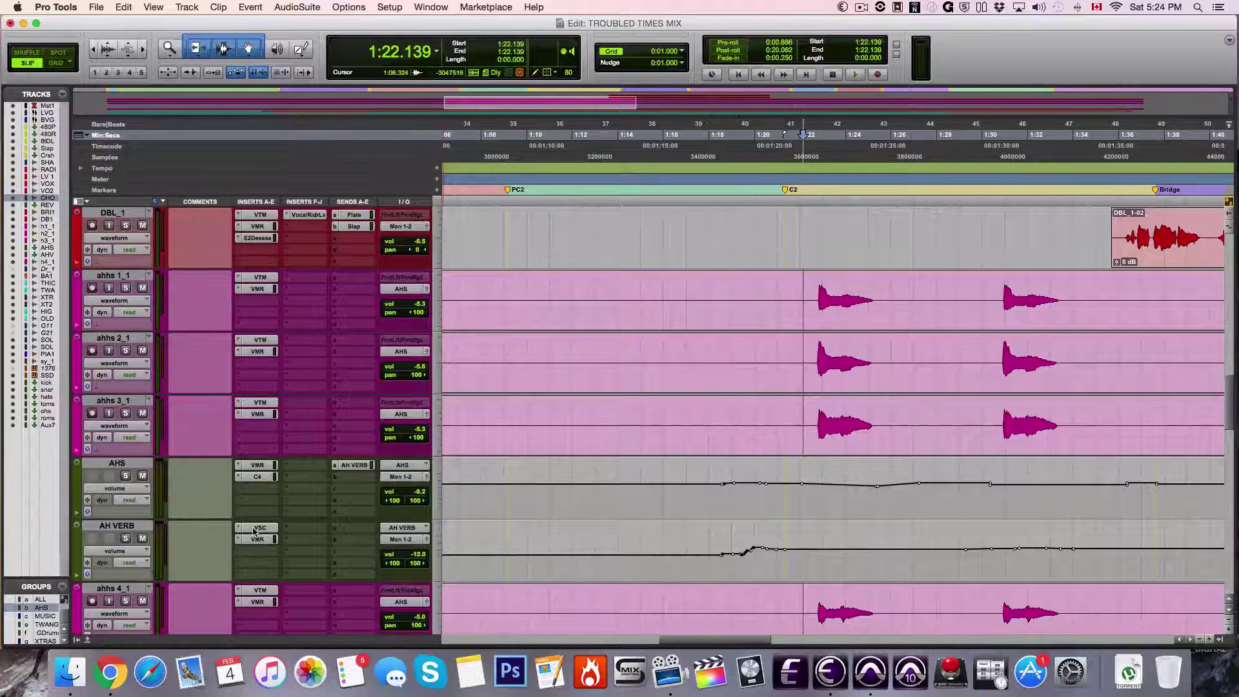
Inspect the AH VERB return's VerbSuite Classics reverb and its Virtual Mix Rack, and close the plug-in window.
{"action": "left_click", "coordinate": [258, 528]}
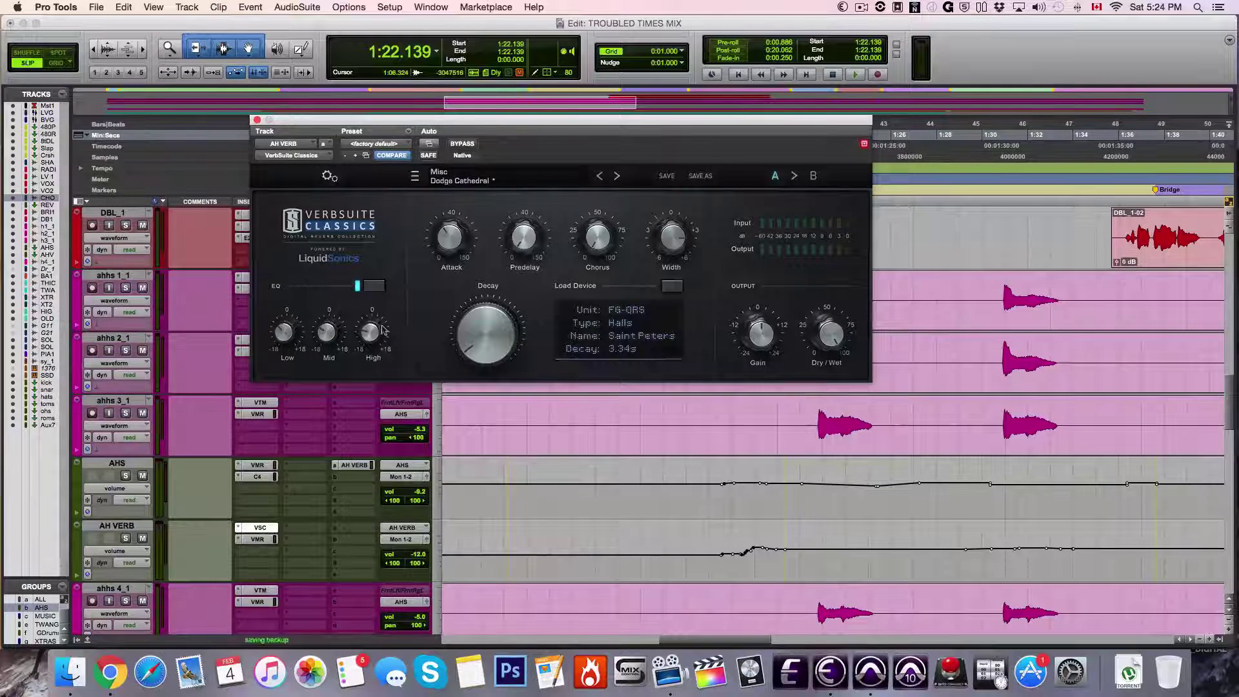
{"action": "left_click", "coordinate": [257, 539]}
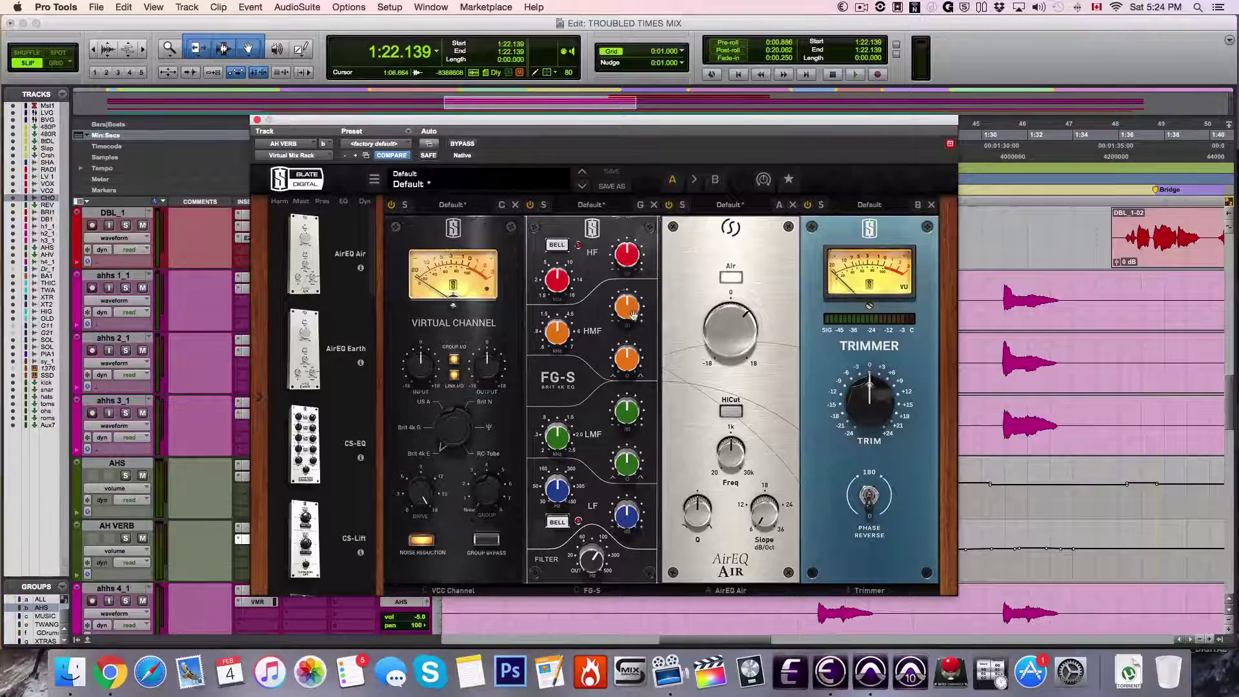
{"action": "left_click", "coordinate": [257, 120]}
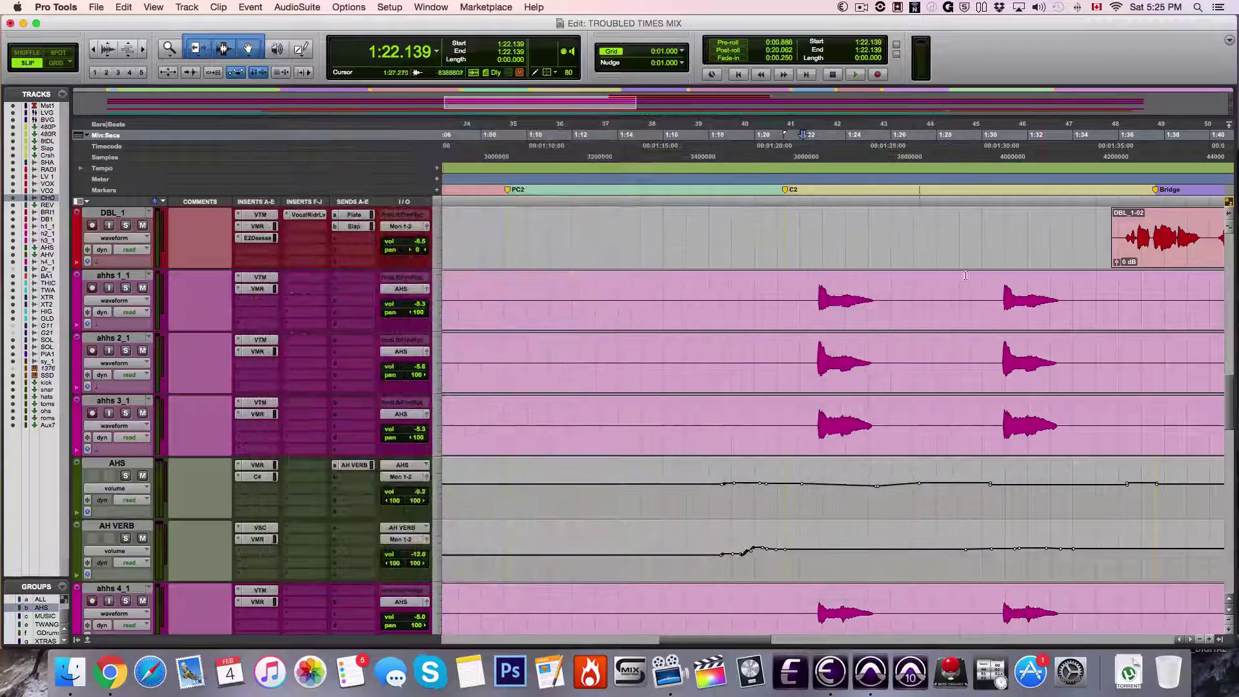
Play the full mix from 1:20.722 through the ahhs while looking over the other tracks, and stop playback.
{"action": "left_click", "coordinate": [771, 179]}
{"action": "key", "text": "space"}
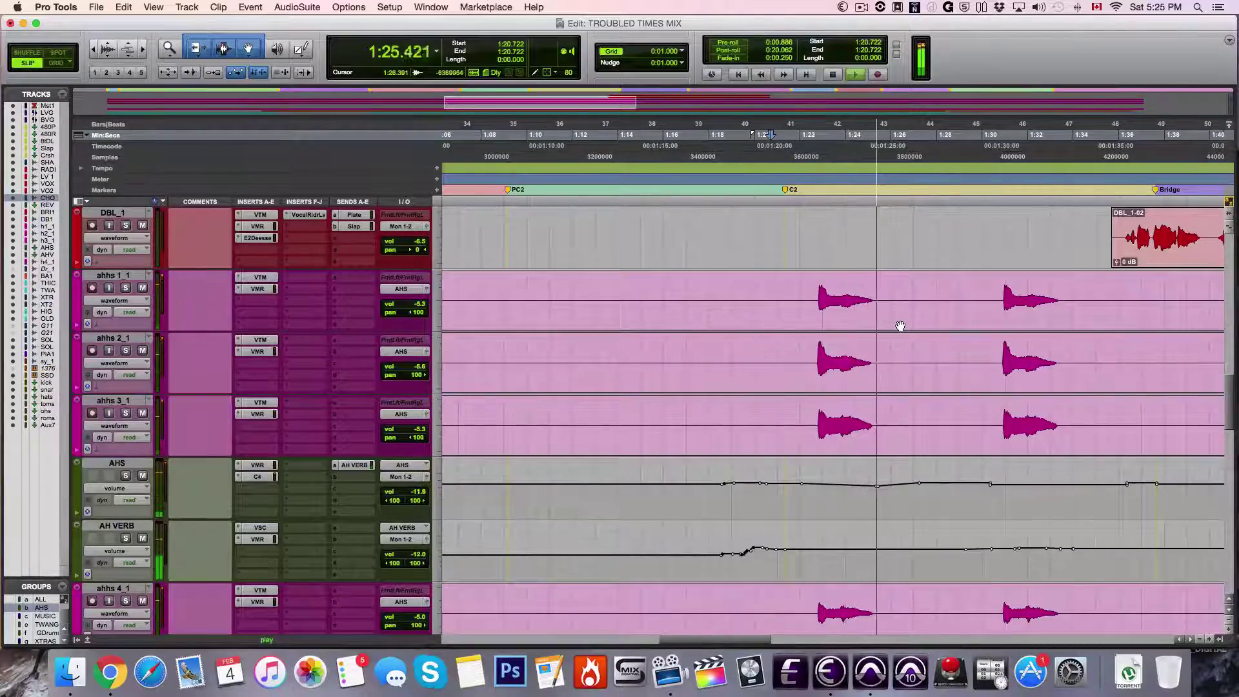
{"action": "scroll", "coordinate": [873, 339], "scroll_direction": "up", "scroll_amount": 10}
{"action": "scroll", "coordinate": [873, 339], "scroll_direction": "down", "scroll_amount": 15}
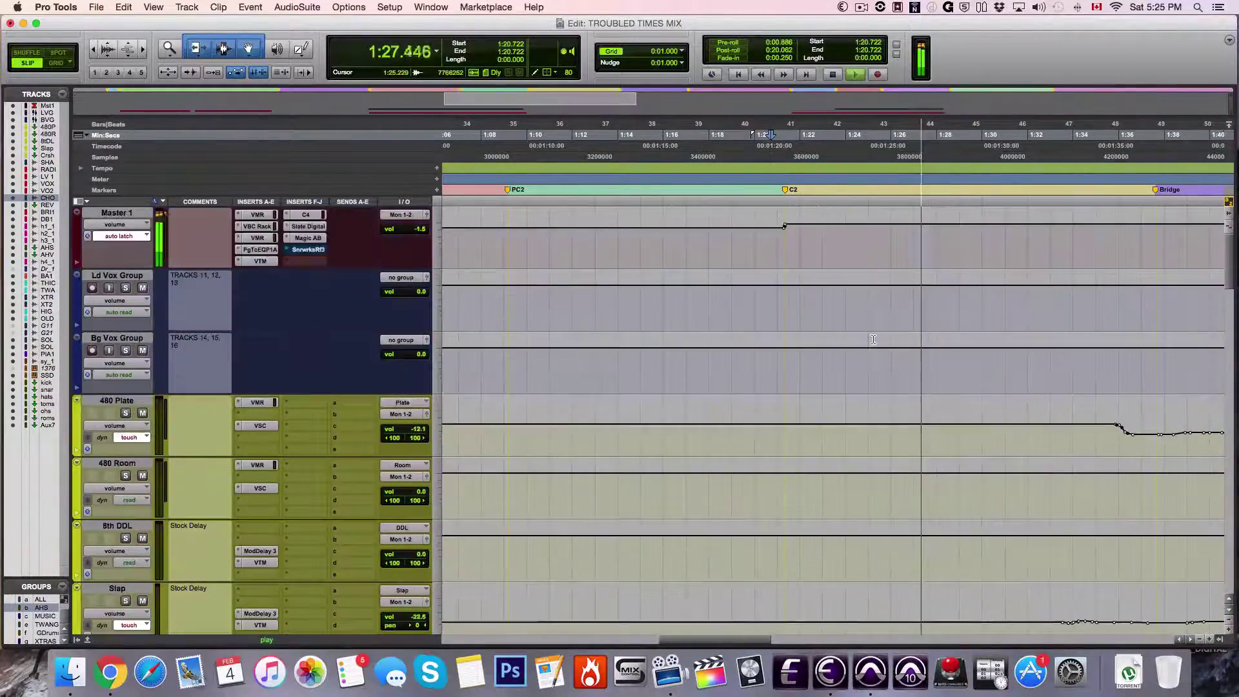
{"action": "scroll", "coordinate": [873, 339], "scroll_direction": "down", "scroll_amount": 5}
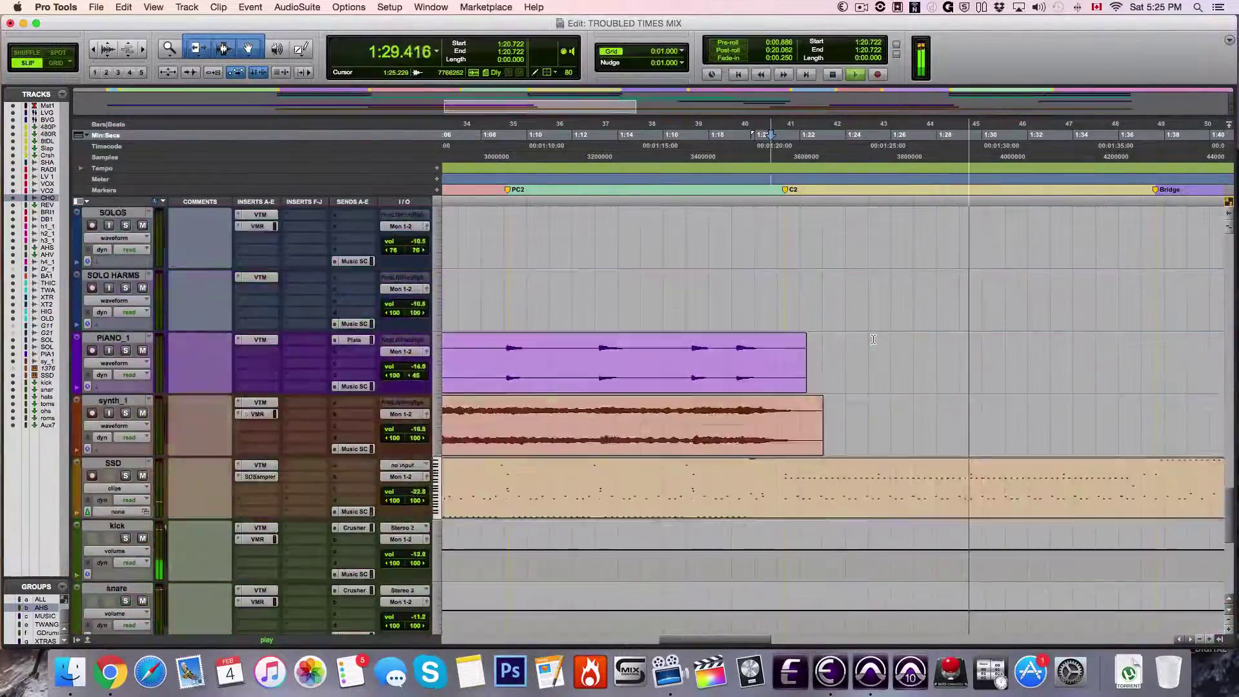
{"action": "scroll", "coordinate": [873, 339], "scroll_direction": "up", "scroll_amount": 2}
{"action": "key", "text": "space"}
Locate the SHAKER track, set the playback position to 0:52.294 and switch the track's automation mode to read.
{"action": "scroll", "coordinate": [873, 339], "scroll_direction": "right", "scroll_amount": 5}
{"action": "scroll", "coordinate": [872, 339], "scroll_direction": "right", "scroll_amount": 12}
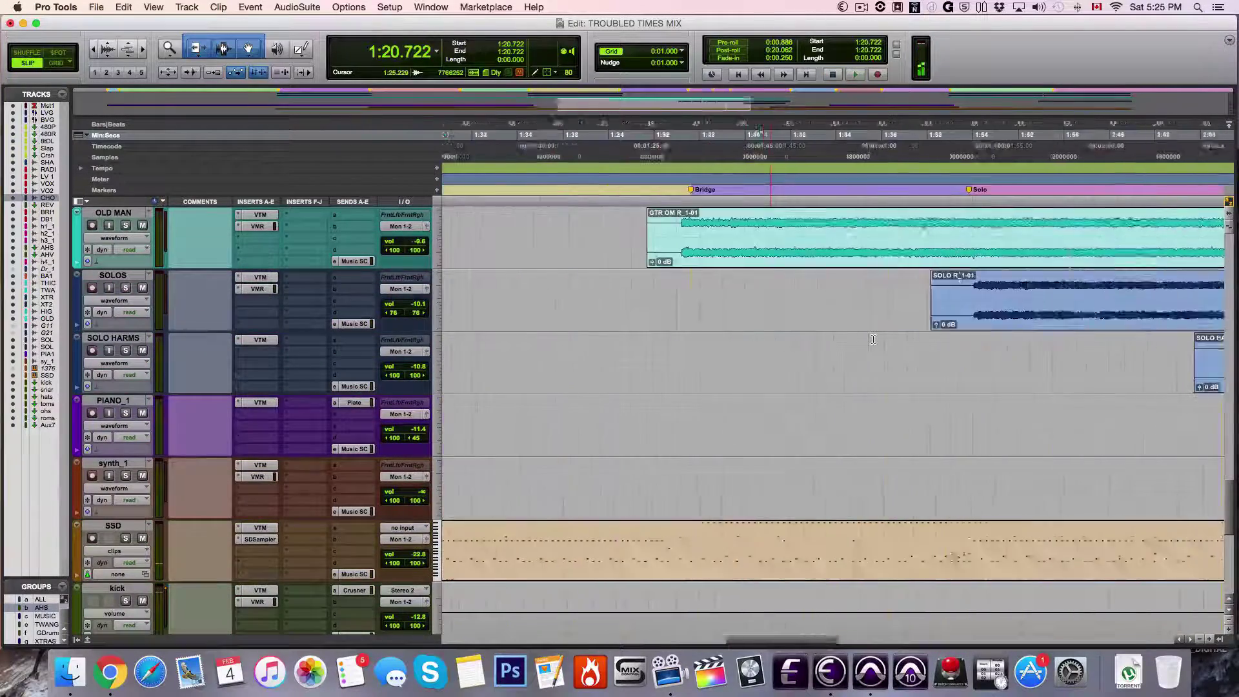
{"action": "scroll", "coordinate": [873, 340], "scroll_direction": "up", "scroll_amount": 10}
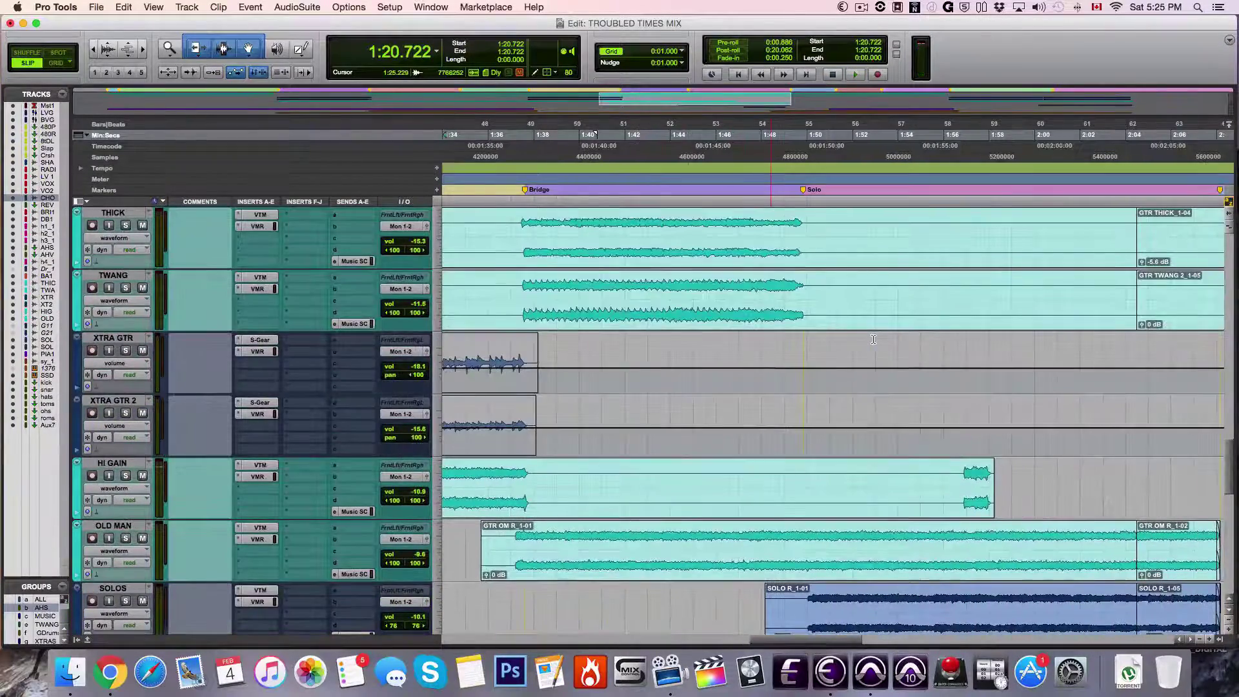
{"action": "scroll", "coordinate": [638, 427], "scroll_direction": "left", "scroll_amount": 8}
{"action": "scroll", "coordinate": [638, 427], "scroll_direction": "left", "scroll_amount": 20}
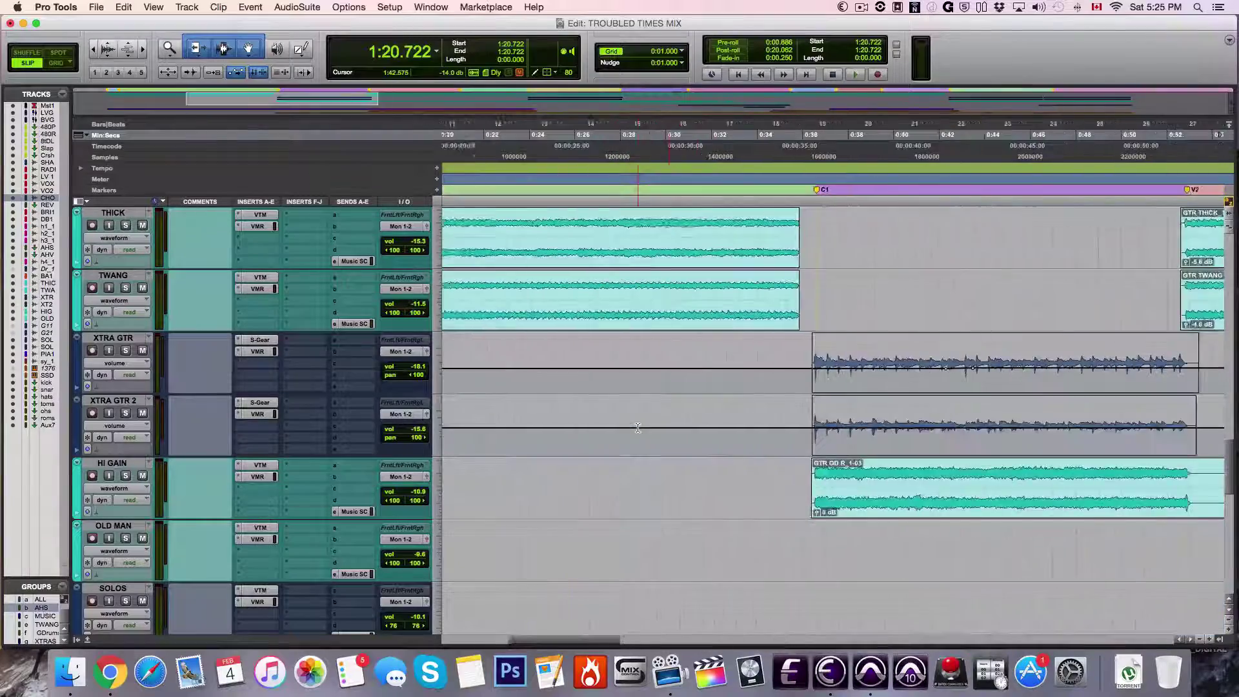
{"action": "scroll", "coordinate": [637, 427], "scroll_direction": "up", "scroll_amount": 15}
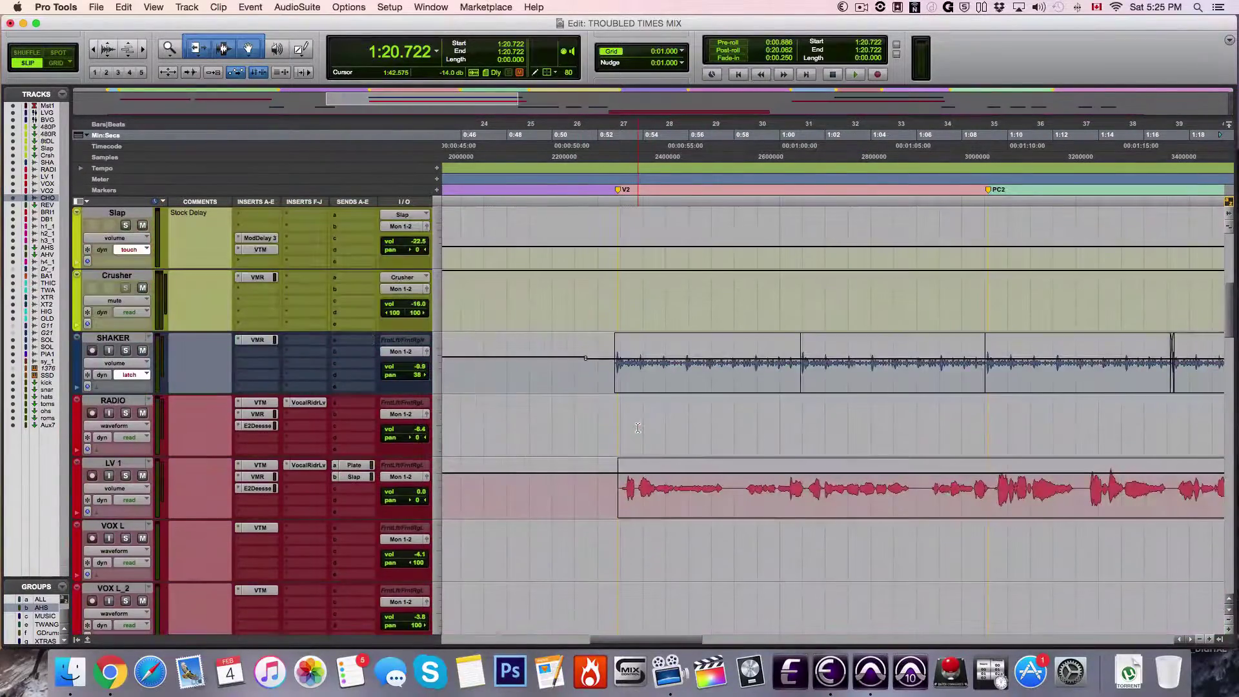
{"action": "left_click", "coordinate": [605, 358]}
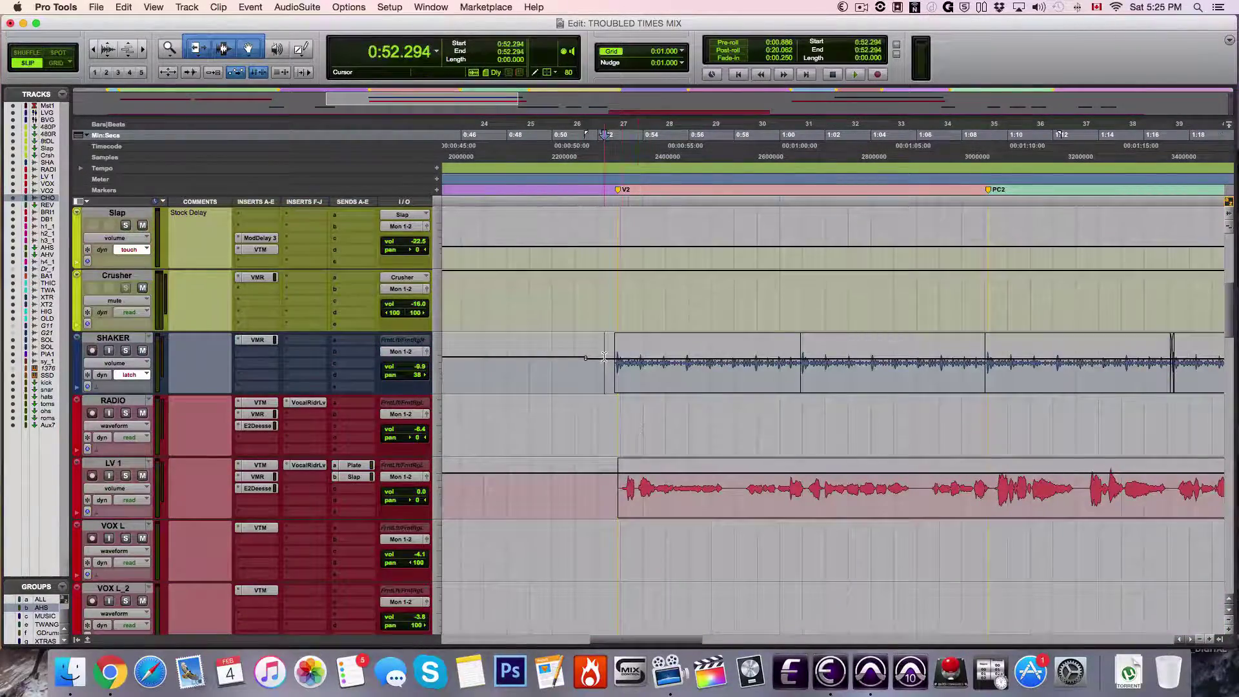
{"action": "left_click", "coordinate": [132, 374]}
{"action": "left_click", "coordinate": [141, 359]}
{"action": "left_click", "coordinate": [128, 339]}
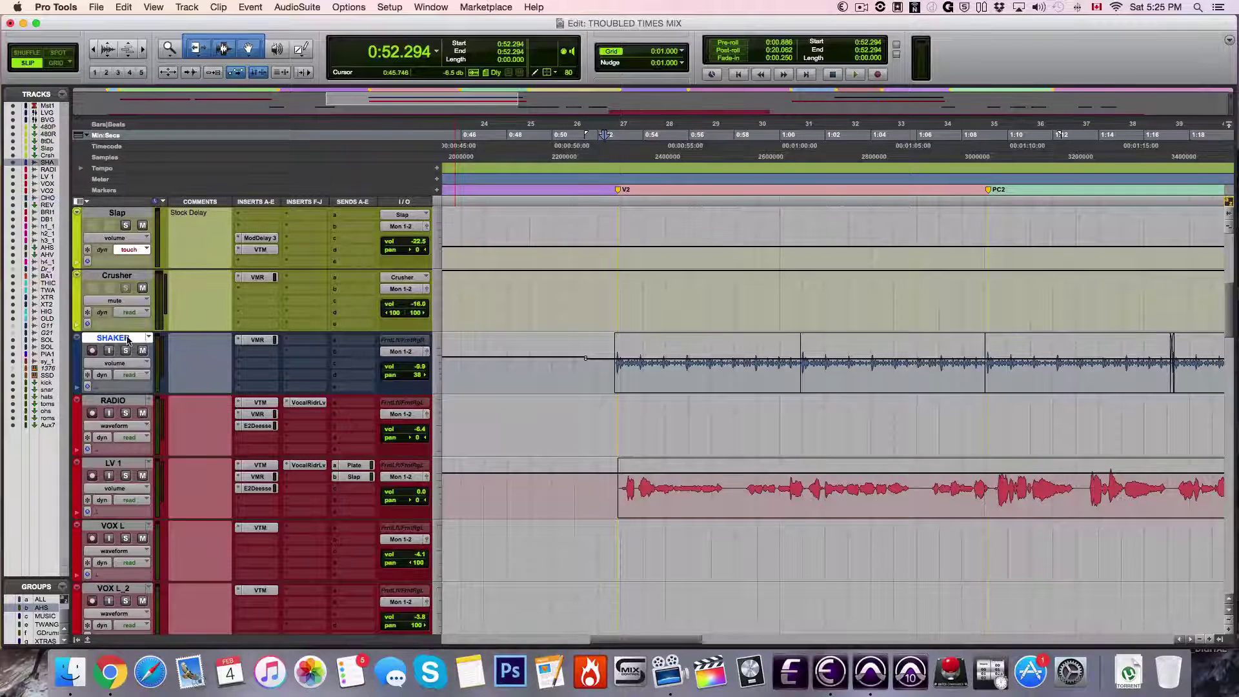
Solo SHAKER, play it from 0:52.294 and stop playback.
{"action": "left_click", "coordinate": [125, 352]}
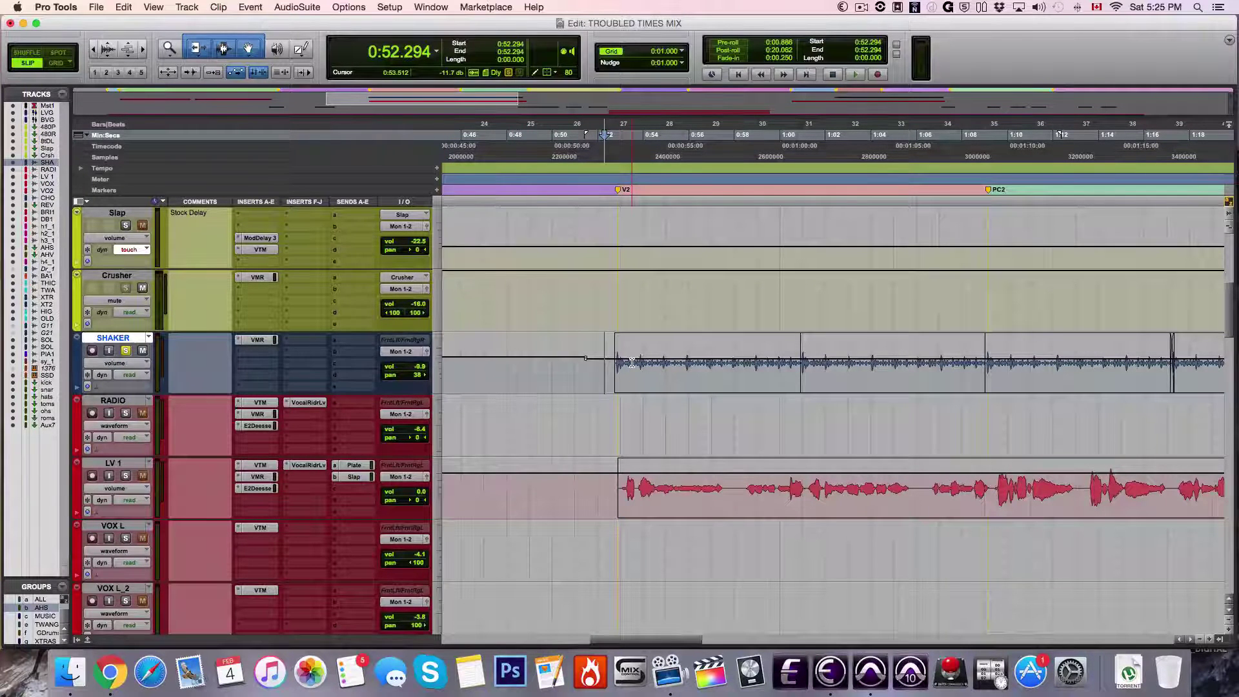
{"action": "key", "text": "space"}
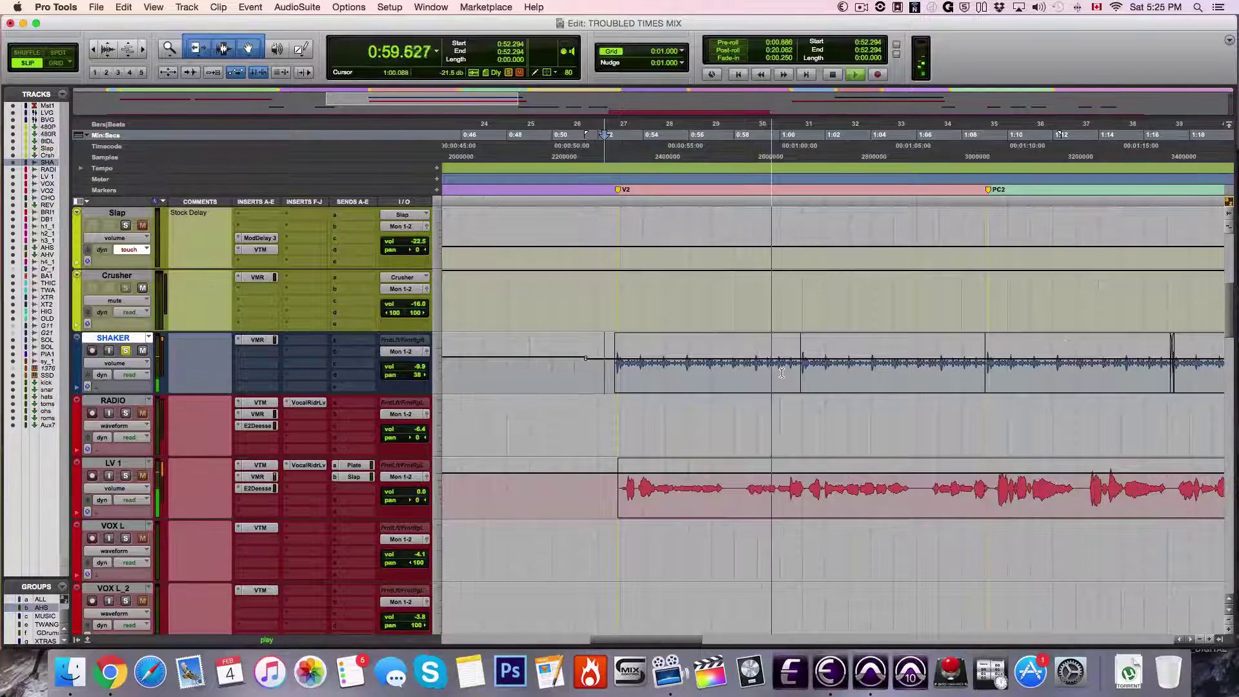
{"action": "key", "text": "space"}
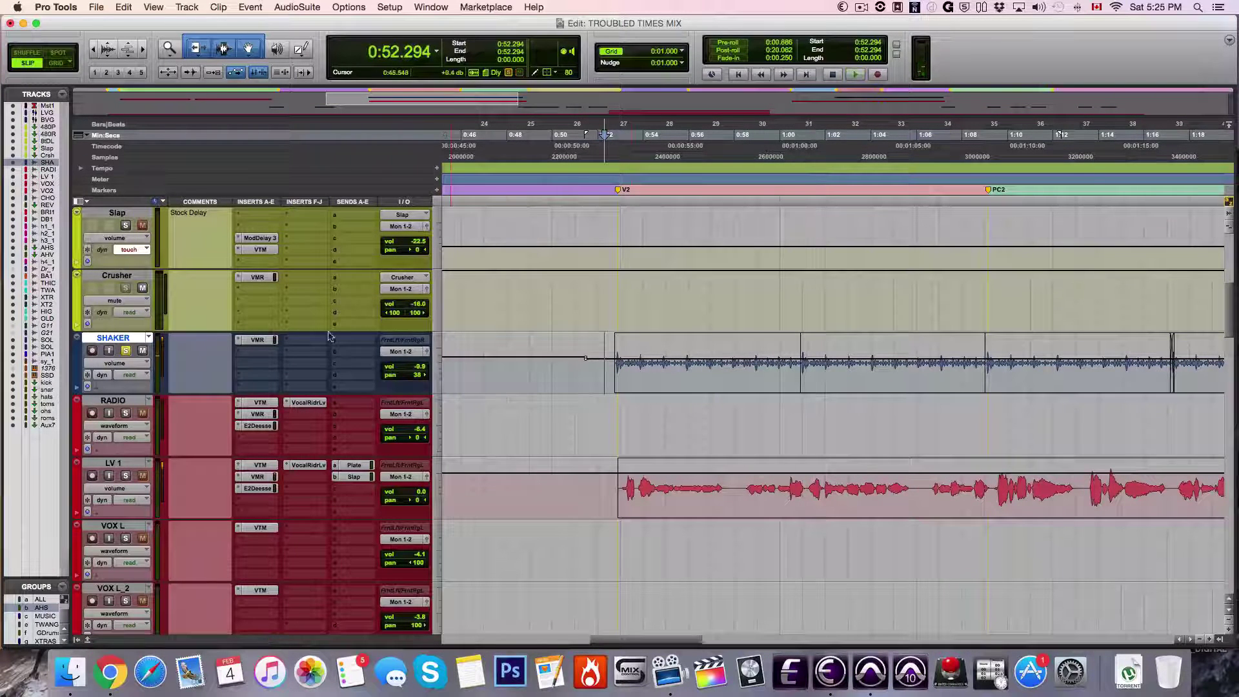
Inspect SHAKER's Virtual Mix Rack during playback, close it, unsolo the track and hear it in the full mix.
{"action": "left_click", "coordinate": [256, 340]}
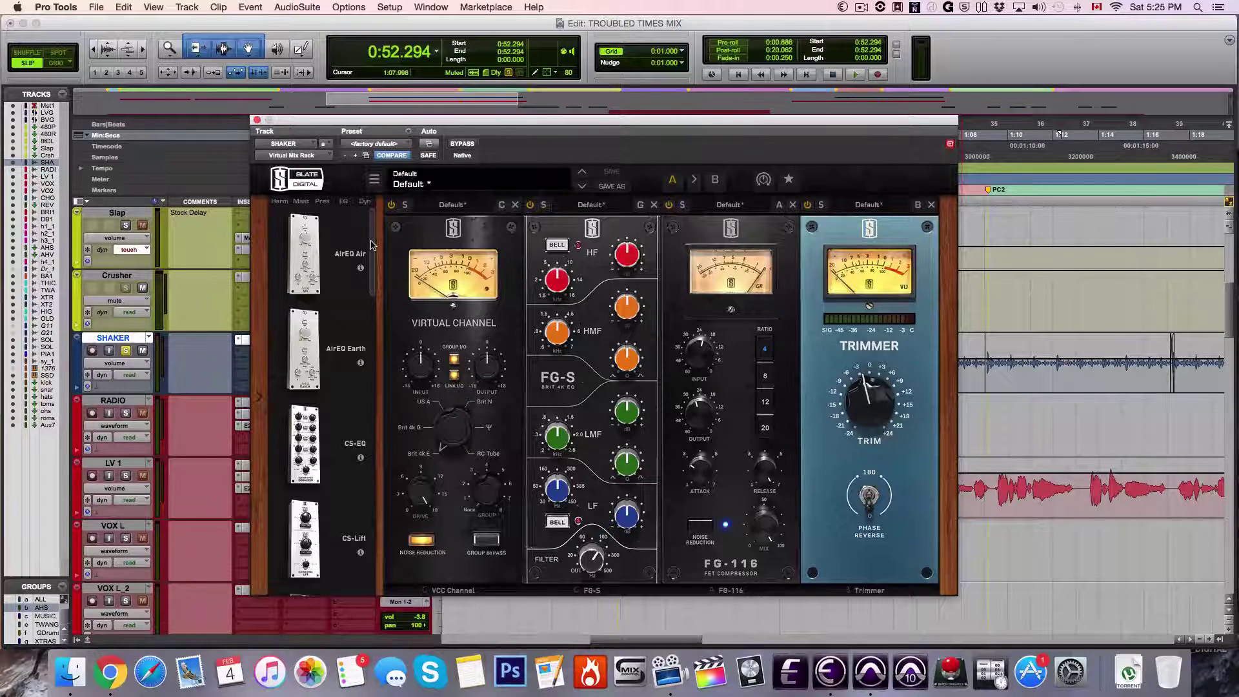
{"action": "key", "text": "space"}
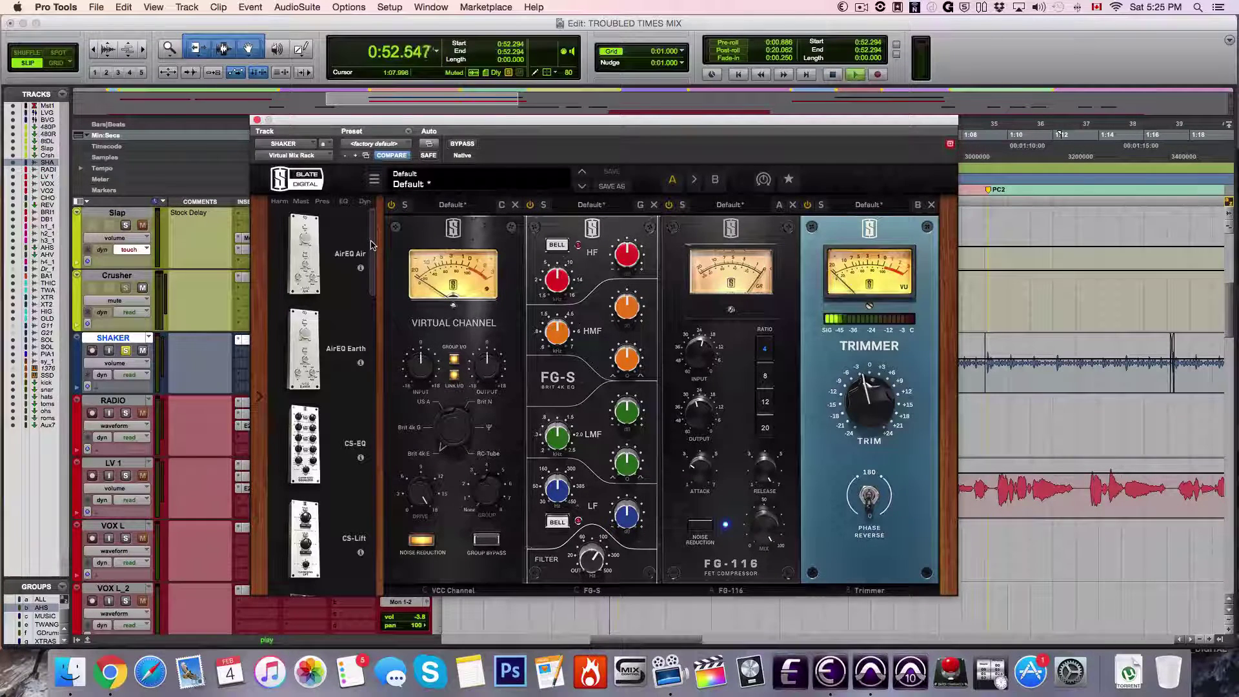
{"action": "left_click", "coordinate": [255, 119]}
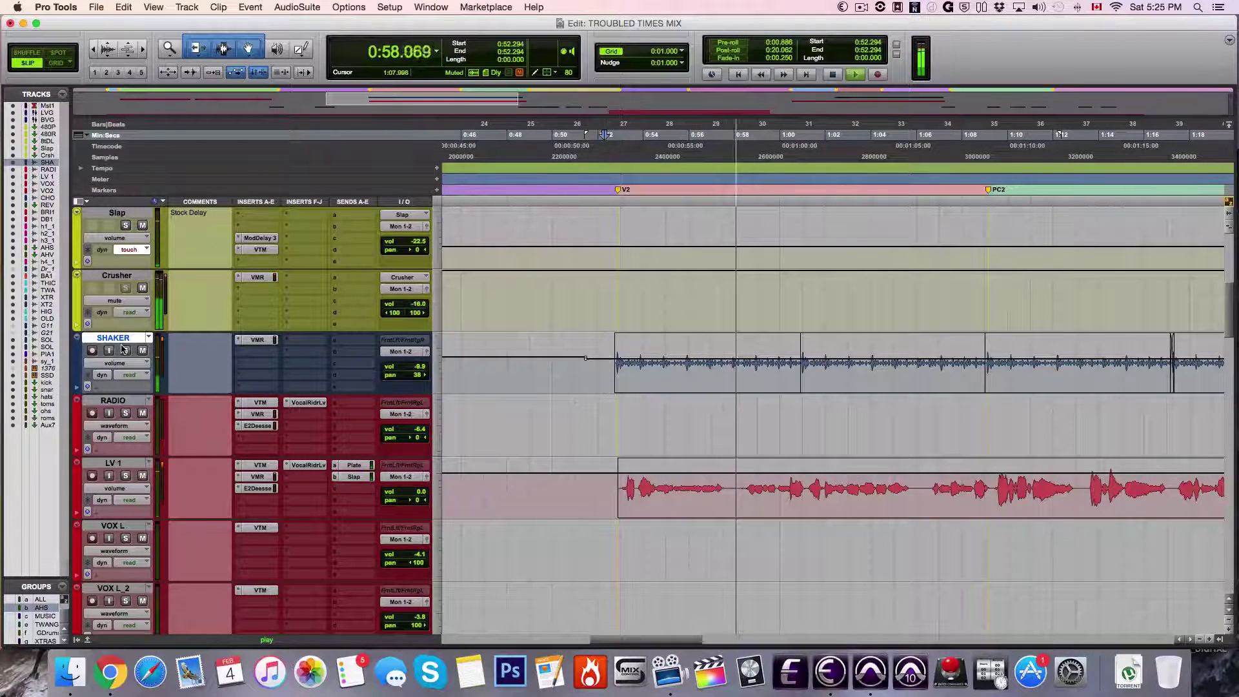
{"action": "scroll", "coordinate": [689, 373], "scroll_direction": "up", "scroll_amount": 5}
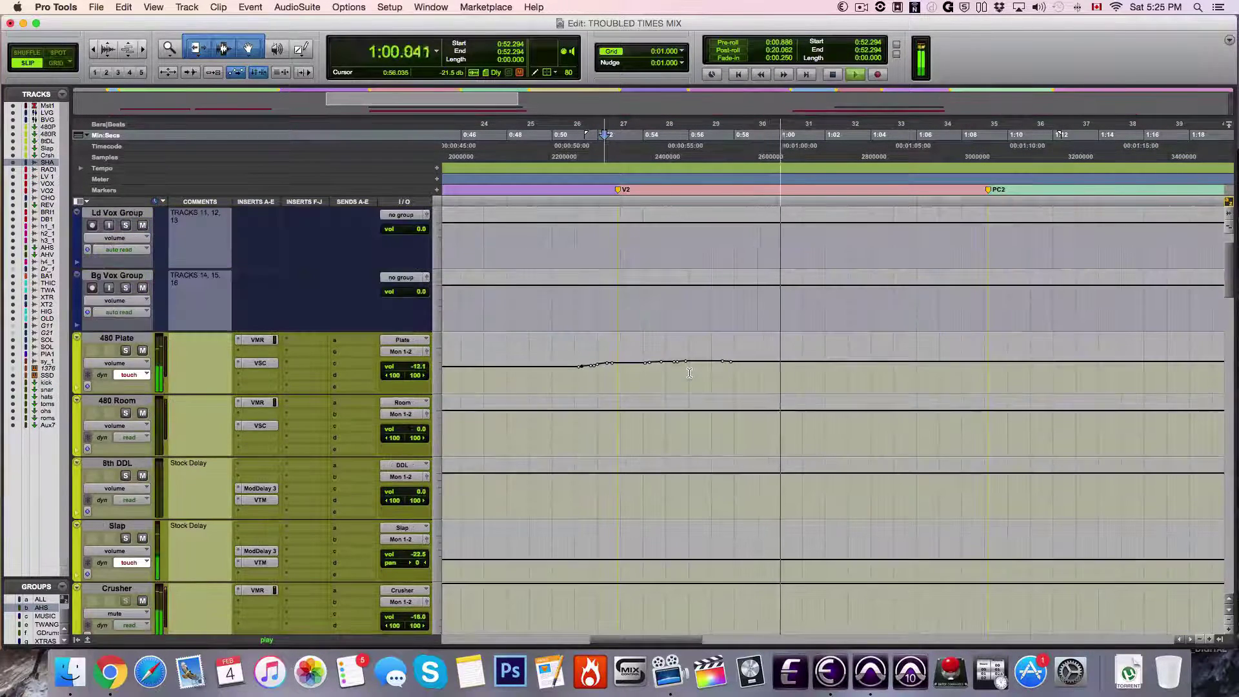
{"action": "scroll", "coordinate": [671, 366], "scroll_direction": "down", "scroll_amount": 8}
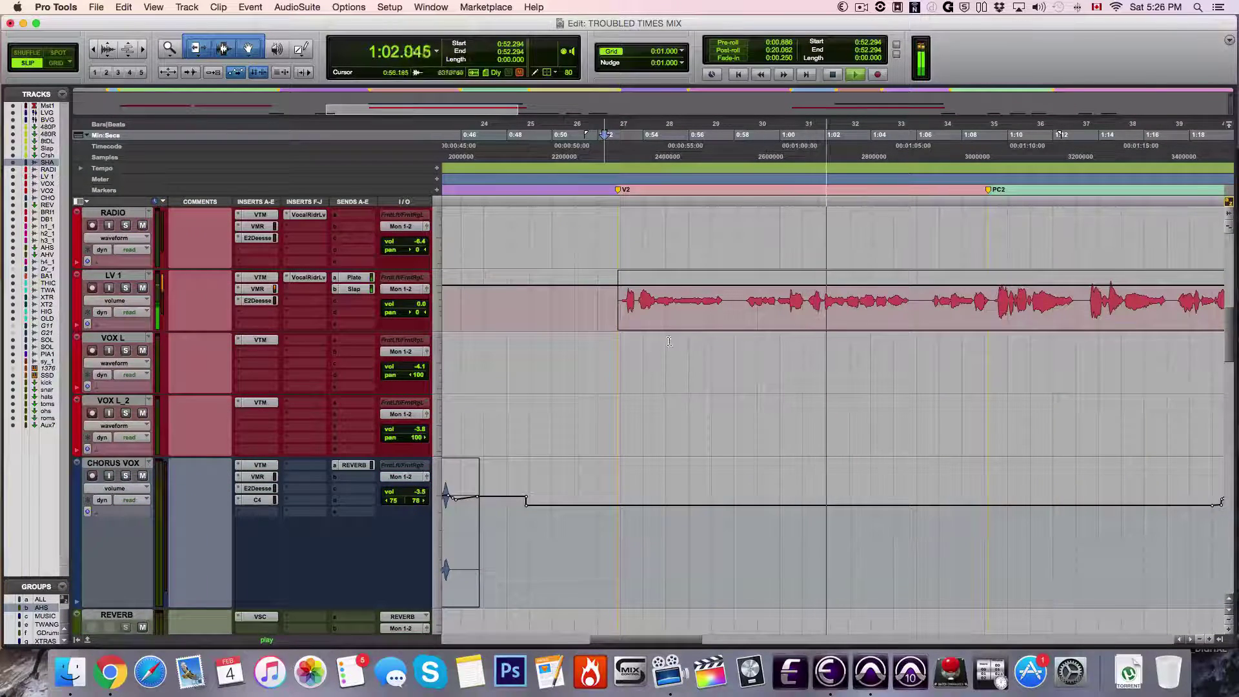
{"action": "key", "text": "space"}
Set the playback position to 0:52.832 at LV 1's second verse and review its Virtual Mix Rack from FG-76 through Trimmer.
{"action": "left_click", "coordinate": [616, 301]}
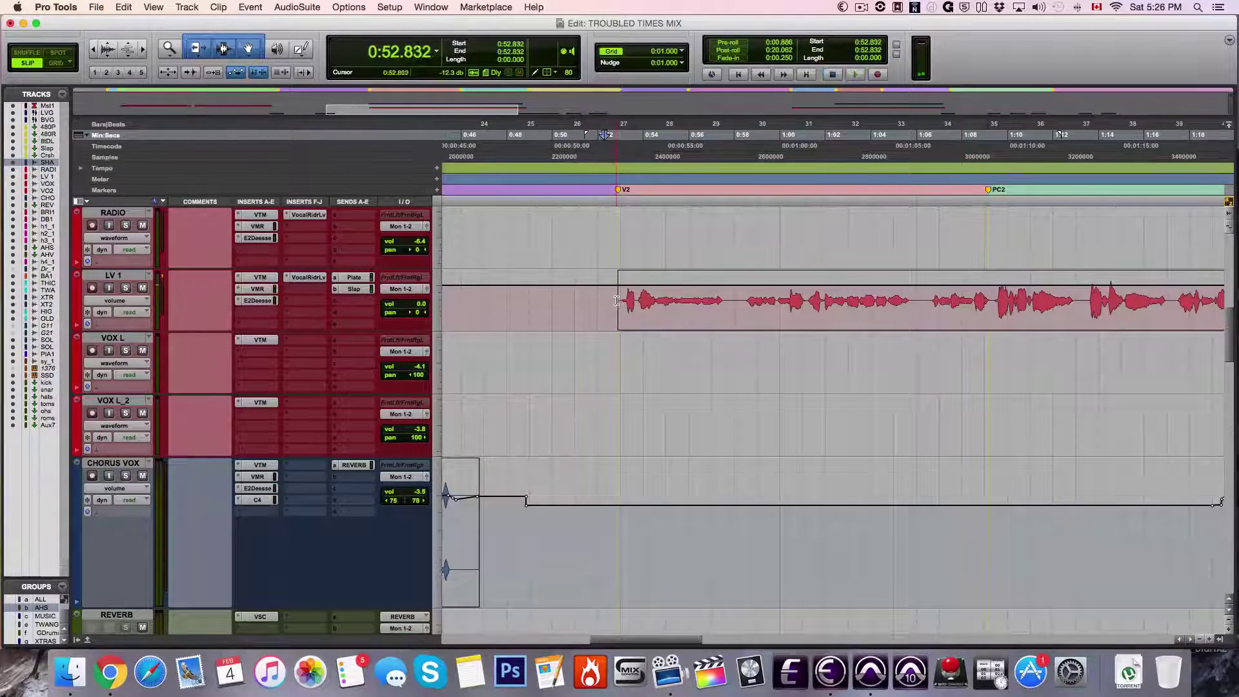
{"action": "left_click", "coordinate": [268, 289]}
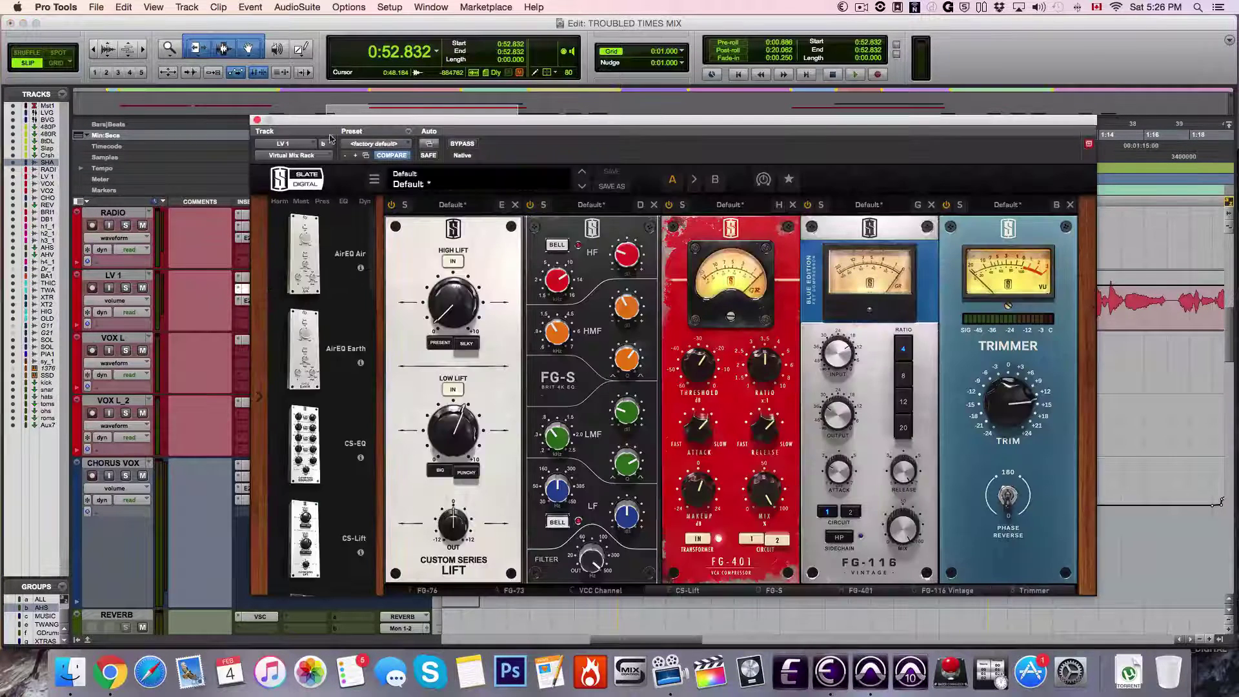
{"action": "left_click", "coordinate": [438, 589]}
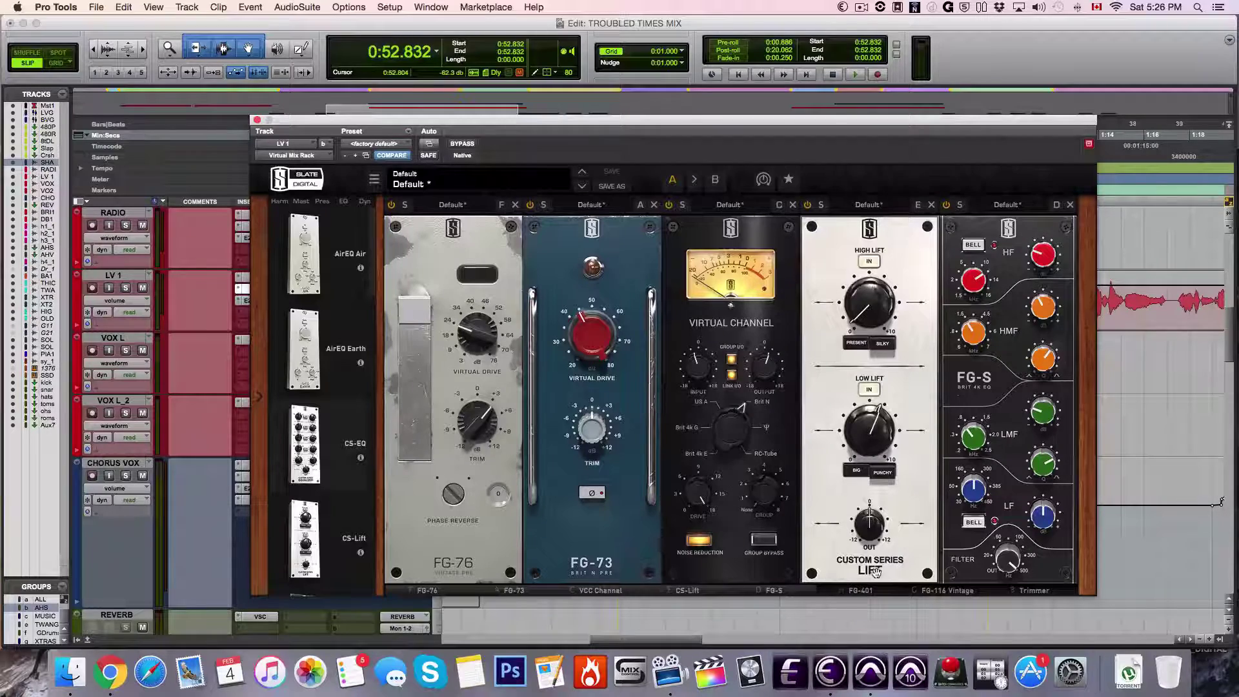
{"action": "left_click", "coordinate": [1032, 591]}
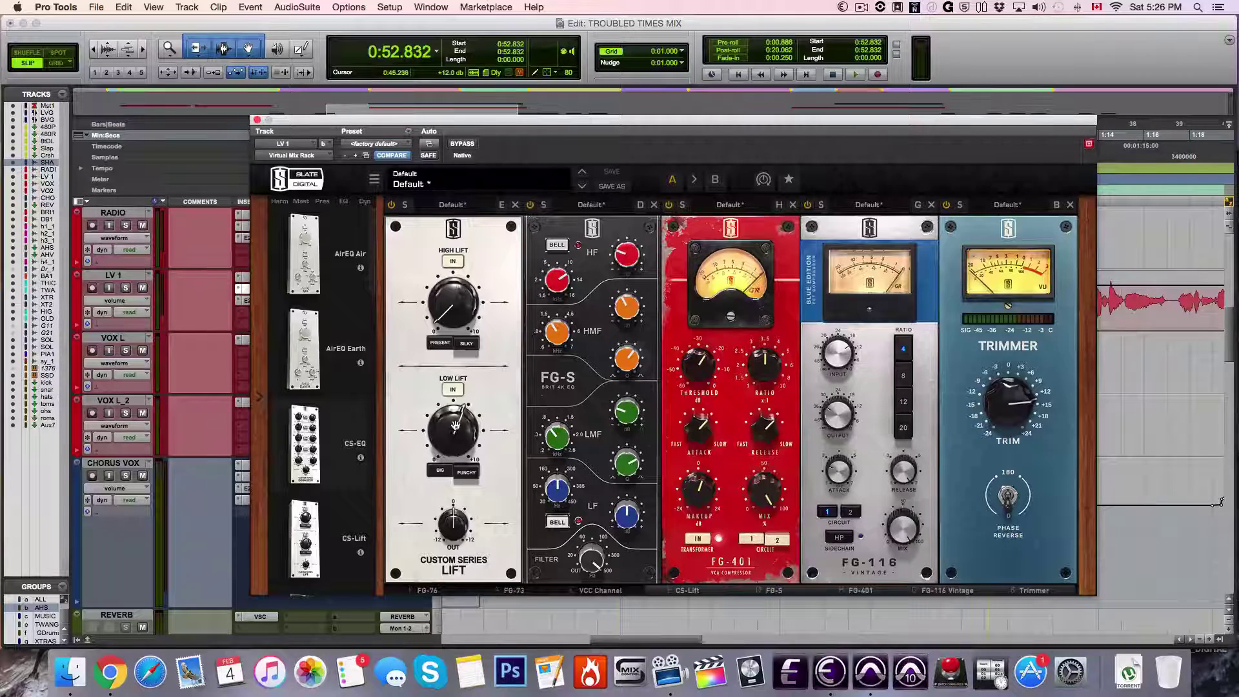
Examine the Custom Series Lift's Low Lift knob and the FG-S equalizer's filter setting in LV 1's rack.
{"action": "left_click_drag", "start_coordinate": [455, 425], "coordinate": [451, 440]}
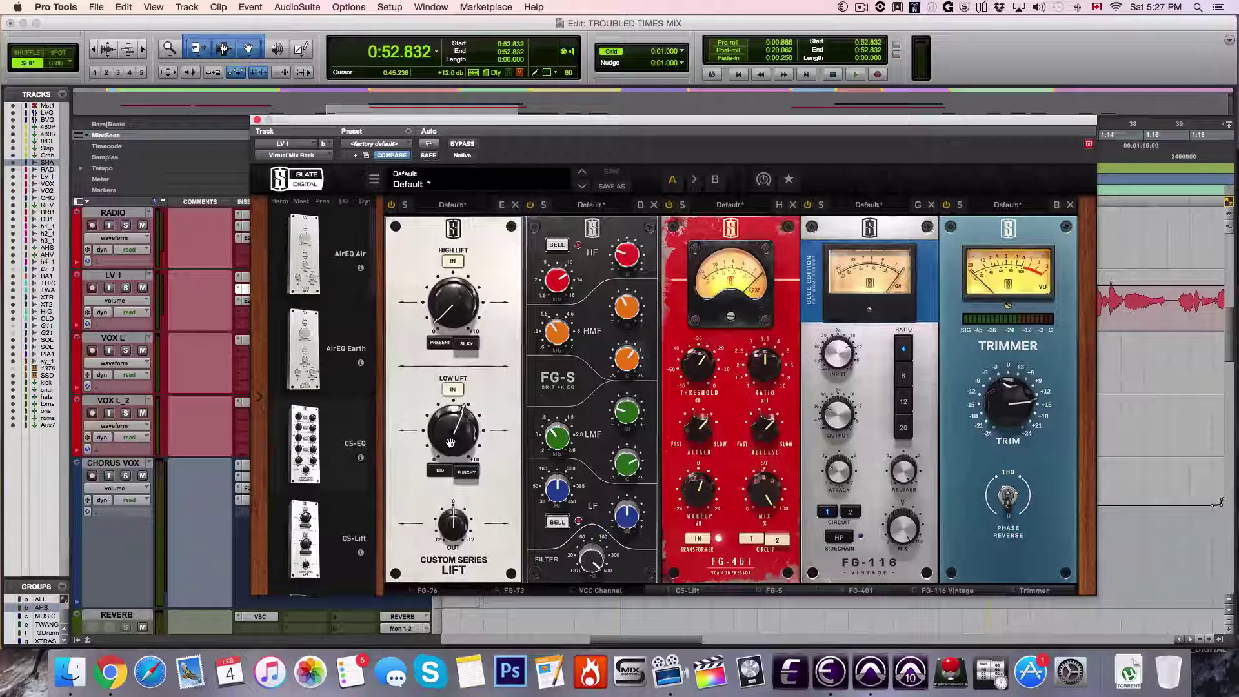
{"action": "left_click", "coordinate": [451, 442]}
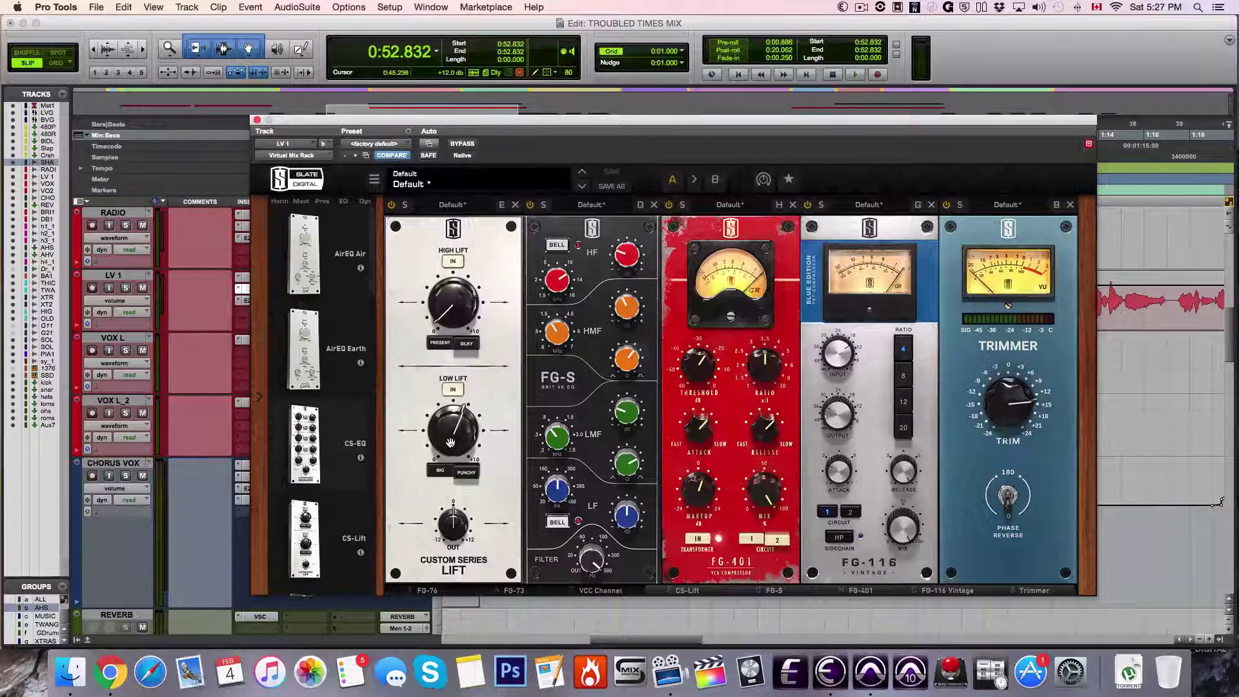
{"action": "left_click", "coordinate": [590, 556]}
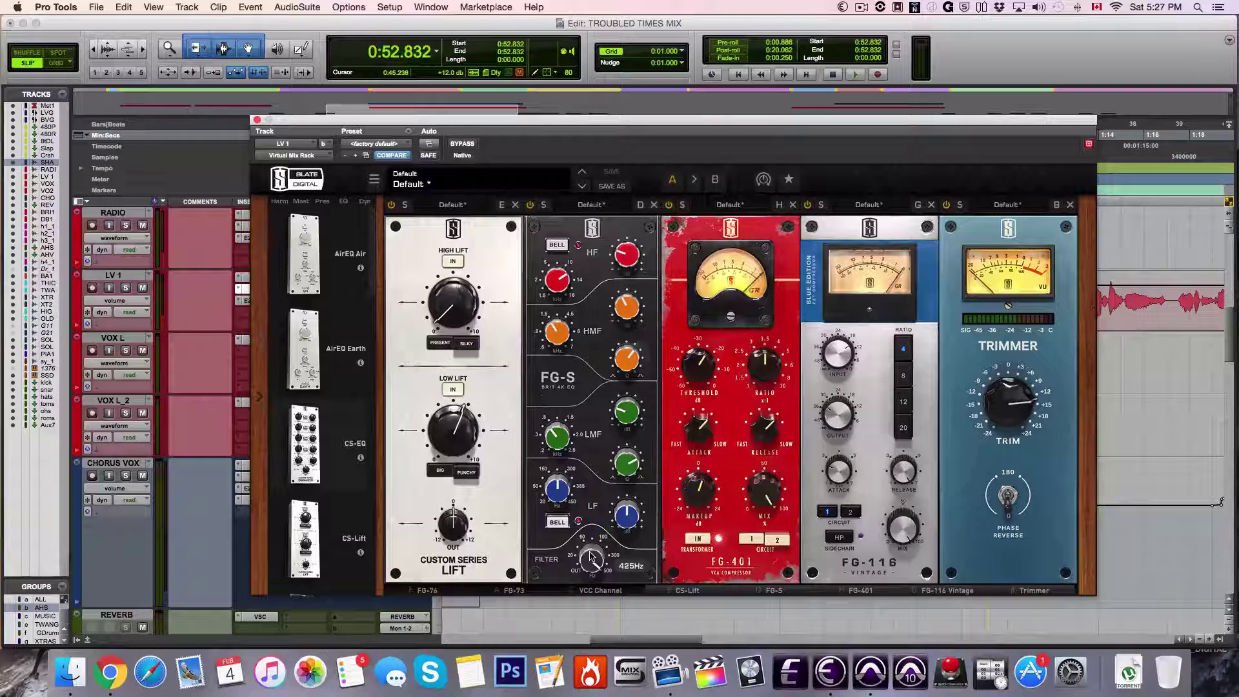
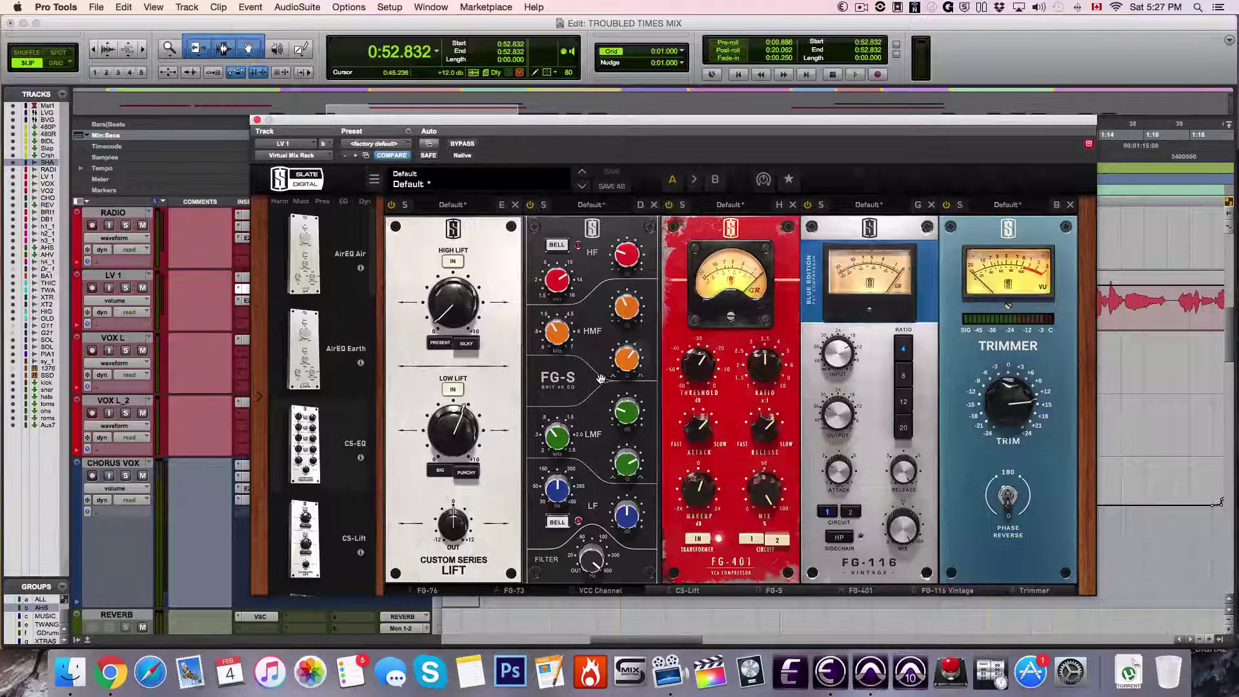
Play from 0:52.832, solo LV 1, and compare its sound with the Virtual Mix Rack bypassed and active.
{"action": "mouse_move", "coordinate": [626, 259]}
{"action": "mouse_move", "coordinate": [630, 305]}
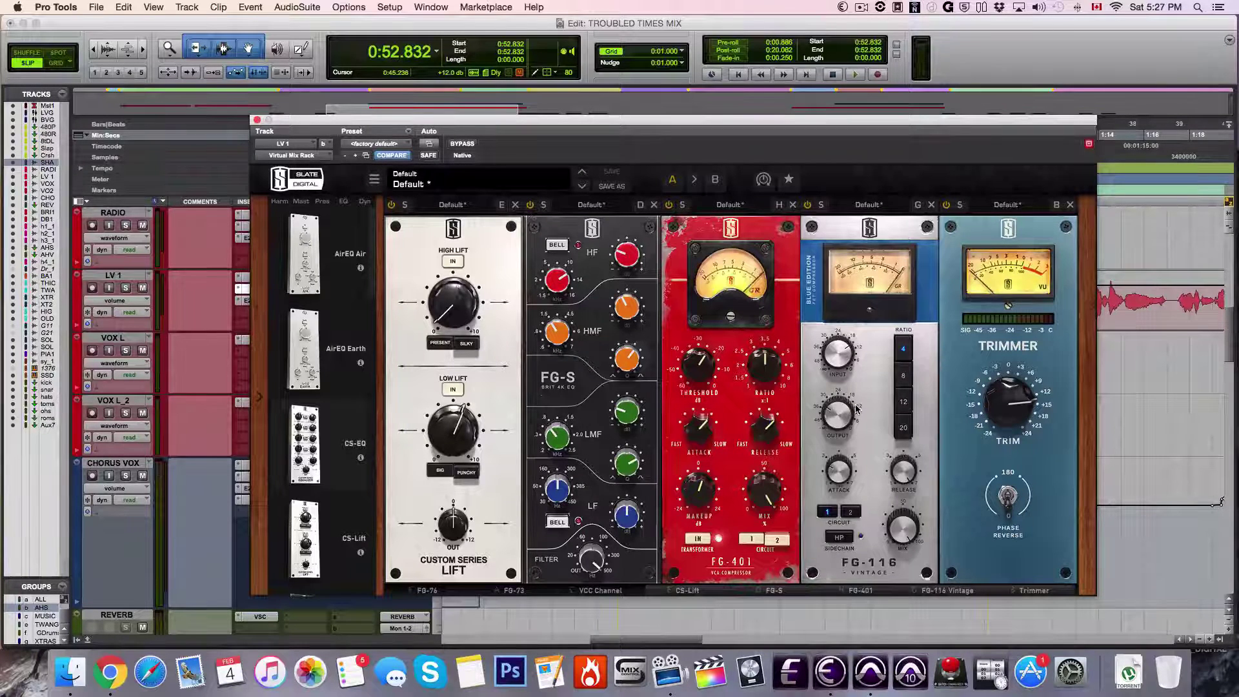
{"action": "key", "text": "space"}
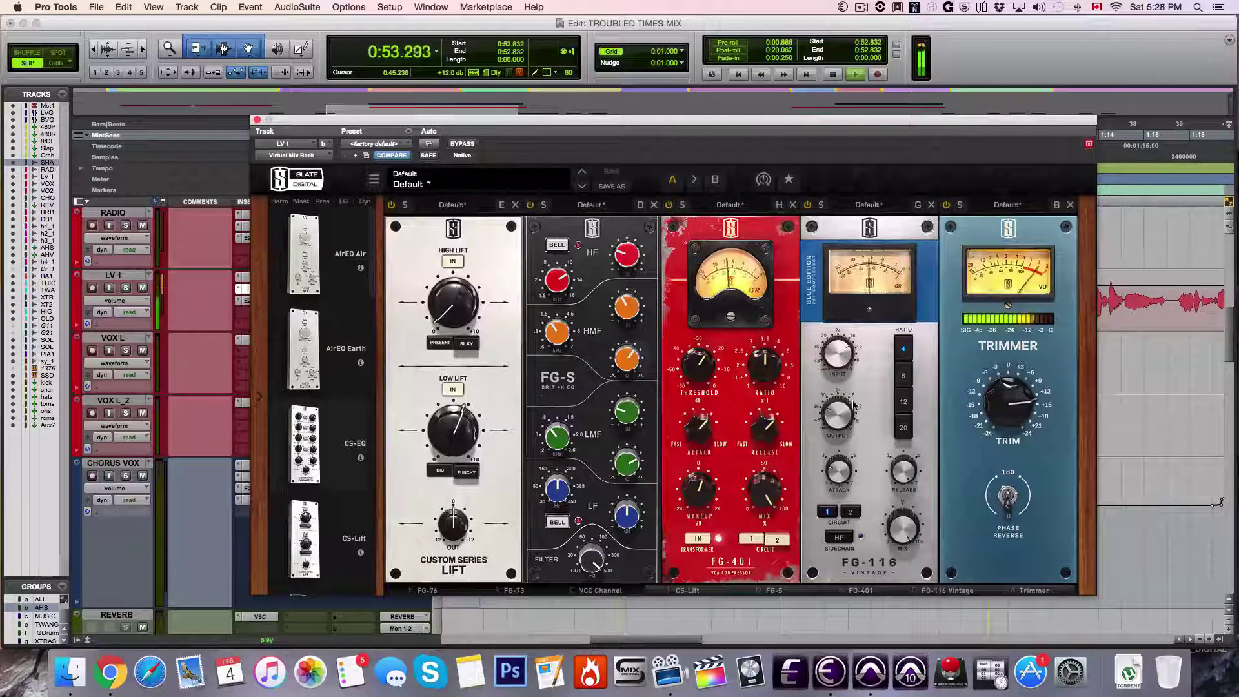
{"action": "left_click", "coordinate": [129, 289]}
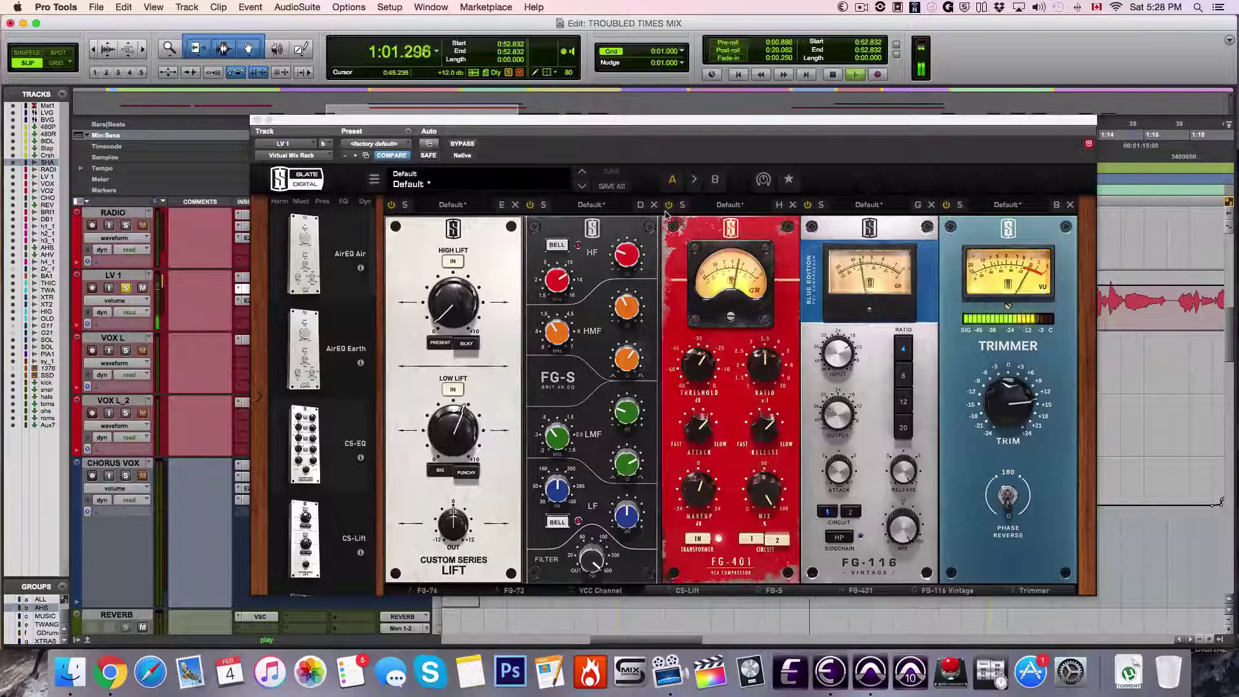
{"action": "left_click", "coordinate": [459, 144]}
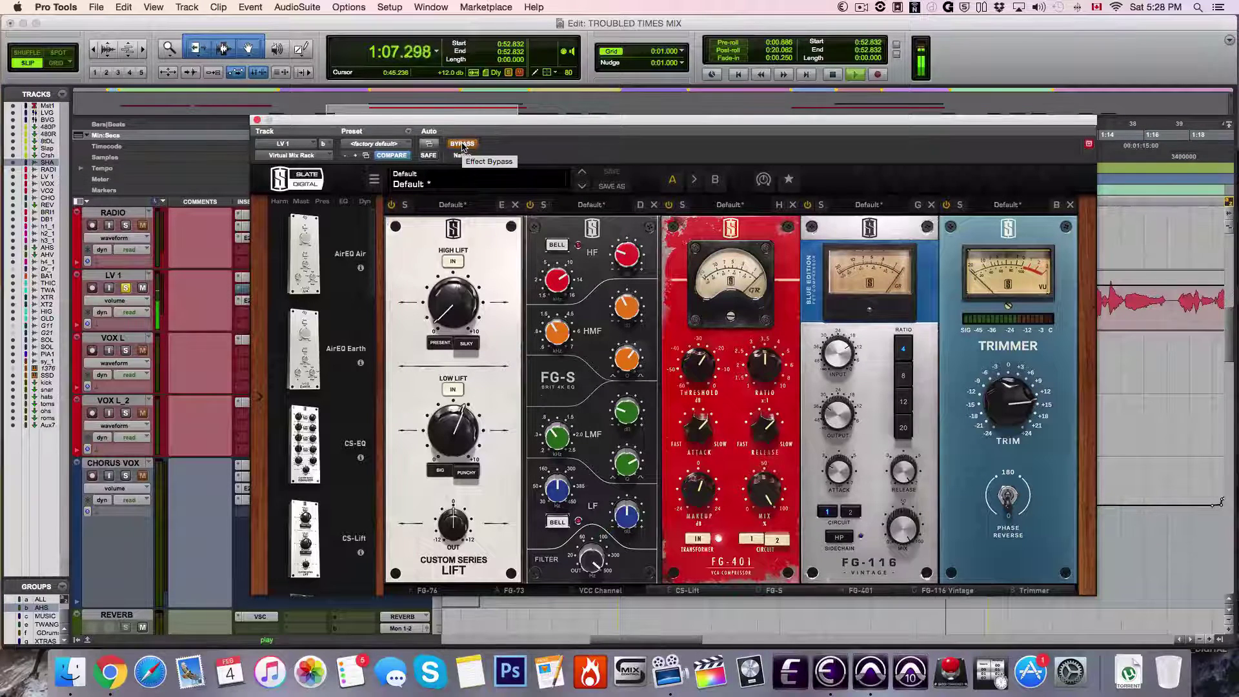
{"action": "left_click", "coordinate": [462, 145]}
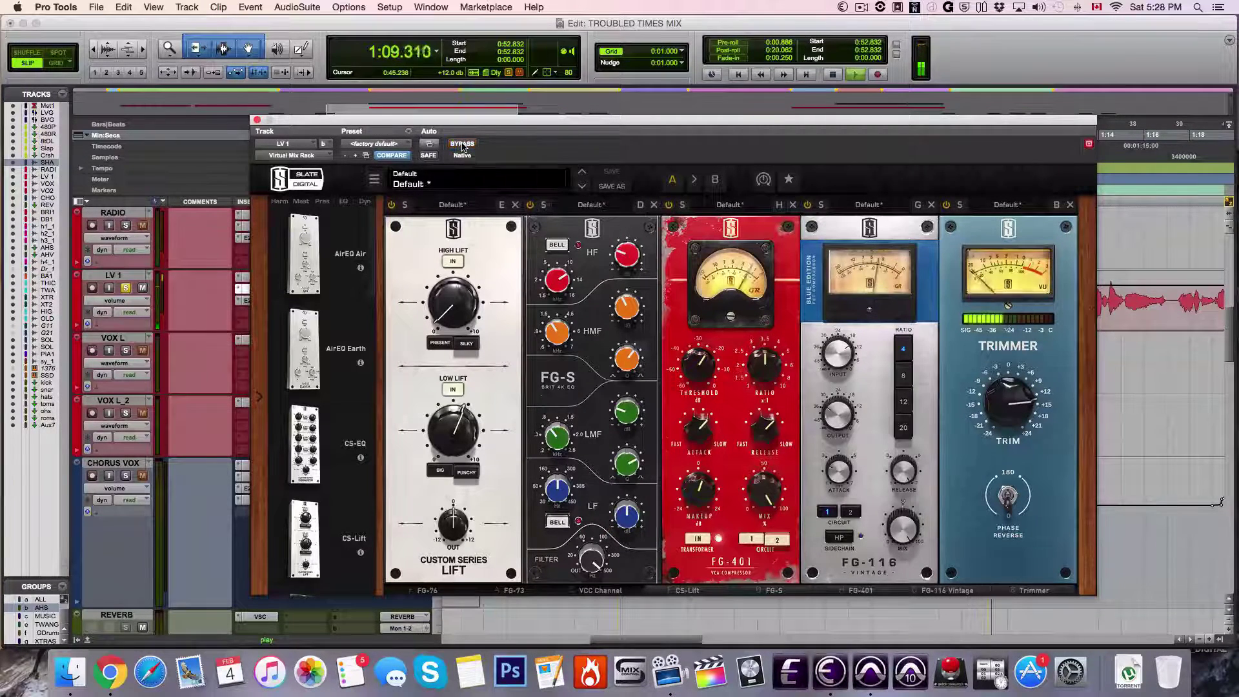
Unsolo LV 1 to hear it in the full mix, close its Virtual Mix Rack and stop playback.
{"action": "left_click", "coordinate": [126, 288]}
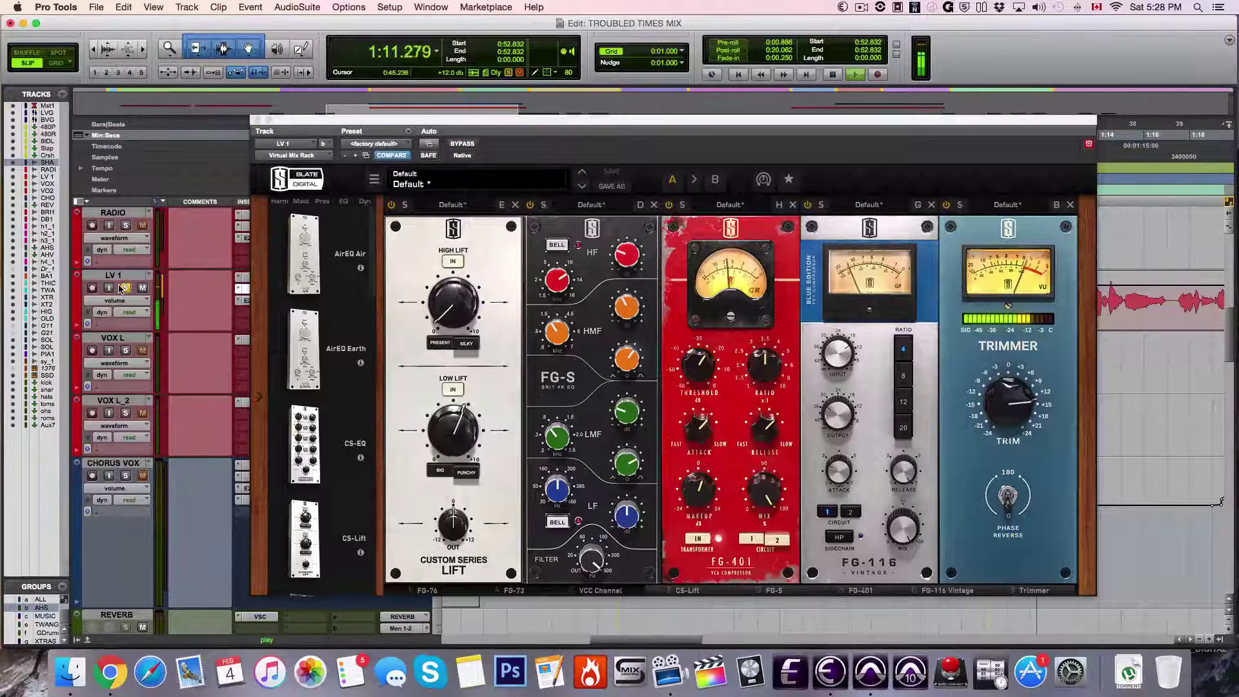
{"action": "left_click", "coordinate": [126, 288]}
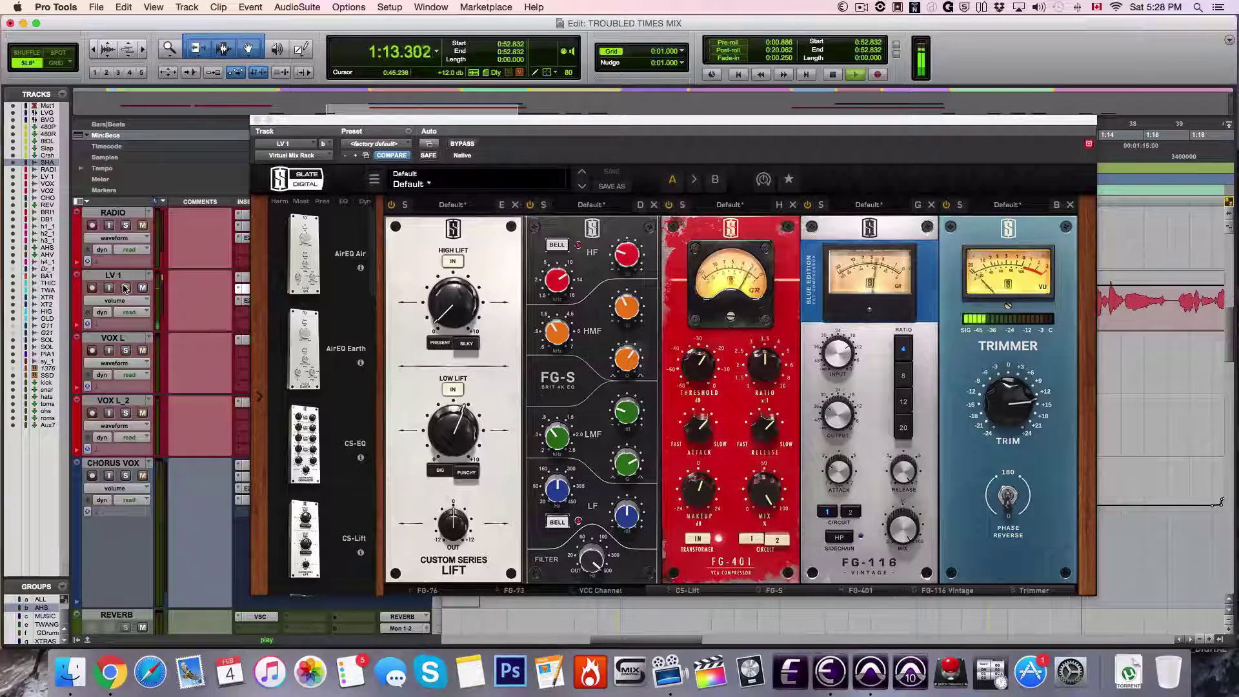
{"action": "left_click", "coordinate": [256, 120]}
{"action": "key", "text": "space"}
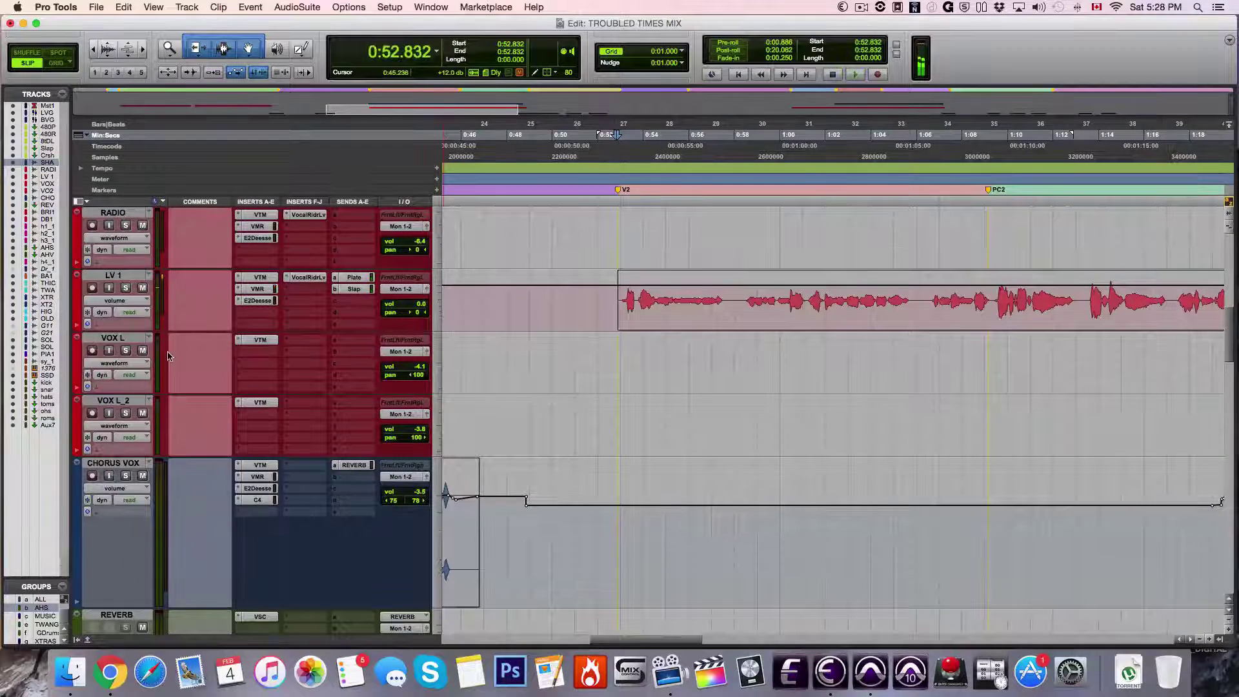
Audition LV 1 soloed from 0:52.832 and check its 480 Plate and Slap returns, unsoloing it and stopping playback at the end.
{"action": "scroll", "coordinate": [313, 302], "scroll_direction": "up", "scroll_amount": 10}
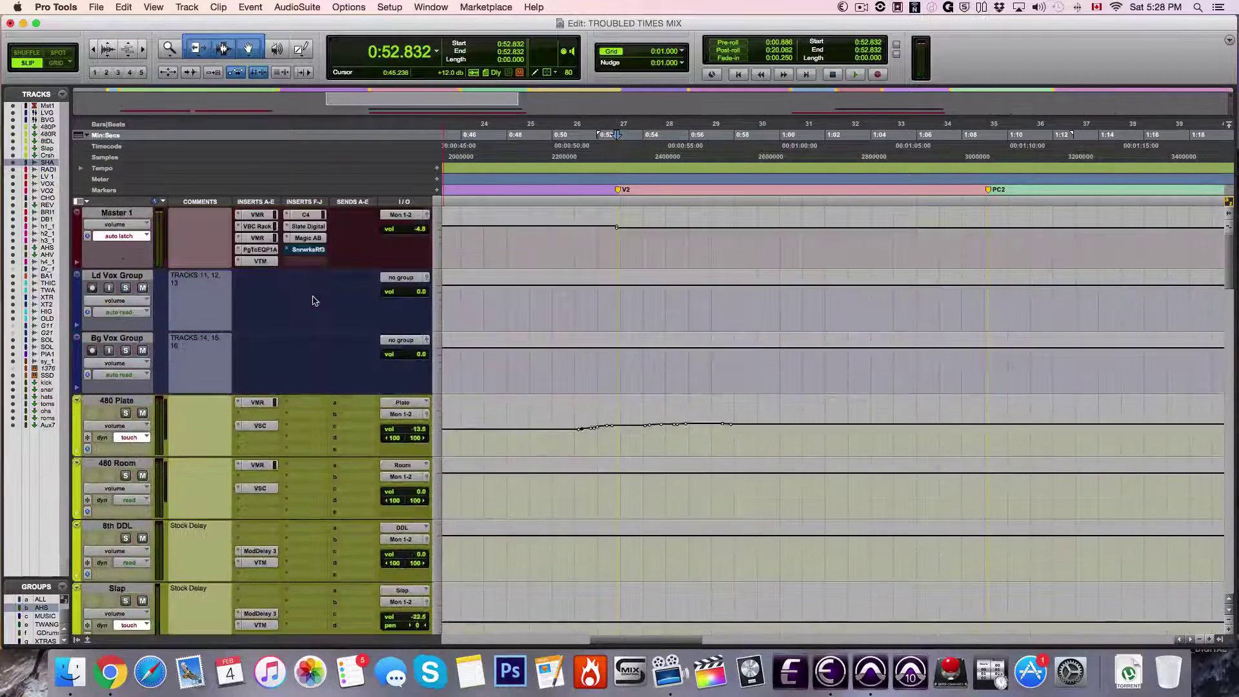
{"action": "left_click", "coordinate": [126, 414]}
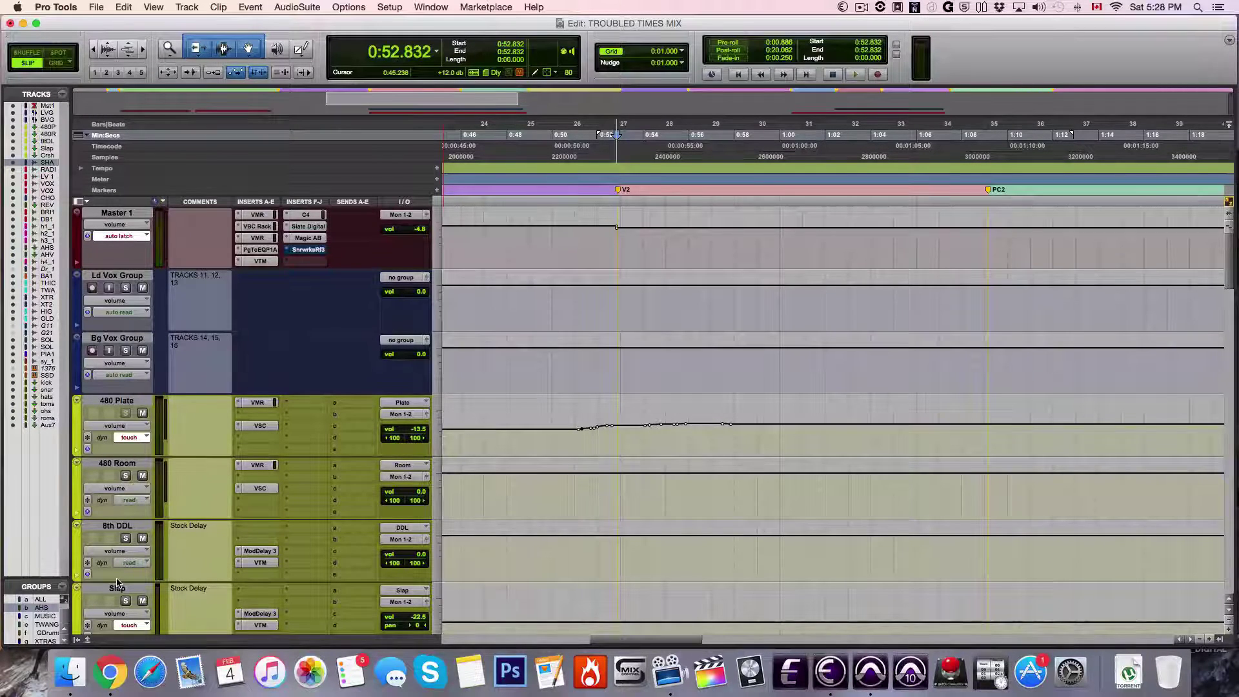
{"action": "scroll", "coordinate": [279, 587], "scroll_direction": "down", "scroll_amount": 10}
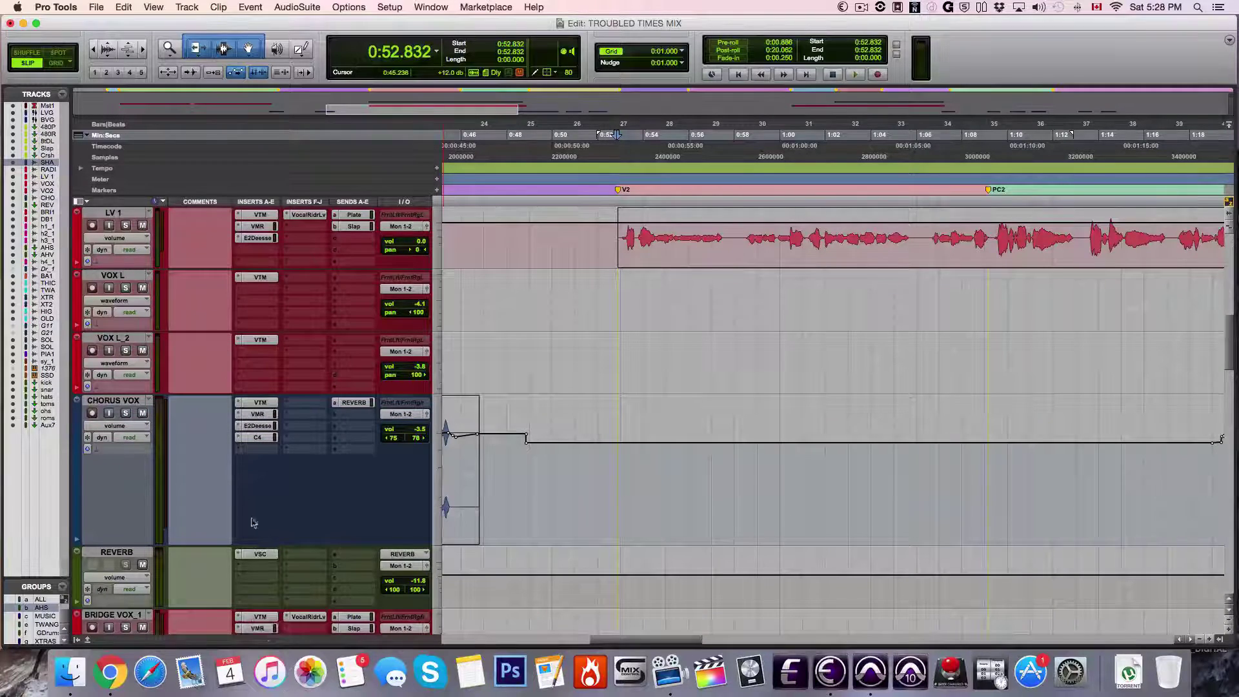
{"action": "left_click", "coordinate": [126, 226]}
{"action": "key", "text": "space"}
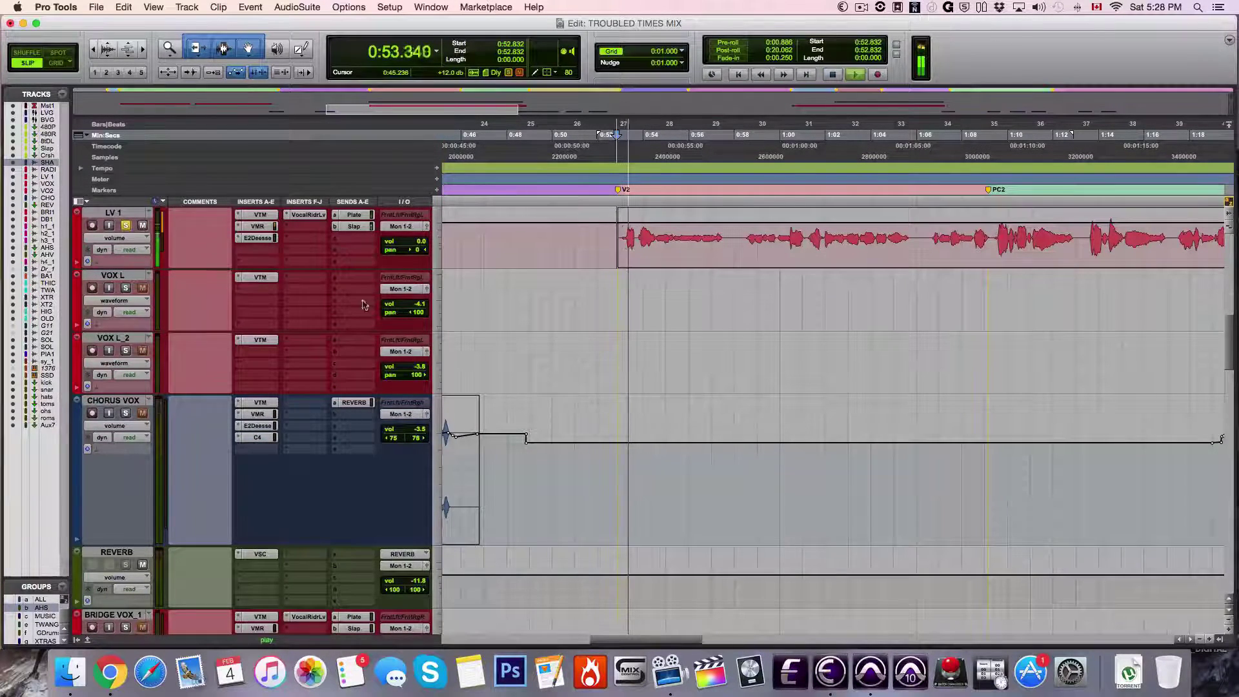
{"action": "scroll", "coordinate": [355, 331], "scroll_direction": "up", "scroll_amount": 6}
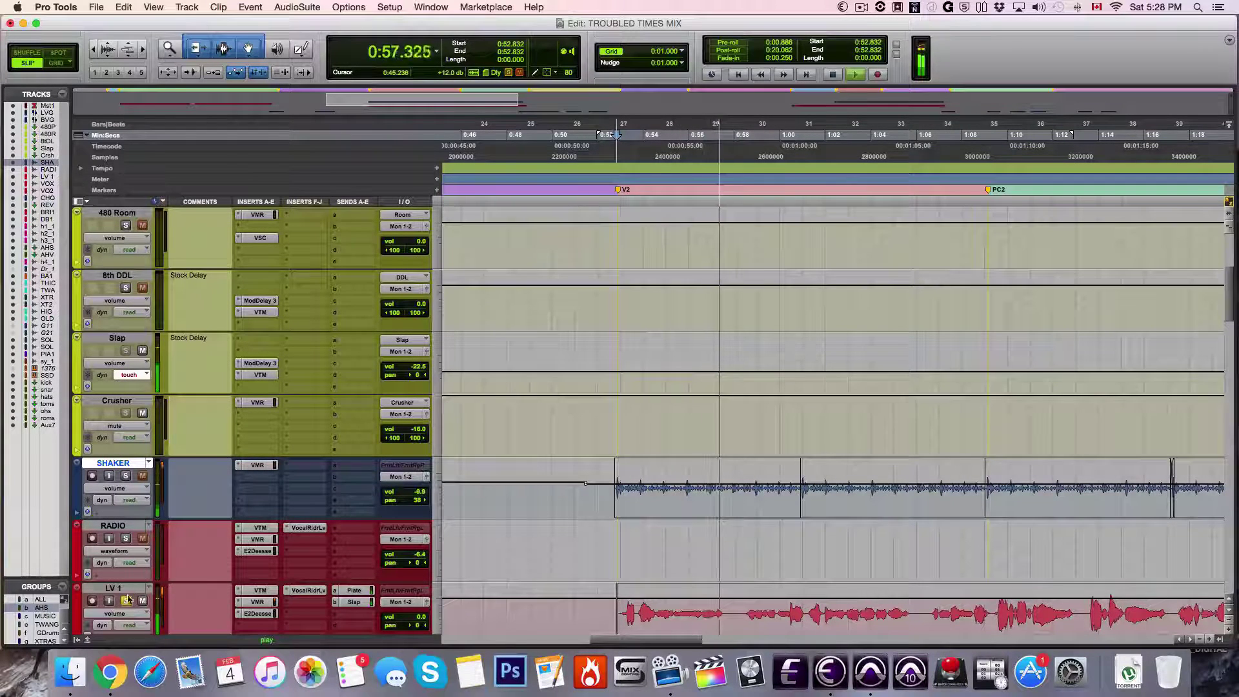
{"action": "key", "text": "space"}
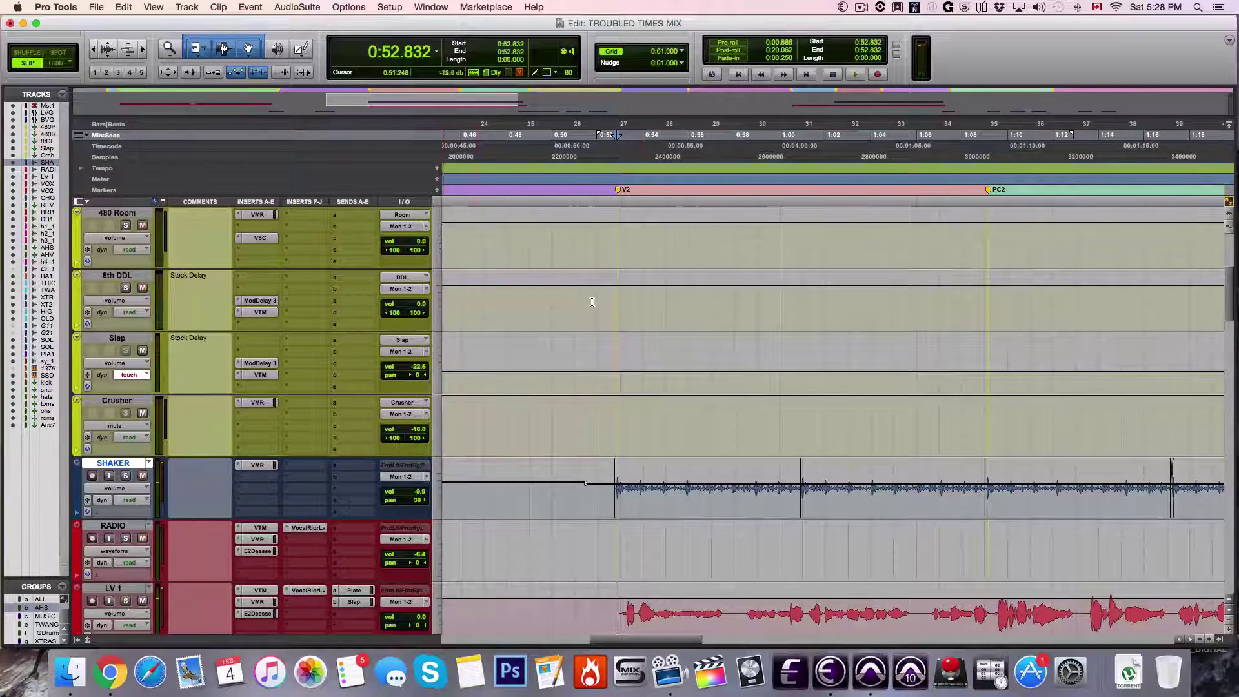
Play the full mix from 0:52.832 while reviewing the LV 1 and CHORUS VOX clips along the timeline, and stop playback.
{"action": "key", "text": "space"}
{"action": "scroll", "coordinate": [868, 323], "scroll_direction": "down", "scroll_amount": 5}
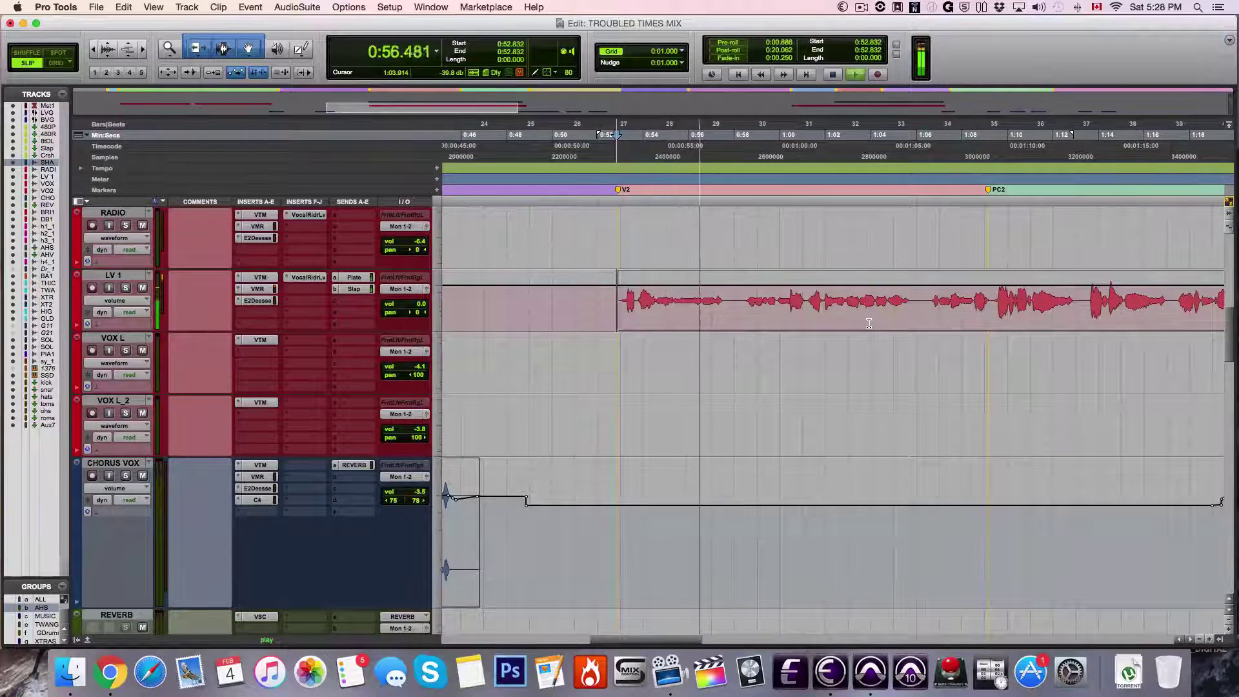
{"action": "scroll", "coordinate": [868, 323], "scroll_direction": "up", "scroll_amount": 3}
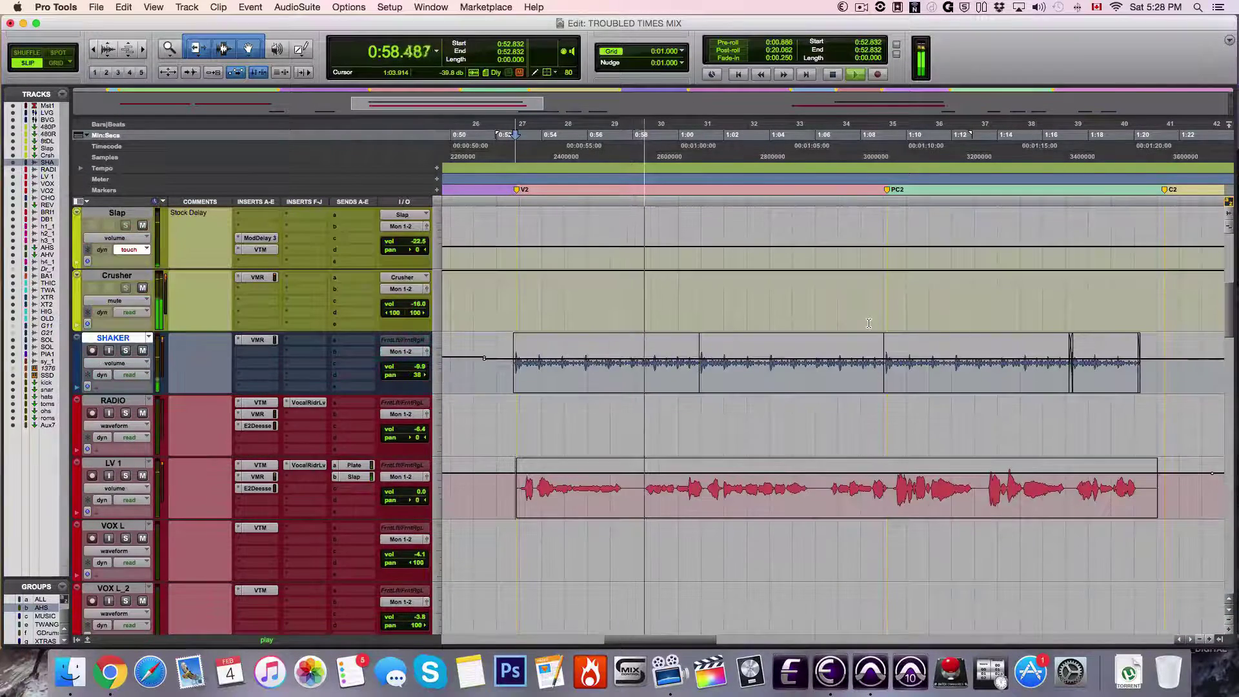
{"action": "scroll", "coordinate": [869, 323], "scroll_direction": "down", "scroll_amount": 3}
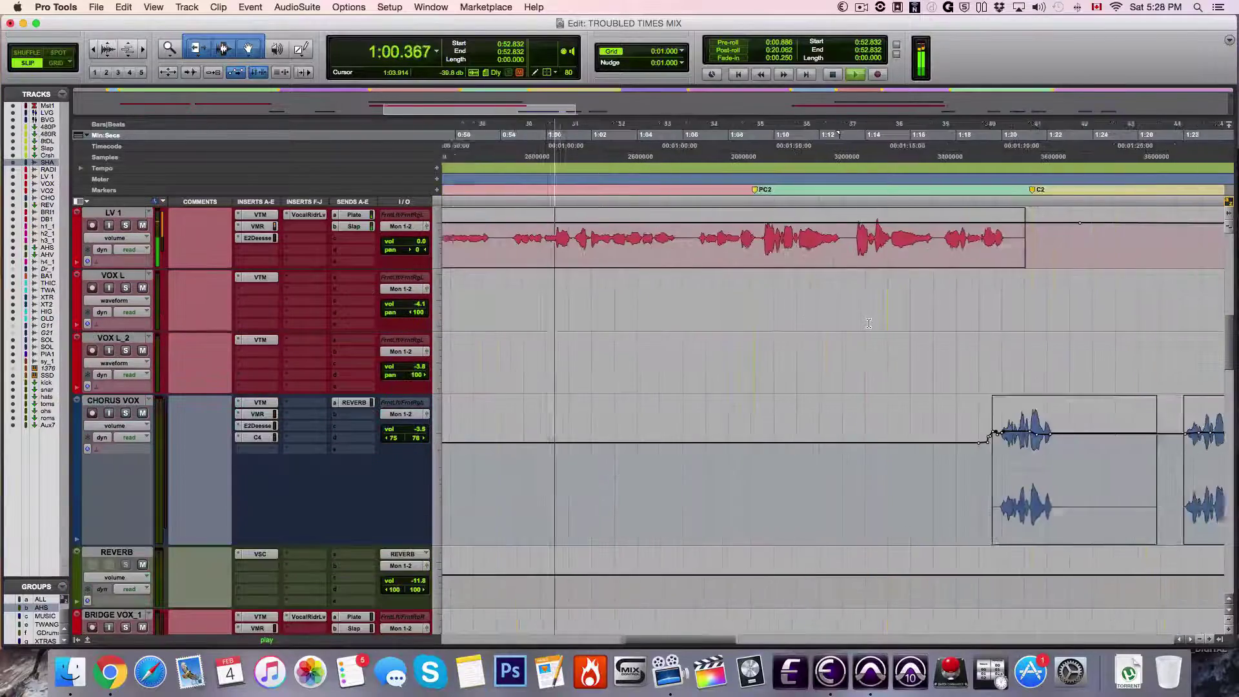
{"action": "scroll", "coordinate": [868, 323], "scroll_direction": "down", "scroll_amount": 5}
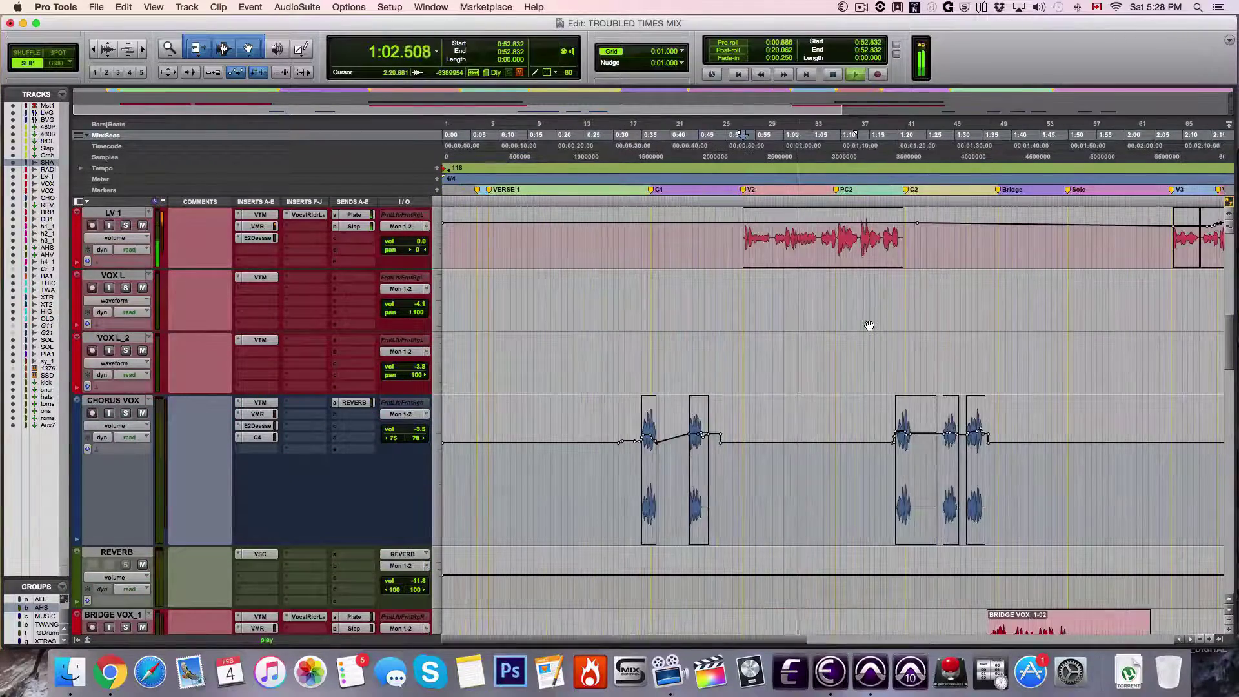
{"action": "key", "text": "space"}
Look through the tracks from SHAKER and the vocals to bass, guitars, piano and drums across the song's later sections.
{"action": "scroll", "coordinate": [870, 325], "scroll_direction": "right", "scroll_amount": 2}
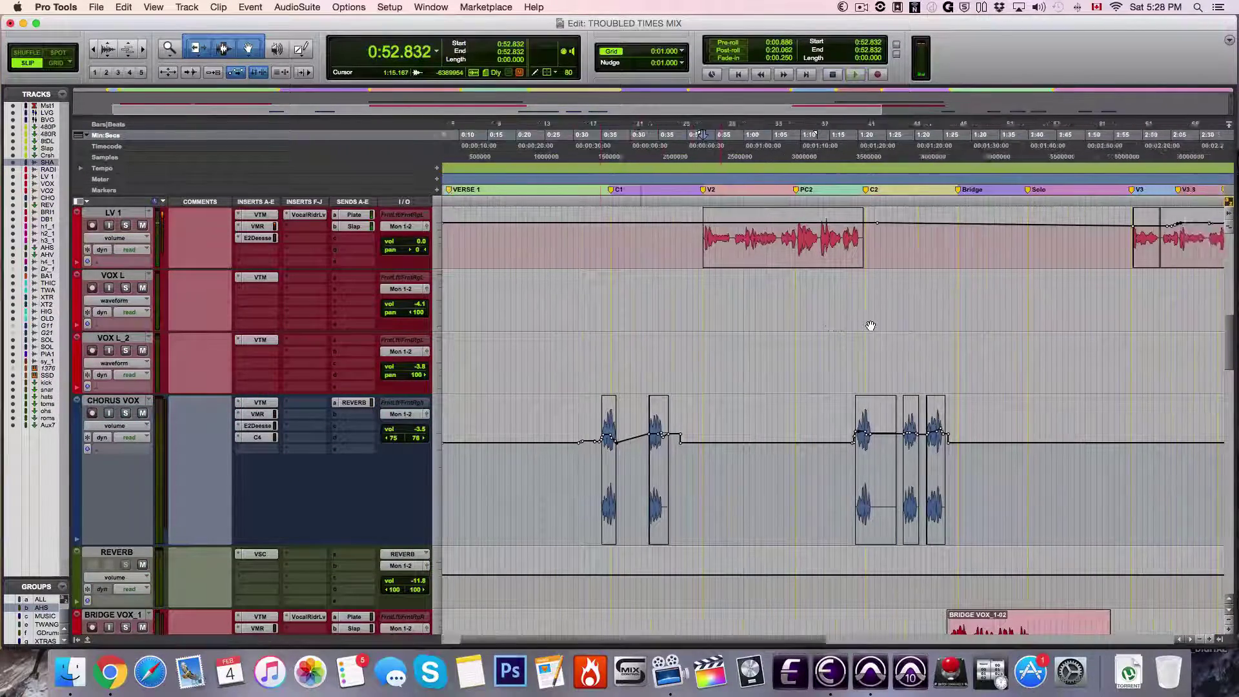
{"action": "scroll", "coordinate": [870, 325], "scroll_direction": "right", "scroll_amount": 6}
{"action": "scroll", "coordinate": [870, 325], "scroll_direction": "right", "scroll_amount": 8}
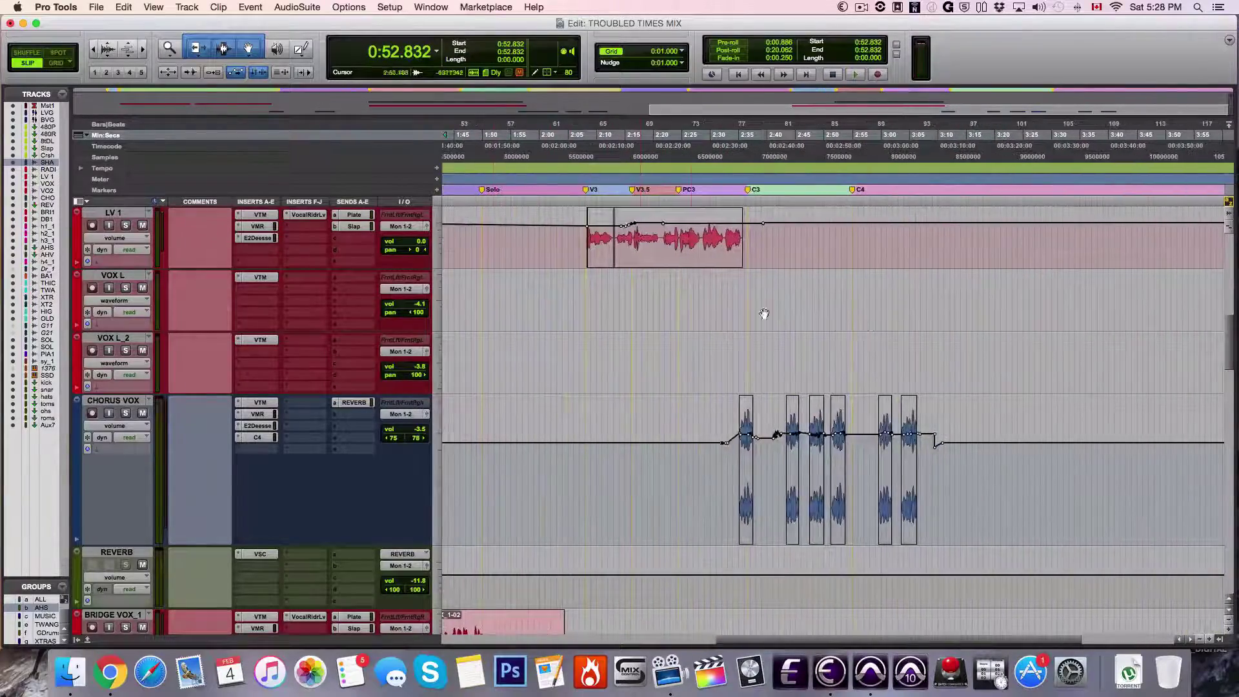
{"action": "scroll", "coordinate": [691, 312], "scroll_direction": "up", "scroll_amount": 9}
{"action": "scroll", "coordinate": [691, 311], "scroll_direction": "down", "scroll_amount": 15}
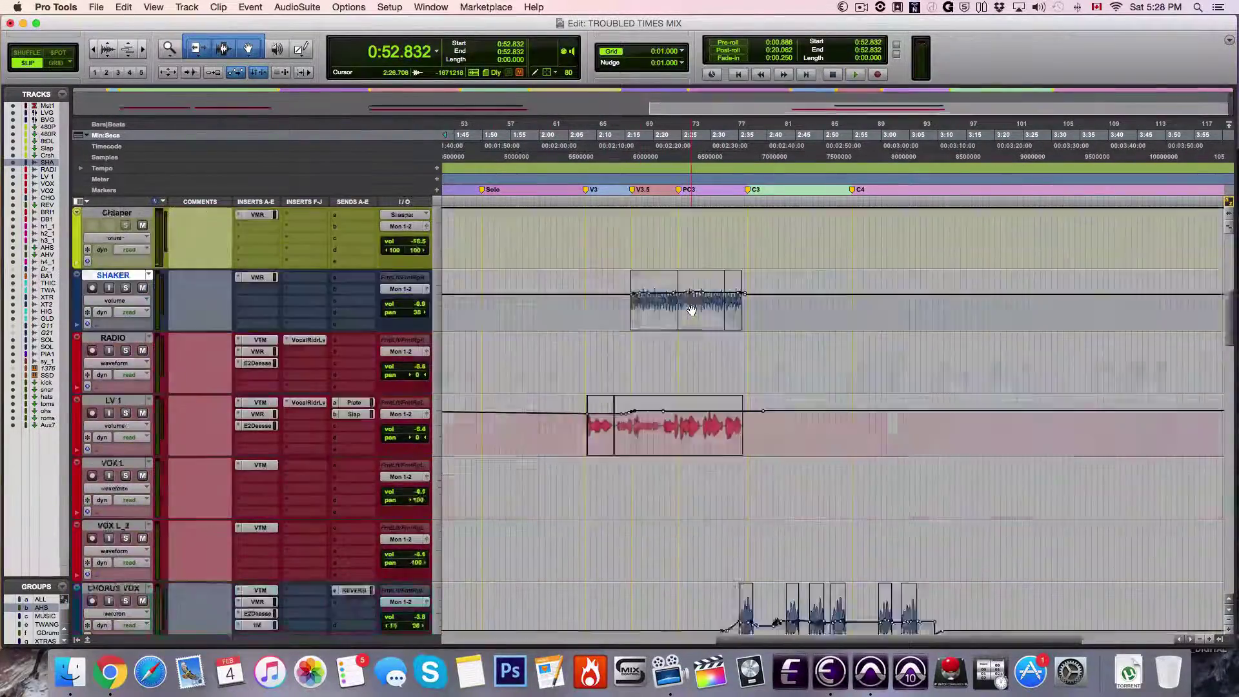
{"action": "scroll", "coordinate": [692, 311], "scroll_direction": "left", "scroll_amount": 5}
{"action": "scroll", "coordinate": [692, 311], "scroll_direction": "down", "scroll_amount": 5}
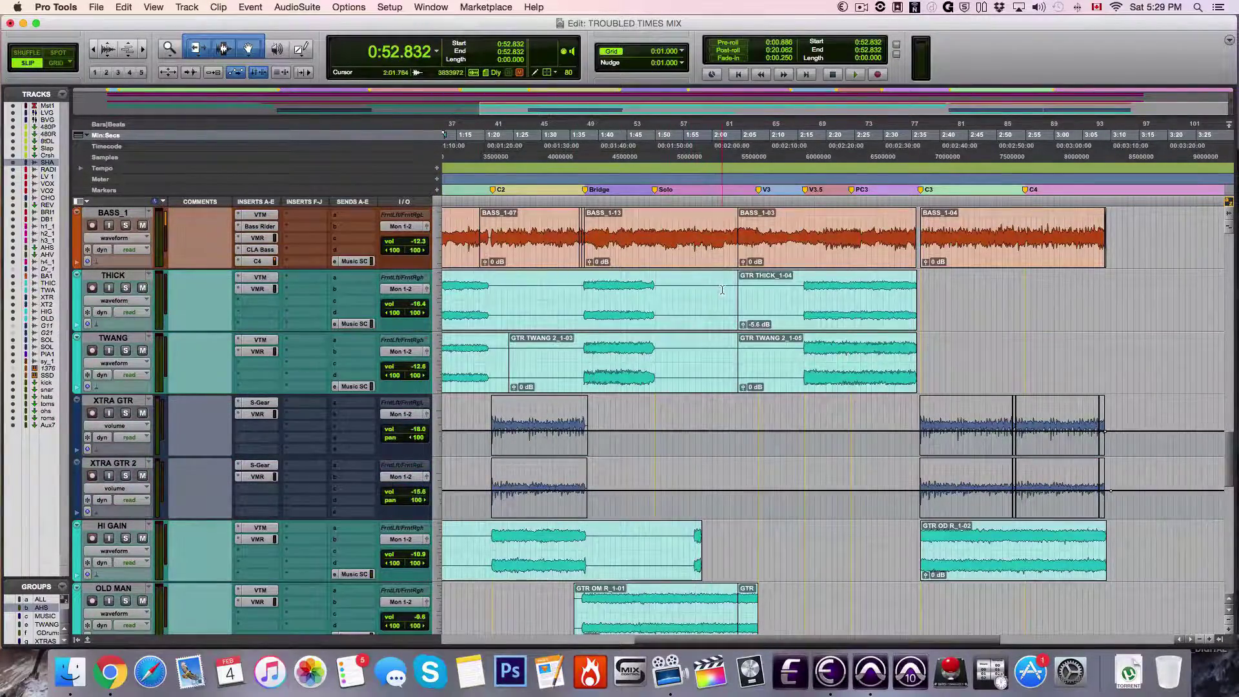
{"action": "scroll", "coordinate": [722, 290], "scroll_direction": "up", "scroll_amount": 15}
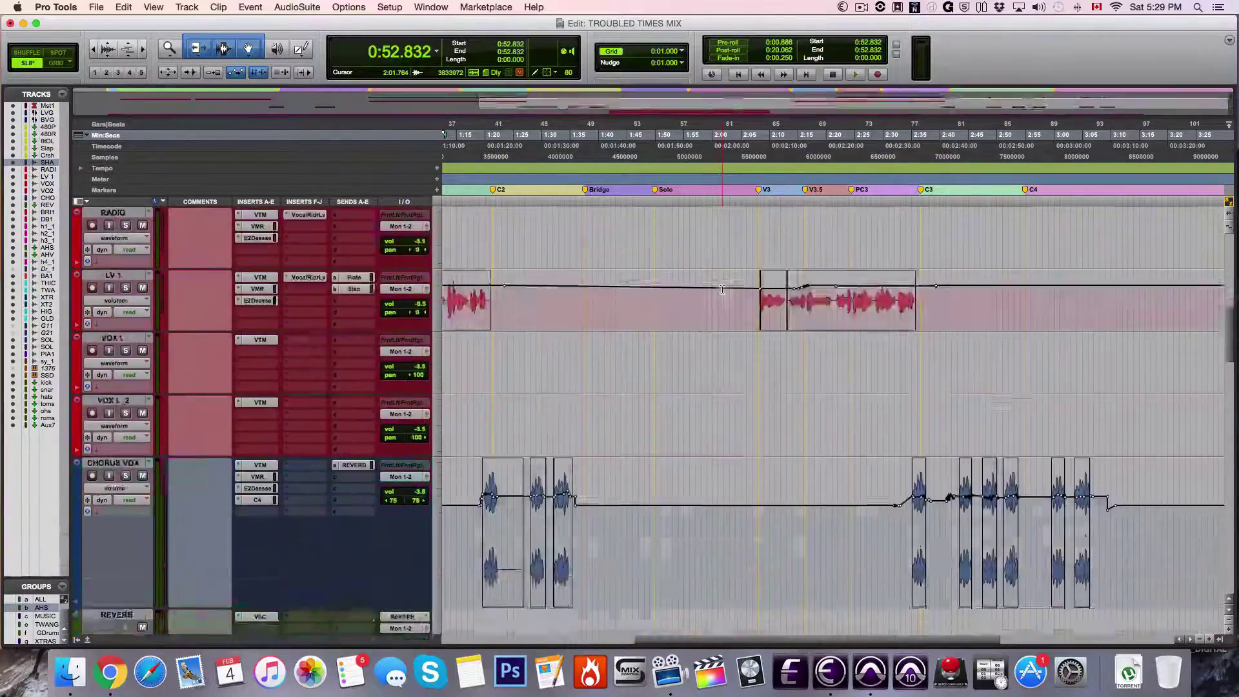
{"action": "scroll", "coordinate": [722, 290], "scroll_direction": "down", "scroll_amount": 10}
{"action": "scroll", "coordinate": [722, 289], "scroll_direction": "up", "scroll_amount": 10}
{"action": "scroll", "coordinate": [722, 289], "scroll_direction": "down", "scroll_amount": 10}
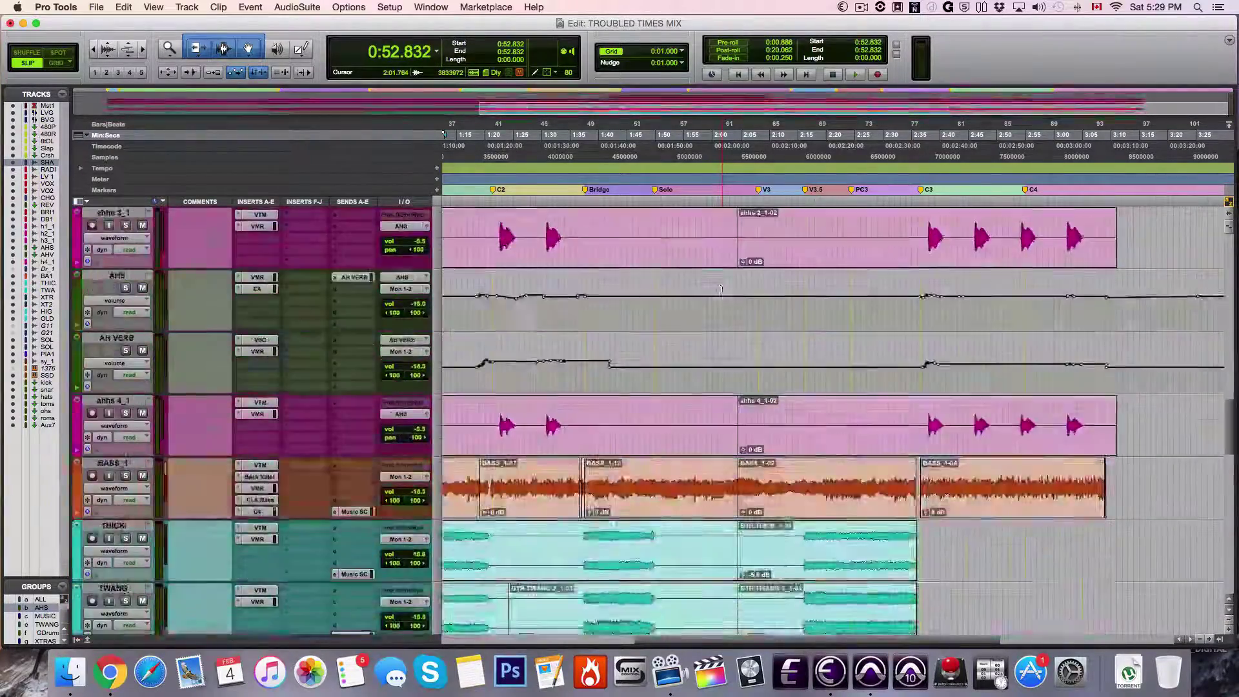
{"action": "scroll", "coordinate": [721, 289], "scroll_direction": "down", "scroll_amount": 12}
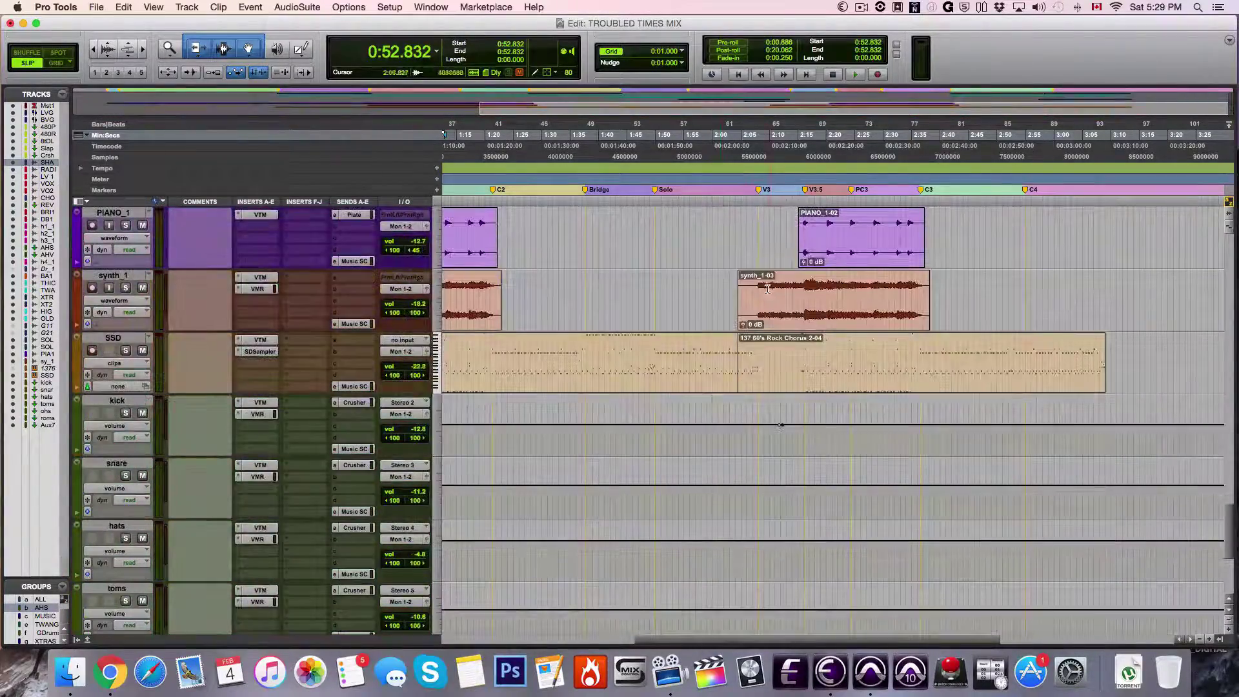
Select the synth_1-03 clip near the V3 marker and open synth_1's Virtual Mix Rack.
{"action": "left_click", "coordinate": [774, 323]}
{"action": "scroll", "coordinate": [776, 321], "scroll_direction": "up", "scroll_amount": 3}
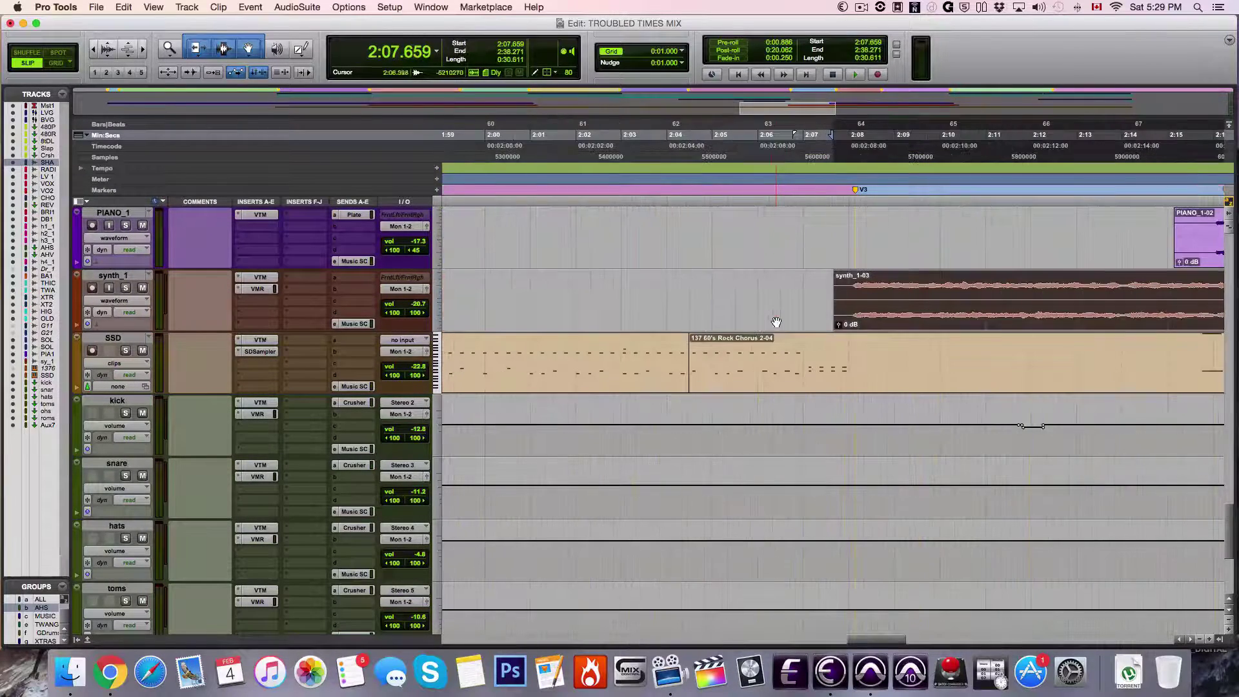
{"action": "left_click", "coordinate": [263, 289]}
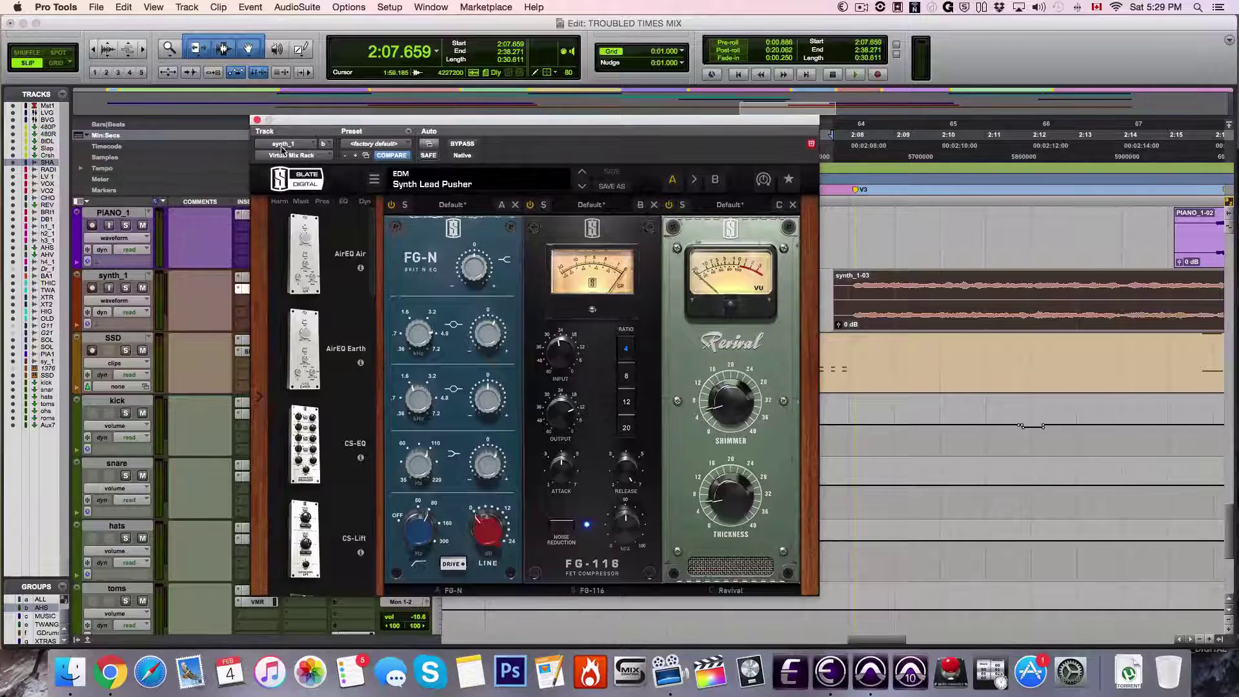
Play from 2:07.659 with synth_1 soloed, unsolo it, stop playback and close its Virtual Mix Rack.
{"action": "key", "text": "space"}
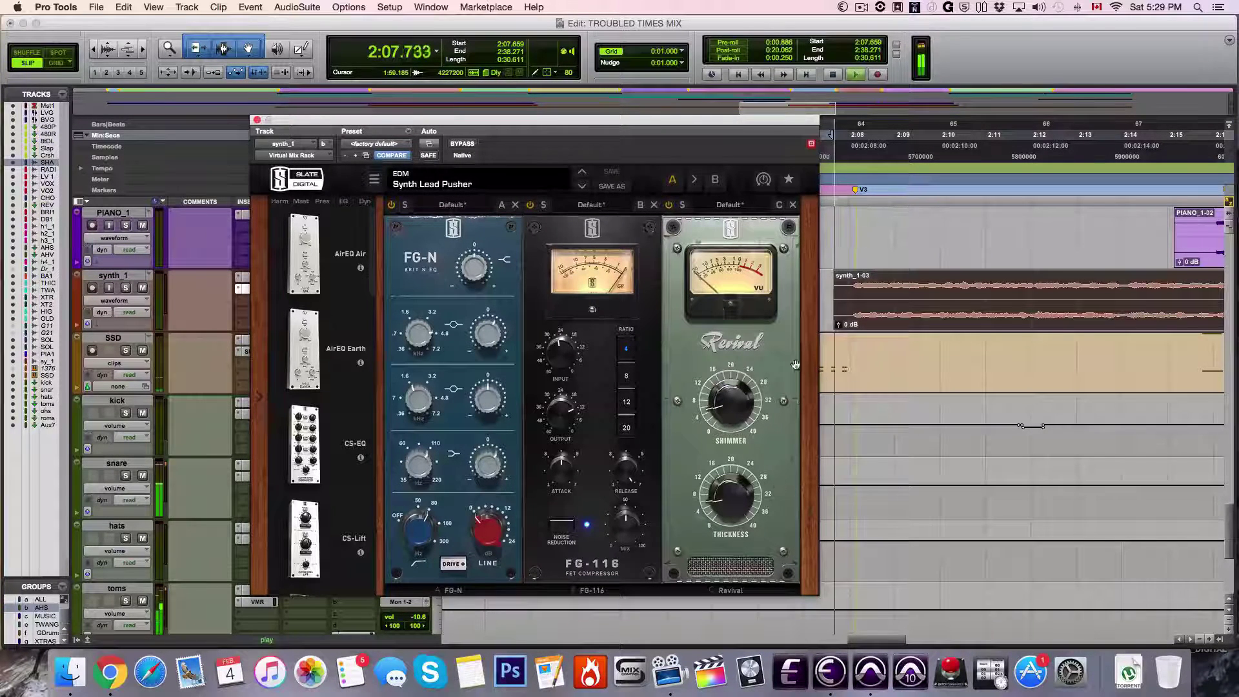
{"action": "left_click", "coordinate": [127, 287]}
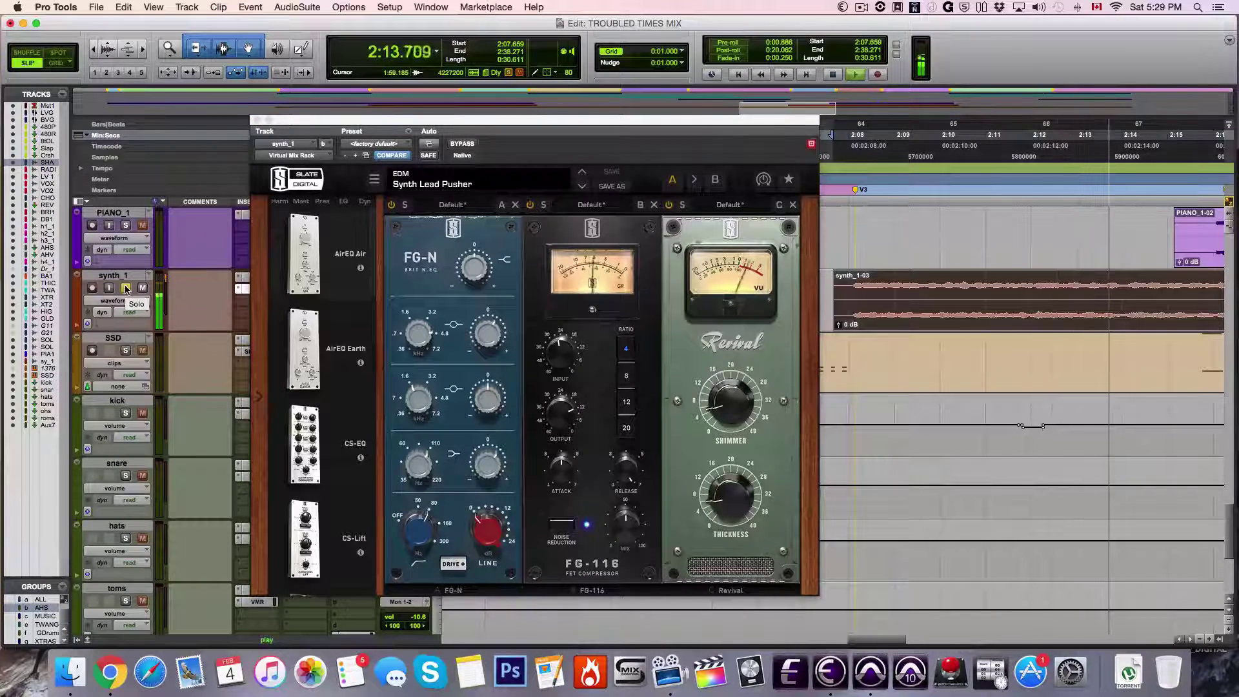
{"action": "left_click", "coordinate": [127, 288]}
{"action": "key", "text": "space"}
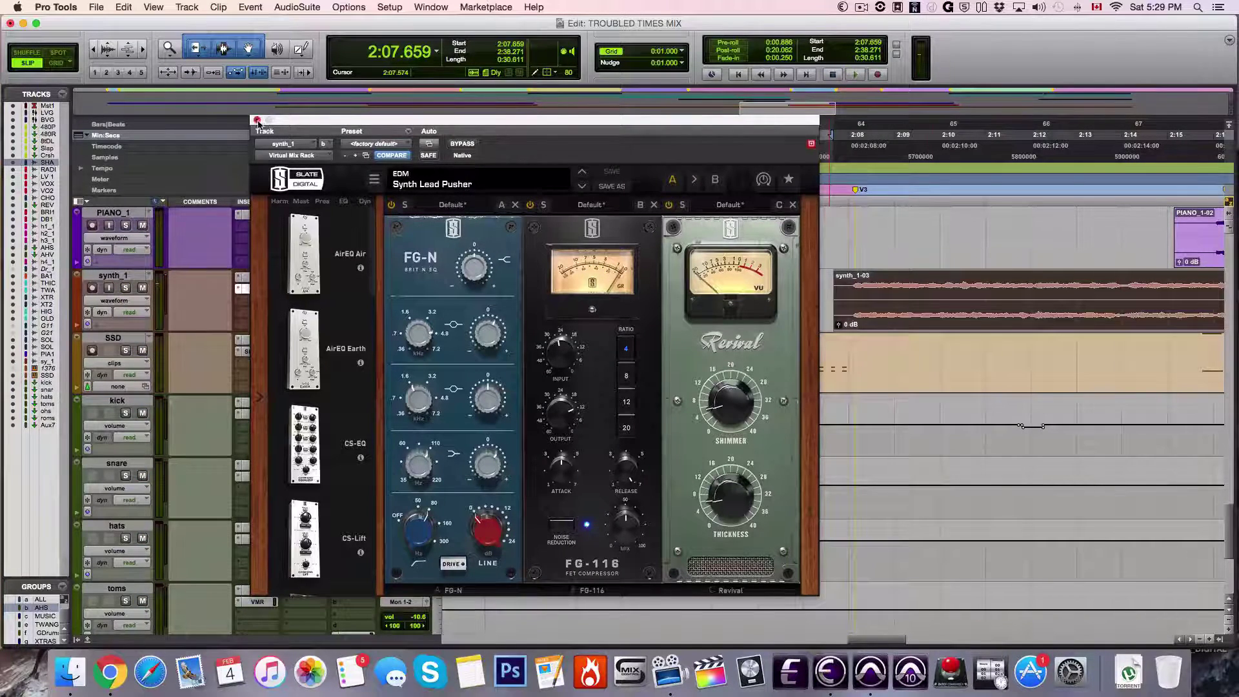
{"action": "left_click", "coordinate": [257, 121]}
Set the playback position to 1:47.819 on the OLD MAN track, just before the Solo marker.
{"action": "scroll", "coordinate": [839, 504], "scroll_direction": "up", "scroll_amount": 2}
{"action": "scroll", "coordinate": [840, 504], "scroll_direction": "right", "scroll_amount": 5}
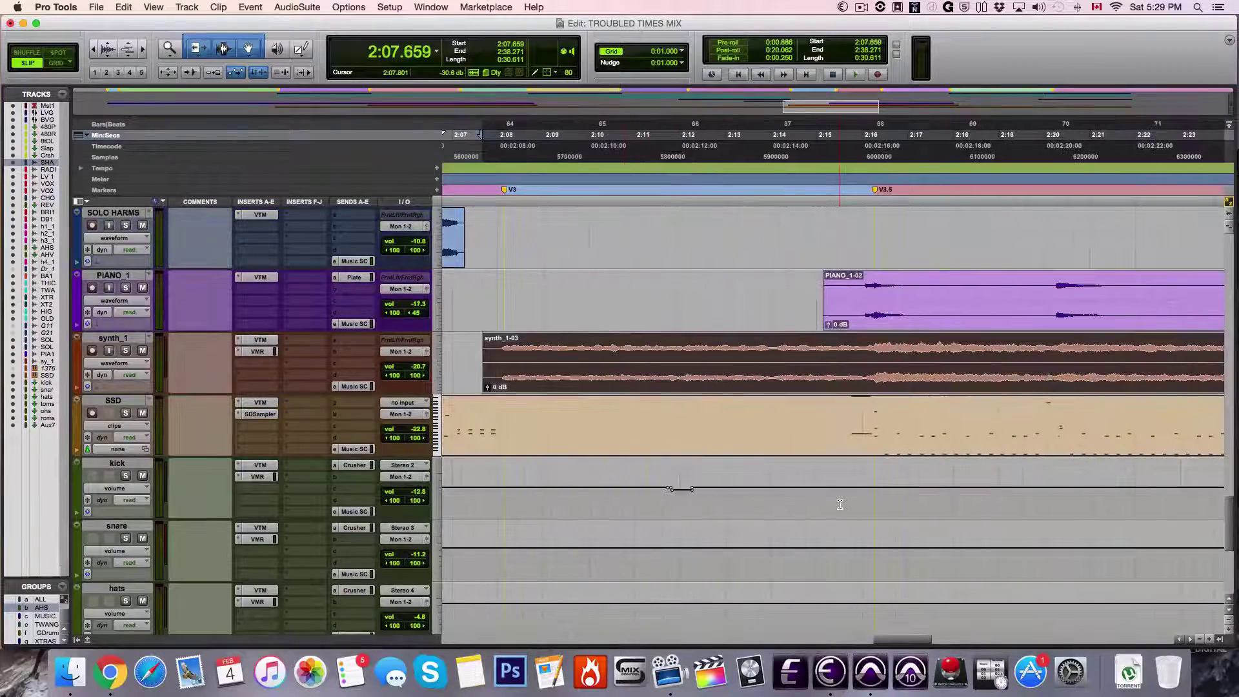
{"action": "scroll", "coordinate": [840, 504], "scroll_direction": "up", "scroll_amount": 5}
{"action": "scroll", "coordinate": [839, 503], "scroll_direction": "left", "scroll_amount": 3}
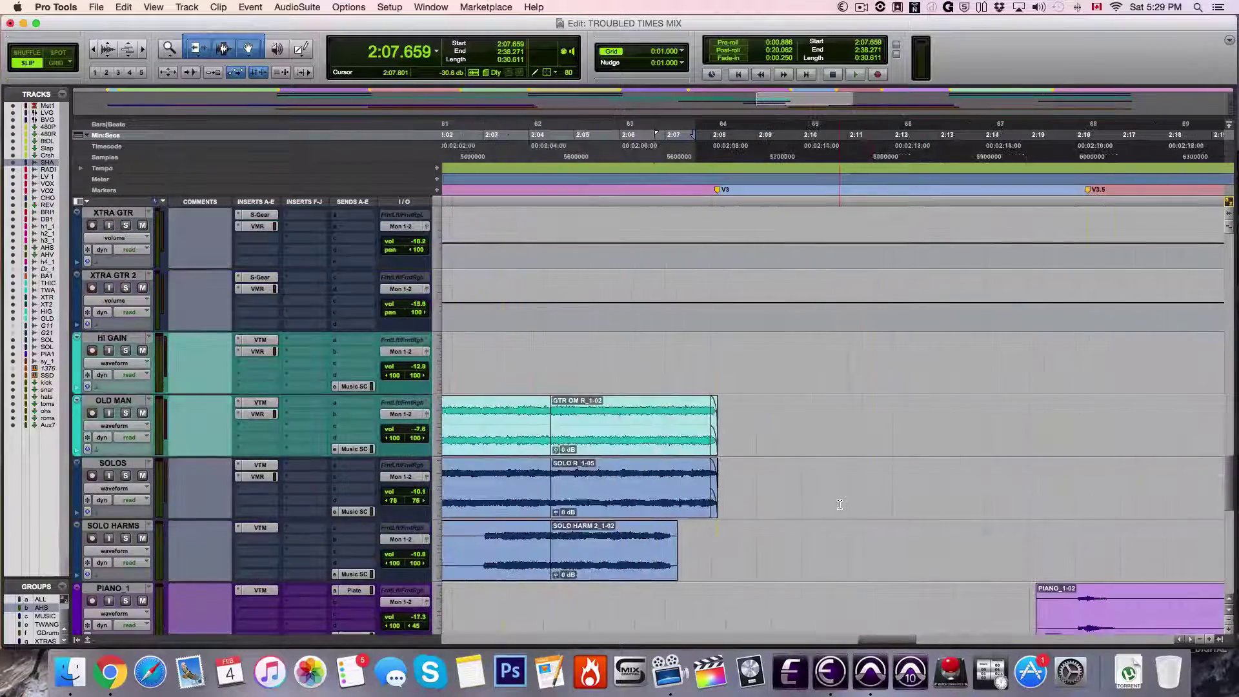
{"action": "scroll", "coordinate": [839, 504], "scroll_direction": "left", "scroll_amount": 6}
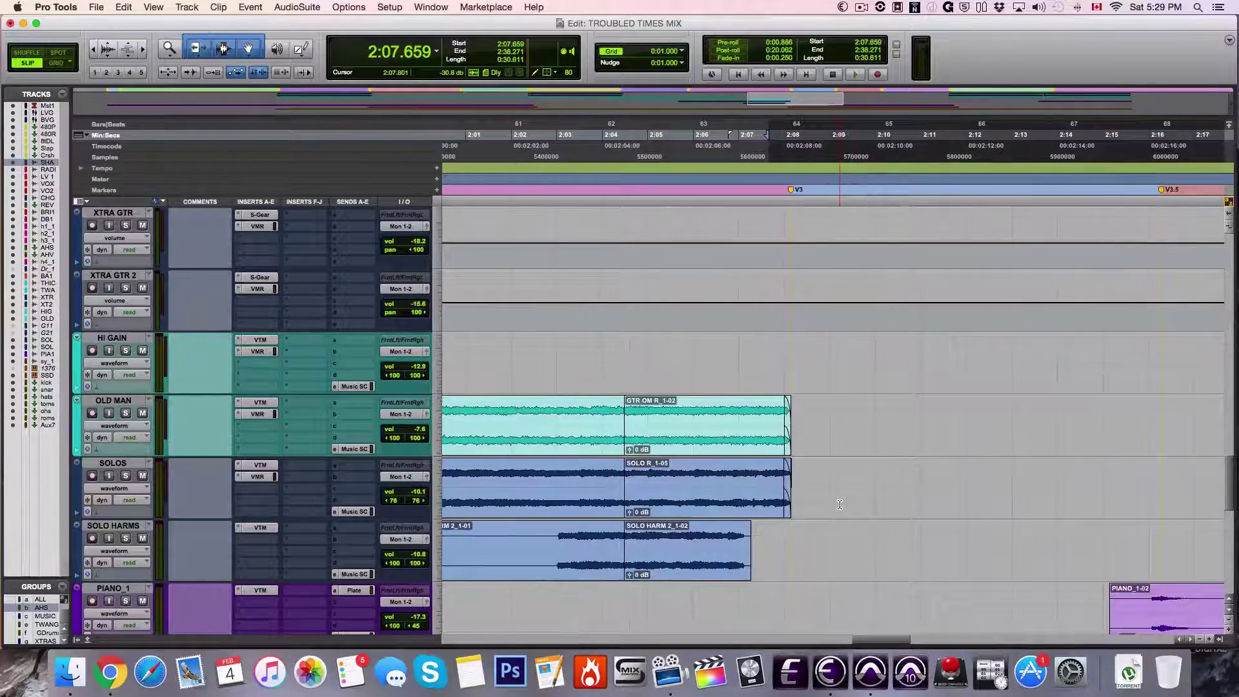
{"action": "scroll", "coordinate": [839, 504], "scroll_direction": "left", "scroll_amount": 5}
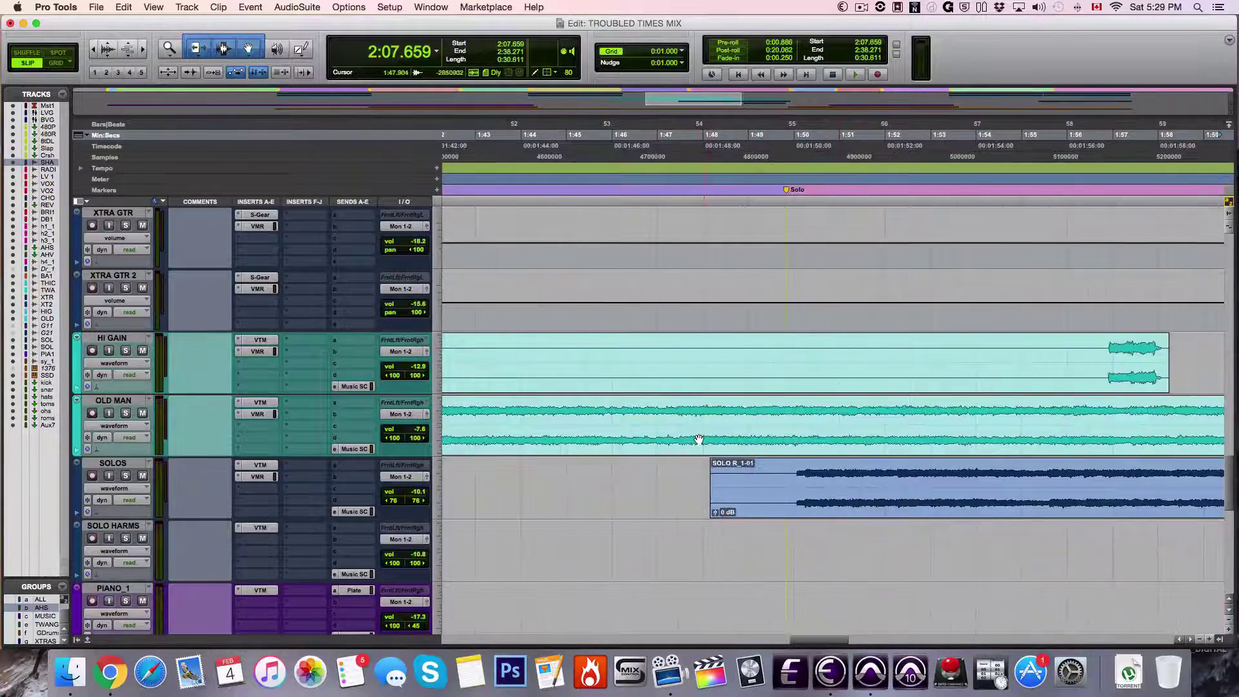
{"action": "left_click", "coordinate": [695, 413]}
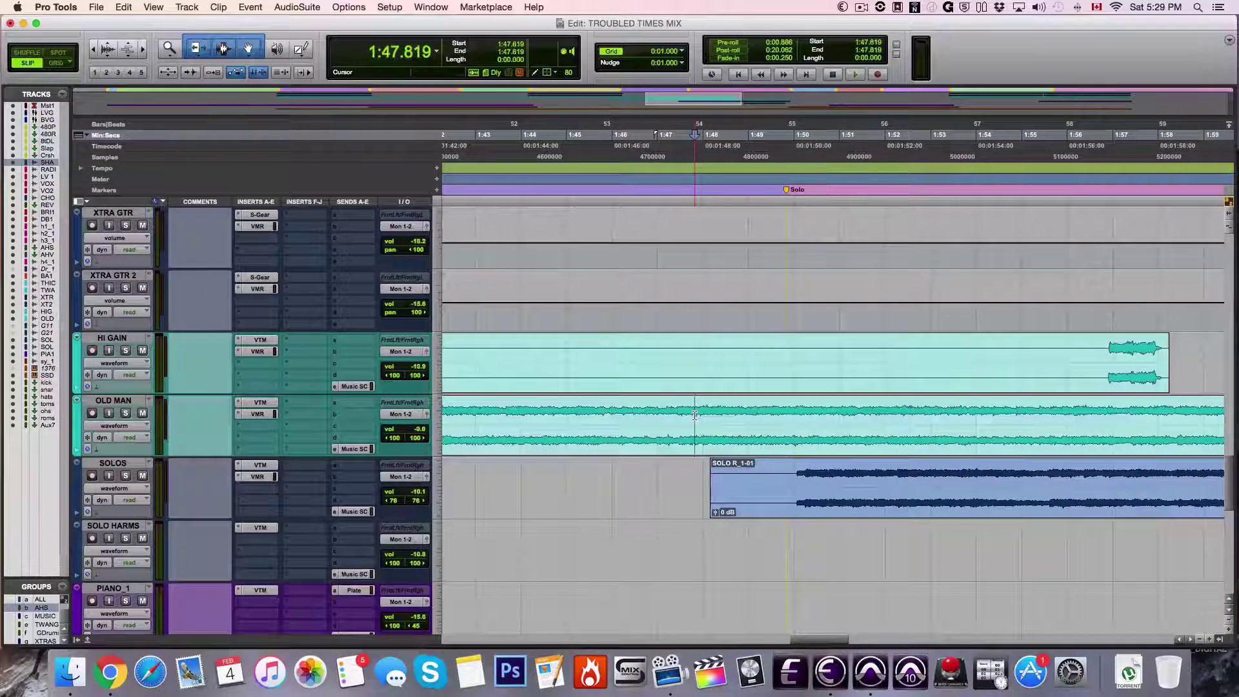
Trim the start of the OLD MAN clip GTR OM R_1-01 to 1:37.105, just before the Bridge marker.
{"action": "scroll", "coordinate": [695, 415], "scroll_direction": "left", "scroll_amount": 5}
{"action": "left_click", "coordinate": [677, 413]}
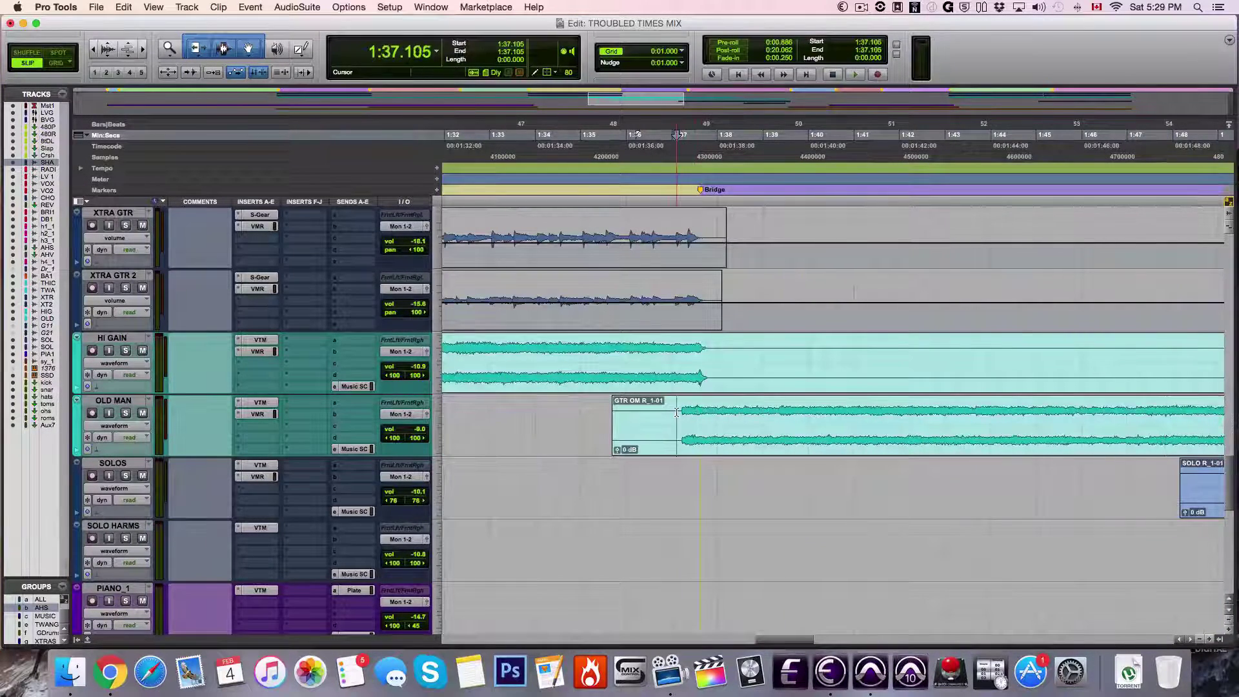
{"action": "key", "text": "a"}
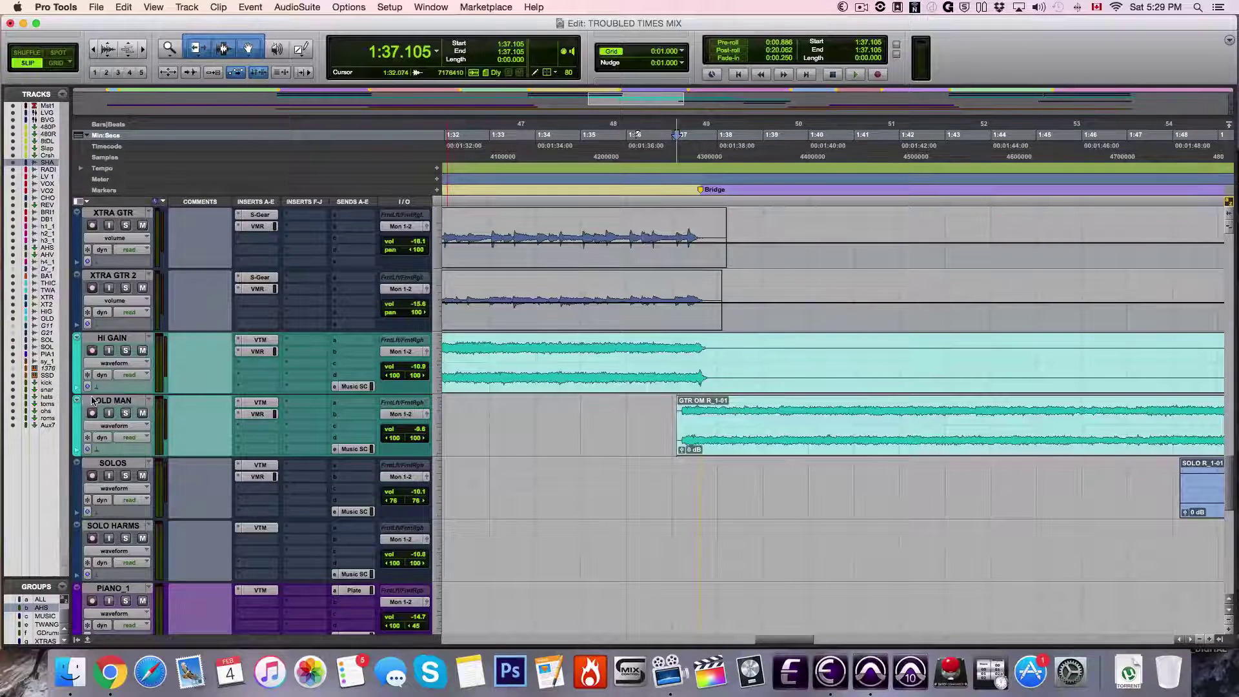
Select the OLD MAN track, examine the modules in its Virtual Mix Rack and close the plug-in window.
{"action": "left_click", "coordinate": [92, 400]}
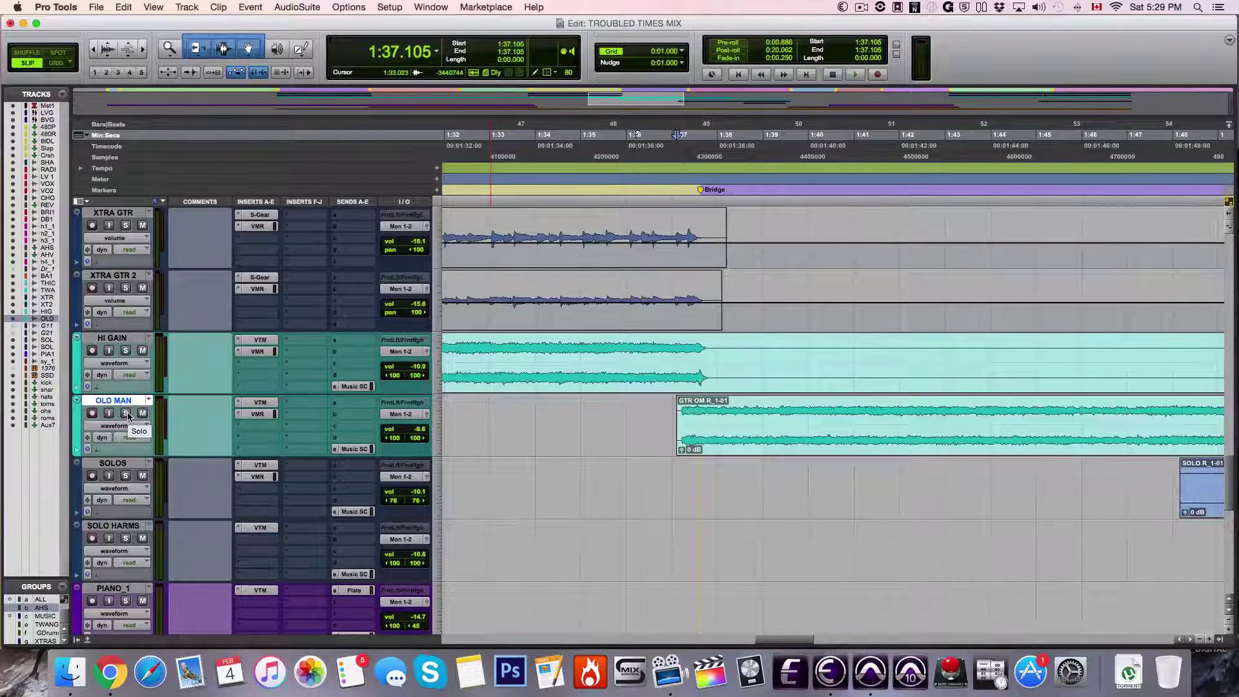
{"action": "left_click", "coordinate": [253, 414]}
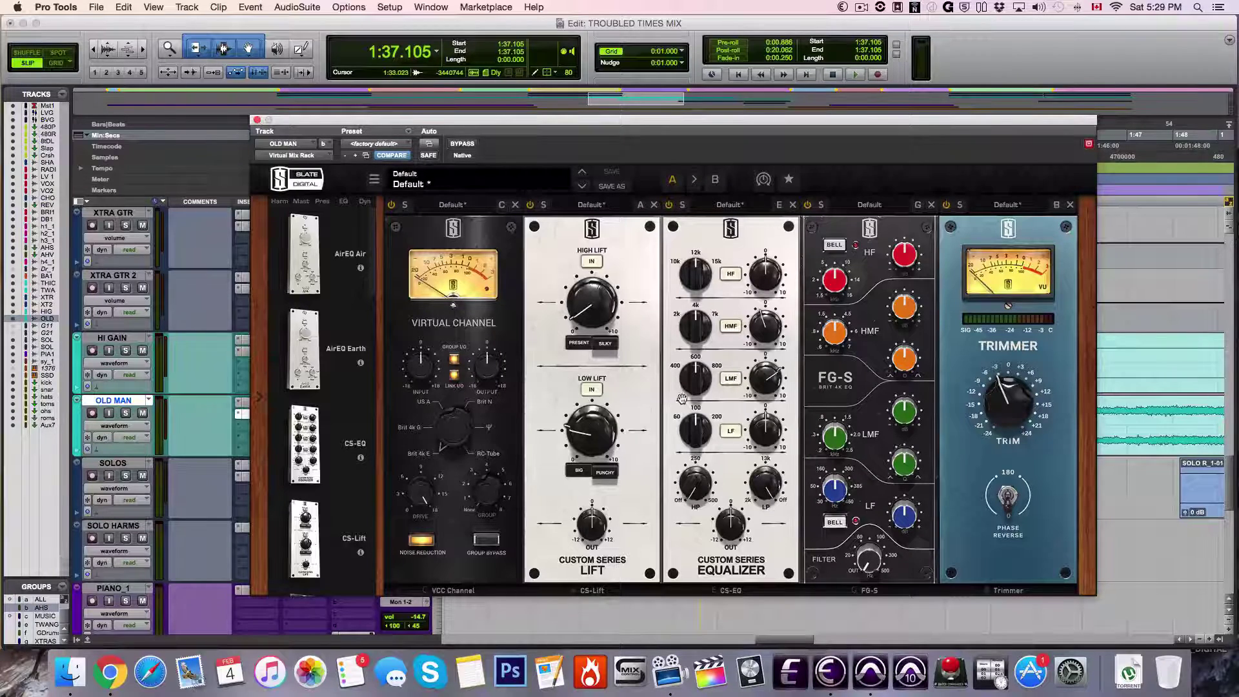
{"action": "left_click", "coordinate": [256, 120]}
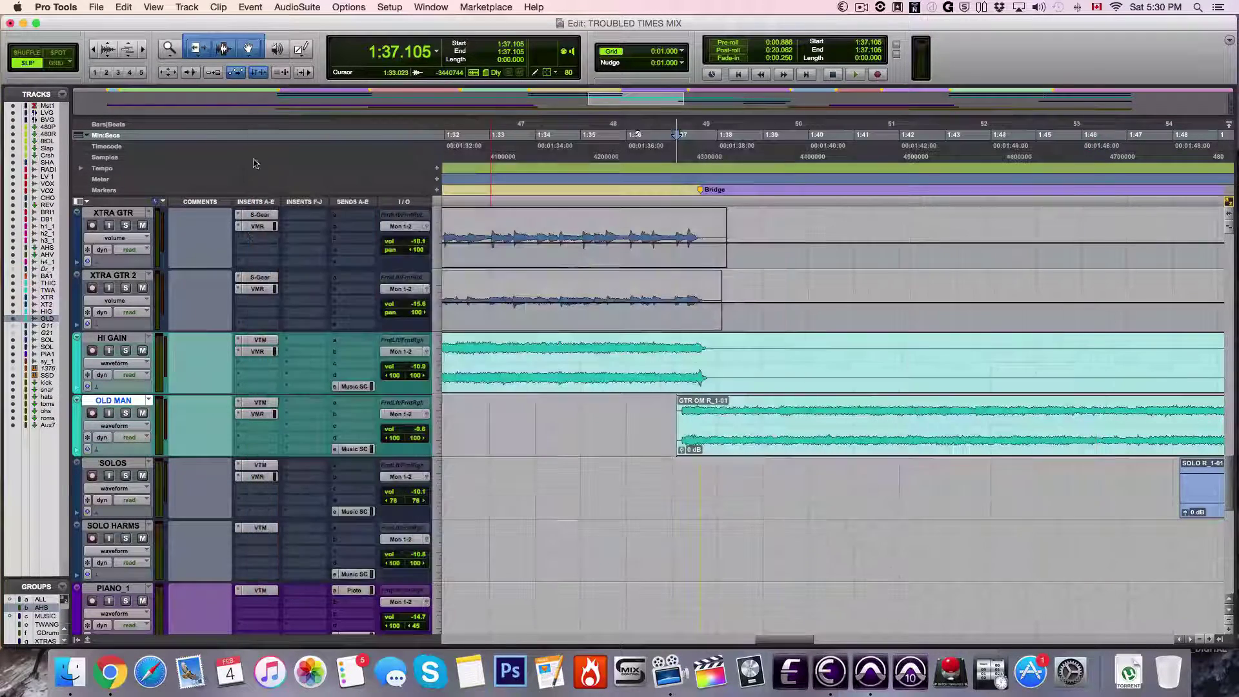
Solo OLD MAN, play it from 1:37.105 through the bridge and stop playback near the Solo marker.
{"action": "left_click", "coordinate": [127, 416]}
{"action": "key", "text": "space"}
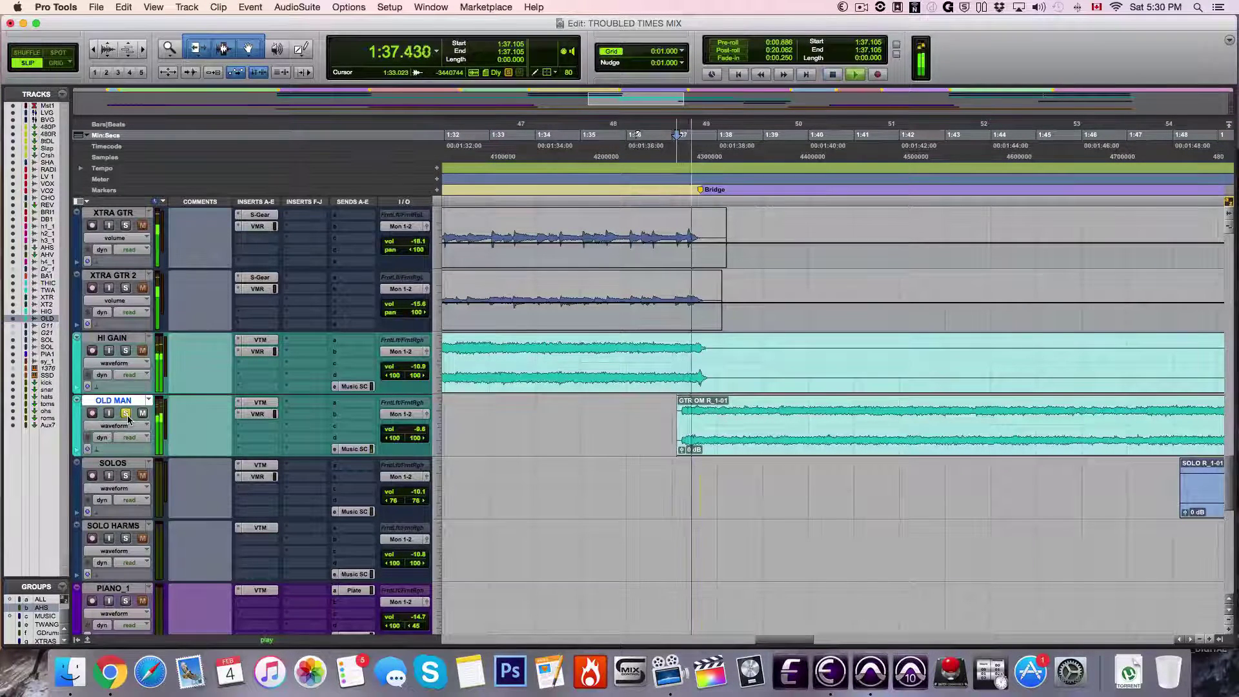
{"action": "left_click", "coordinate": [852, 6]}
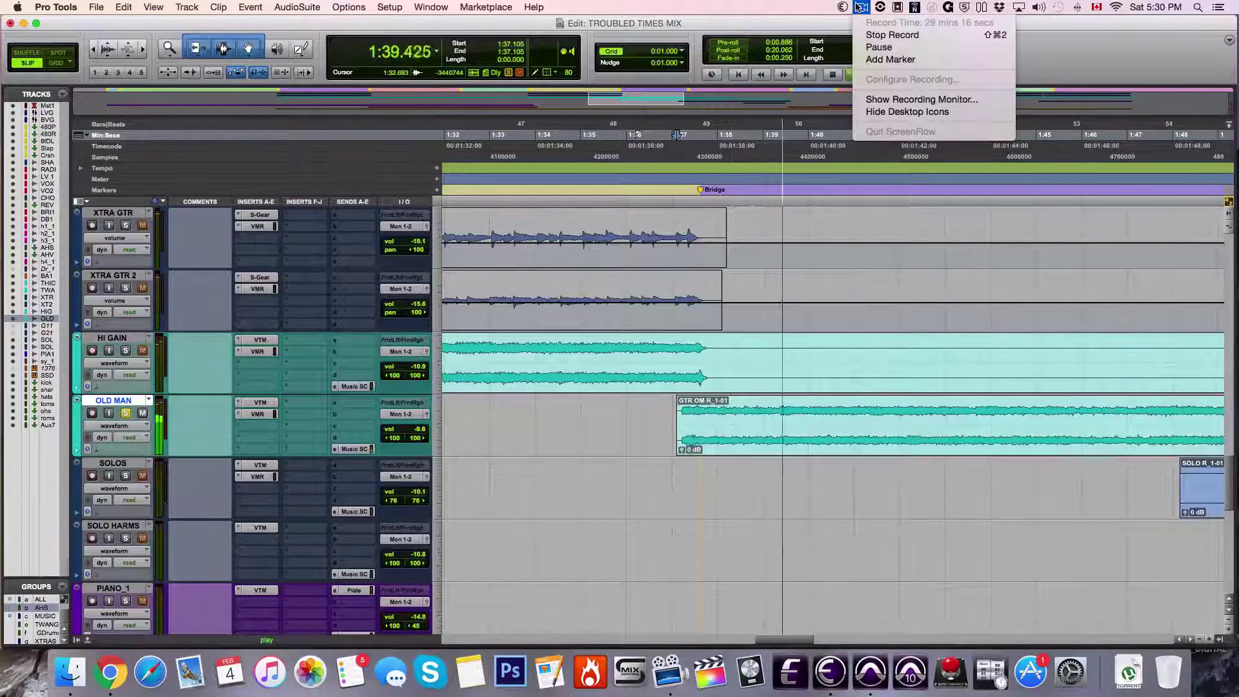
{"action": "left_click", "coordinate": [860, 26]}
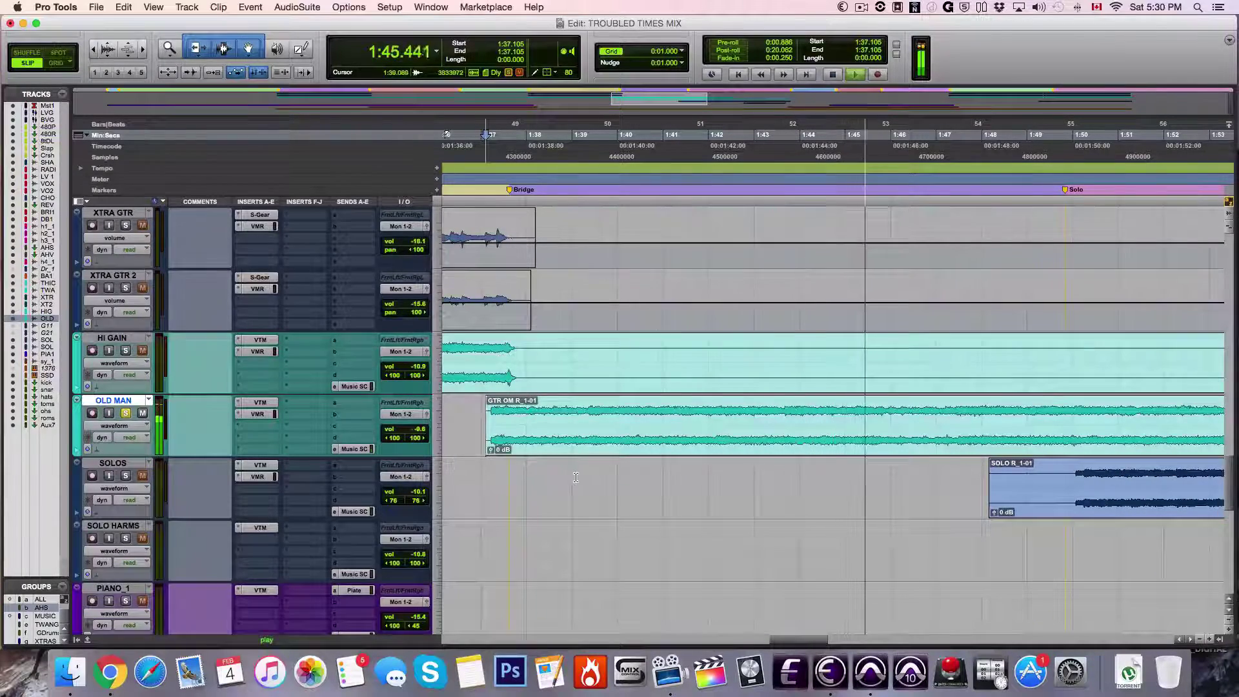
{"action": "scroll", "coordinate": [575, 478], "scroll_direction": "up", "scroll_amount": 2}
{"action": "scroll", "coordinate": [575, 477], "scroll_direction": "down", "scroll_amount": 4}
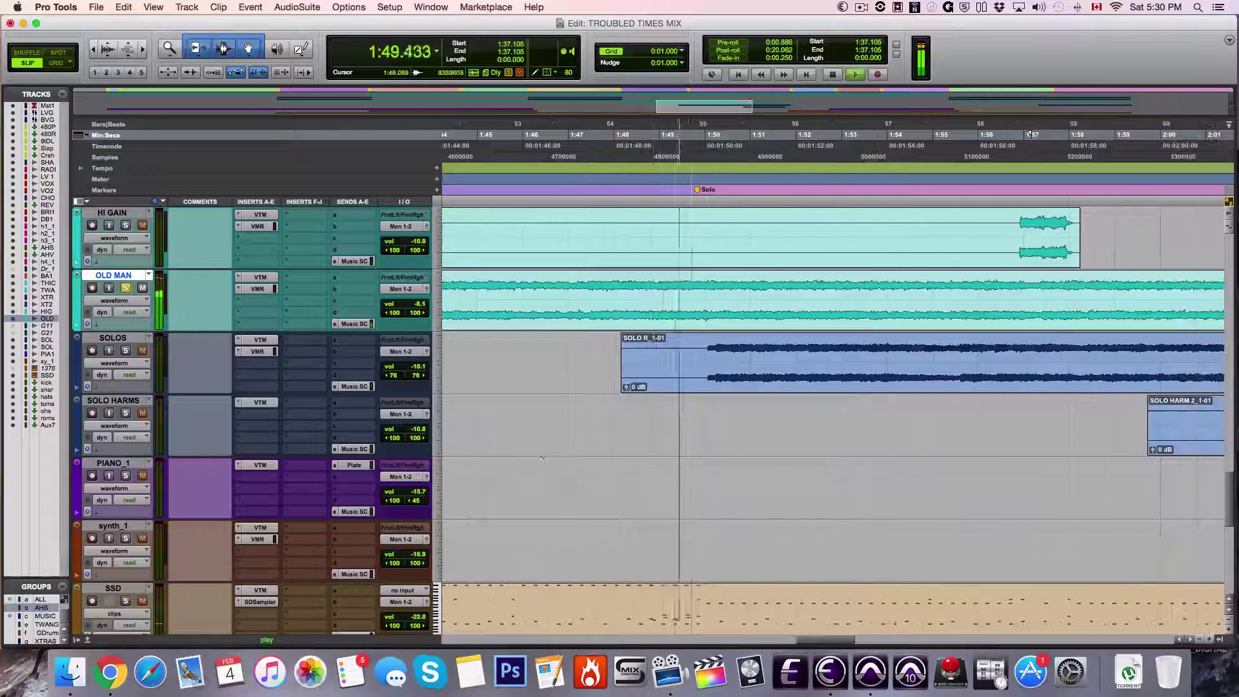
{"action": "key", "text": "space"}
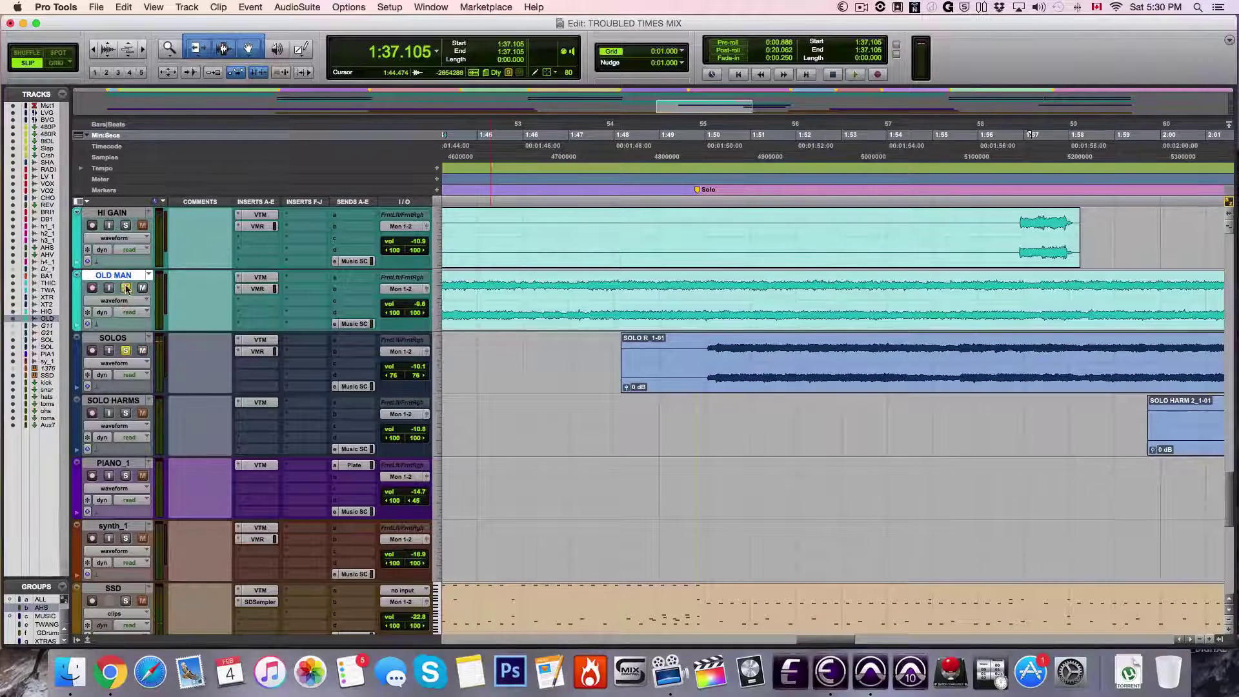
Examine the SOLOS track's Virtual Mix Rack through to the Trimmer module and close the plug-in window.
{"action": "left_click", "coordinate": [257, 351]}
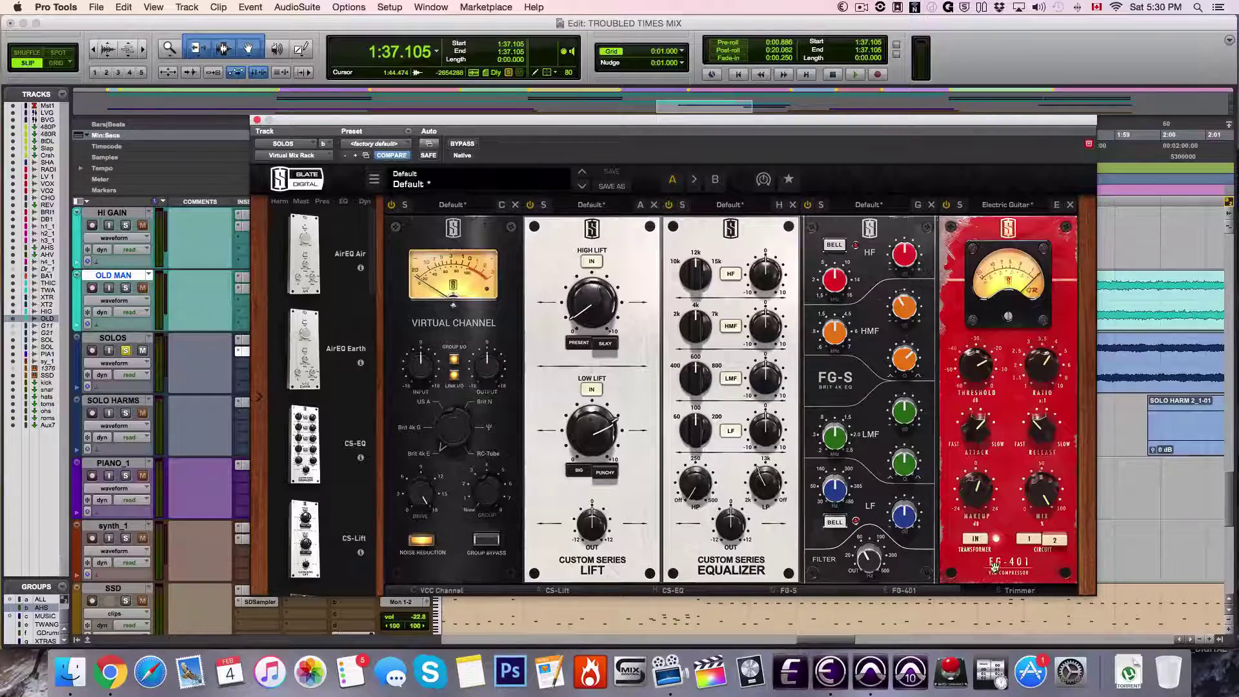
{"action": "left_click", "coordinate": [1019, 591]}
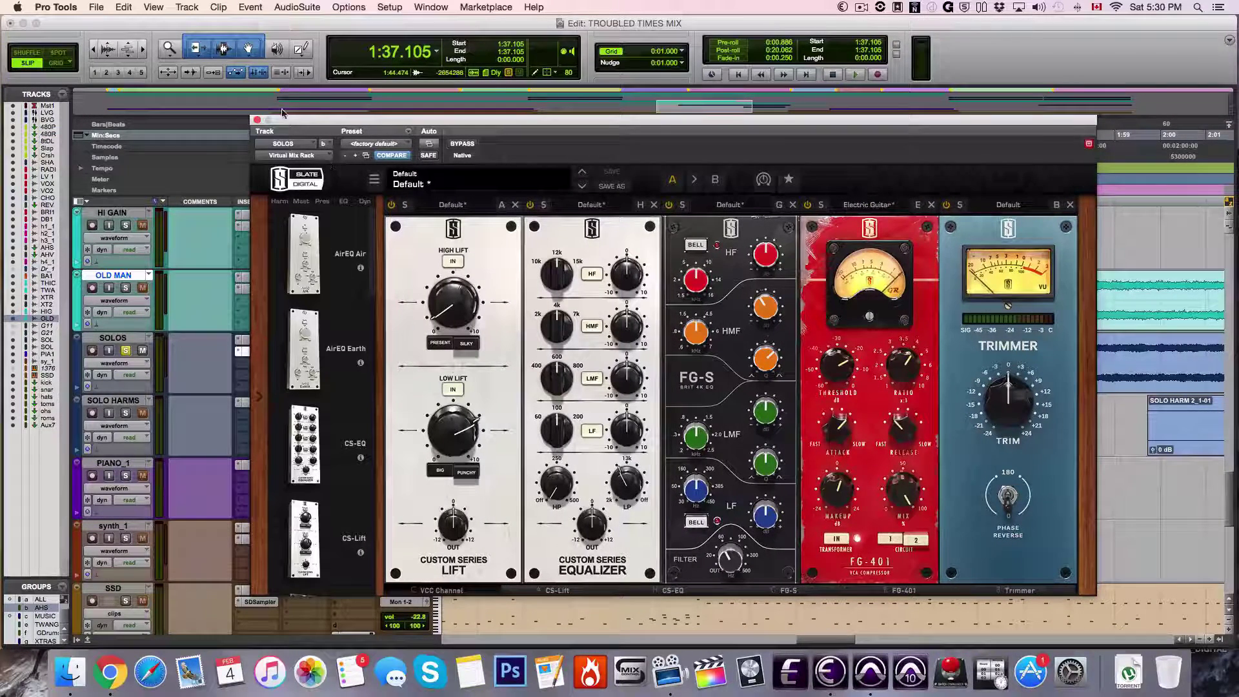
{"action": "left_click", "coordinate": [257, 120]}
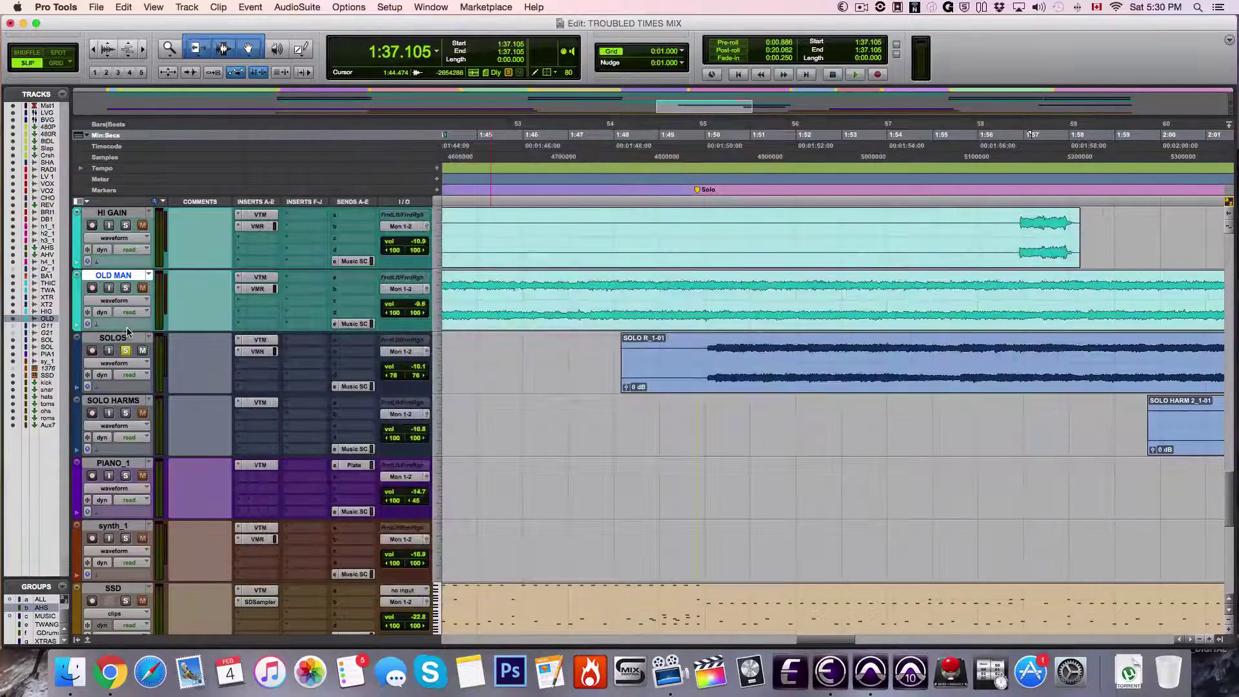
Trim the start of the SOLOS clip SOLO R_1-01 to 1:49.690, just before the Solo marker.
{"action": "left_click", "coordinate": [126, 352]}
{"action": "key", "text": "space"}
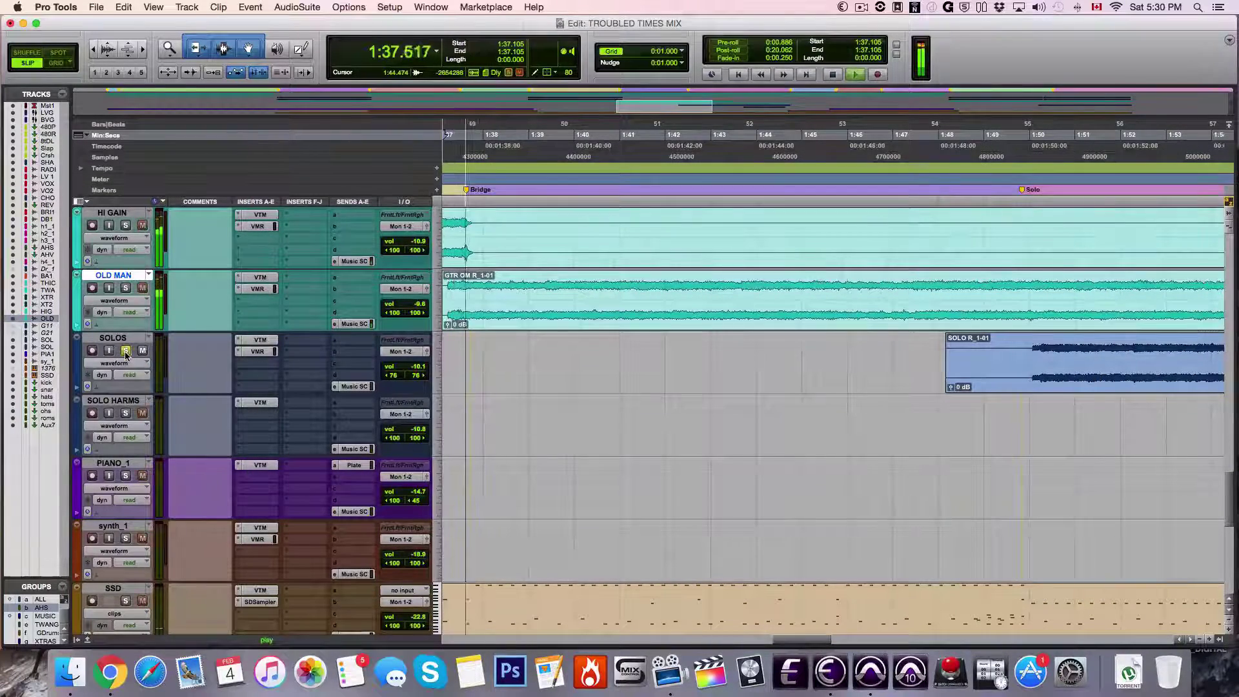
{"action": "key", "text": "space"}
{"action": "left_click", "coordinate": [1018, 346]}
{"action": "left_click", "coordinate": [1018, 374], "text": "ctrl"}
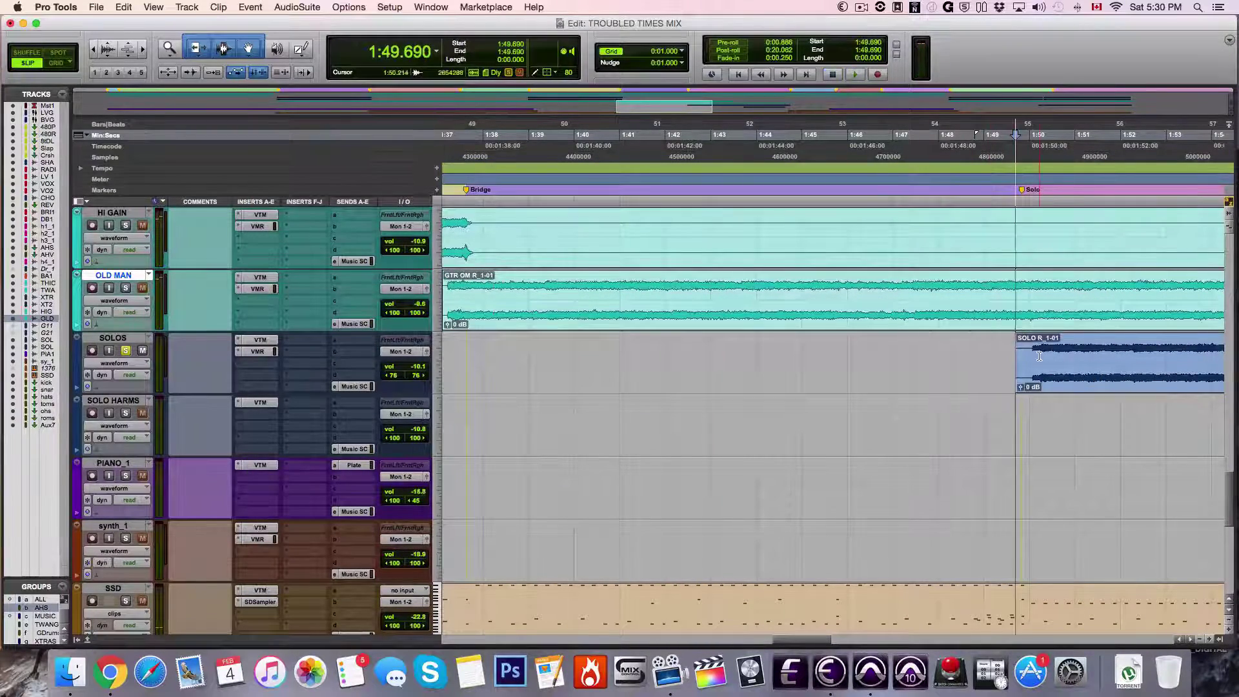
Audition SOLOS from 1:49.690, and again from 2:02.756 with SOLO HARMS soloed alongside it.
{"action": "key", "text": "space"}
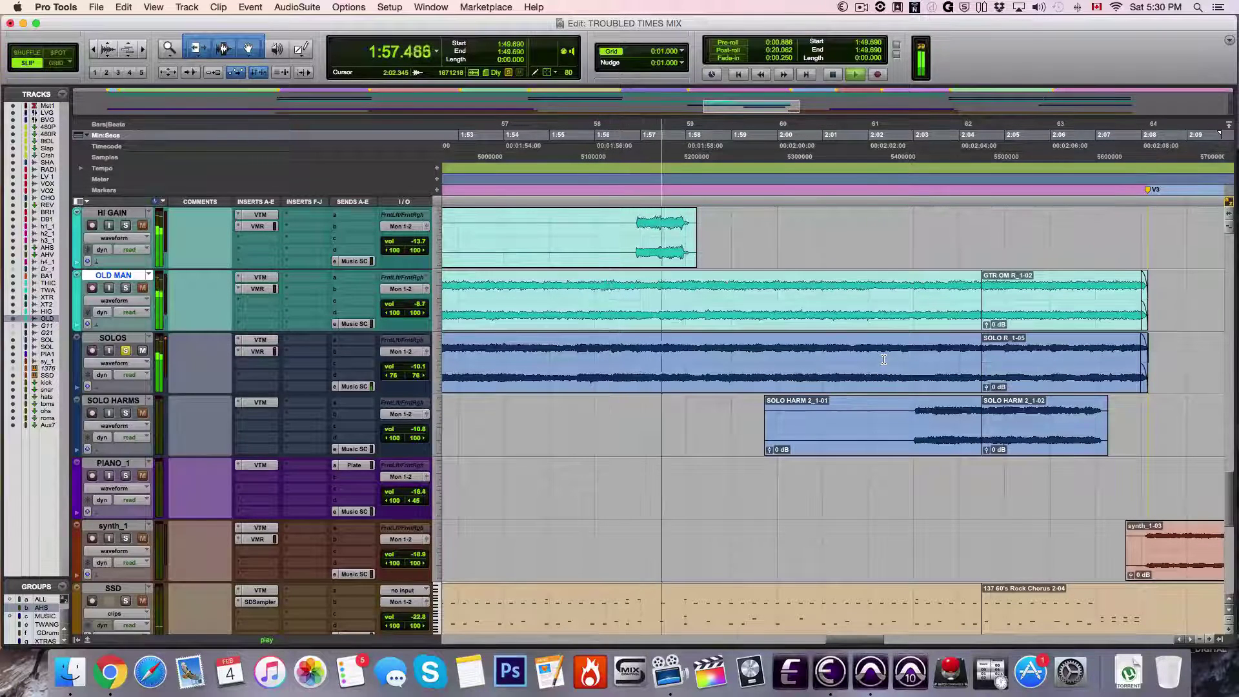
{"action": "key", "text": "space"}
{"action": "left_click", "coordinate": [903, 354]}
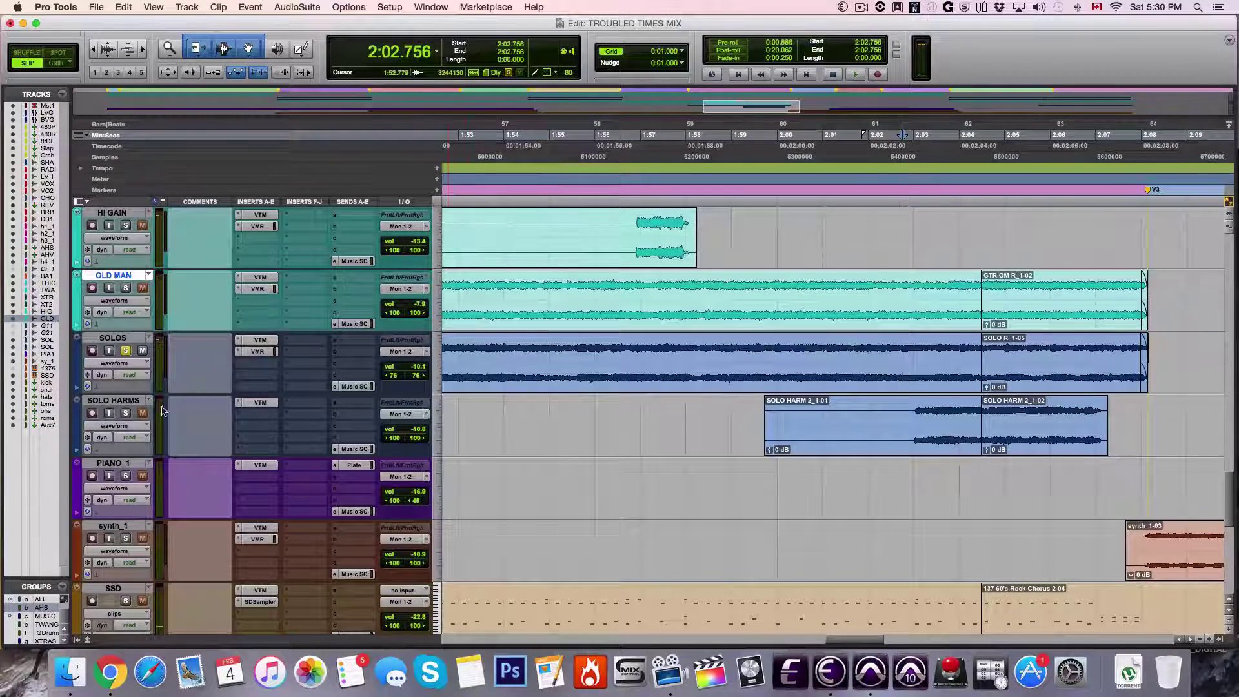
{"action": "key", "text": "space"}
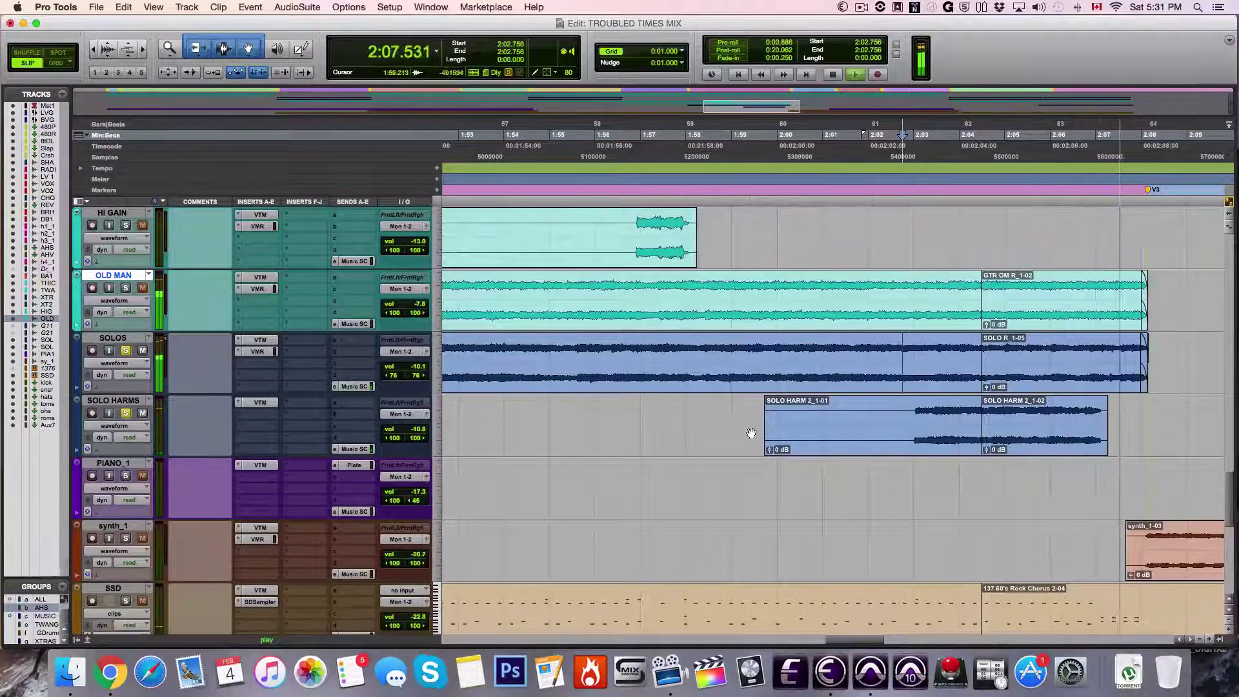
{"action": "key", "text": "super+bracketleft"}
{"action": "key", "text": "space"}
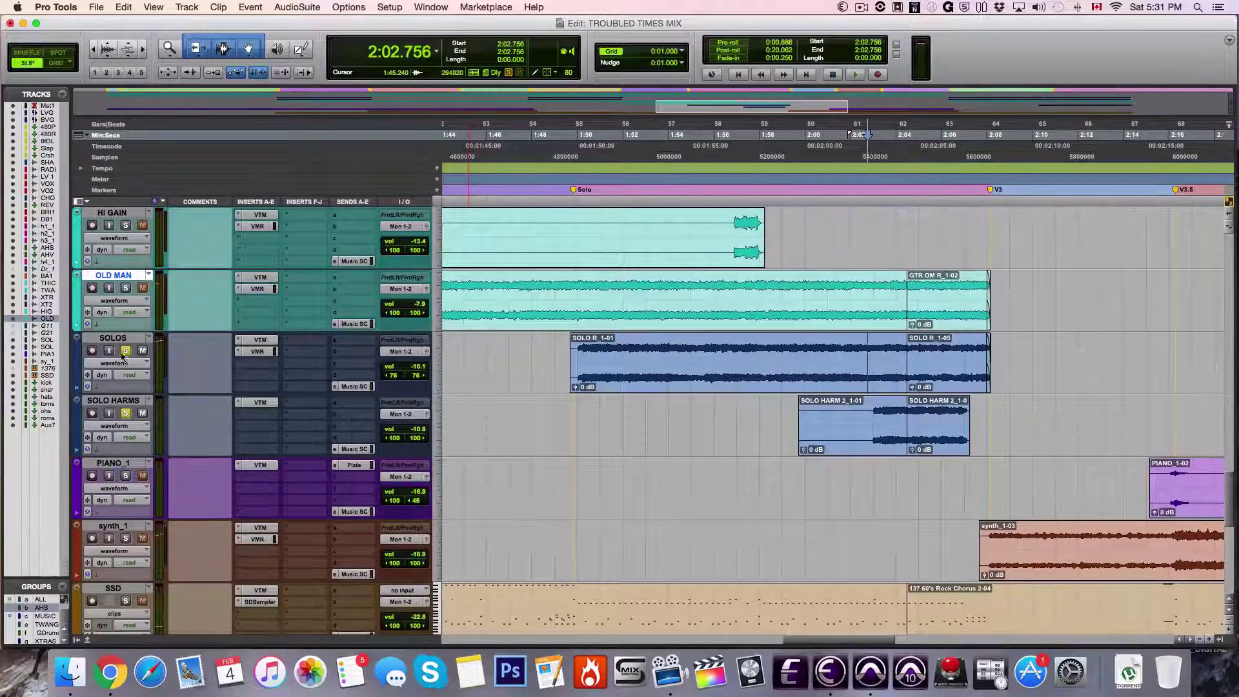
Set the playback position to 1:50.256 on the BASS_1 track, just after the Solo marker, and select that track.
{"action": "scroll", "coordinate": [664, 368], "scroll_direction": "up", "scroll_amount": 10}
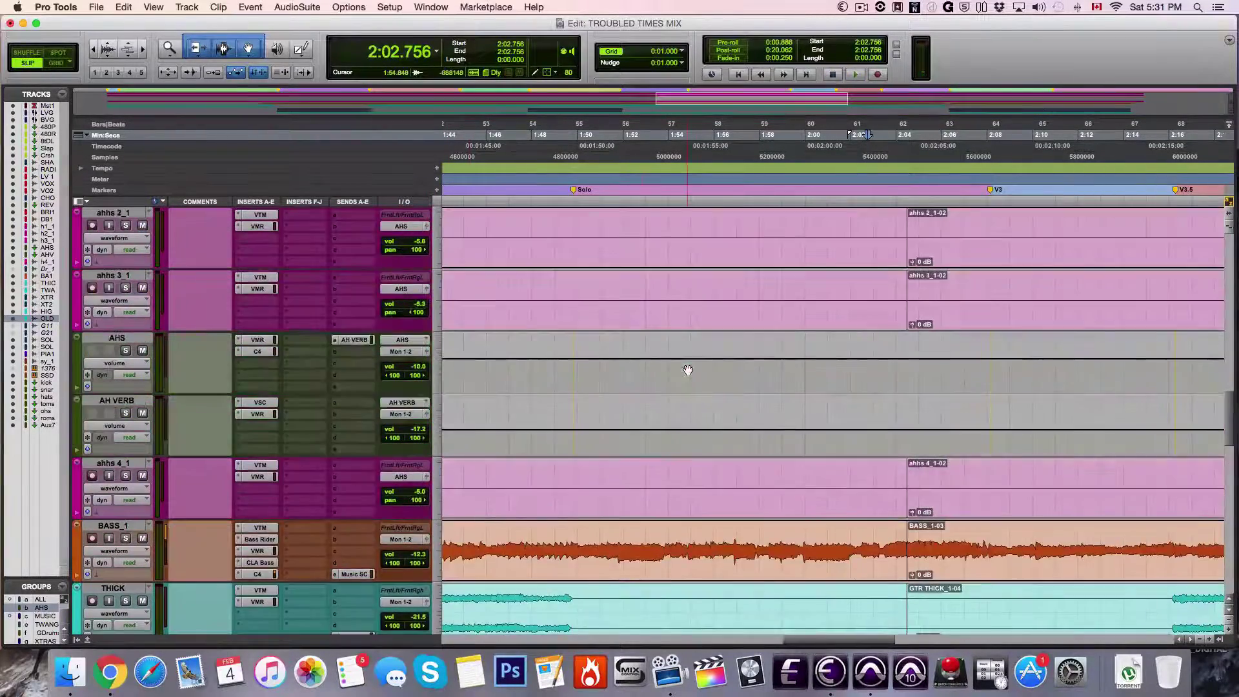
{"action": "scroll", "coordinate": [615, 448], "scroll_direction": "down", "scroll_amount": 2}
{"action": "left_click", "coordinate": [584, 423]}
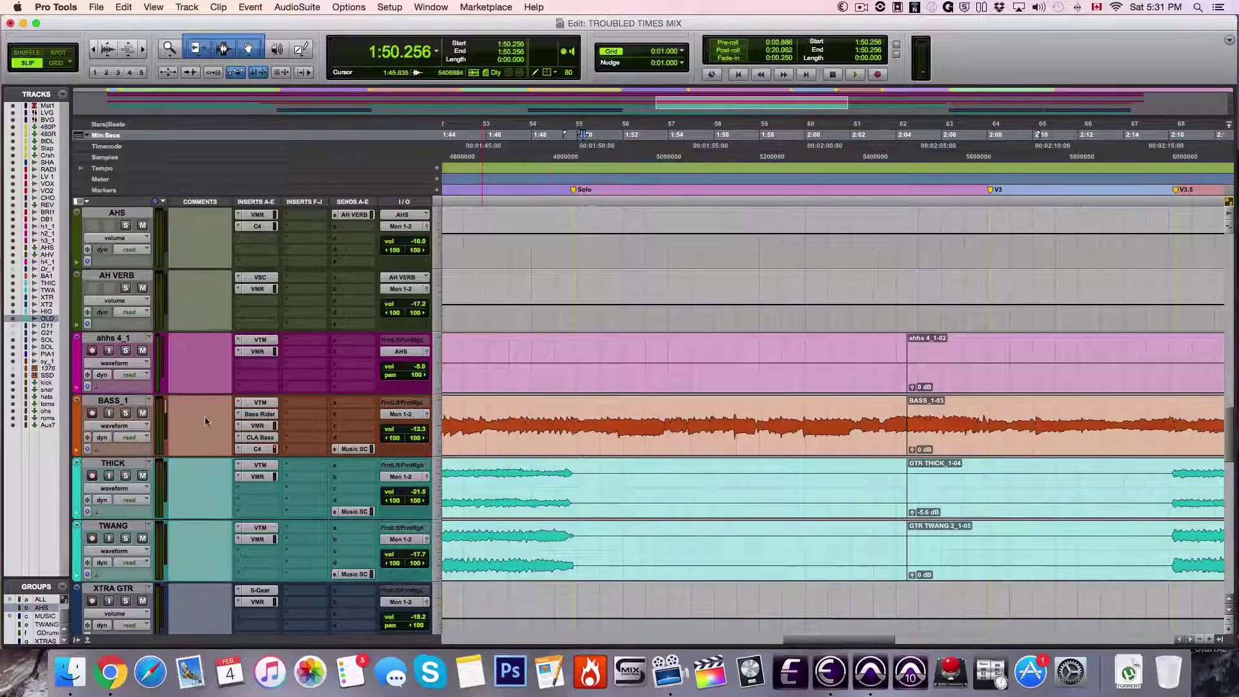
{"action": "left_click", "coordinate": [120, 402]}
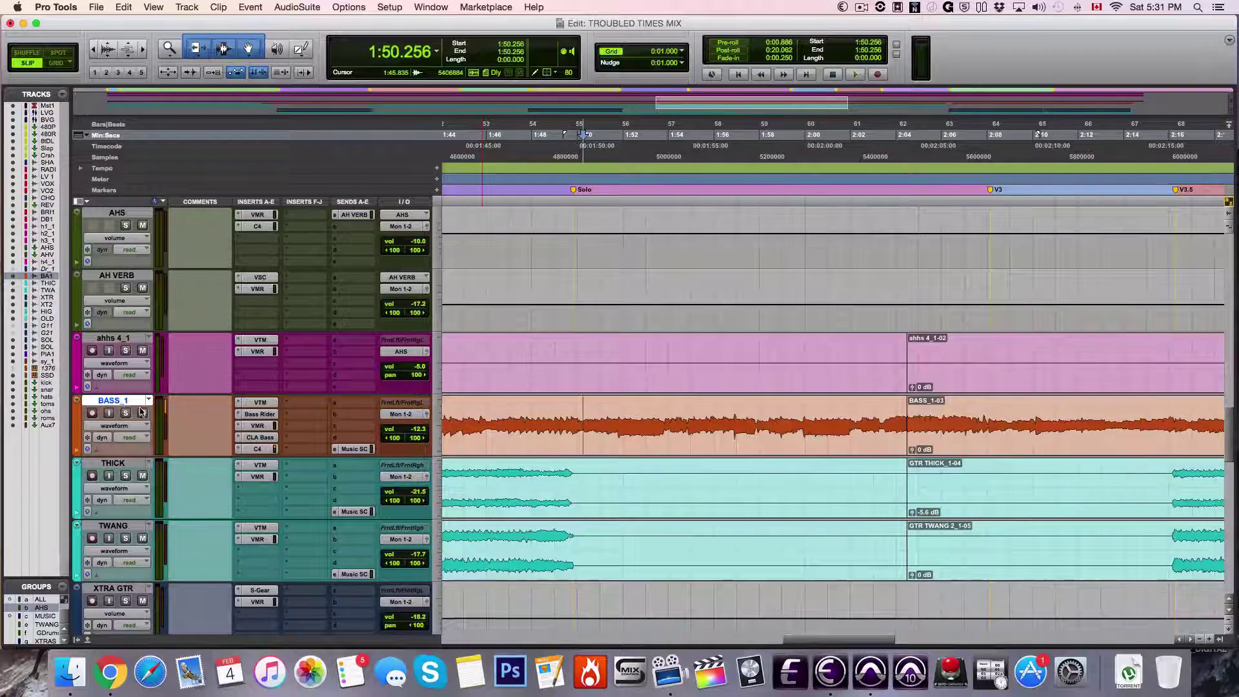
Examine BASS_1's Bass Rider and Virtual Mix Rack settings and close the plug-in window.
{"action": "left_click", "coordinate": [253, 414]}
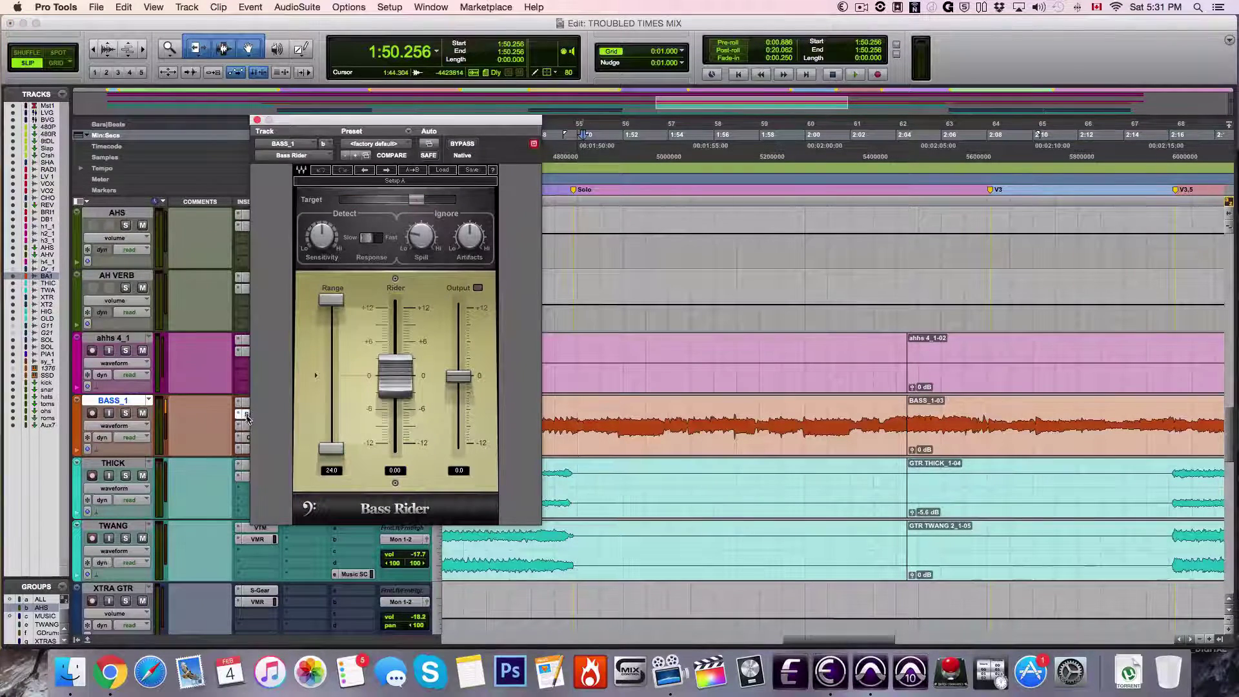
{"action": "left_click", "coordinate": [246, 426]}
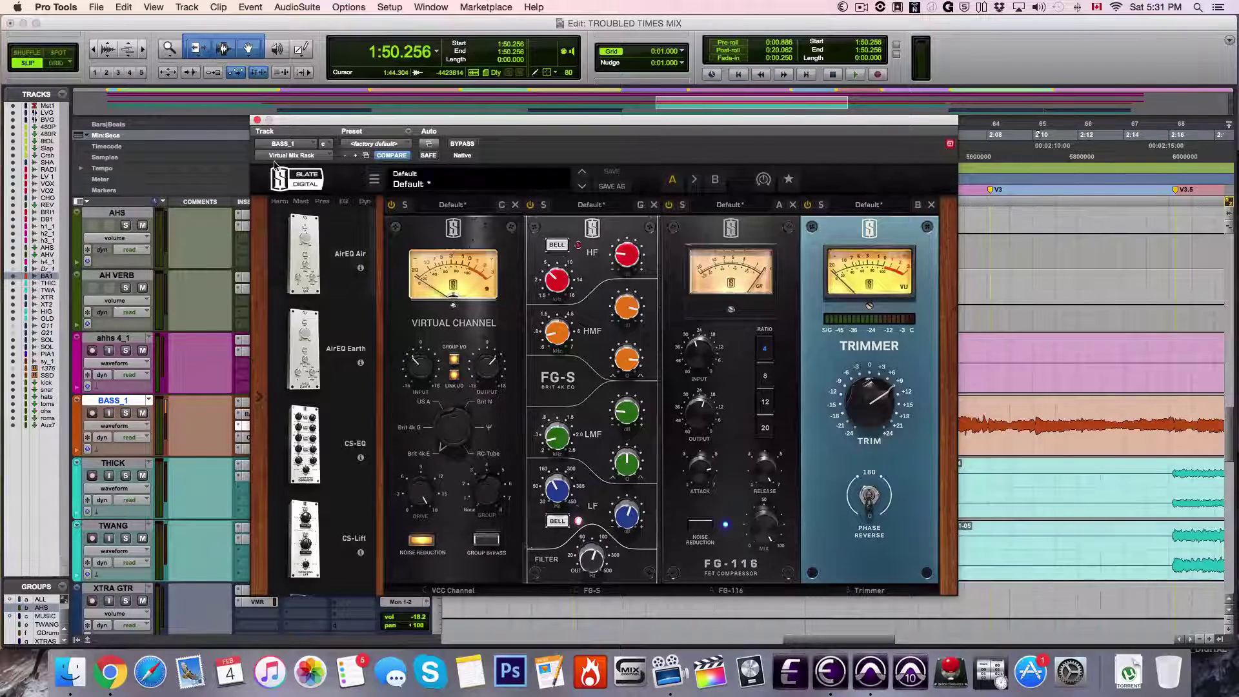
{"action": "left_click", "coordinate": [257, 120]}
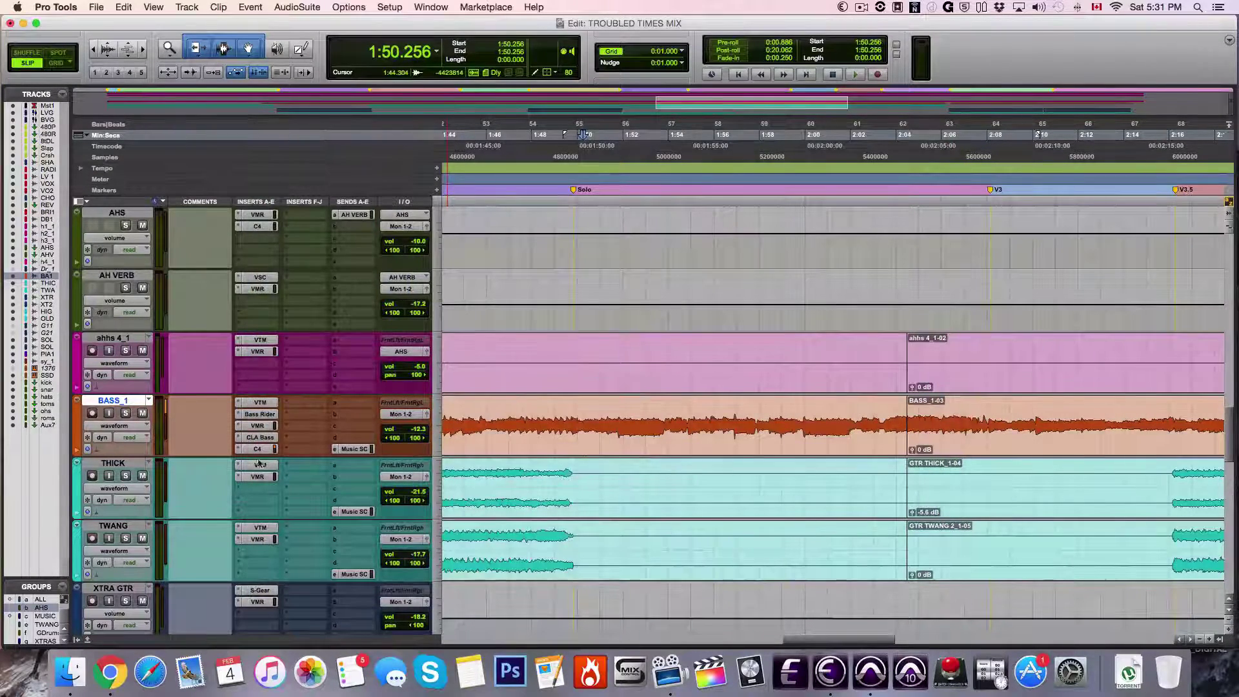
Examine BASS_1's CLA Bass and C4 multiband processor settings, closing each plug-in window.
{"action": "left_click", "coordinate": [256, 439]}
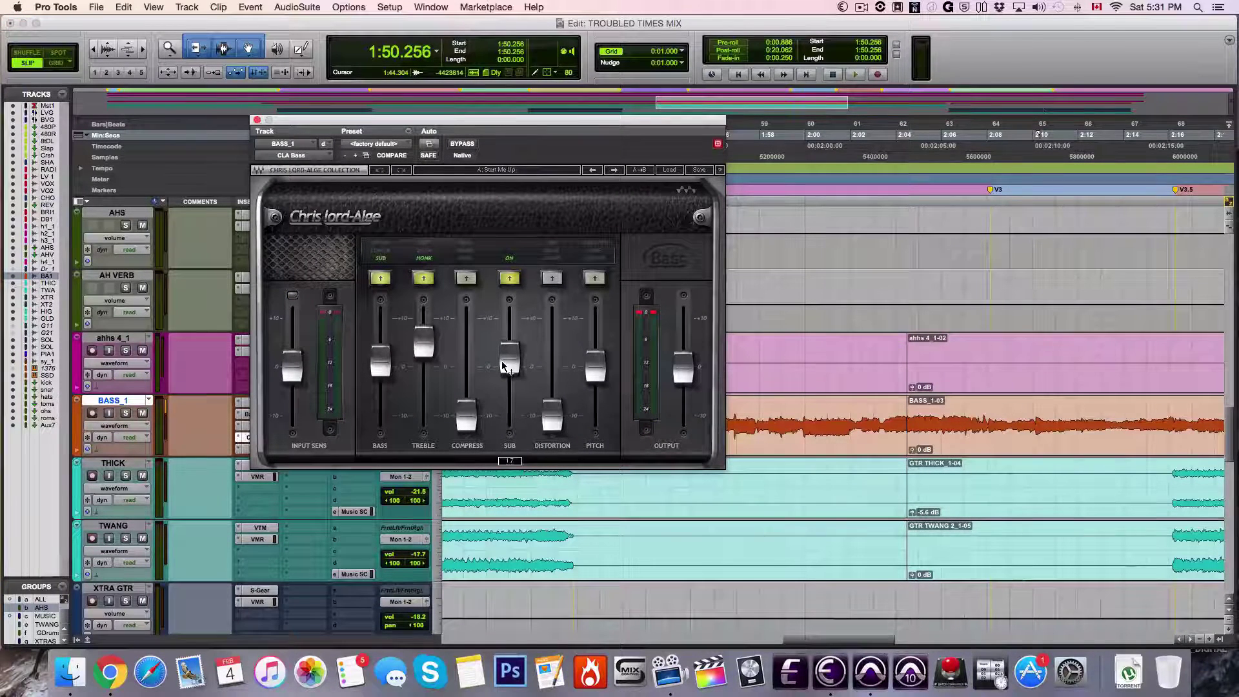
{"action": "left_click", "coordinate": [256, 120]}
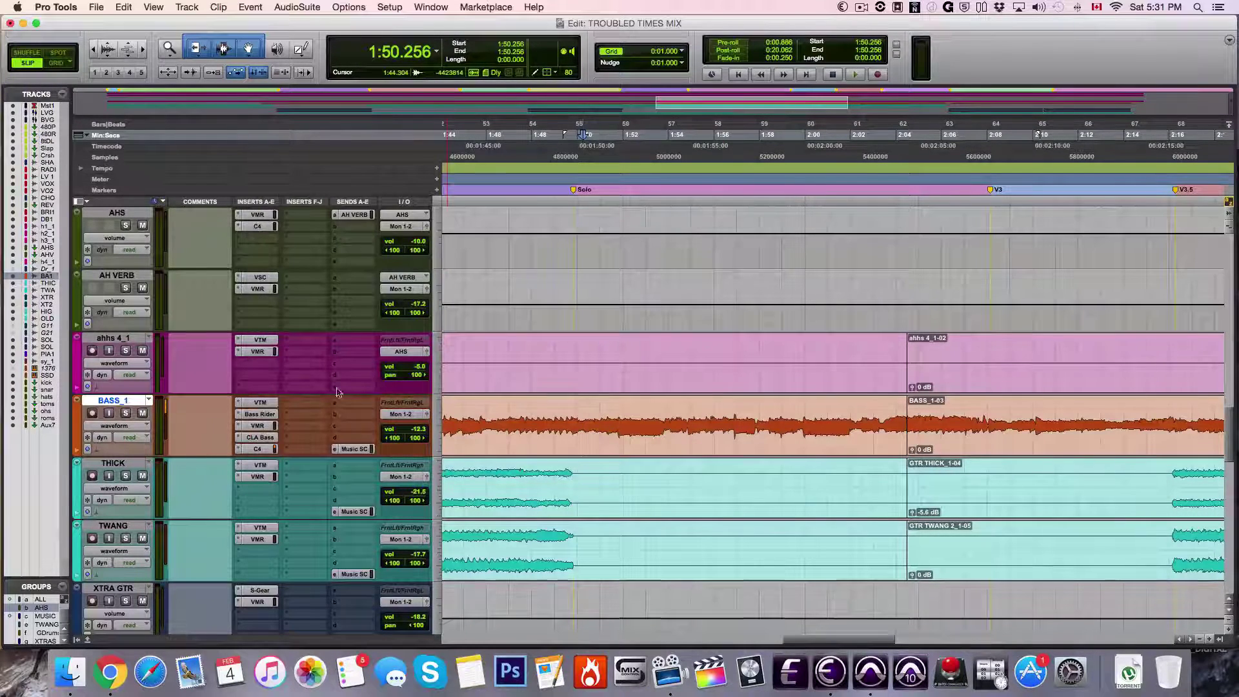
{"action": "left_click", "coordinate": [257, 449]}
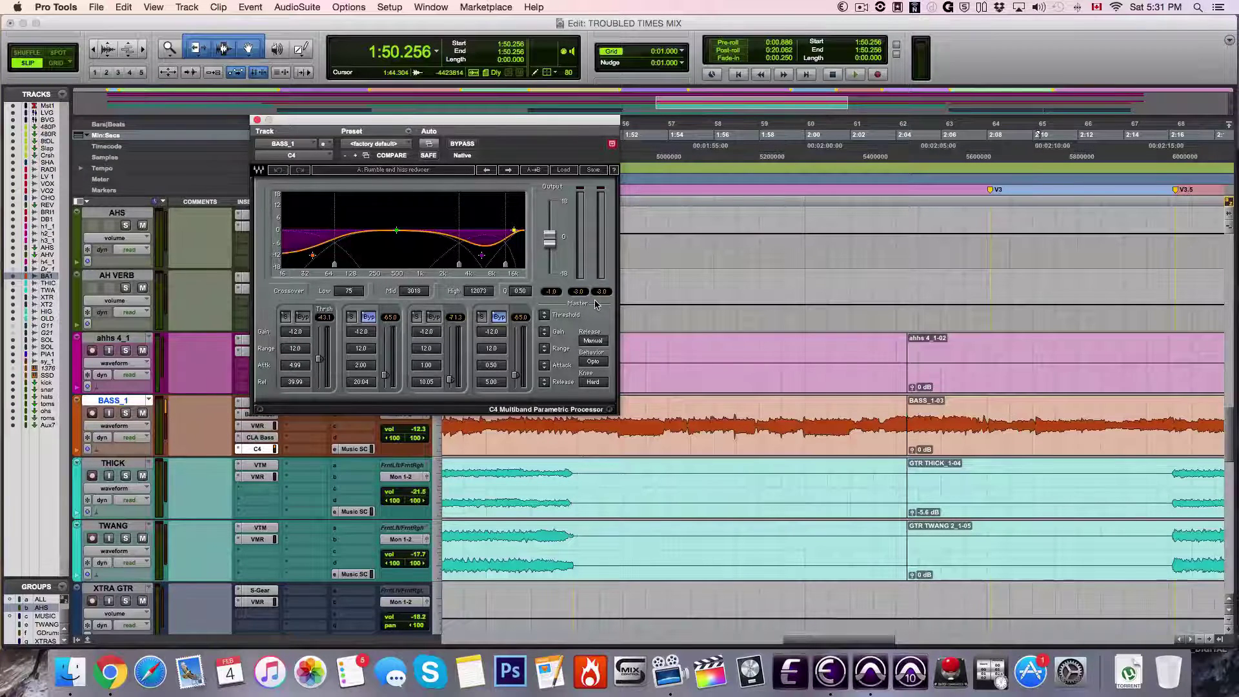
{"action": "left_click", "coordinate": [257, 120]}
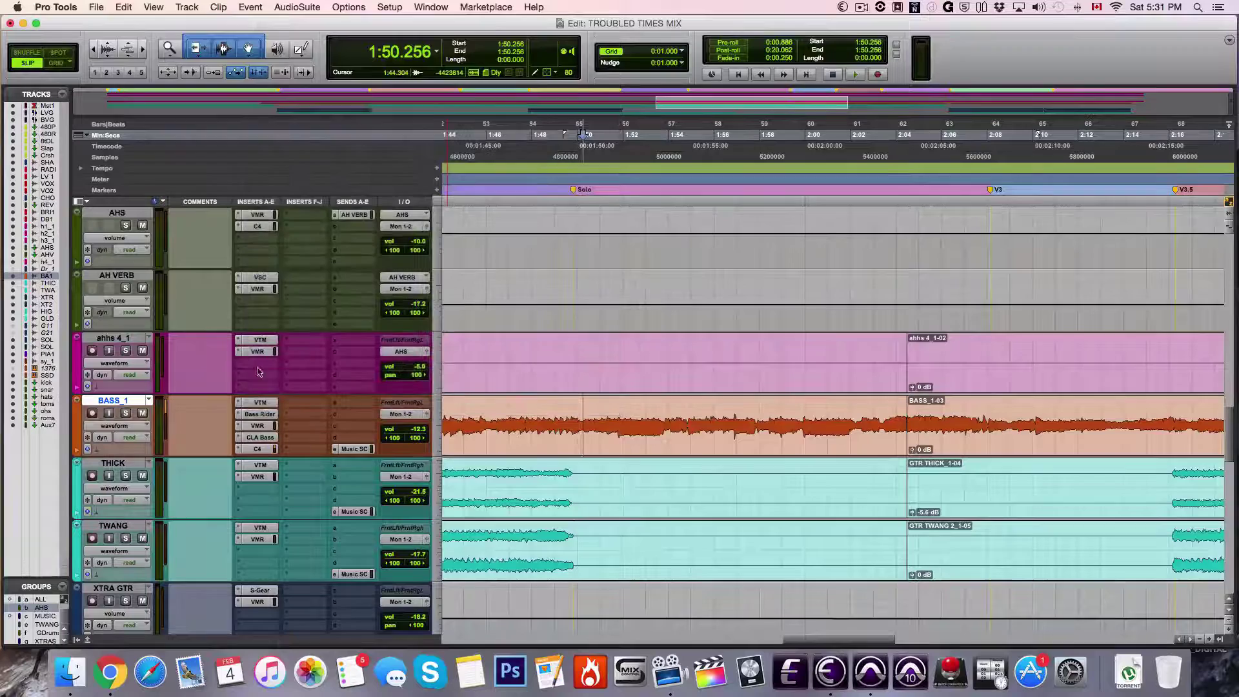
Solo BASS_1 and audition it from 1:50.256 and again from 1:51.872, stopping playback each time.
{"action": "left_click", "coordinate": [125, 413]}
{"action": "key", "text": "space"}
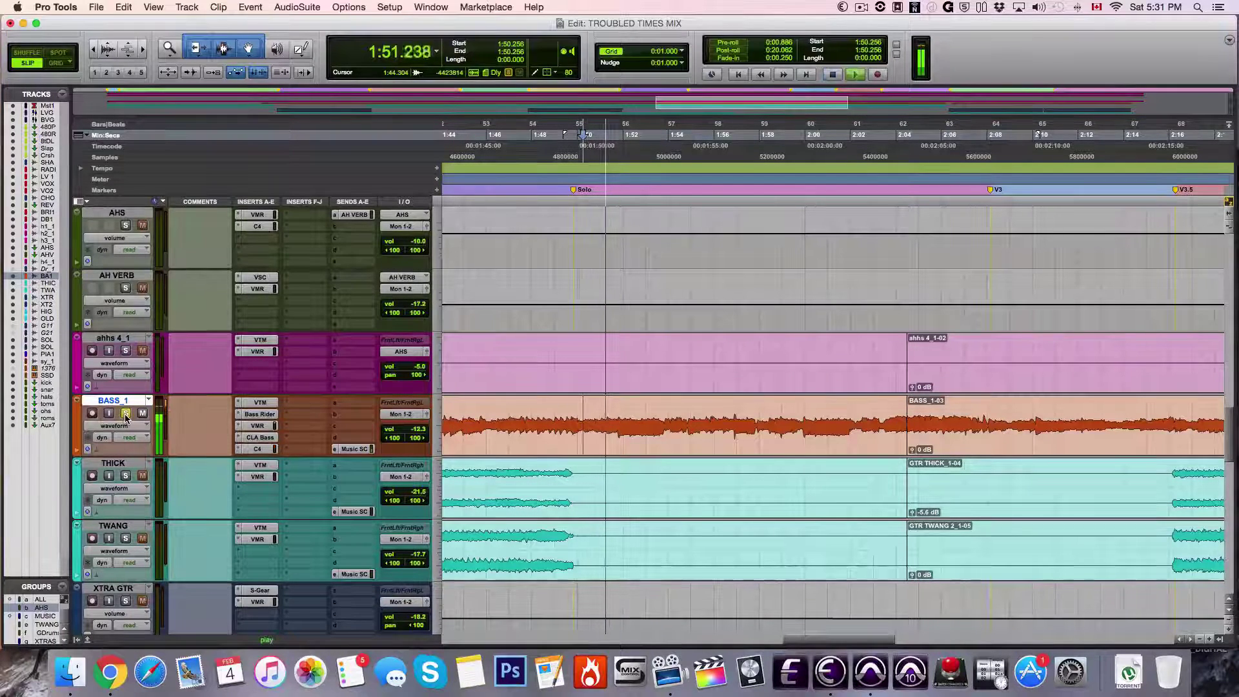
{"action": "left_click", "coordinate": [260, 427]}
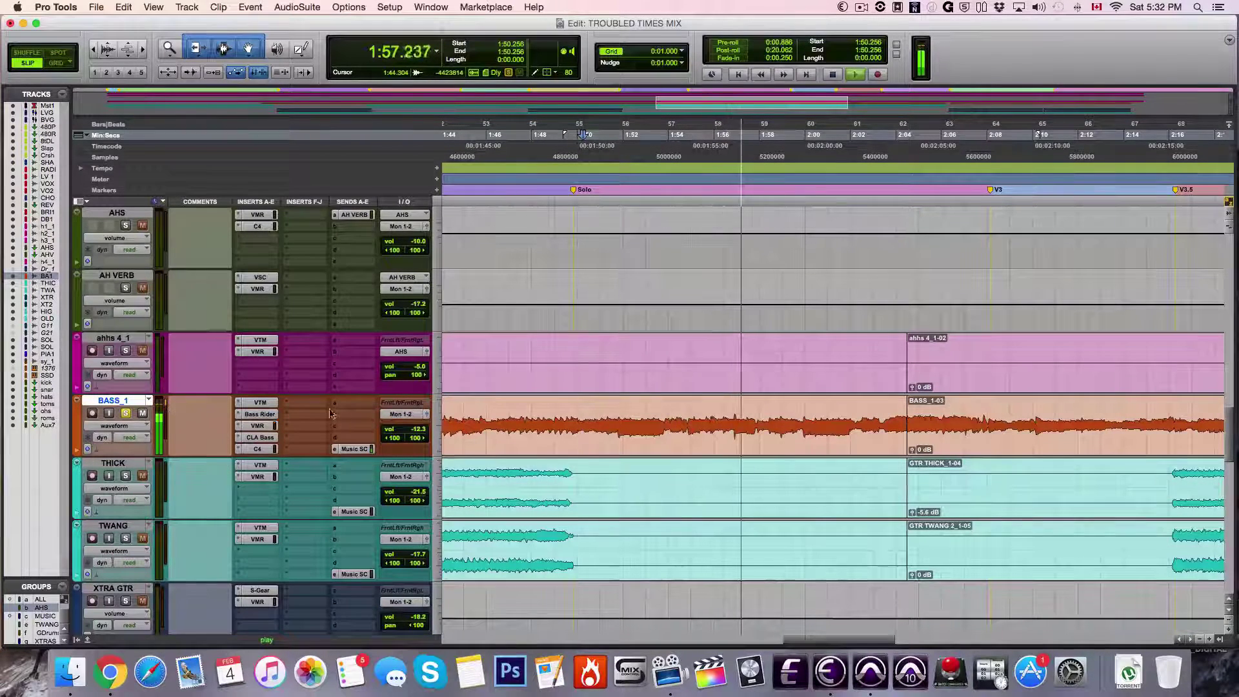
{"action": "key", "text": "space"}
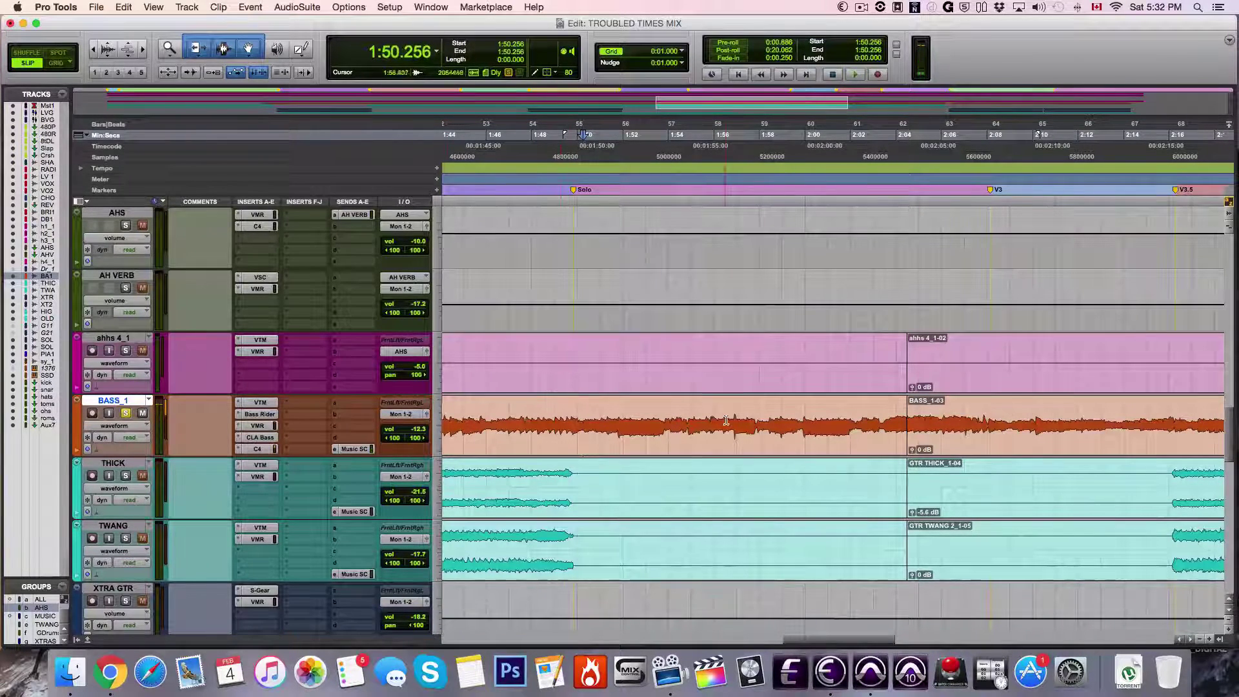
{"action": "left_click", "coordinate": [619, 409]}
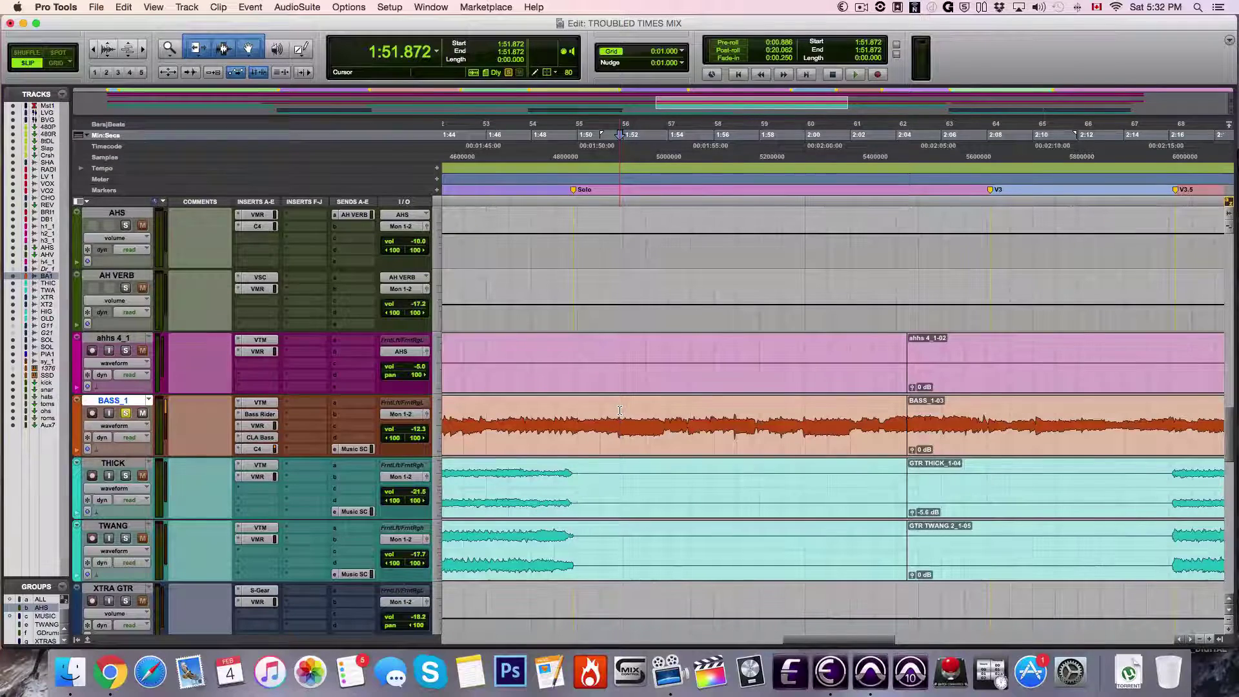
{"action": "key", "text": "space"}
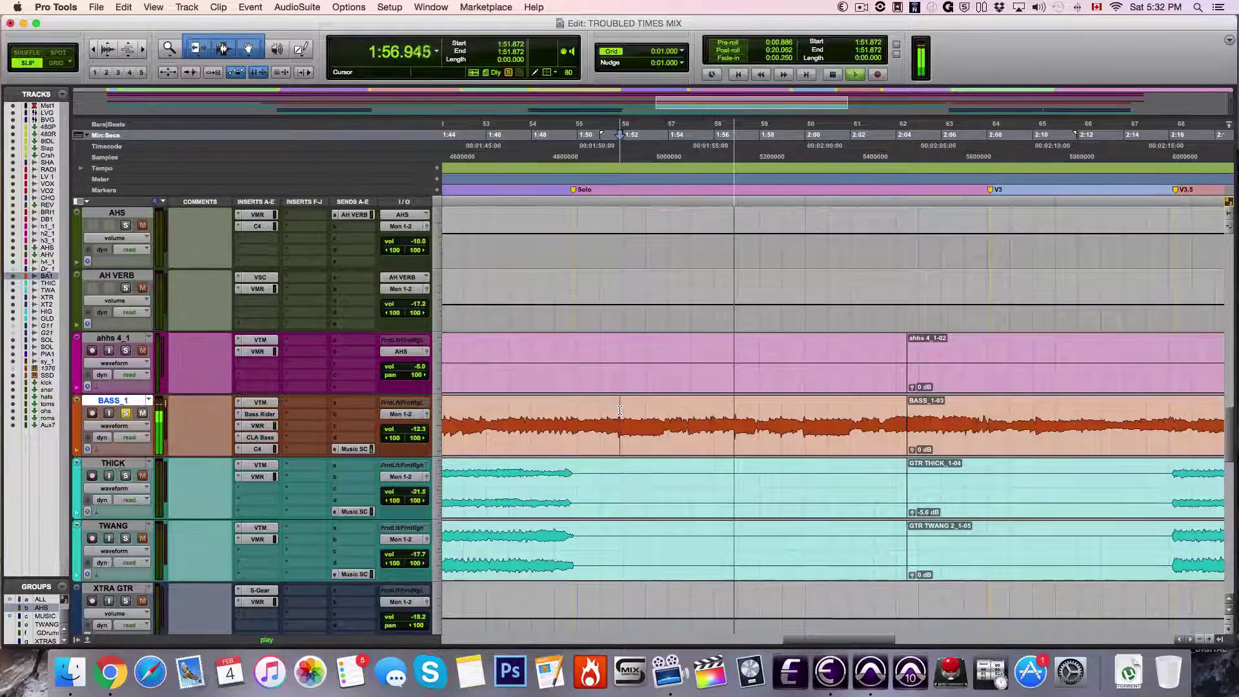
{"action": "key", "text": "space"}
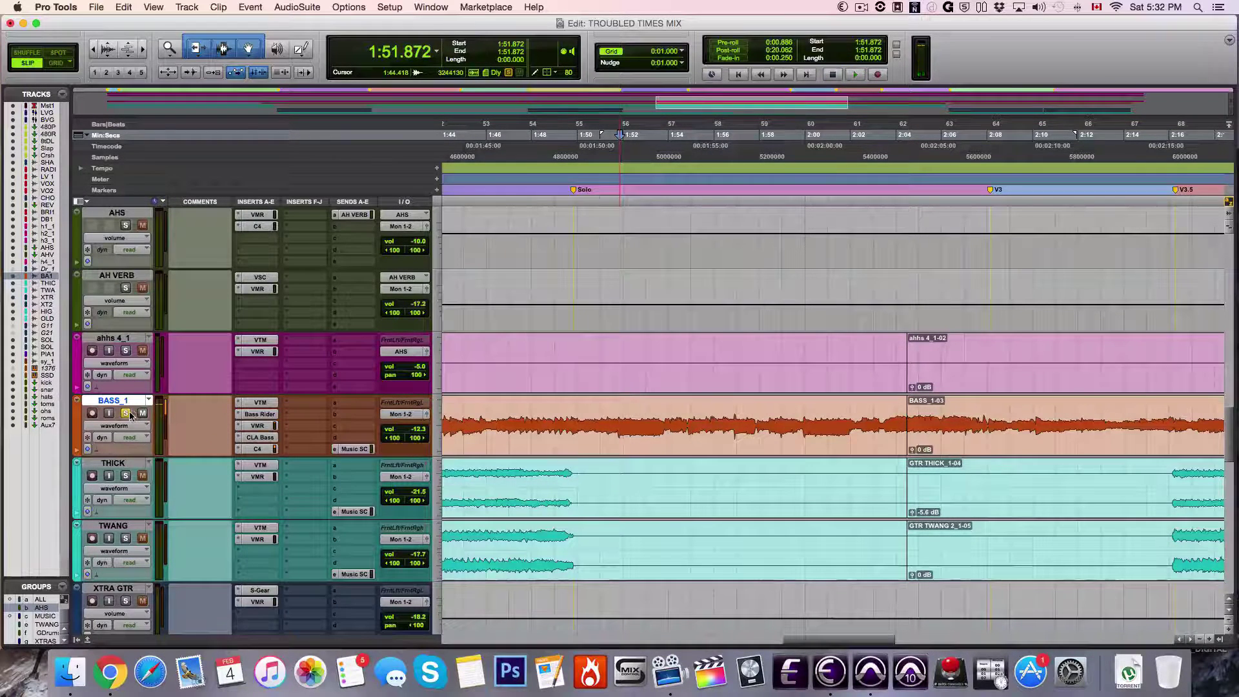
Unsolo BASS_1 and audition it with the full mix from 1:51.872, stopping playback after a few seconds.
{"action": "left_click", "coordinate": [126, 412]}
{"action": "key", "text": "space"}
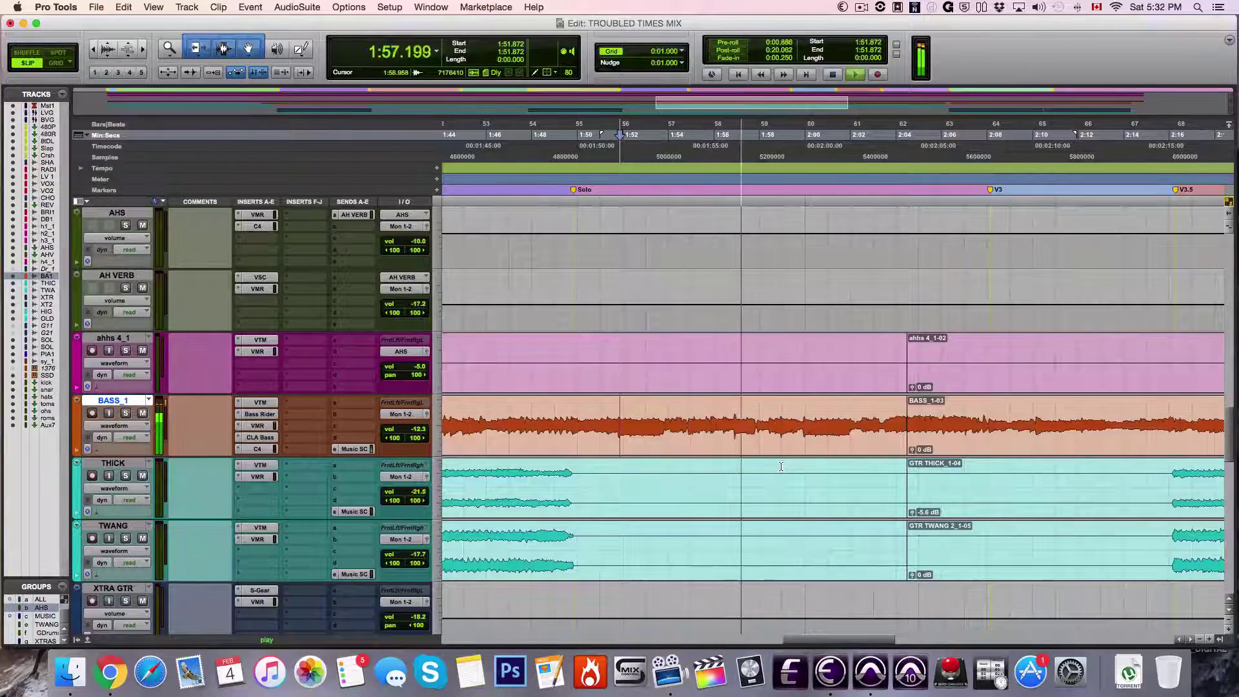
{"action": "key", "text": "space"}
Show the whole song timeline at the Master 1 track, examine its first Virtual Mix Rack insert, and close the plug-in window.
{"action": "scroll", "coordinate": [722, 432], "scroll_direction": "up", "scroll_amount": 20}
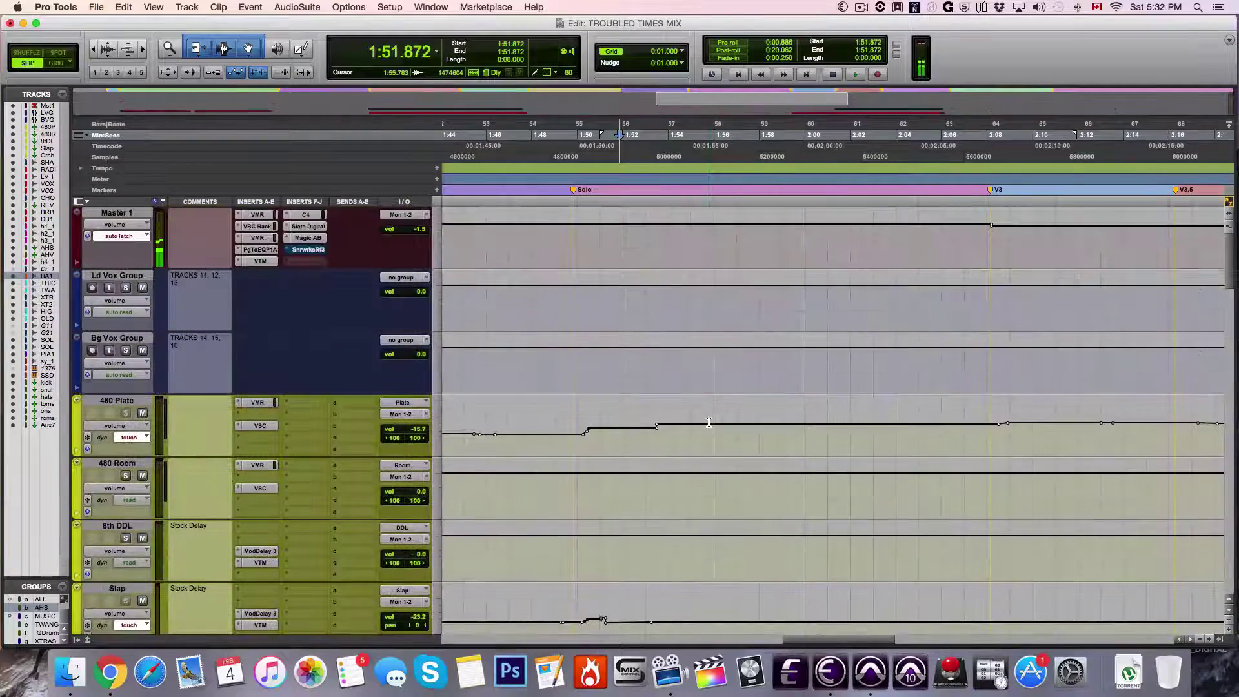
{"action": "key", "text": "super+bracketleft"}
{"action": "key", "text": "super+bracketleft"}
{"action": "key", "text": "super+bracketleft"}
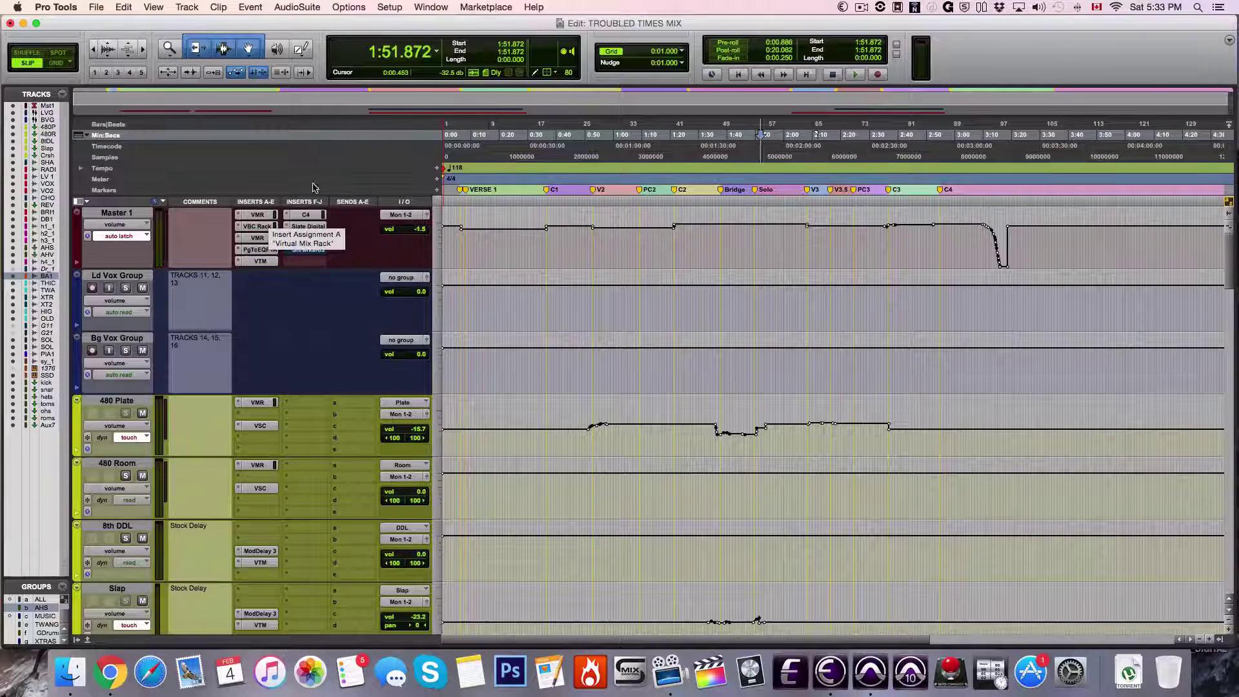
{"action": "left_click", "coordinate": [858, 6]}
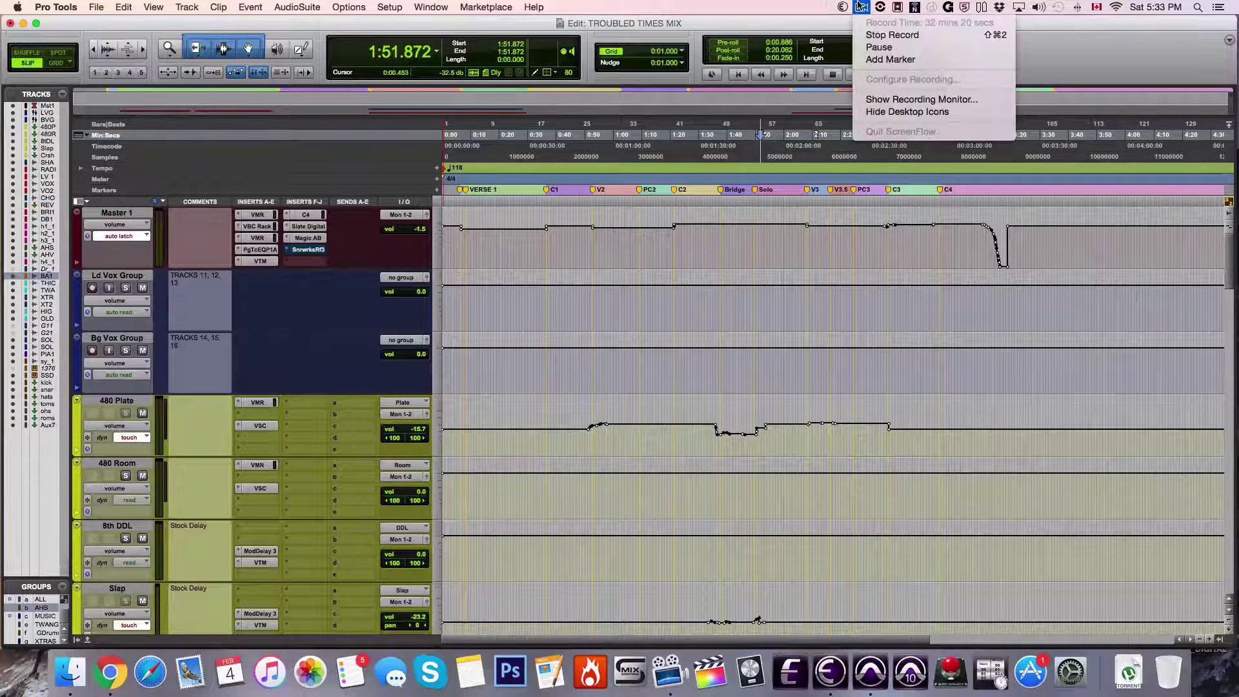
{"action": "left_click", "coordinate": [245, 217]}
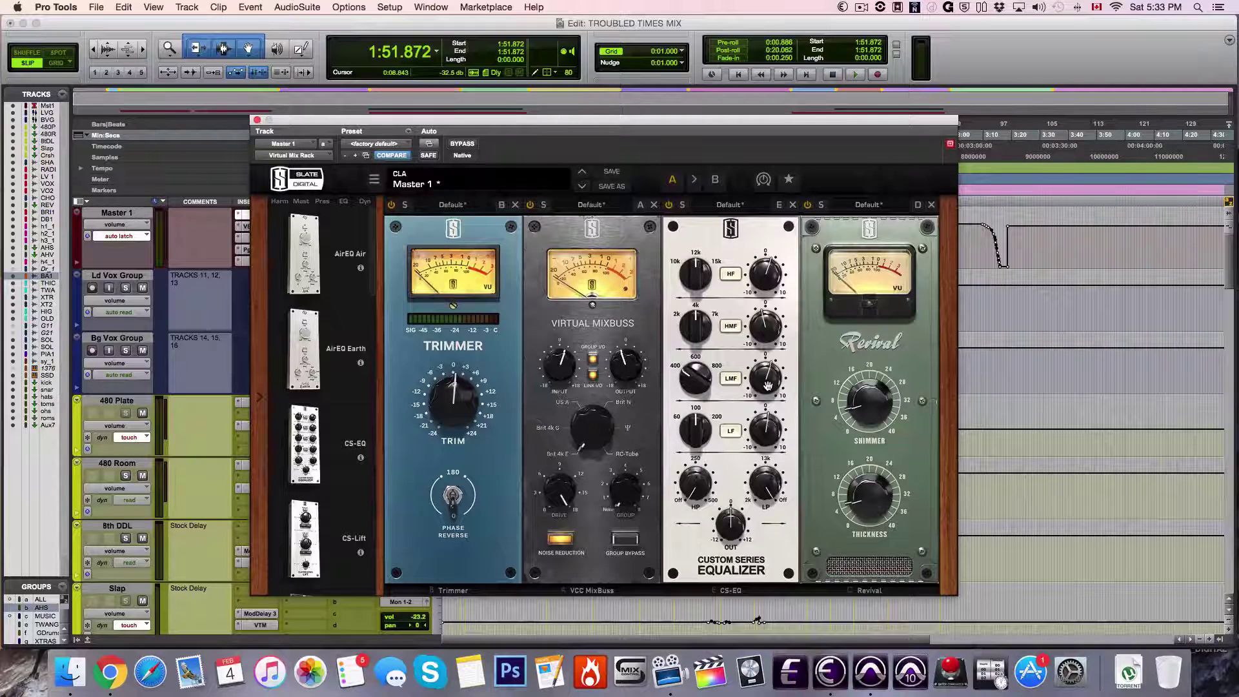
{"action": "left_click", "coordinate": [257, 120]}
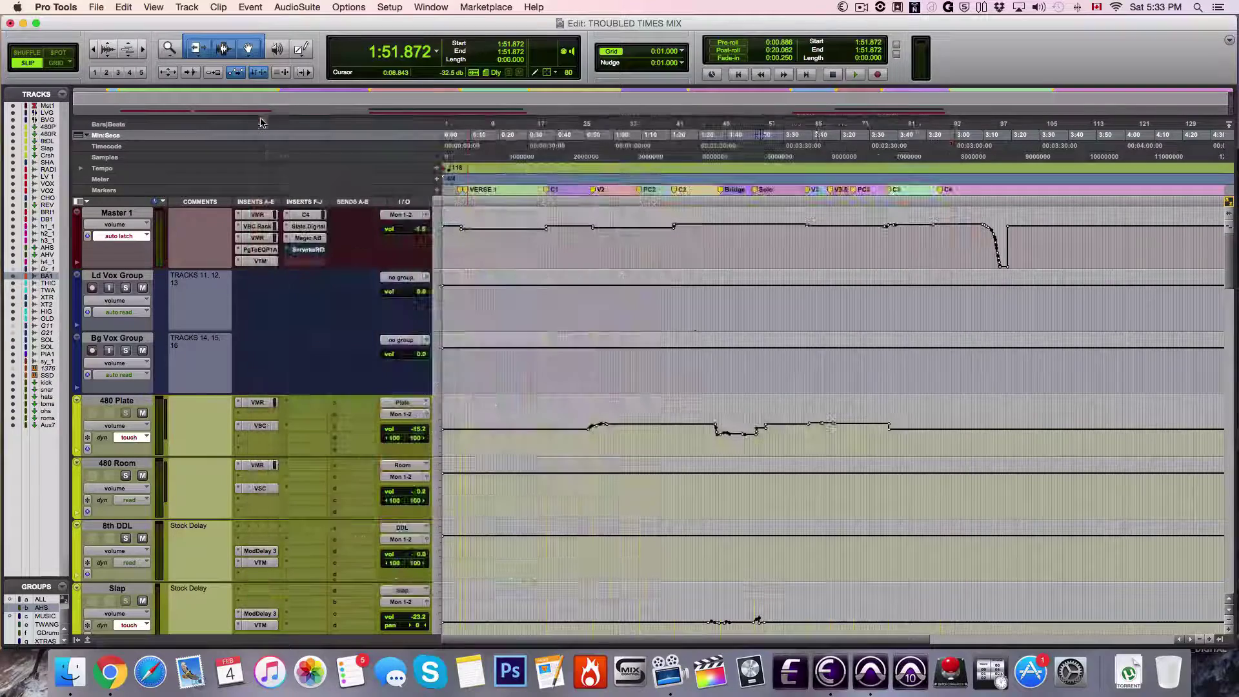
Open Master 1's VBC Rack, select the track, and start playback from 2:36.003 at the C3 marker.
{"action": "left_click", "coordinate": [271, 226]}
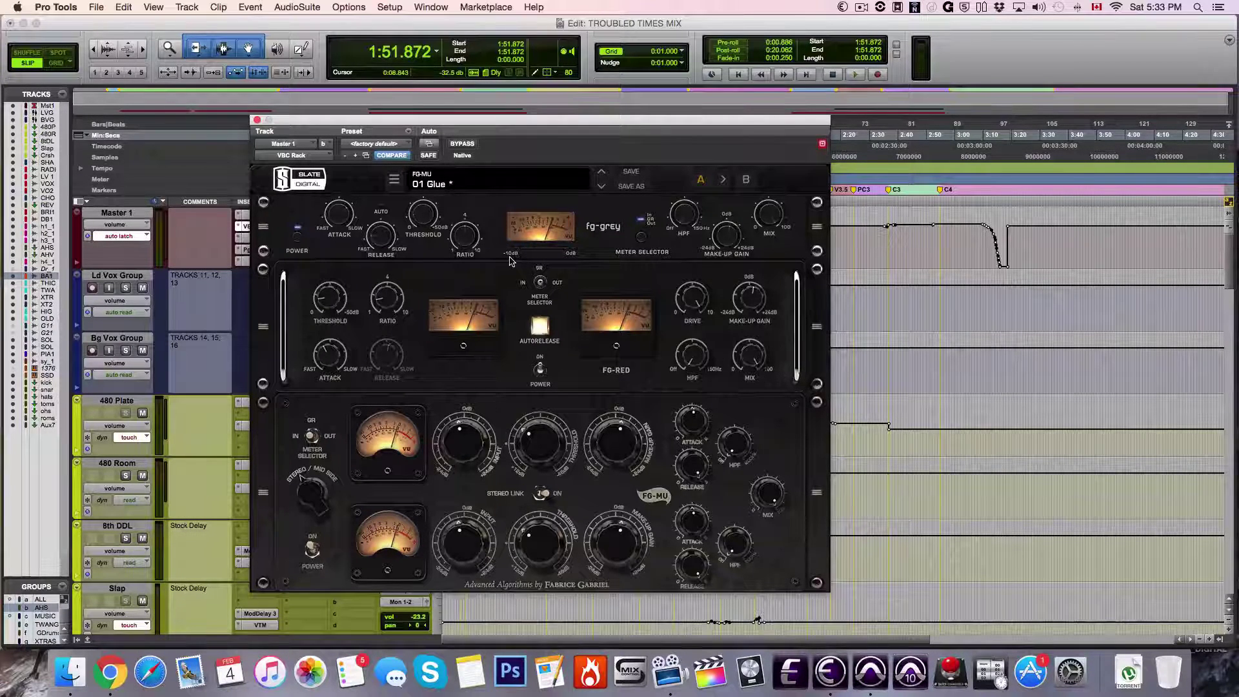
{"action": "left_click", "coordinate": [116, 212]}
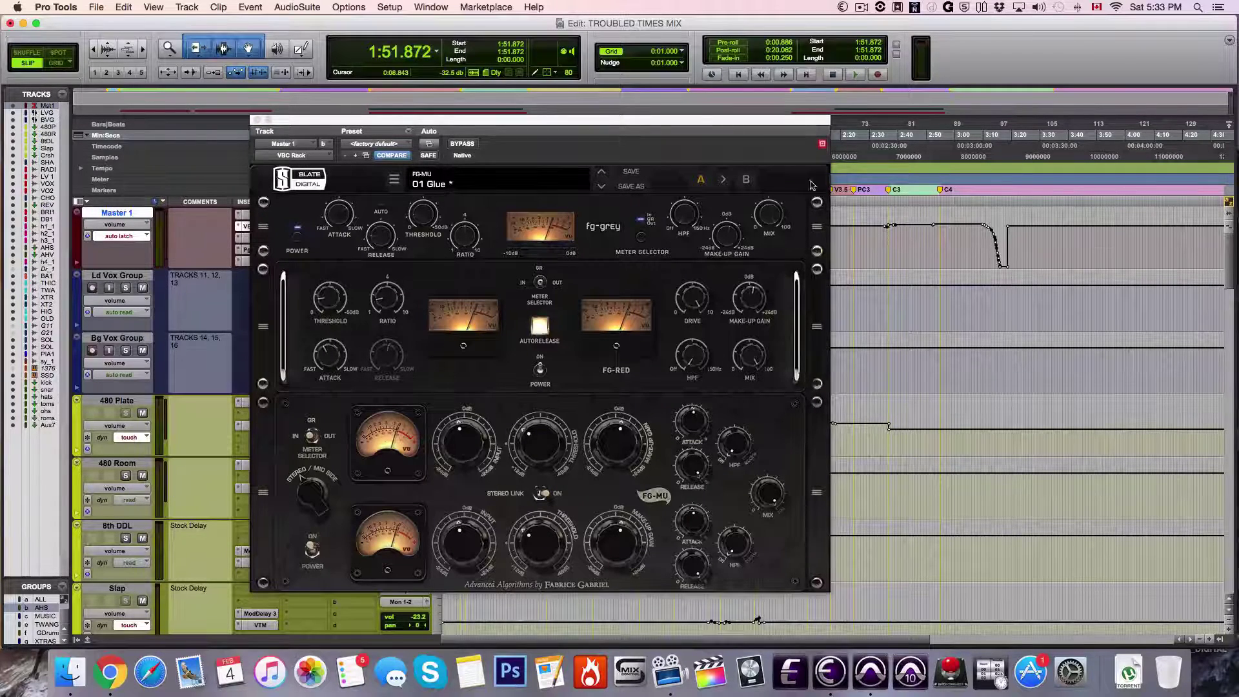
{"action": "left_click", "coordinate": [891, 165]}
{"action": "left_click", "coordinate": [887, 163]}
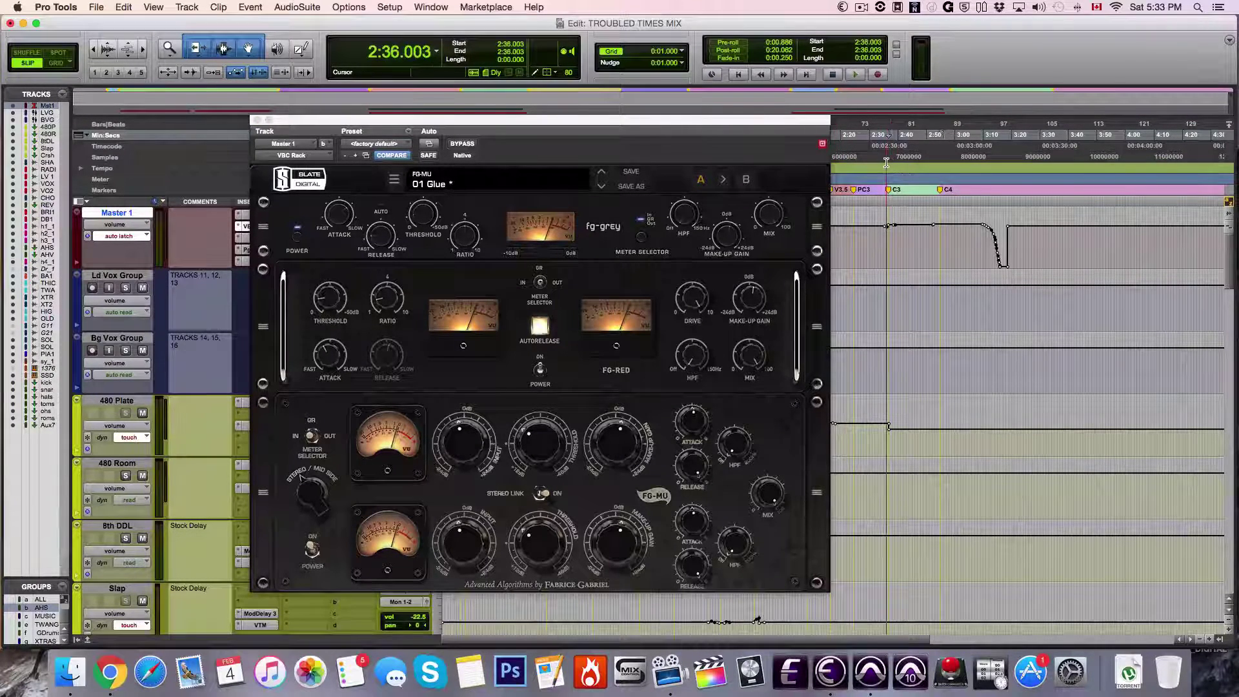
{"action": "key", "text": "space"}
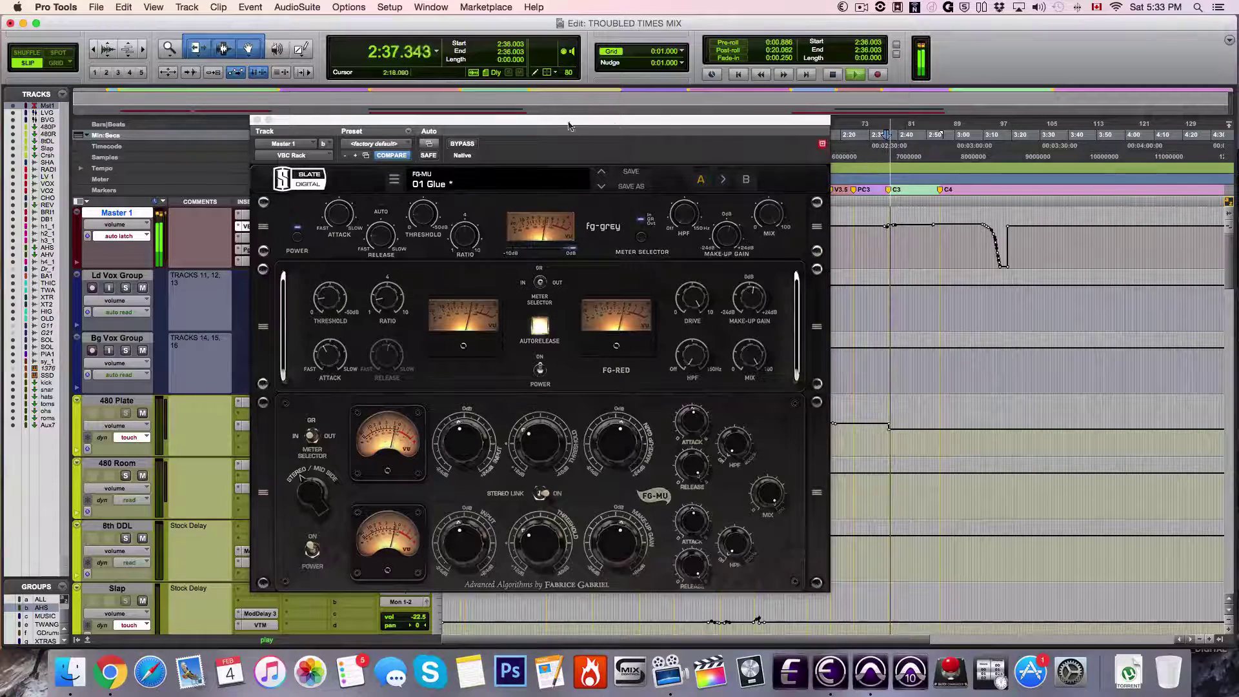
Compare the master with the VBC Rack bypassed and active twice, leaving it active, closing its window and stopping playback.
{"action": "left_click", "coordinate": [456, 144]}
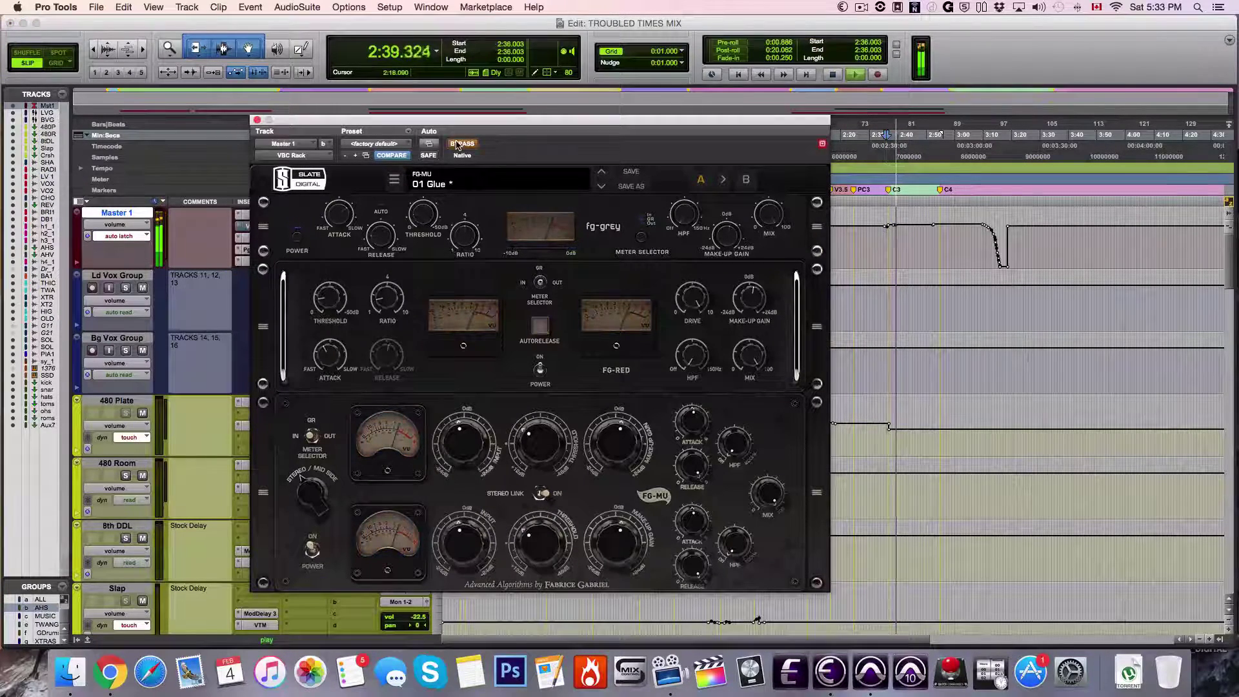
{"action": "left_click", "coordinate": [457, 145]}
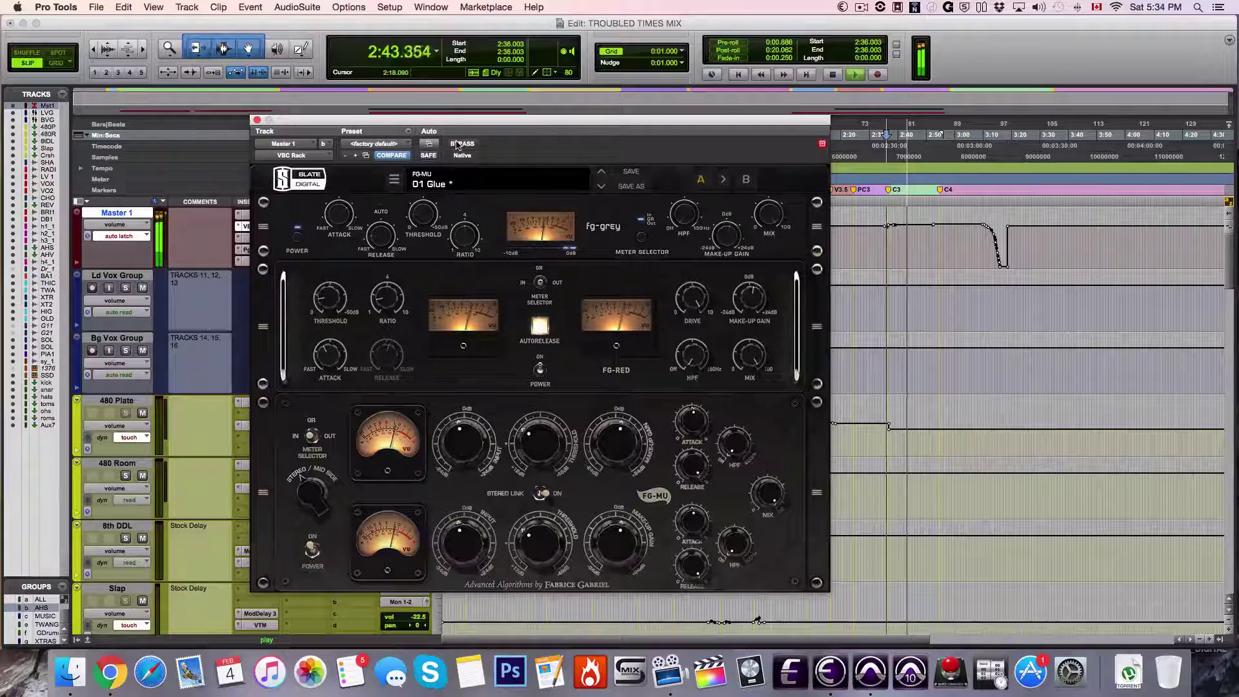
{"action": "left_click", "coordinate": [456, 144]}
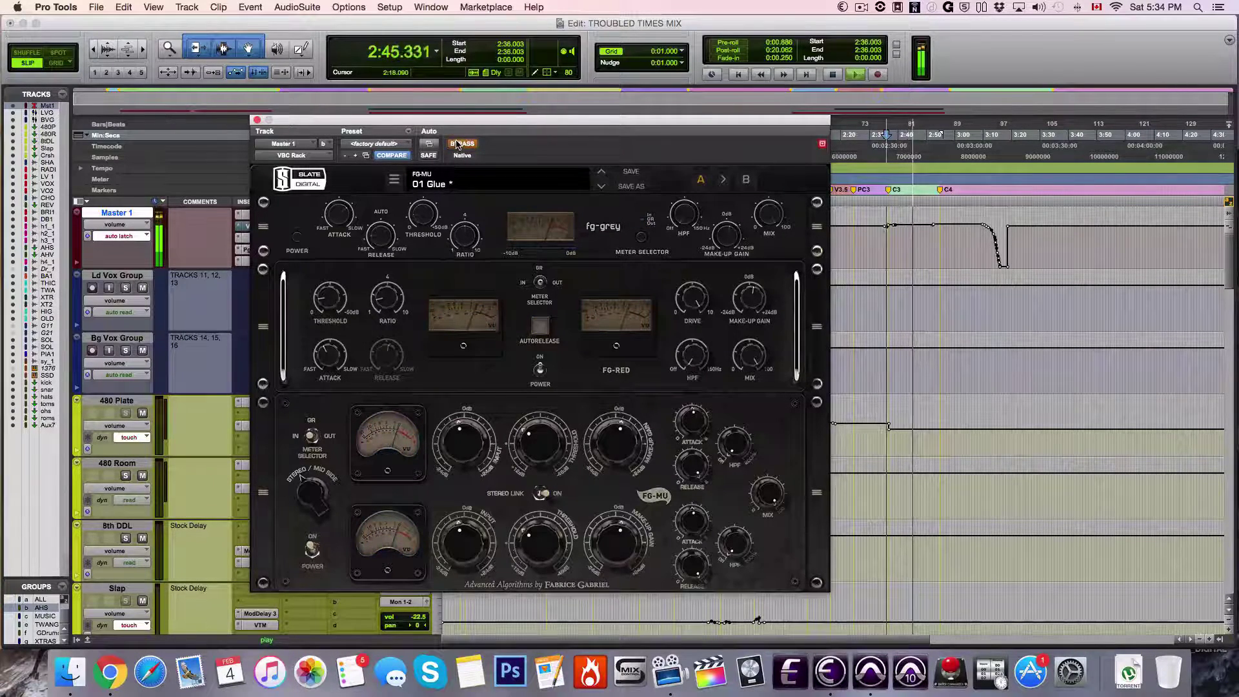
{"action": "left_click", "coordinate": [456, 145]}
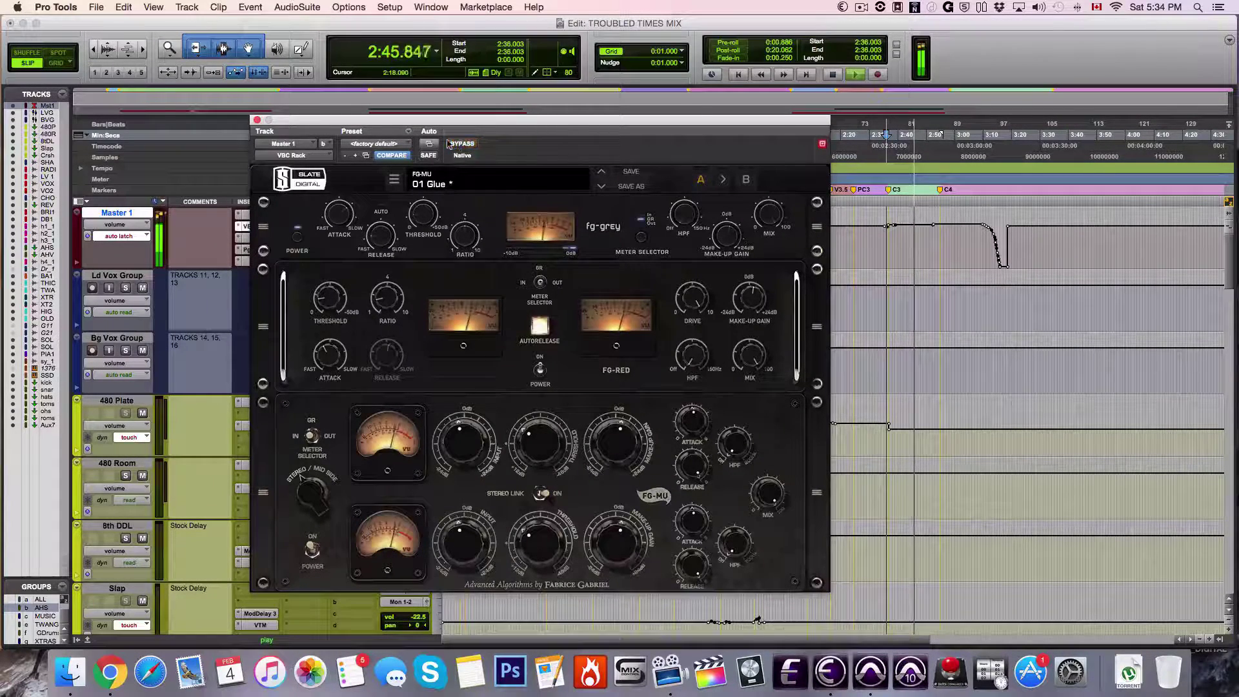
{"action": "left_click", "coordinate": [256, 120]}
{"action": "key", "text": "space"}
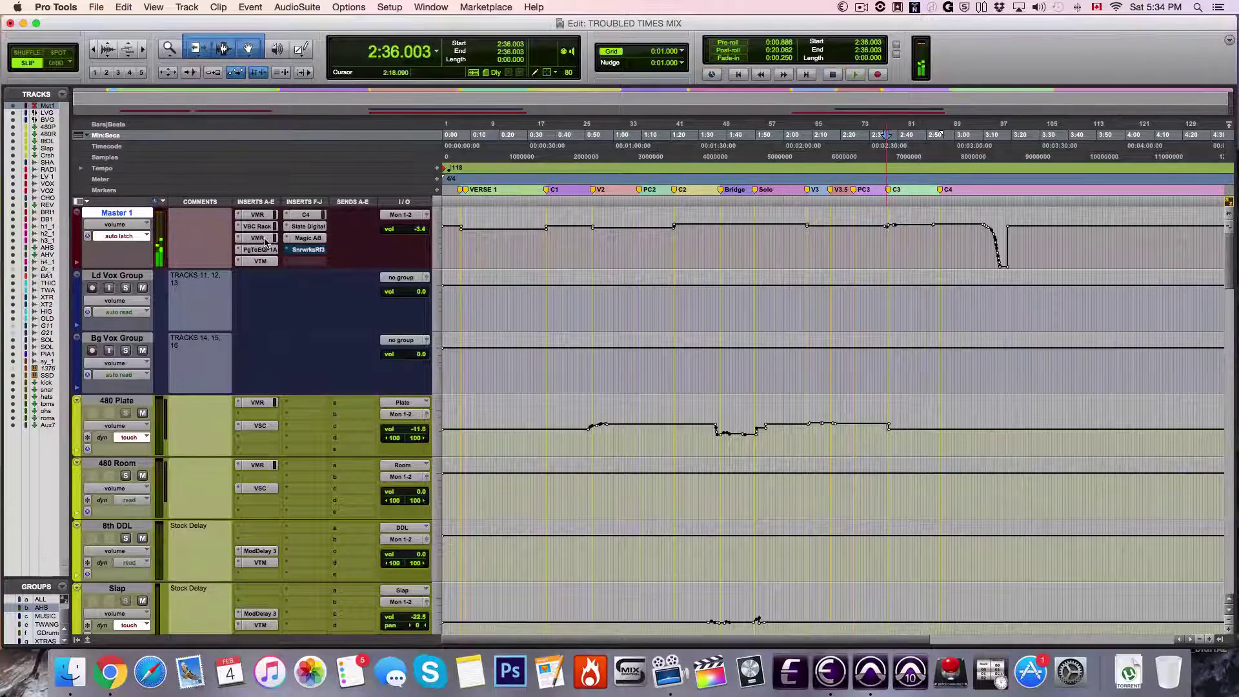
Examine Master 1's second Virtual Mix Rack with its Trimmer module and the PuigTec EQP1A settings, closing the plug-in window.
{"action": "left_click", "coordinate": [258, 238]}
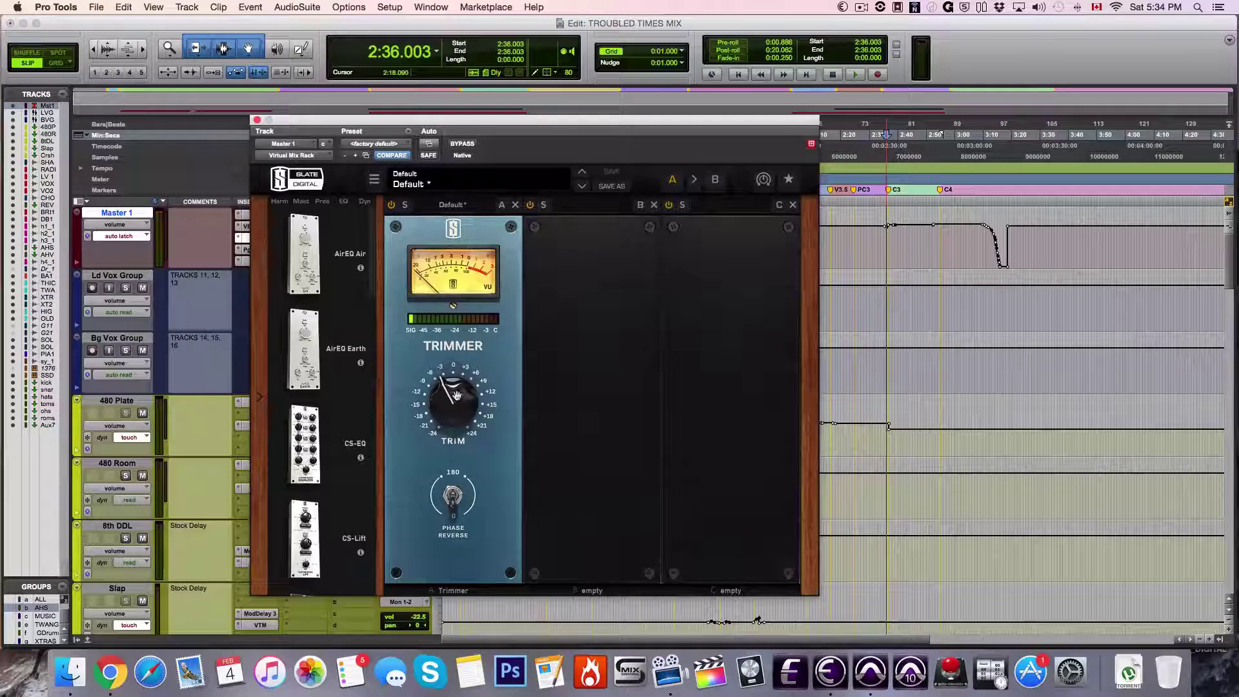
{"action": "left_click", "coordinate": [246, 250]}
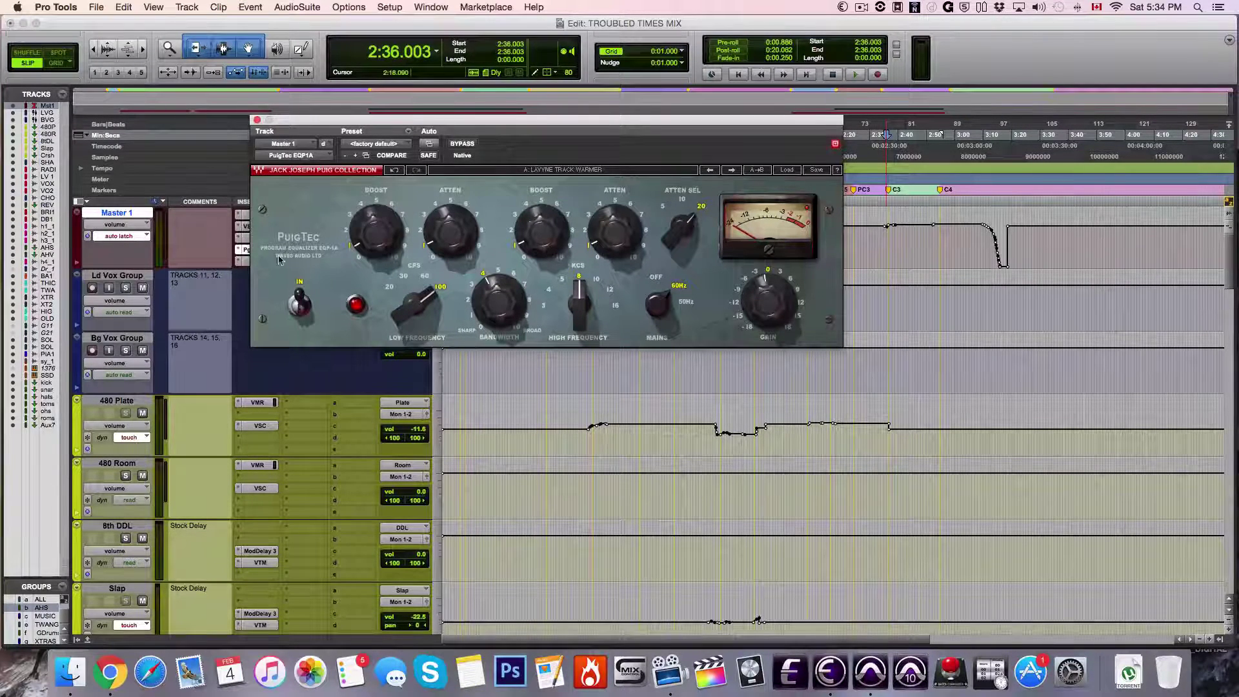
{"action": "left_click", "coordinate": [257, 120]}
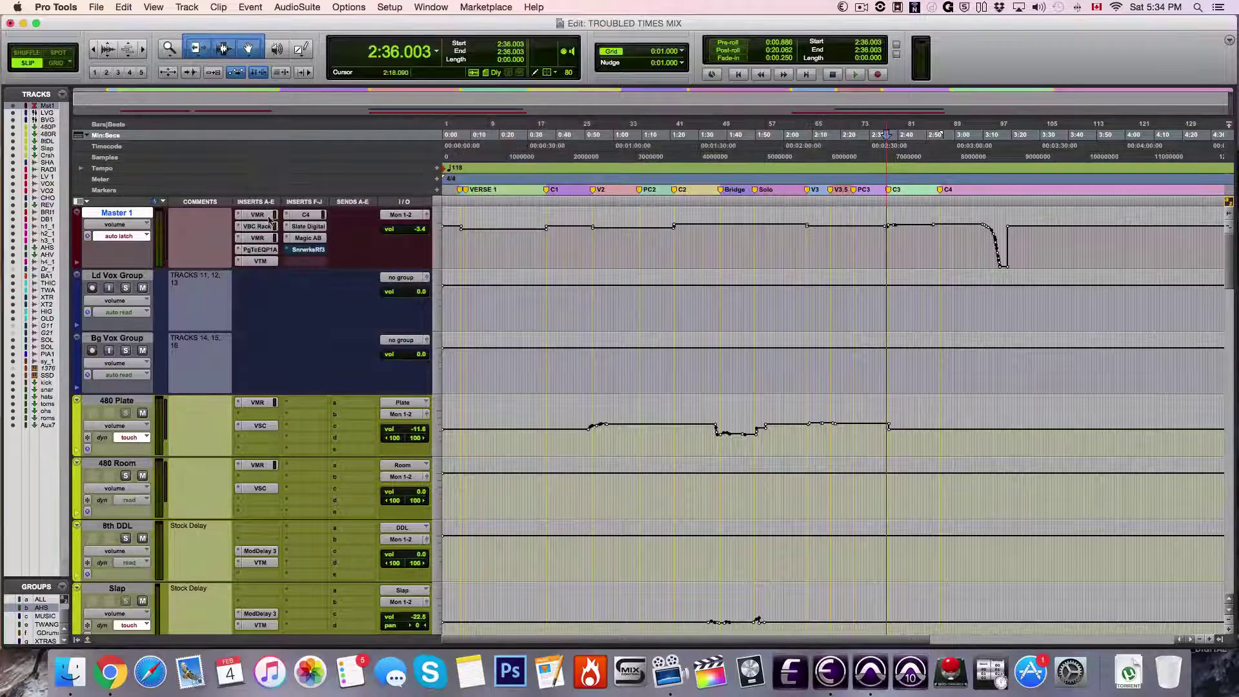
Examine Master 1's Virtual Tape Machines settings and close the plug-in window.
{"action": "left_click", "coordinate": [266, 253]}
{"action": "left_click", "coordinate": [246, 261]}
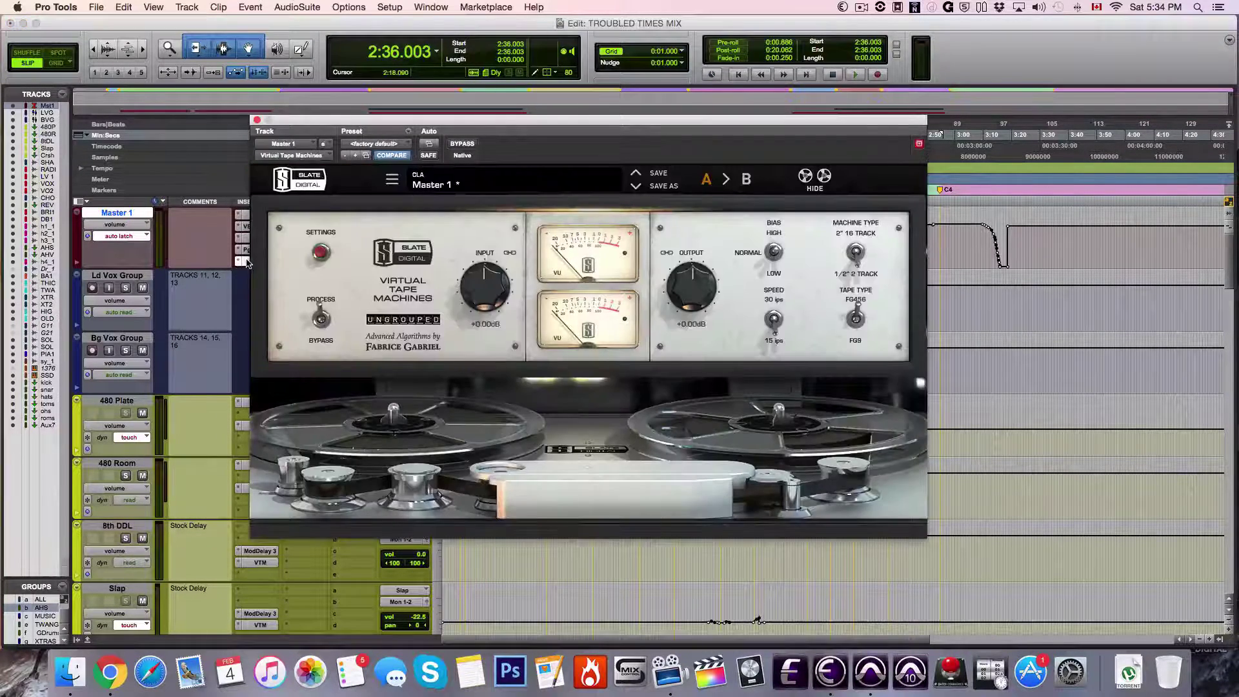
{"action": "left_click", "coordinate": [256, 120]}
Examine Master 1's C4 multiband processor while briefly playing the mix from 2:36.003, stopping playback and closing the plug-in window.
{"action": "left_click", "coordinate": [311, 214]}
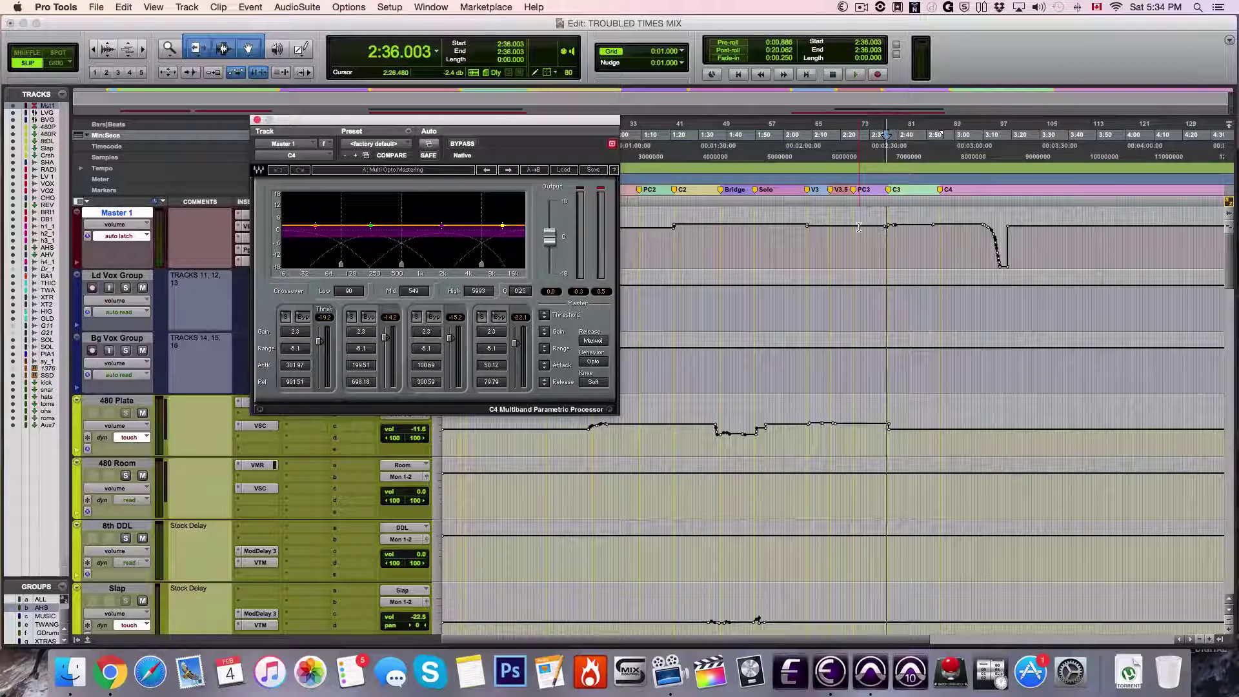
{"action": "key", "text": "space"}
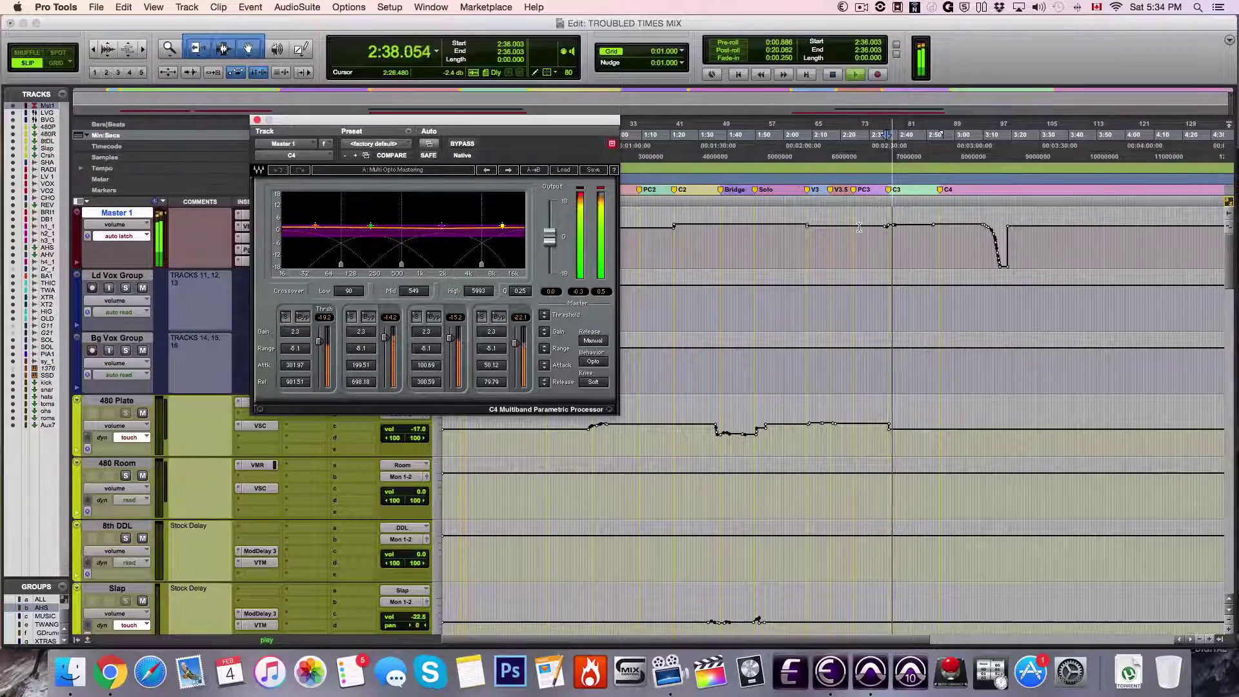
{"action": "key", "text": "space"}
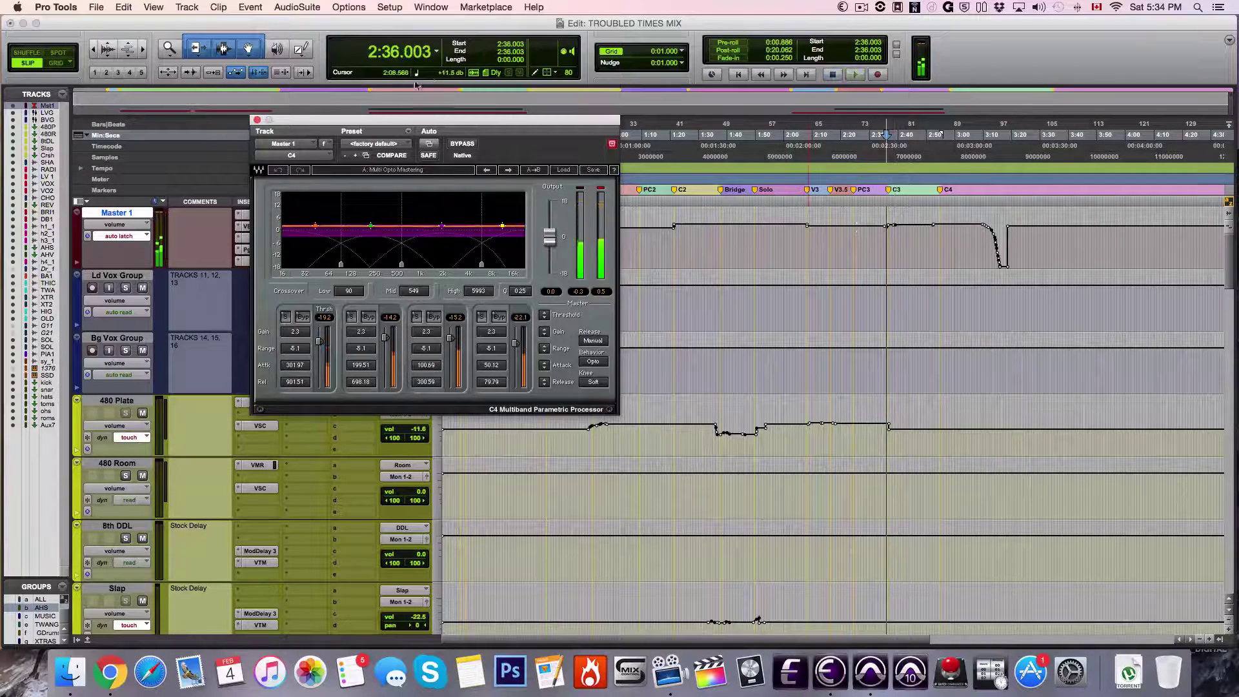
{"action": "left_click", "coordinate": [256, 120]}
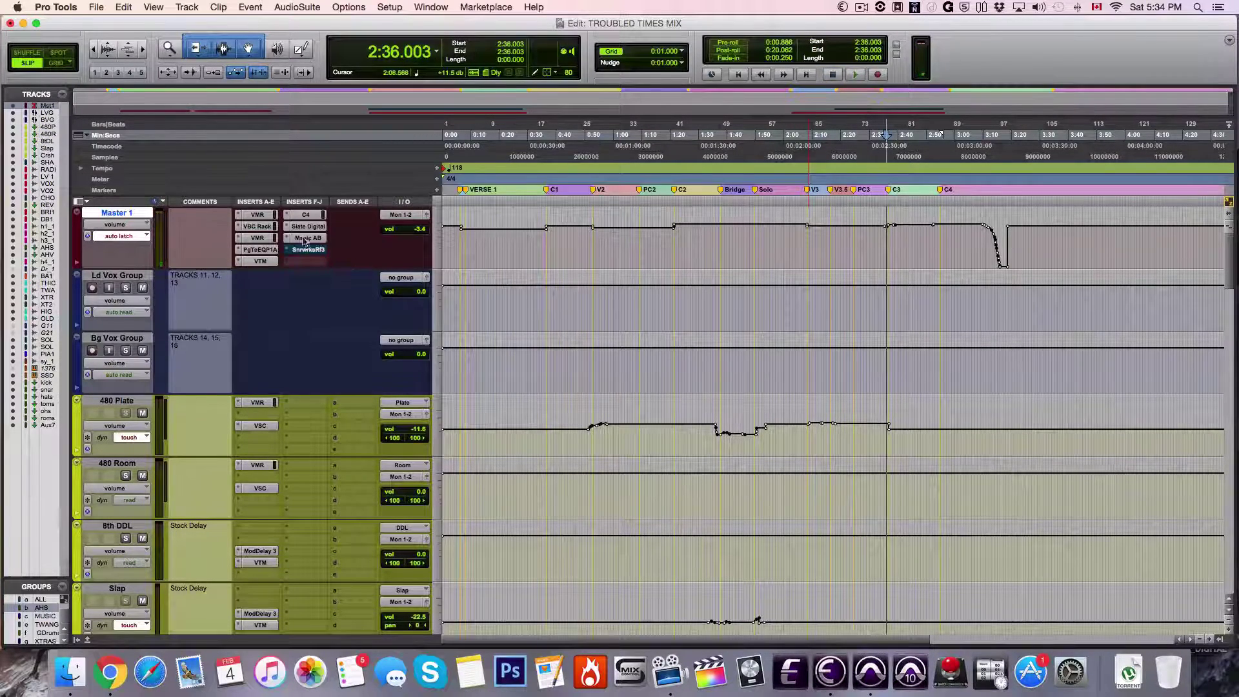
Examine Master 1's FG-X Virtual Mastering Console settings and close the plug-in window.
{"action": "left_click", "coordinate": [301, 227]}
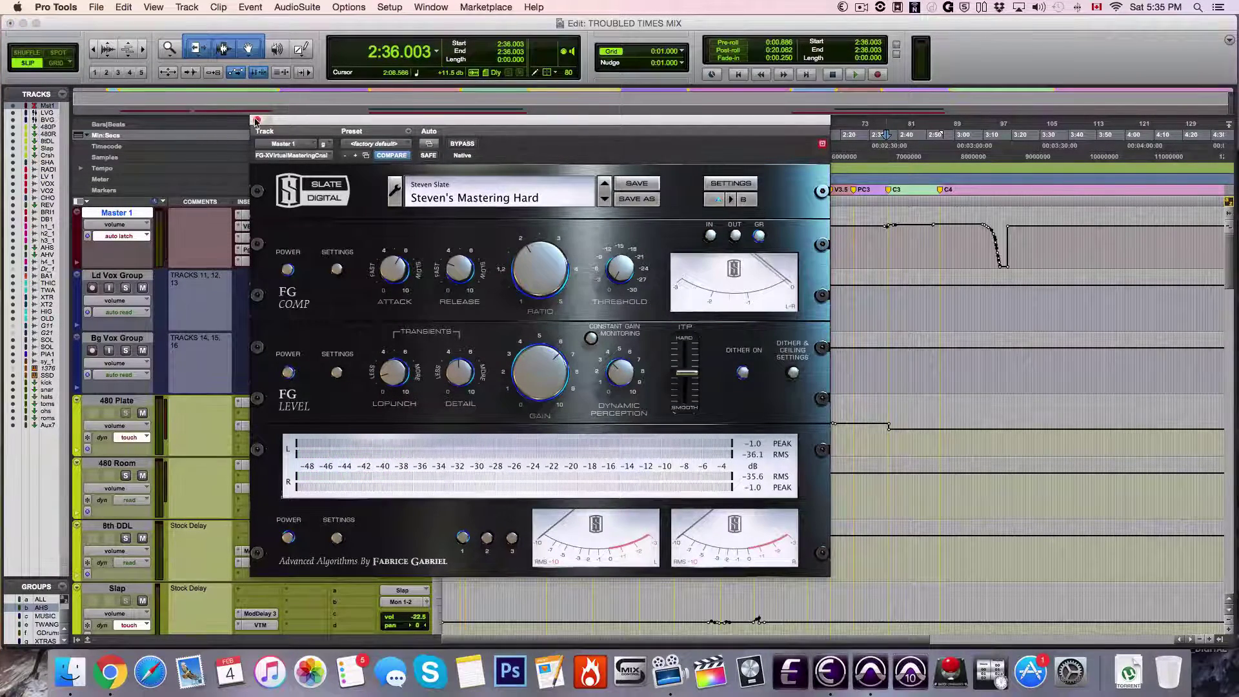
{"action": "left_click", "coordinate": [258, 119]}
{"action": "scroll", "coordinate": [652, 362], "scroll_direction": "down", "scroll_amount": 5}
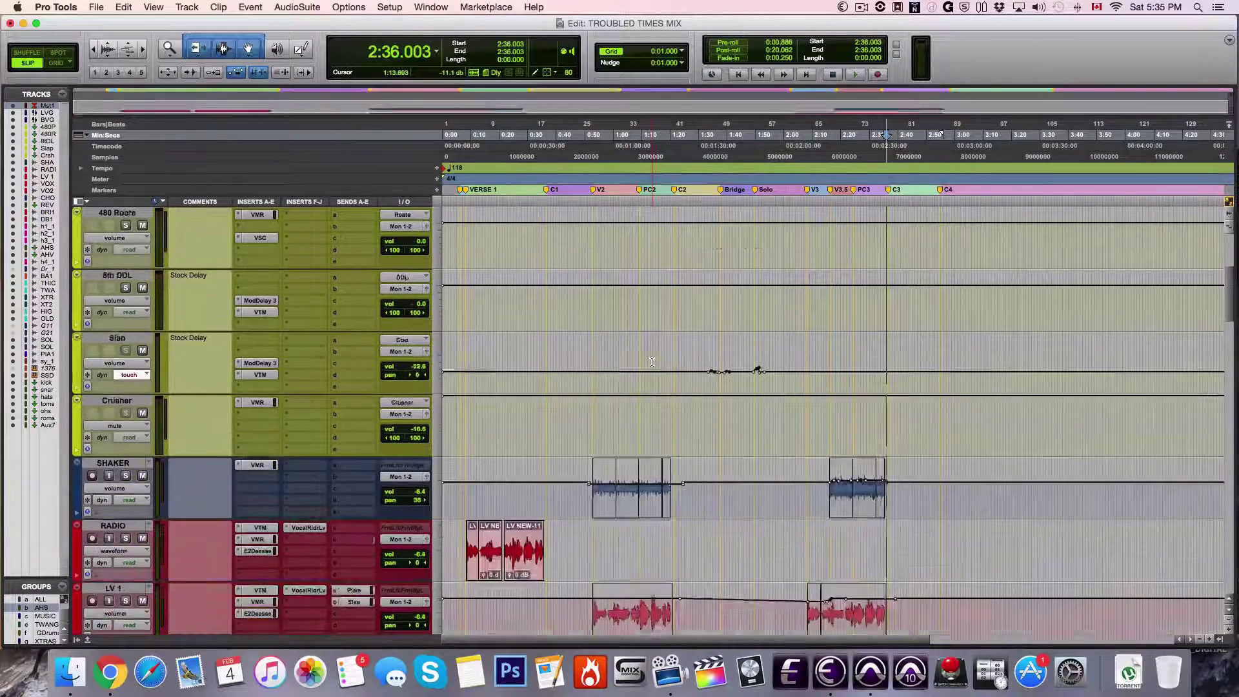